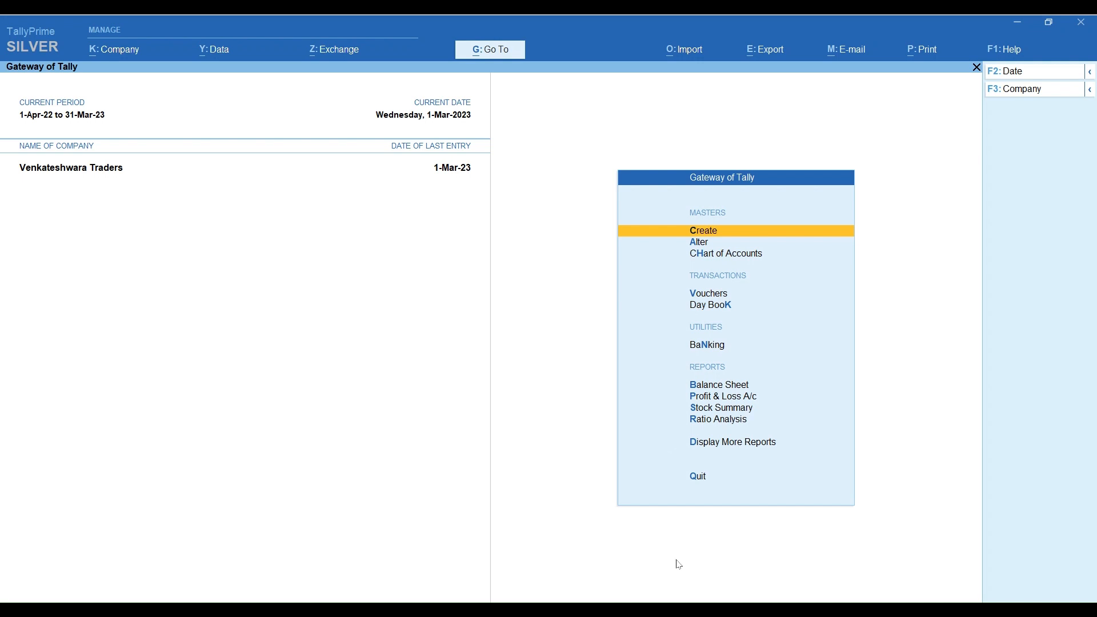
# Step: Open the Balance Sheet report for Venkateshwara Traders
pyautogui.press('Down')
pyautogui.press('Down')
pyautogui.press('Down')
pyautogui.press('Down')
pyautogui.press('Down')
pyautogui.press('Down')
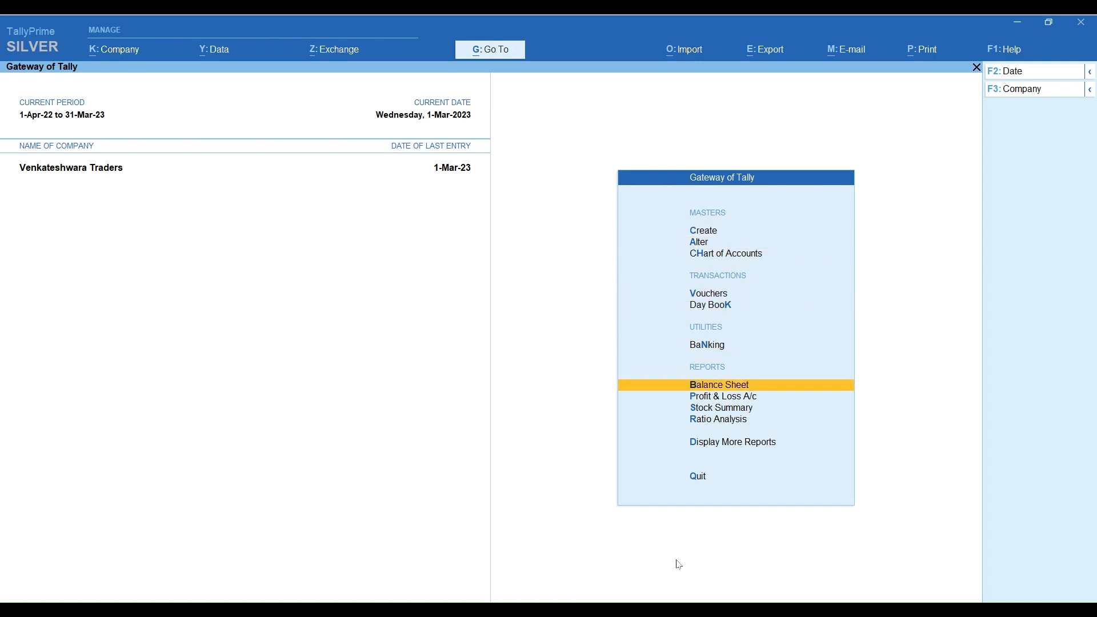
pyautogui.press('Return')
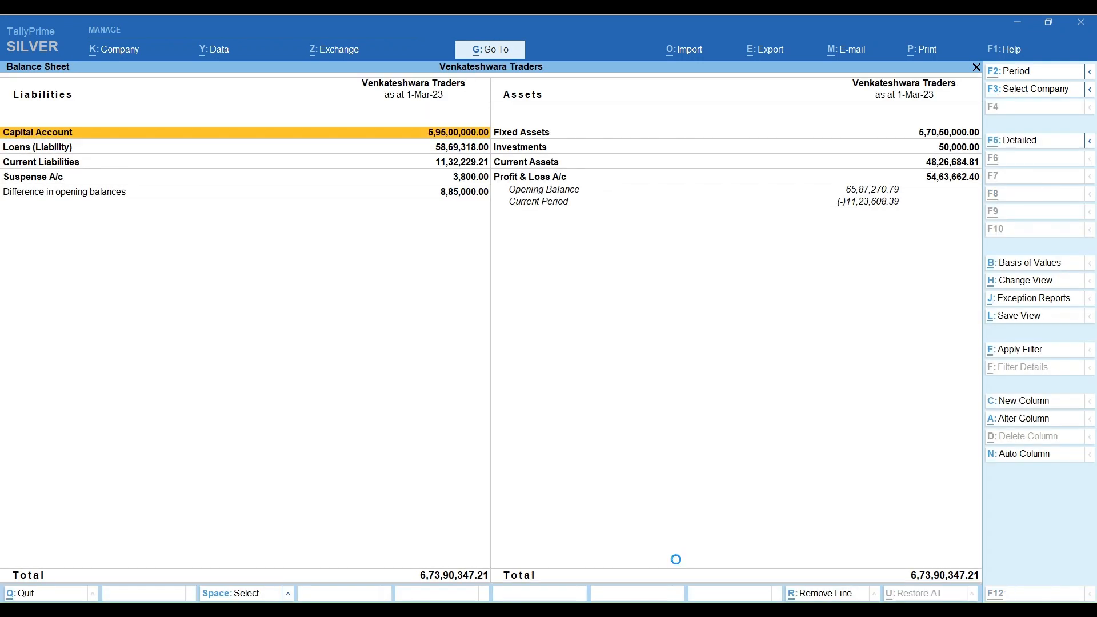
# Step: Set the balance sheet period to run from apr 20 to mar 21
pyautogui.press('F2')
pyautogui.write('apr 20')
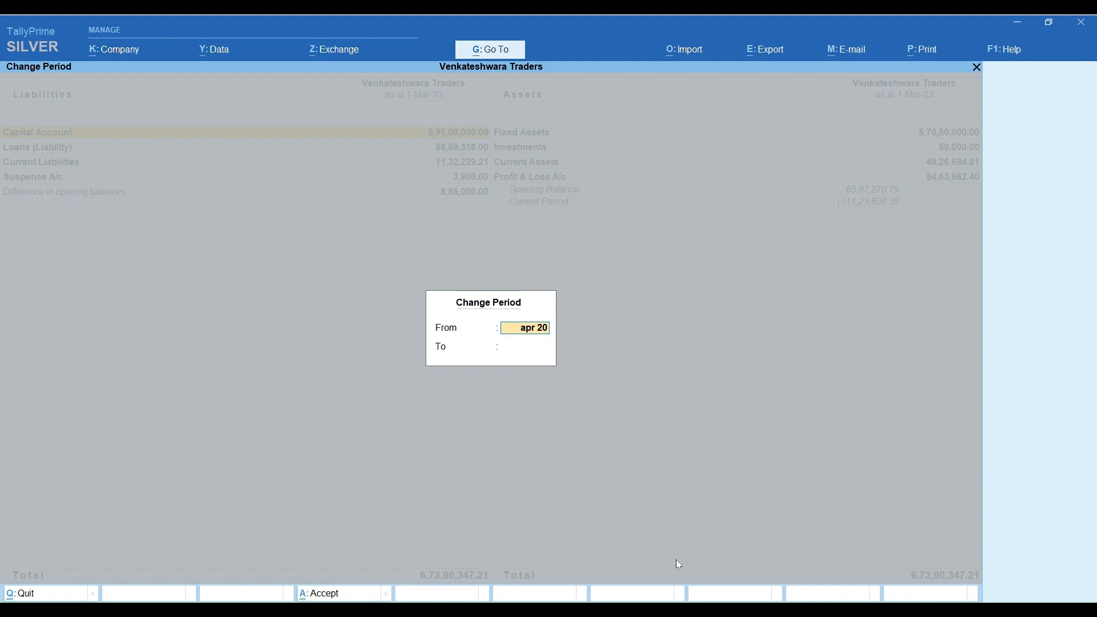
pyautogui.press('Return')
pyautogui.write('mar 21')
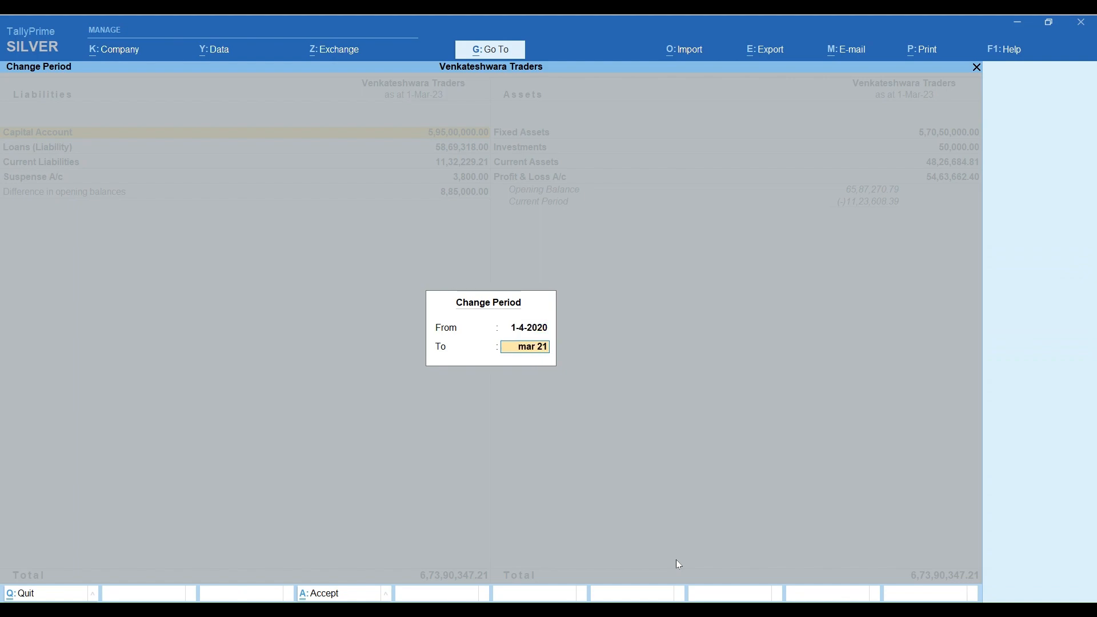
pyautogui.press('Return')
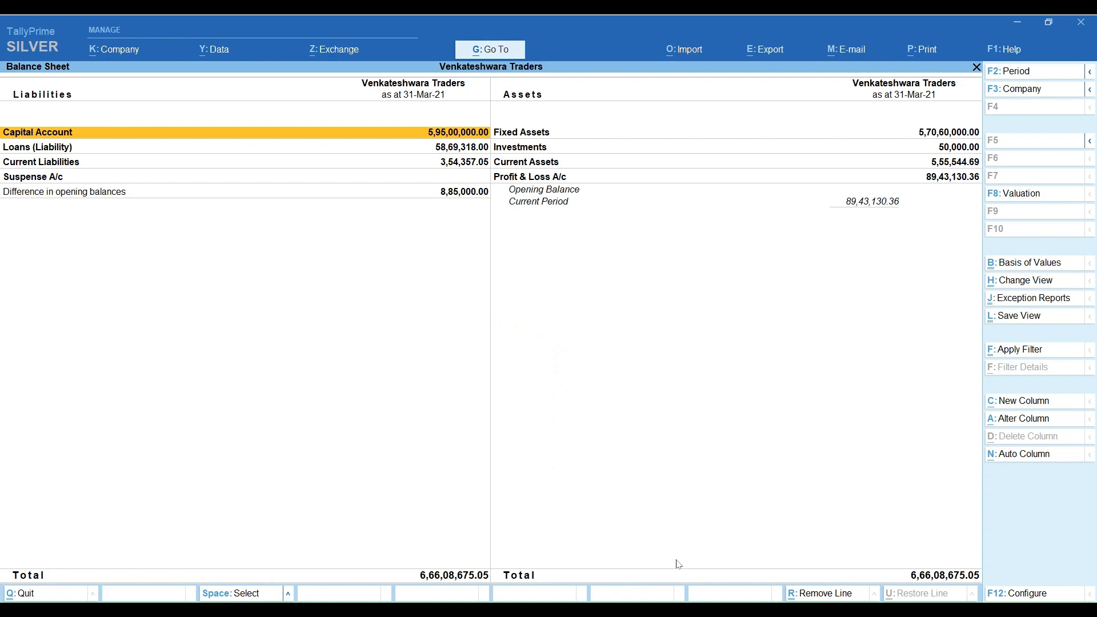
# Step: Add a comparison column to the balance sheet for the period apr 21 to mar 22
pyautogui.click(1034, 406)
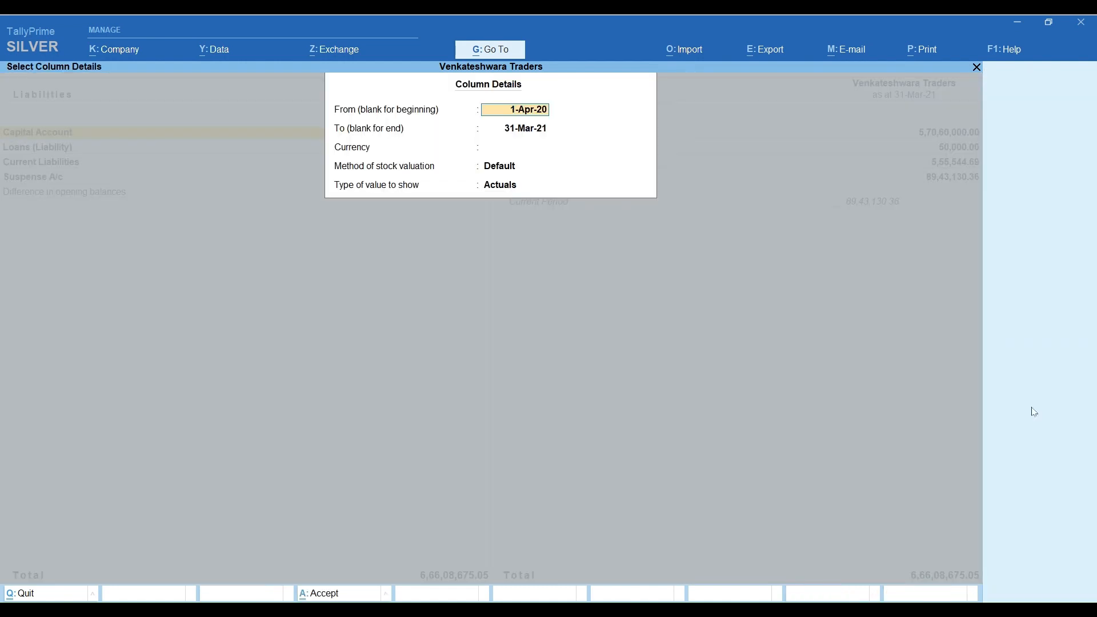
pyautogui.write('apr 21')
pyautogui.press('Return')
pyautogui.write('mar')
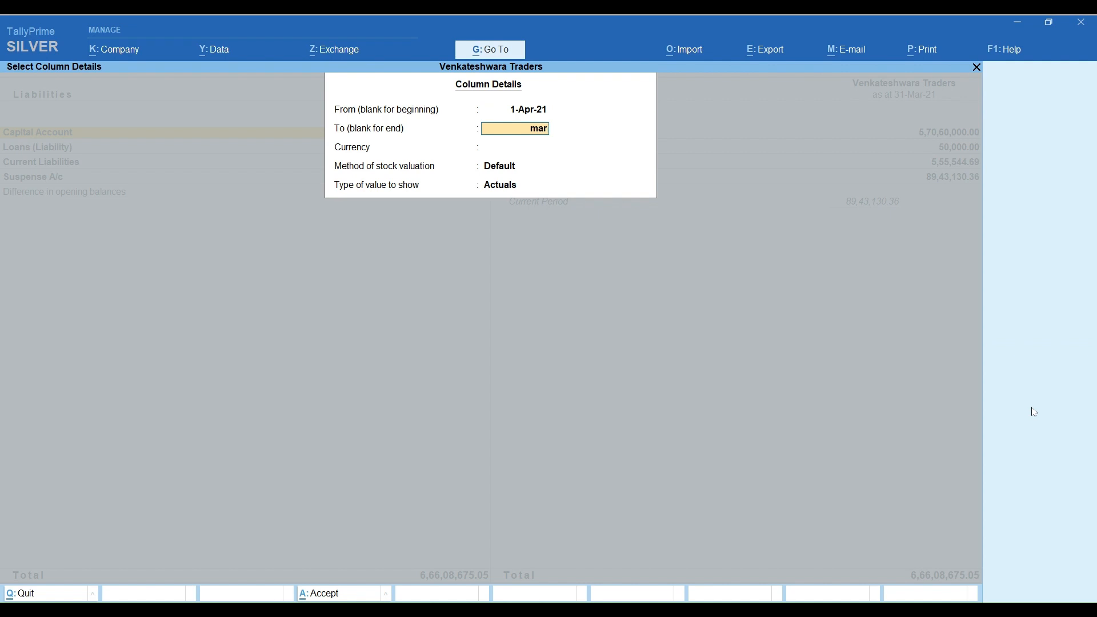
pyautogui.write(' 22')
pyautogui.press('Return')
pyautogui.hotkey('ctrl', 'a')
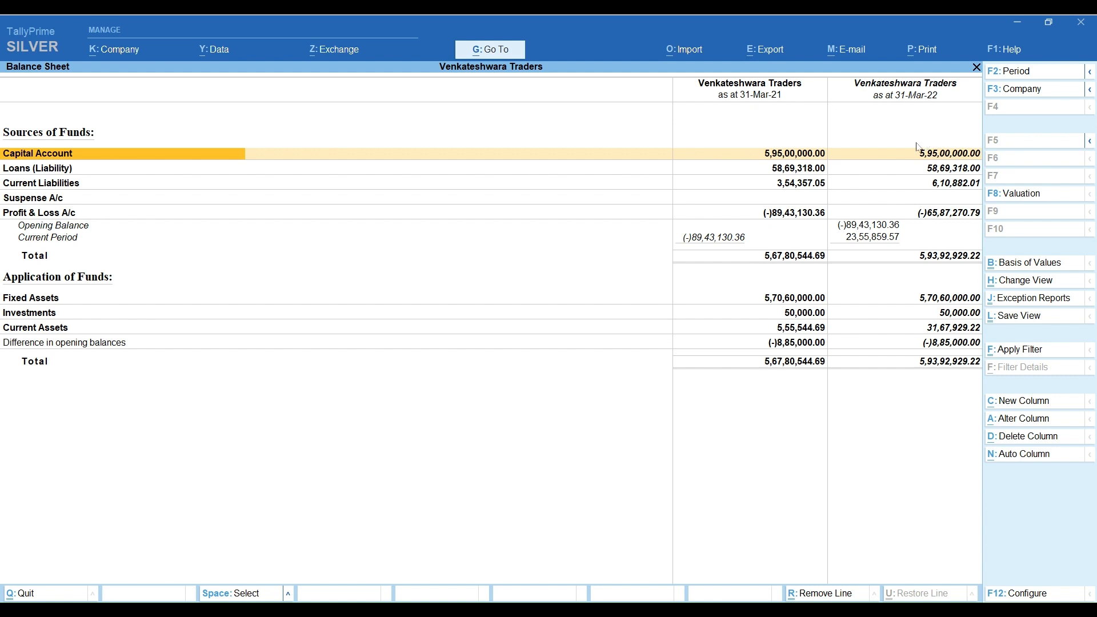
# Step: Add another balance sheet column covering apr 22 to mar 23, keeping the default stock valuation and actual values
pyautogui.click(847, 159)
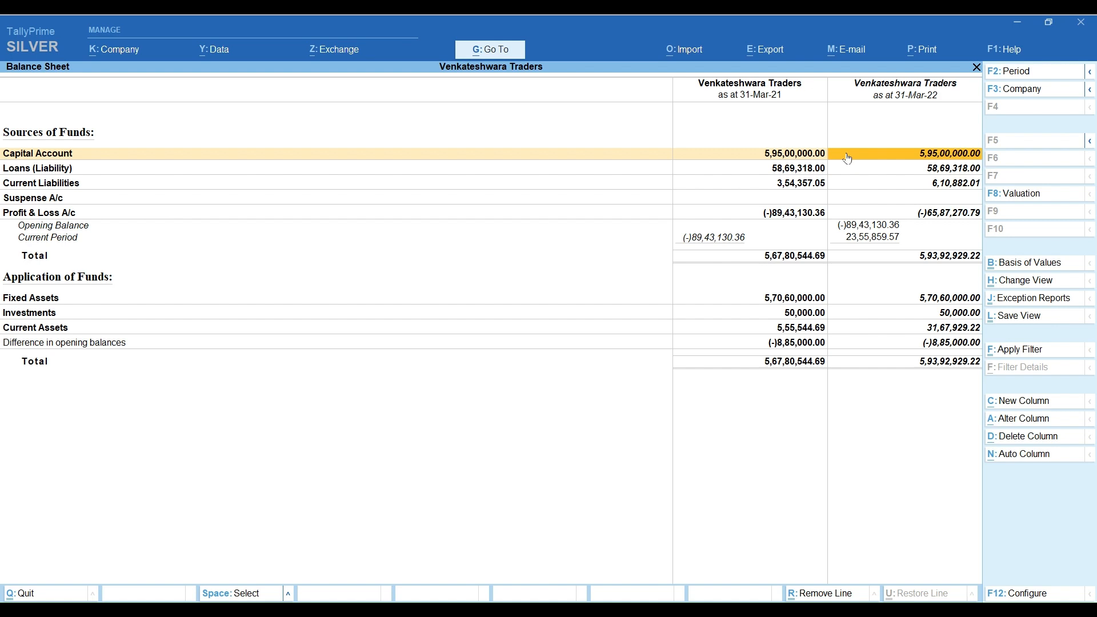
pyautogui.click(1026, 408)
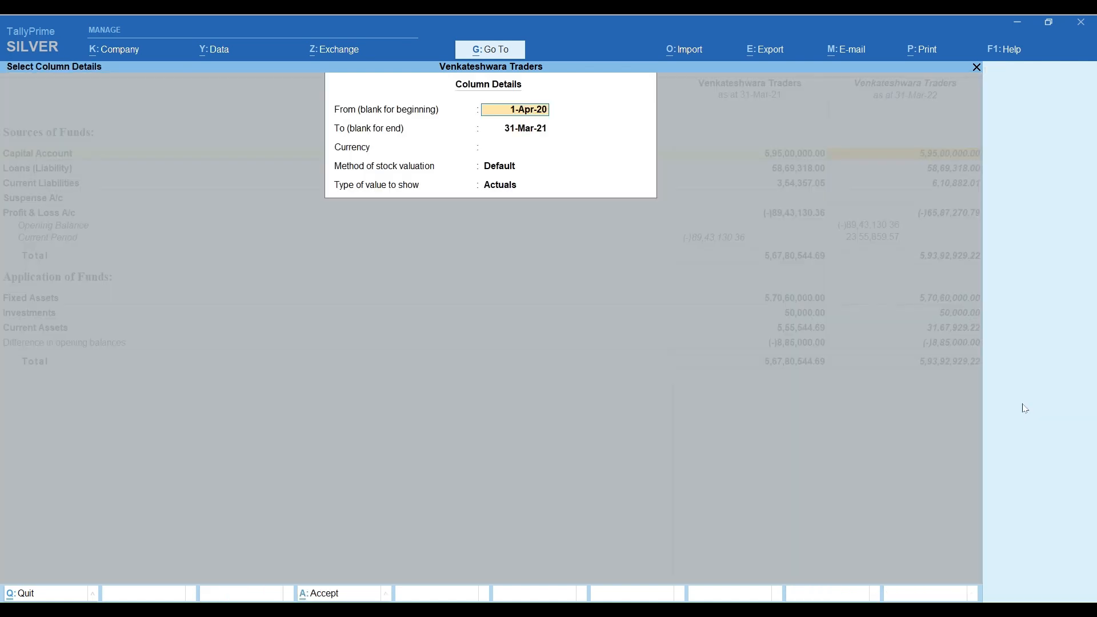
pyautogui.write('apr 22')
pyautogui.press('Return')
pyautogui.write('mar 23')
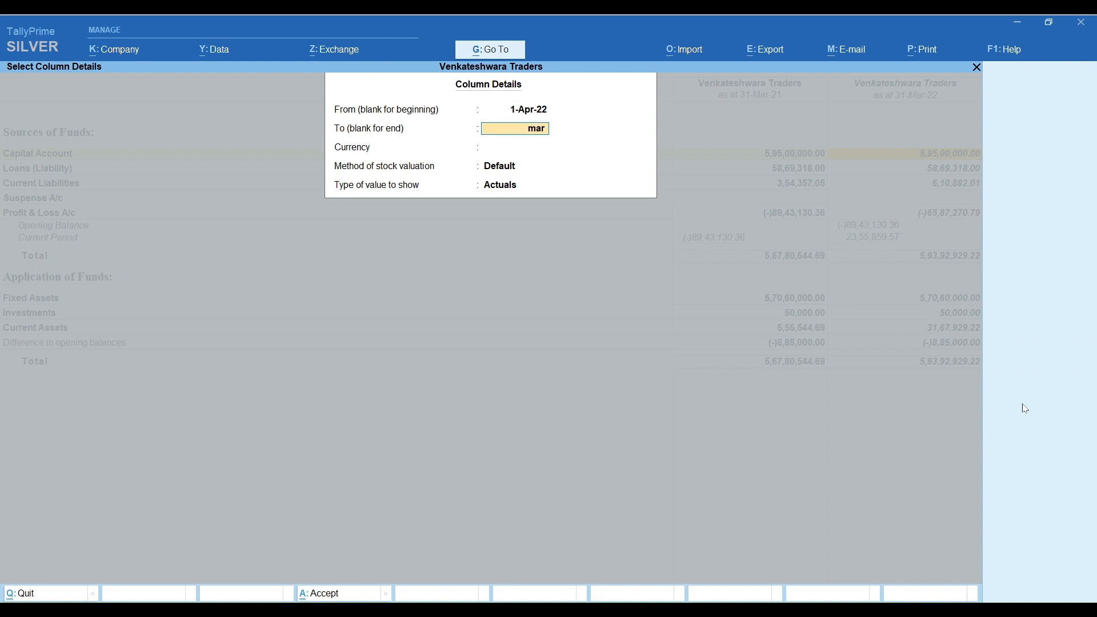
pyautogui.press('Return')
pyautogui.press('Return')
pyautogui.press('Return')
pyautogui.press('Return')
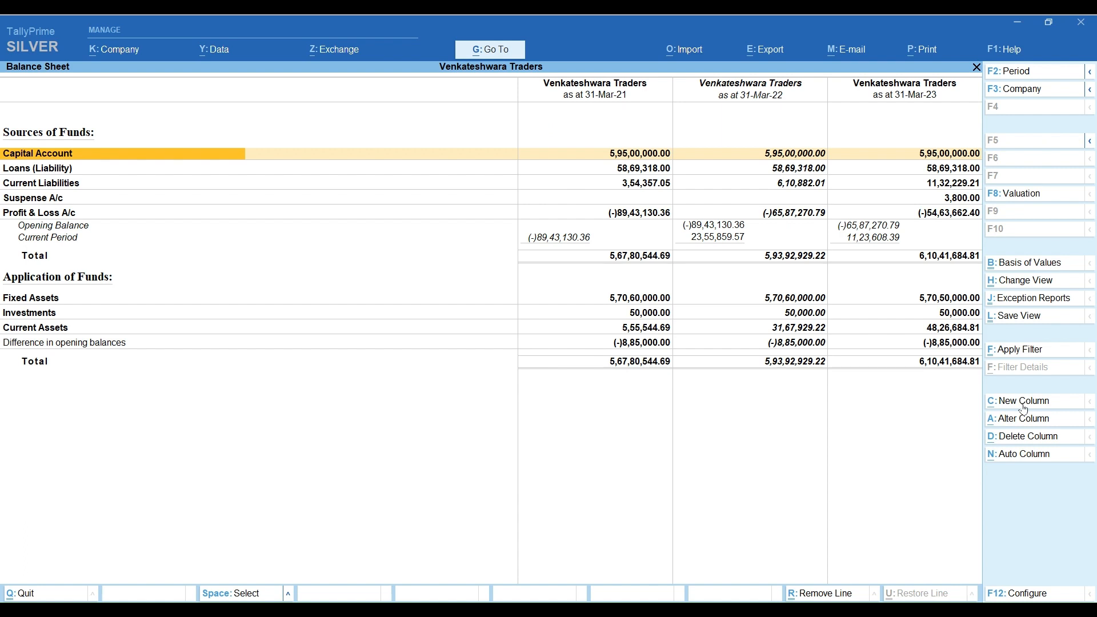
# Step: Compare the Current Assets figures across the three year-end columns of the balance sheet
pyautogui.press('Down')
pyautogui.press('Down')
pyautogui.press('Down')
pyautogui.press('Down')
pyautogui.press('Down')
pyautogui.press('Down')
pyautogui.press('Down')
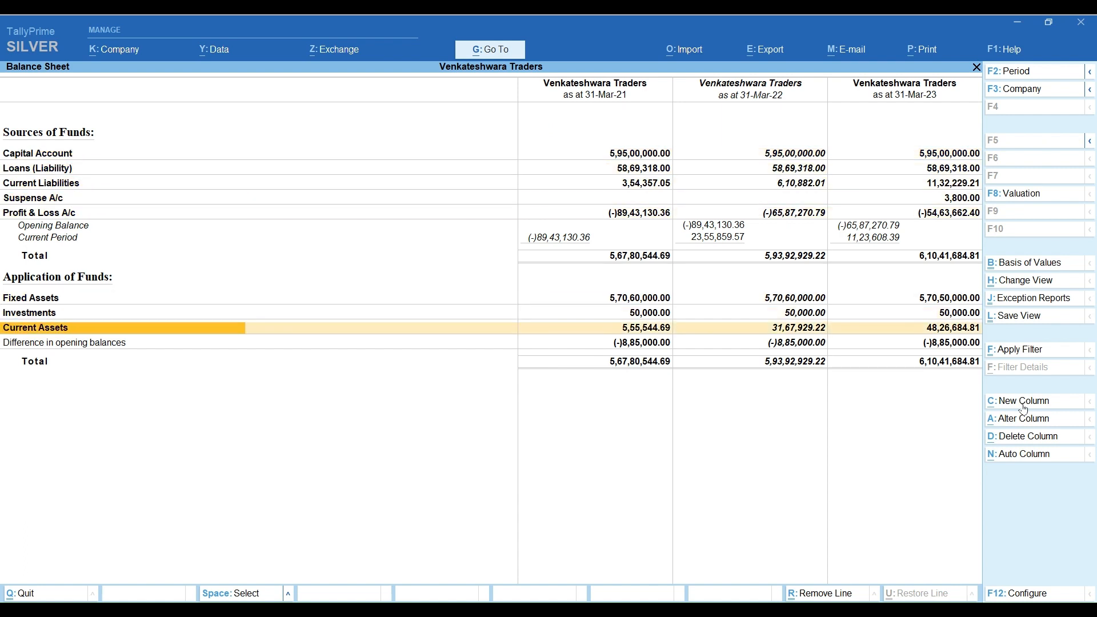
pyautogui.press('Right')
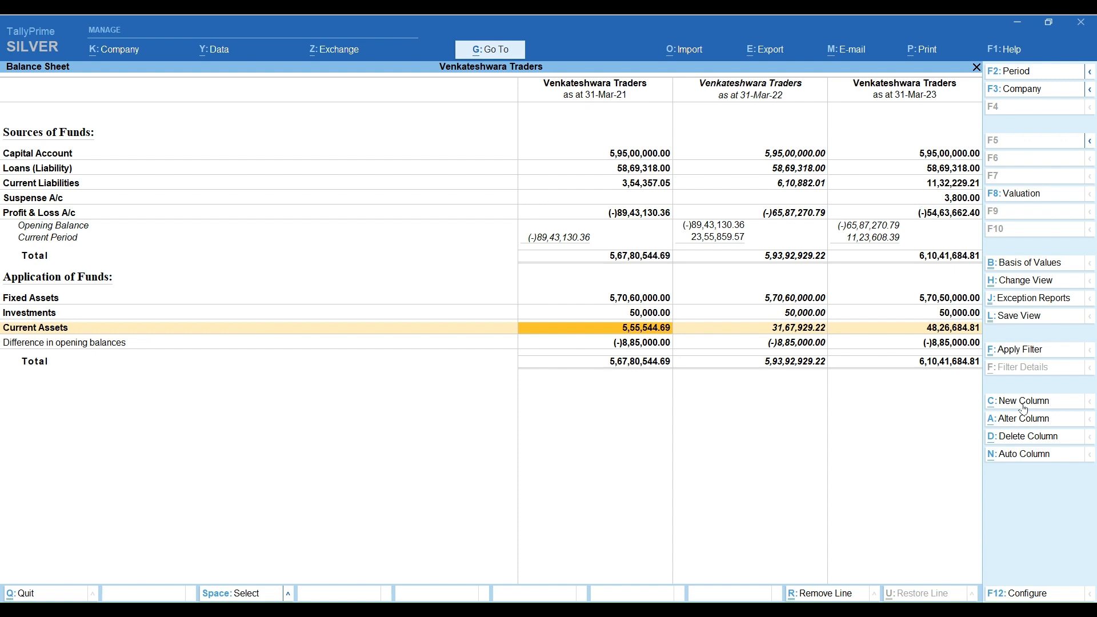
pyautogui.press('Right')
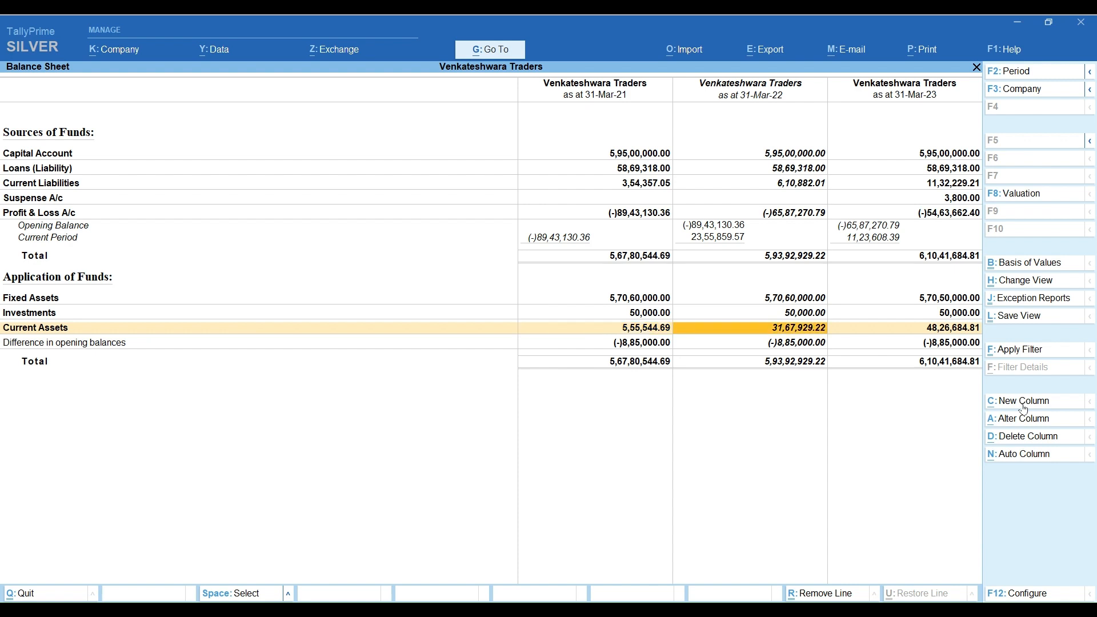
pyautogui.press('Right')
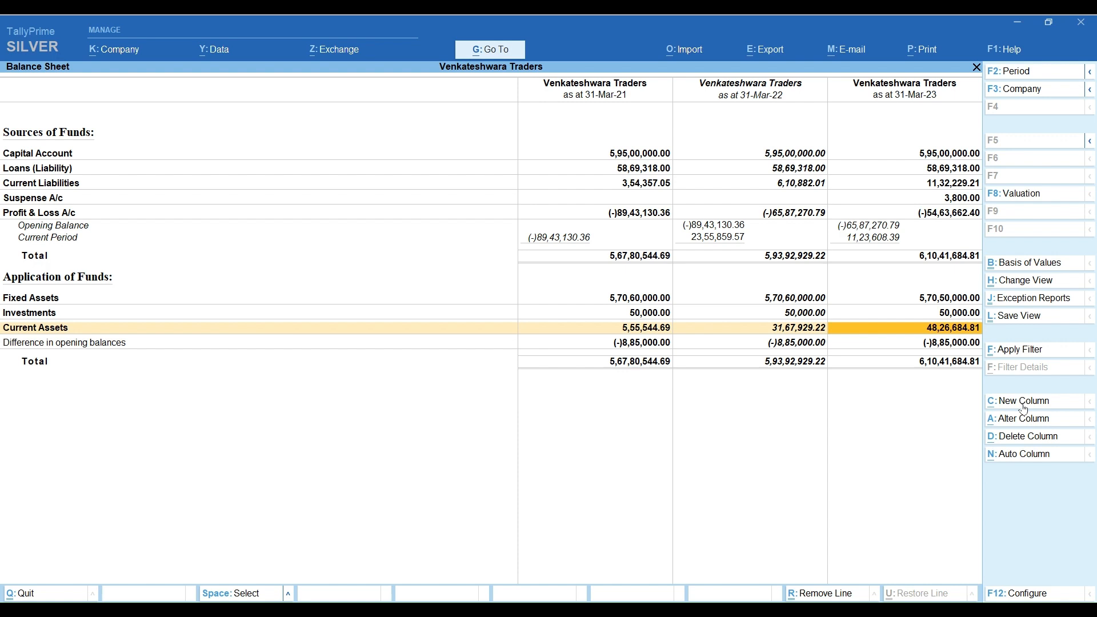
pyautogui.press('Left')
pyautogui.press('Left')
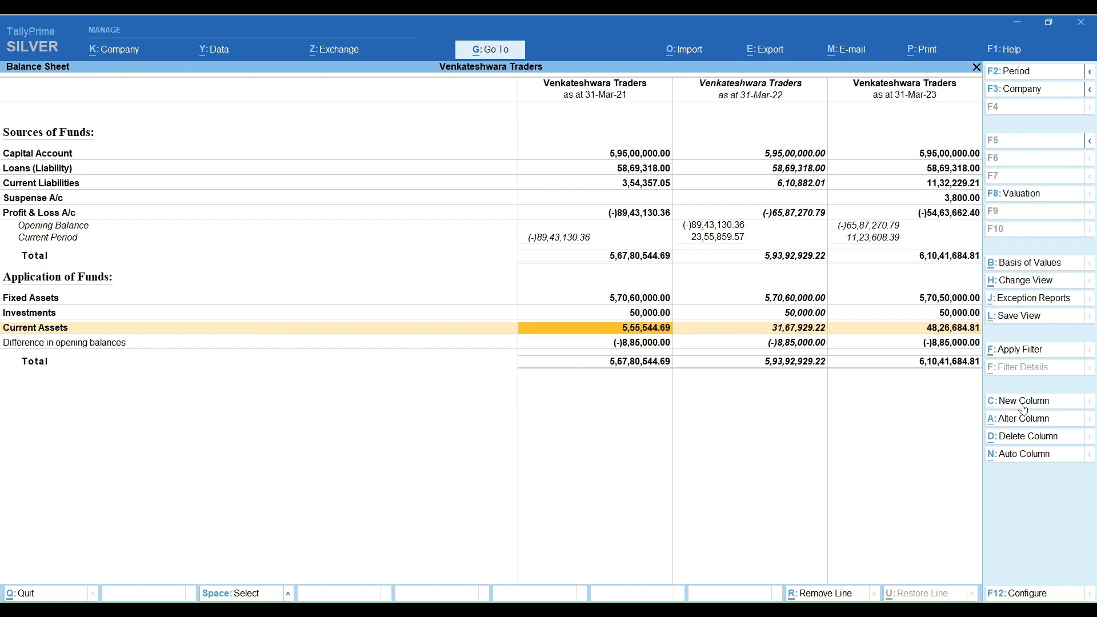
# Step: Drill into Current Assets as at 31-Mar-21 and look through its group summary down to the bank accounts
pyautogui.press('Return')
pyautogui.press('Down')
pyautogui.press('Down')
pyautogui.press('Down')
pyautogui.press('Down')
pyautogui.press('Down')
pyautogui.press('Down')
pyautogui.press('Down')
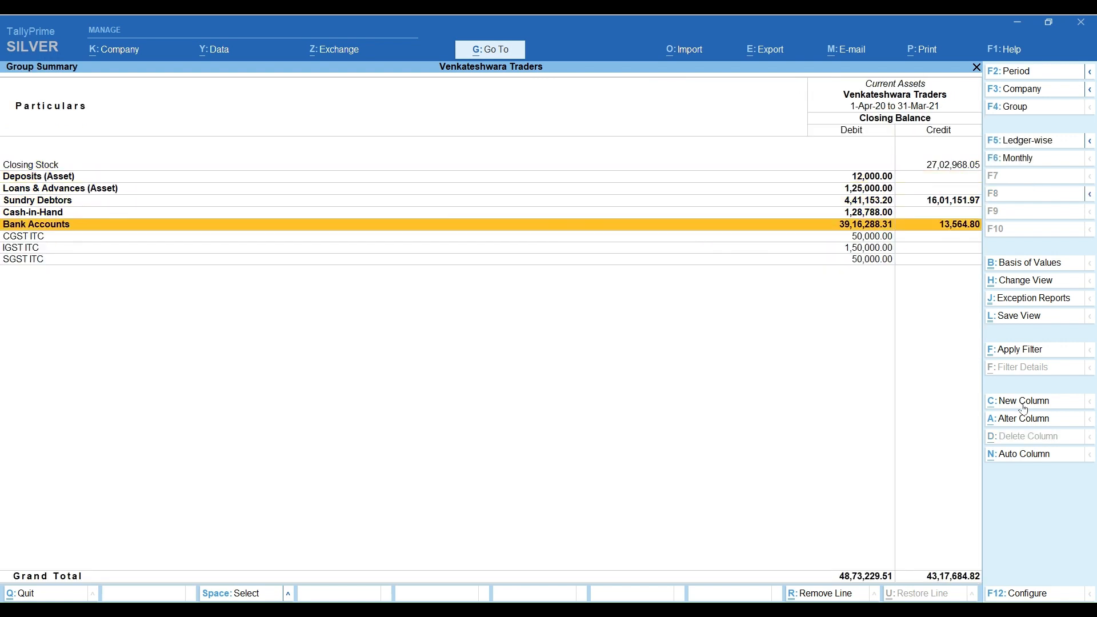
pyautogui.press('Up')
pyautogui.press('Up')
pyautogui.press('Up')
pyautogui.press('Up')
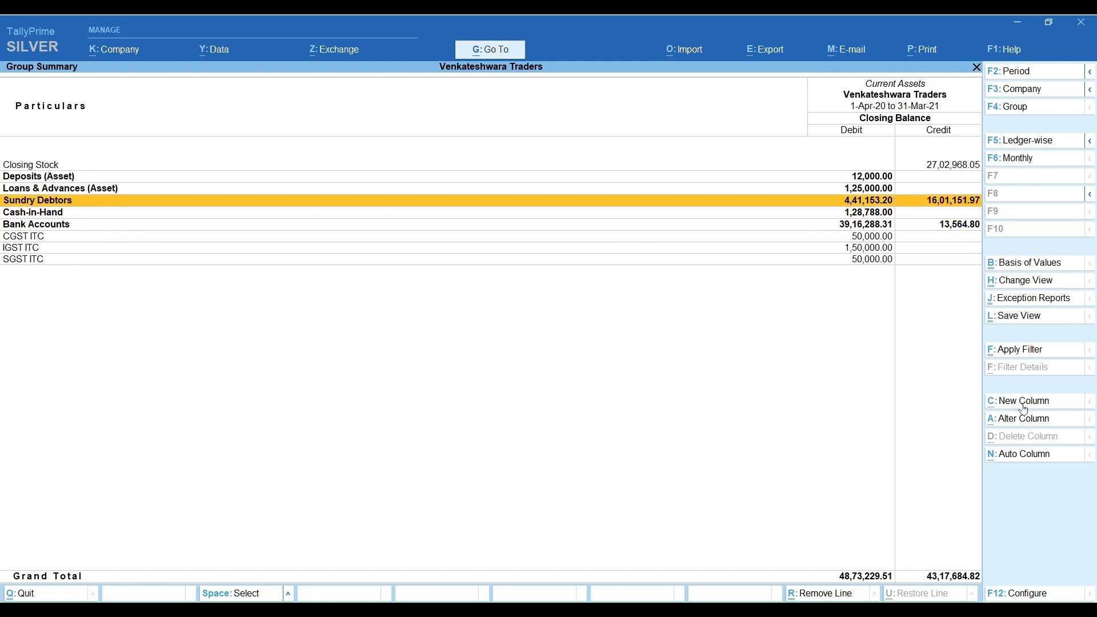
# Step: Review the Sundry Debtors party balances for 1-Apr-20 to 31-Mar-21, and return to the balance sheet
pyautogui.press('Return')
pyautogui.press('Down')
pyautogui.press('Down')
pyautogui.press('Down')
pyautogui.press('Down')
pyautogui.press('Down')
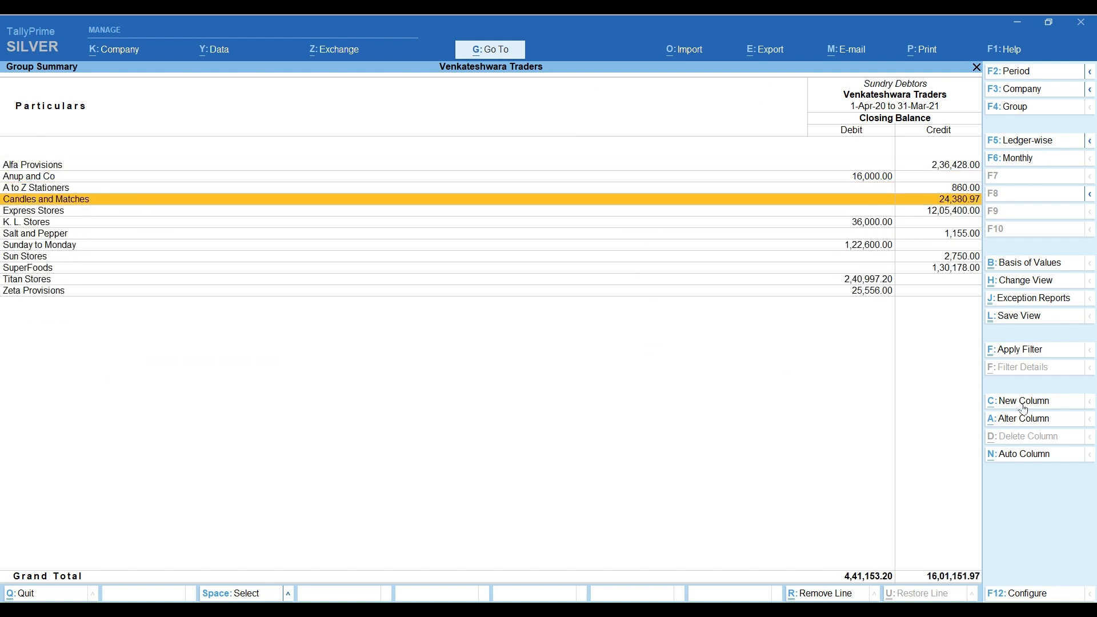
pyautogui.press('Down')
pyautogui.press('Down')
pyautogui.press('Up')
pyautogui.press('Up')
pyautogui.press('Up')
pyautogui.press('Up')
pyautogui.press('Up')
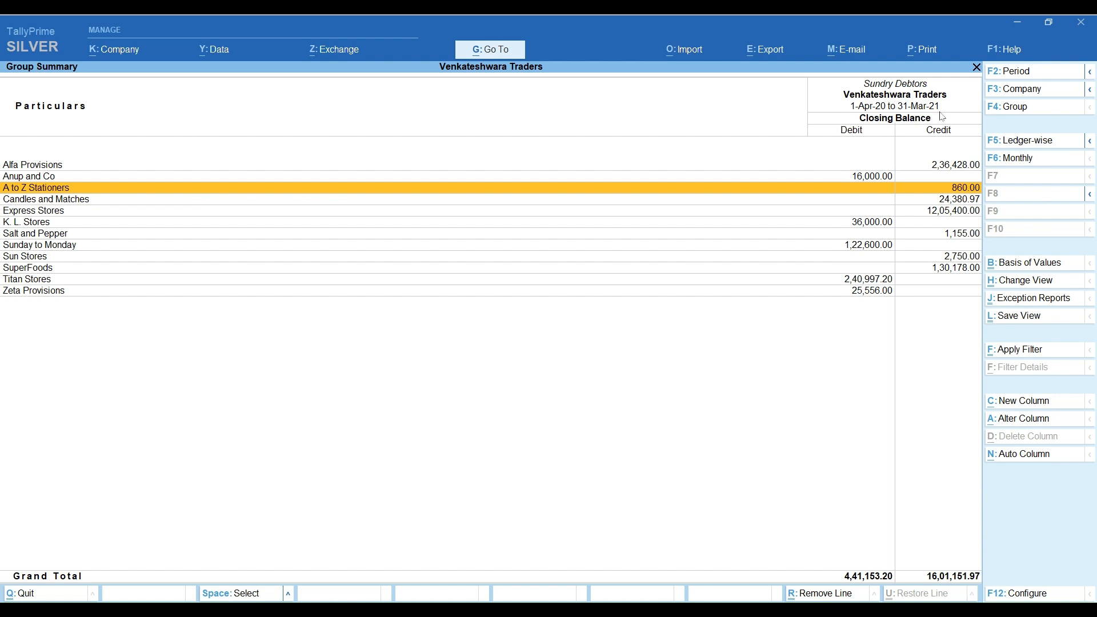
pyautogui.press('Escape')
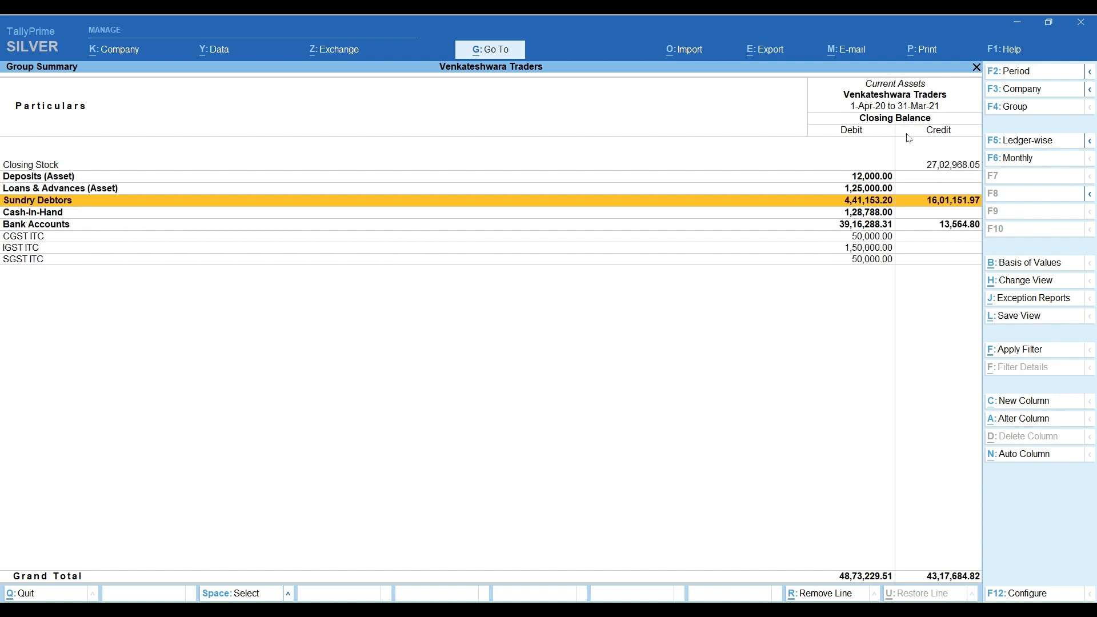
pyautogui.press('Escape')
# Step: Review the Current Assets group summary behind the 31-Mar-22 column and return to the balance sheet
pyautogui.press('Right')
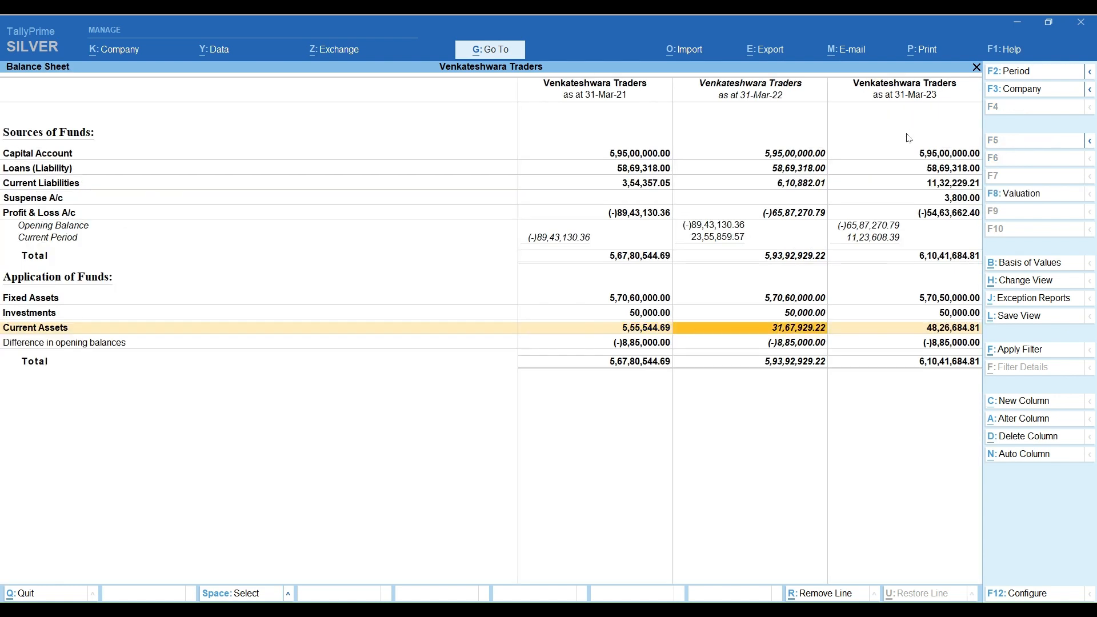
pyautogui.press('Return')
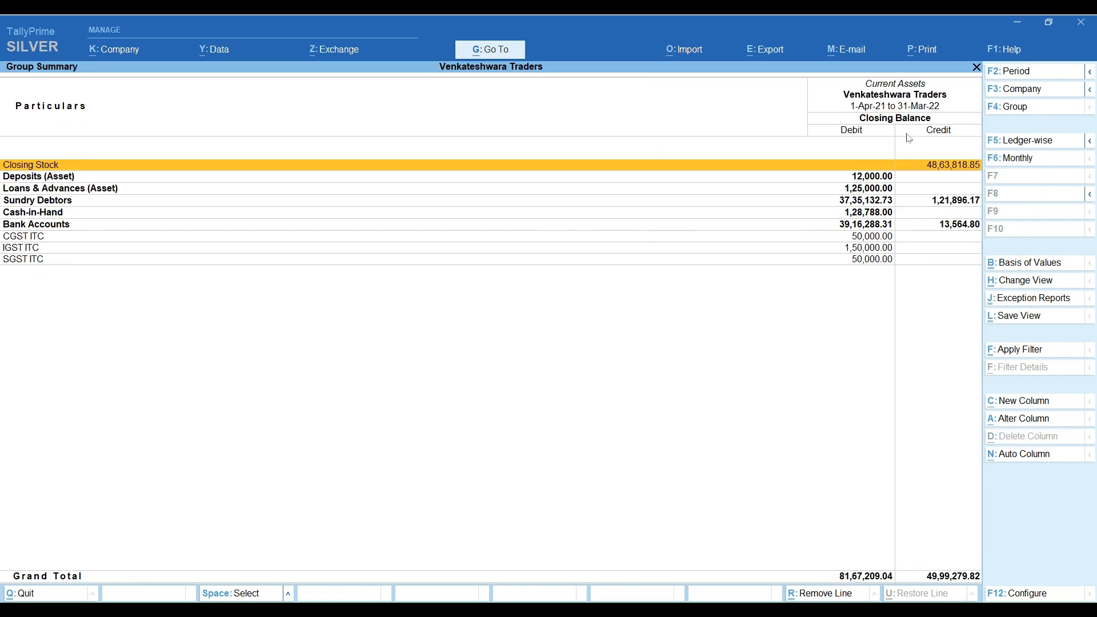
pyautogui.press('Down')
pyautogui.press('Down')
pyautogui.press('Down')
pyautogui.press('Down')
pyautogui.press('Down')
pyautogui.press('Escape')
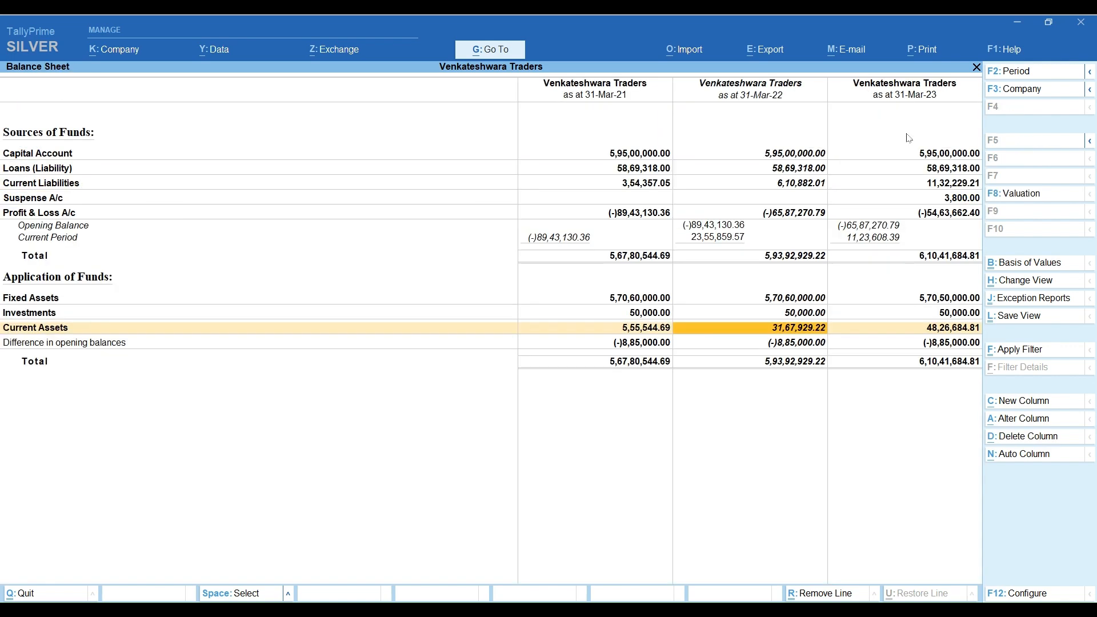
# Step: Review the Current Assets breakdown behind the 31-Mar-23 column, including Sundry Debtors, and return to the balance sheet
pyautogui.press('Right')
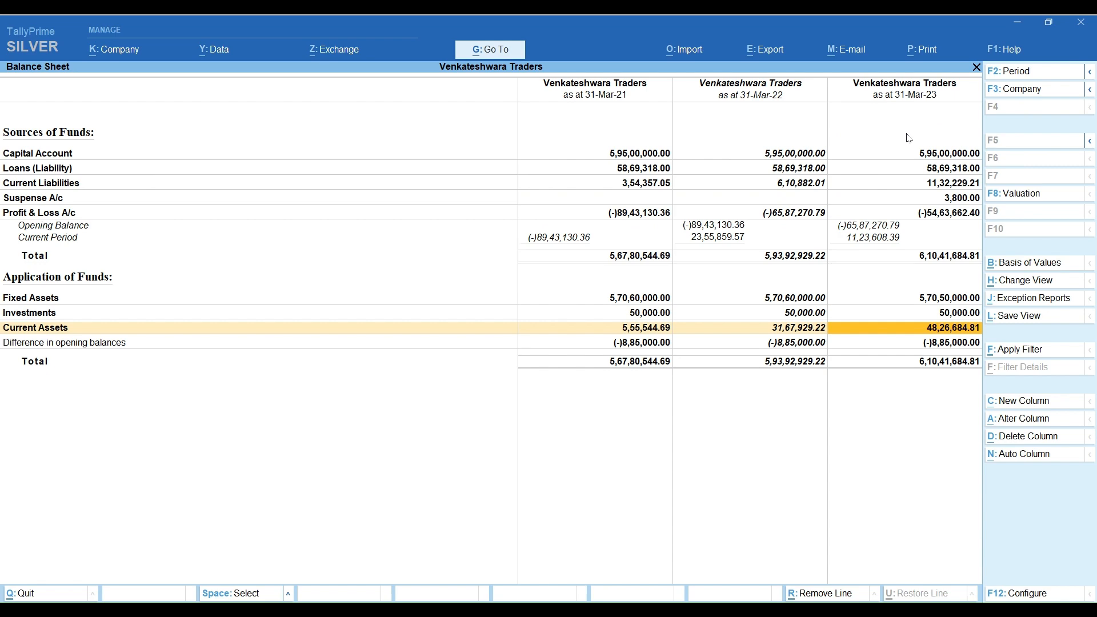
pyautogui.press('Return')
pyautogui.press('Down')
pyautogui.press('Down')
pyautogui.press('Down')
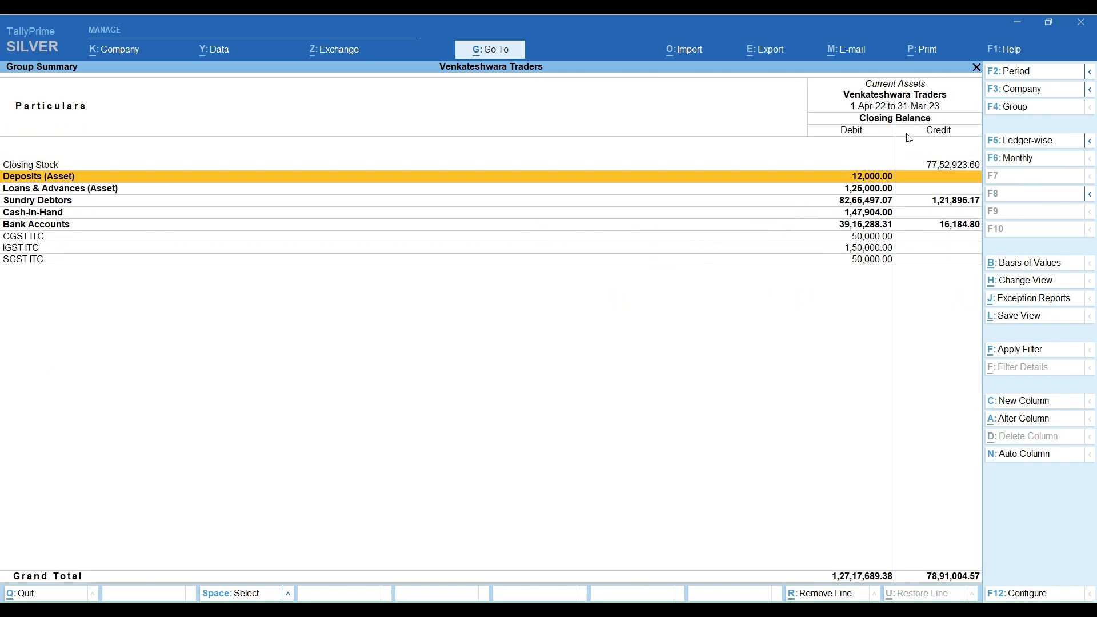
pyautogui.press('Return')
pyautogui.press('Escape')
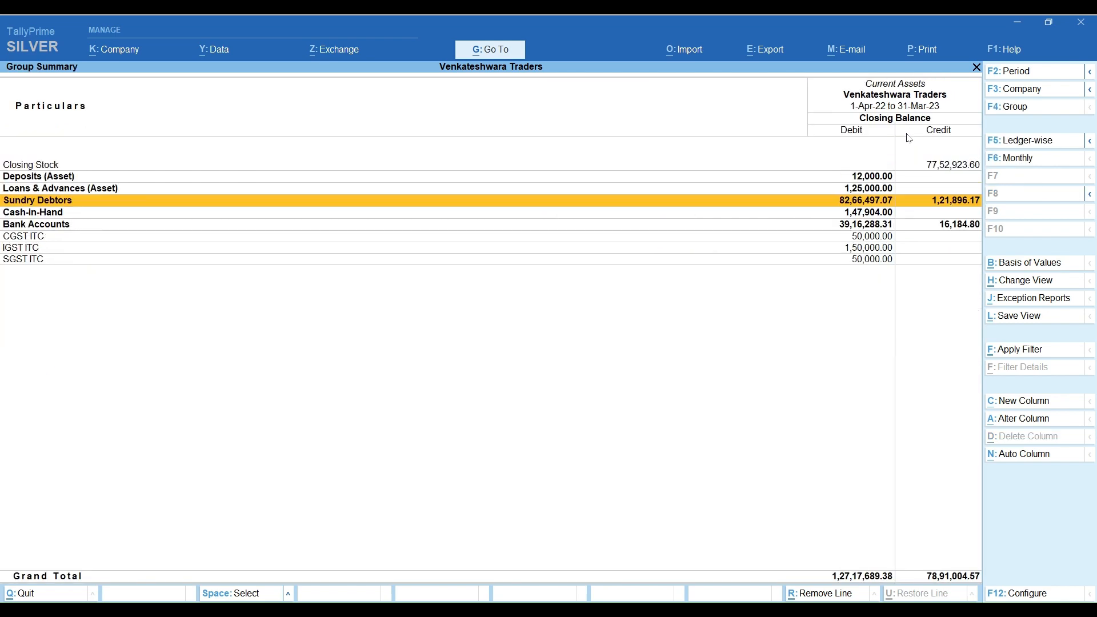
pyautogui.press('Escape')
# Step: Leave the balance sheet and open the Profit & Loss A/c report
pyautogui.press('Escape')
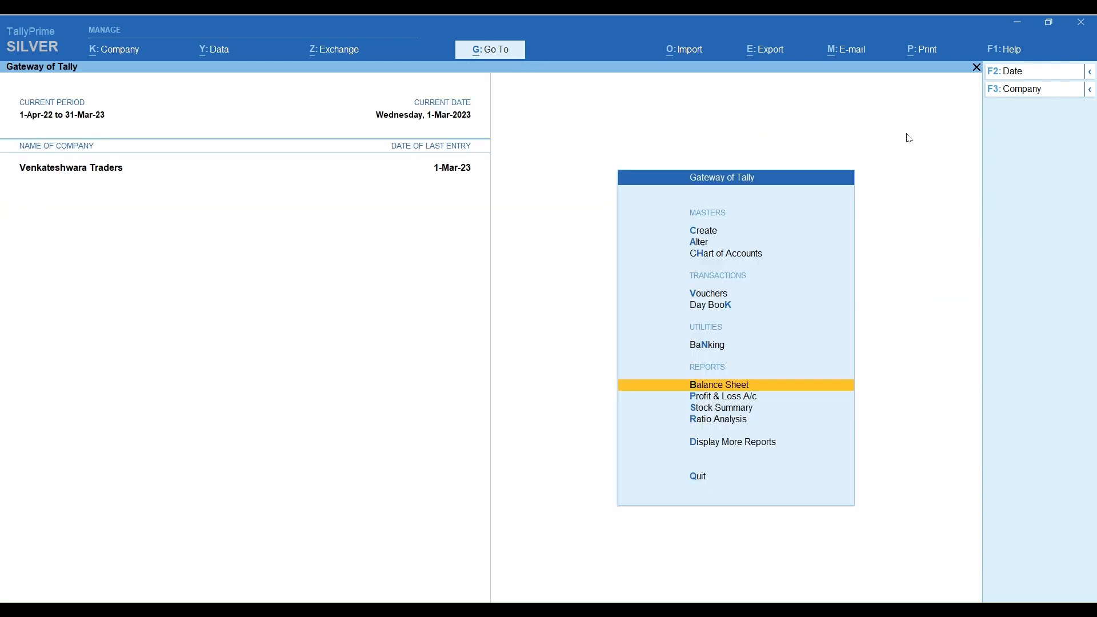
pyautogui.press('Down')
pyautogui.press('Return')
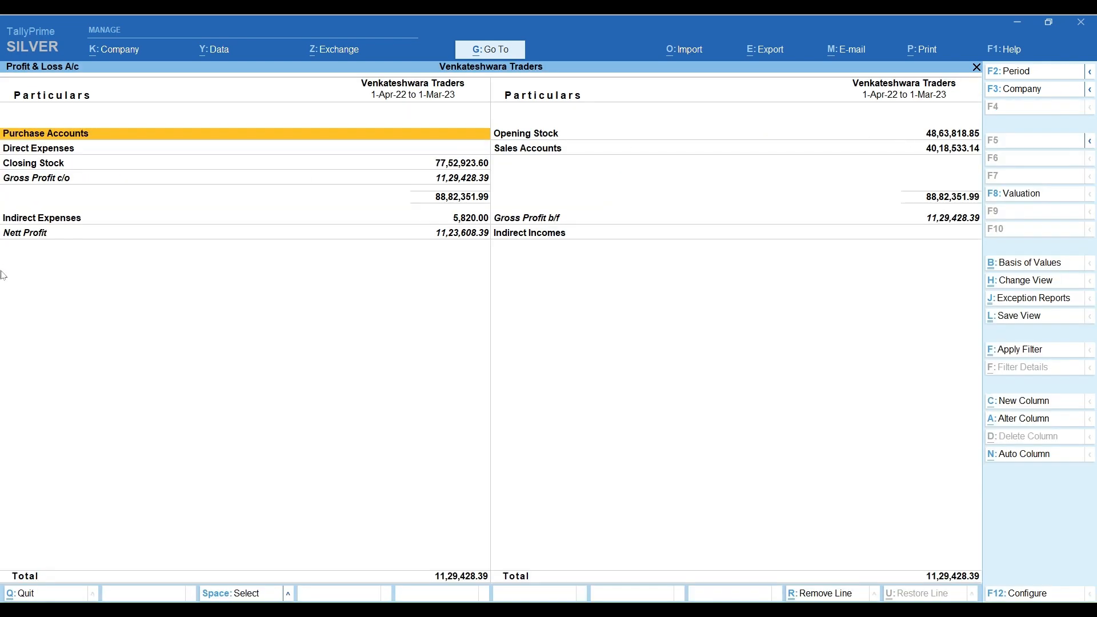
pyautogui.click(1008, 410)
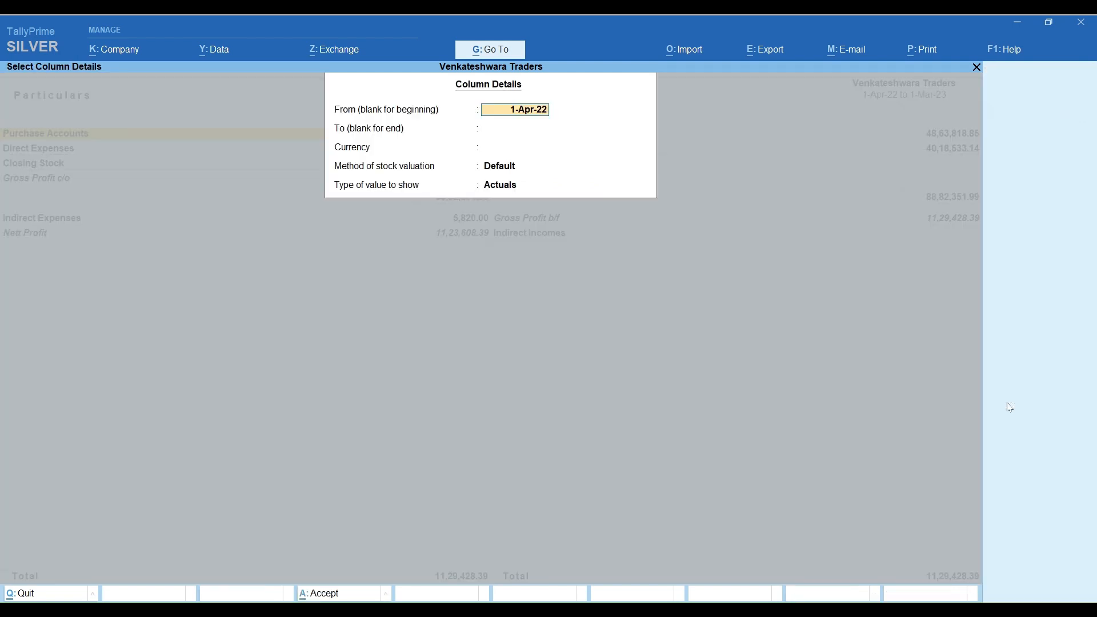
pyautogui.write('apr-21')
pyautogui.press('Return')
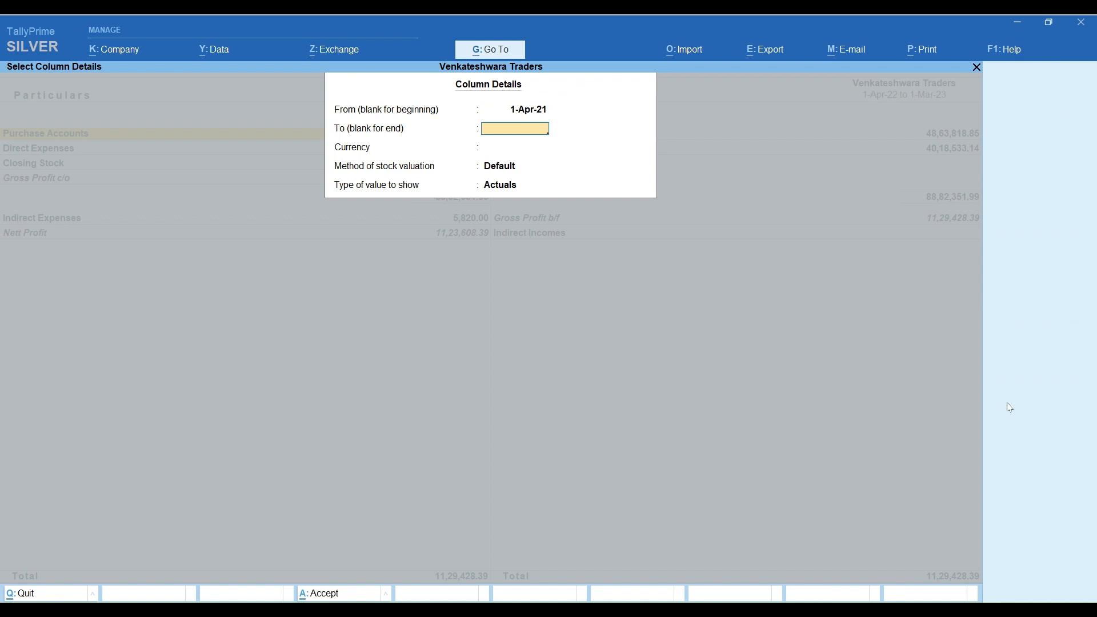
pyautogui.press('Escape')
# Step: Set the Profit & Loss A/c period from 1-Apr-20 to 31-Mar-21
pyautogui.press('F2')
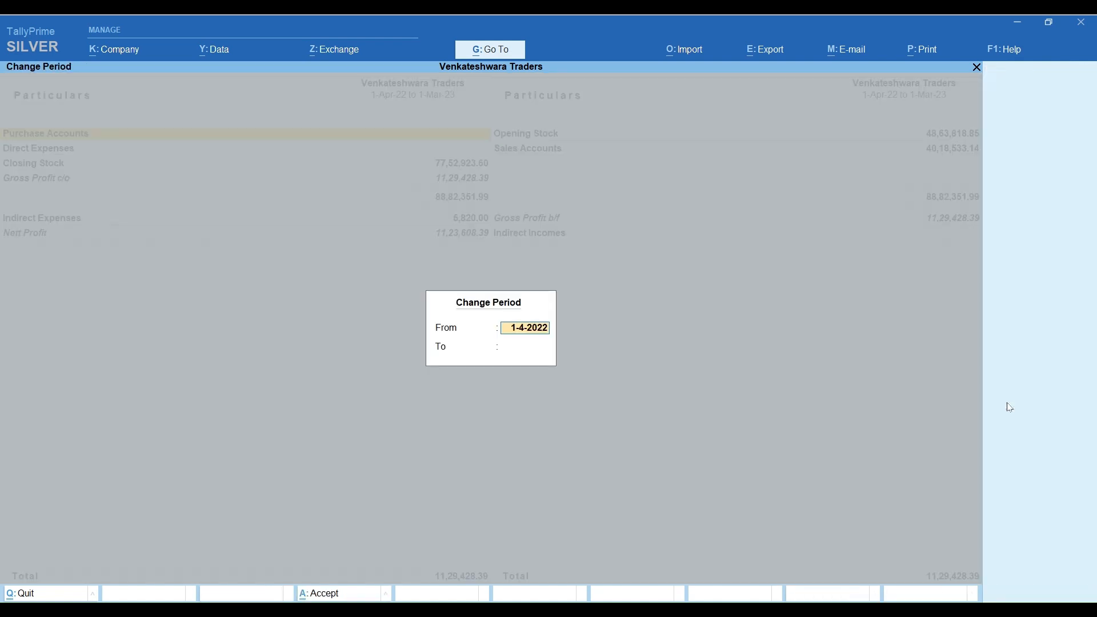
pyautogui.write('apr-21')
pyautogui.press('Return')
pyautogui.write('ma')
pyautogui.press('Up')
pyautogui.write('apr 2')
pyautogui.press('BackSpace')
pyautogui.press('BackSpace')
pyautogui.write('ap')
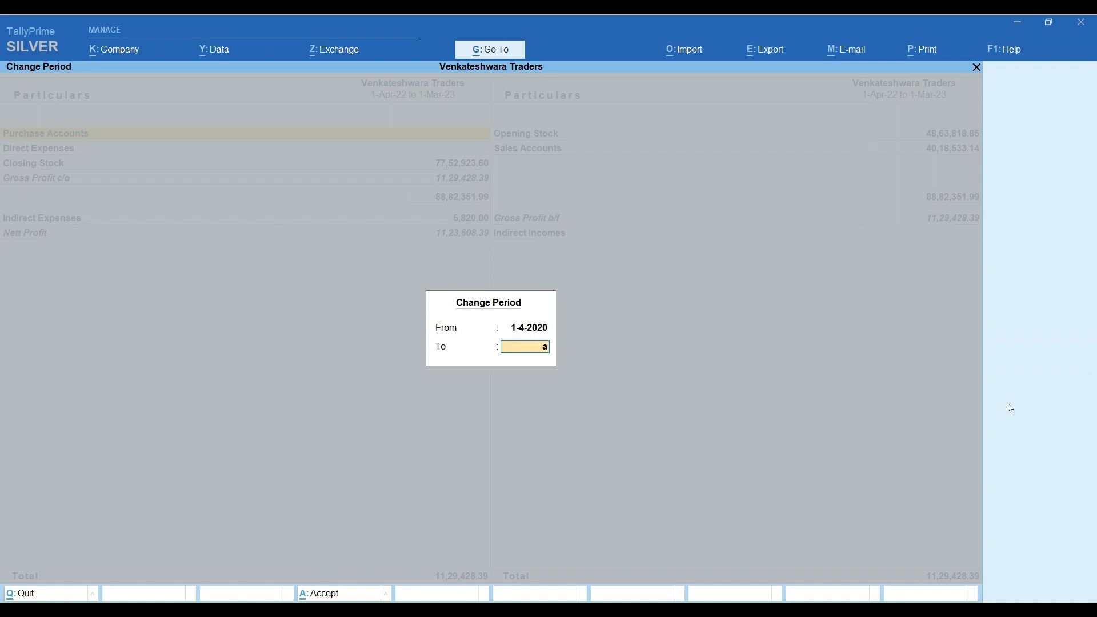
pyautogui.press('BackSpace')
pyautogui.press('BackSpace')
pyautogui.write('mar 21')
pyautogui.press('Return')
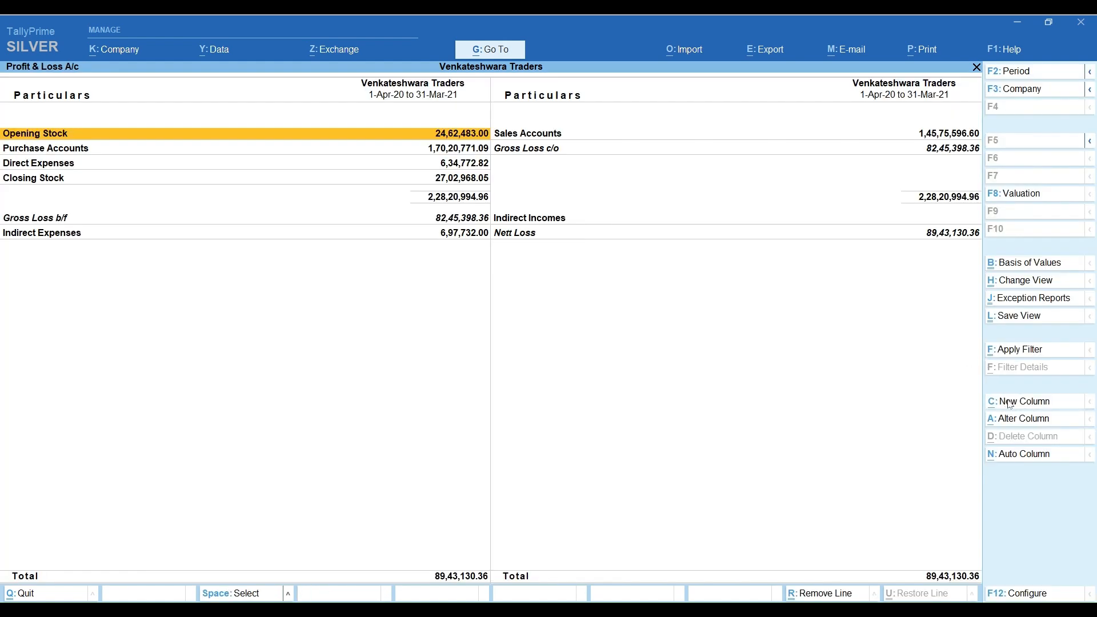
# Step: Add a column to the Profit & Loss A/c for 1-Apr-21 to 31-Mar-22, keeping the default currency, stock valuation and value type
pyautogui.click(1010, 403)
pyautogui.write('apr')
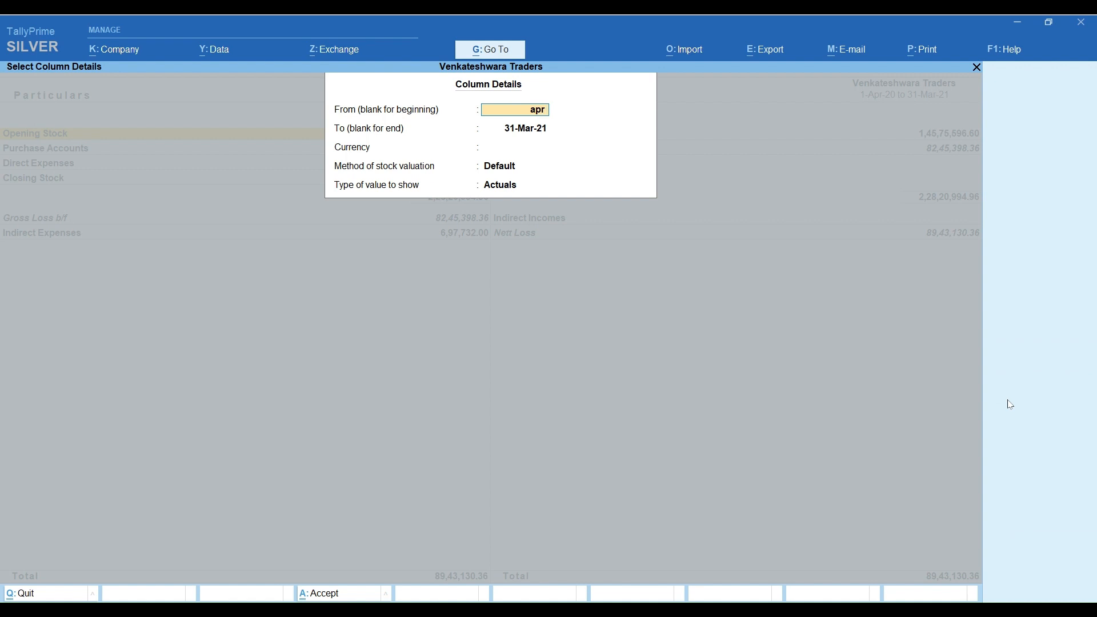
pyautogui.write(' 21')
pyautogui.press('Return')
pyautogui.write('mar')
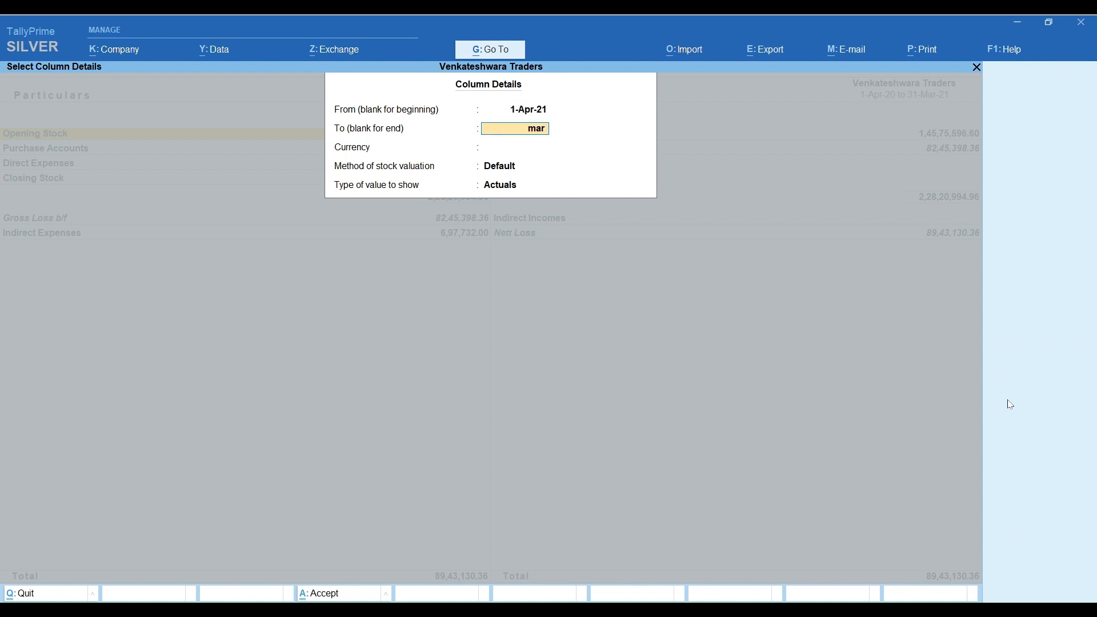
pyautogui.write(' 22')
pyautogui.press('Return')
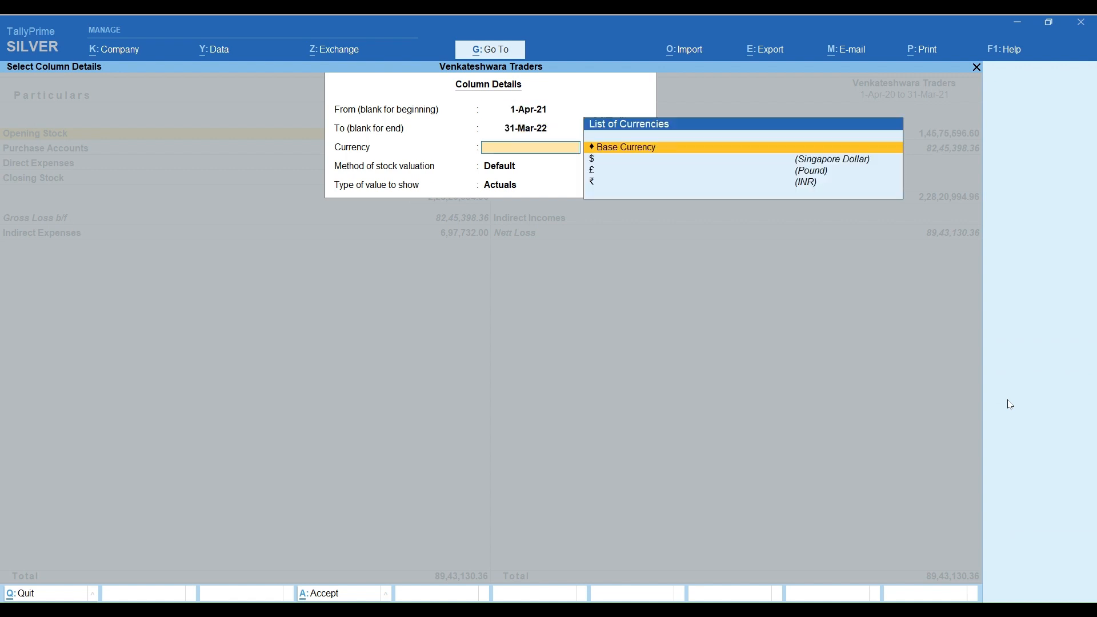
pyautogui.press('Return')
pyautogui.press('Return')
pyautogui.press('Return')
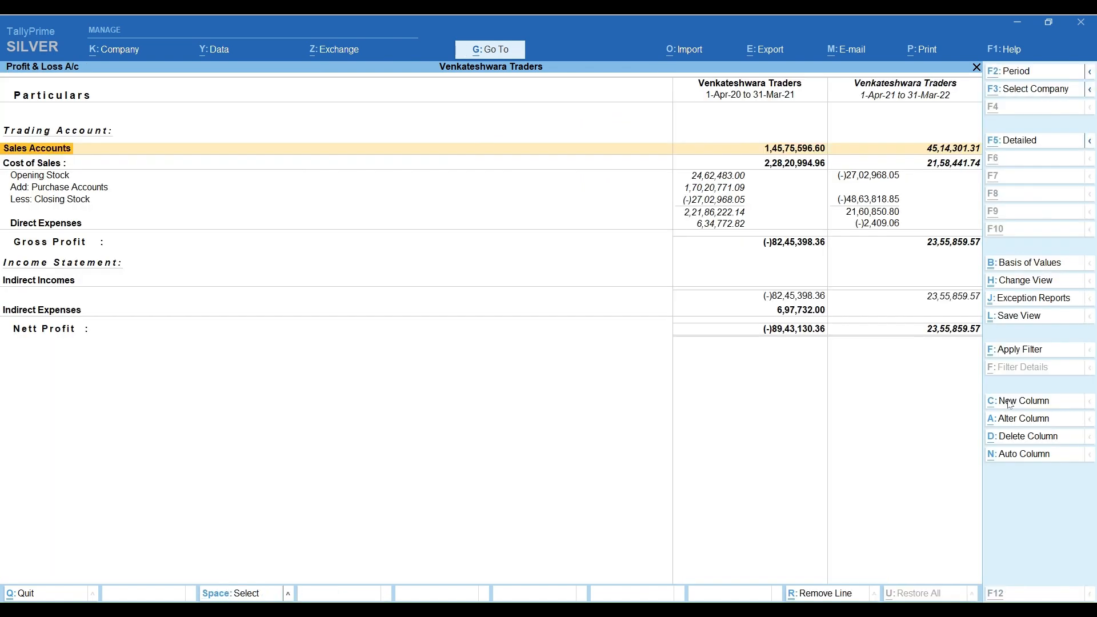
# Step: Add another Profit & Loss A/c column for the period 1-Apr-22 to 31-Mar-23
pyautogui.hotkey('alt', 'c')
pyautogui.write('apr ')
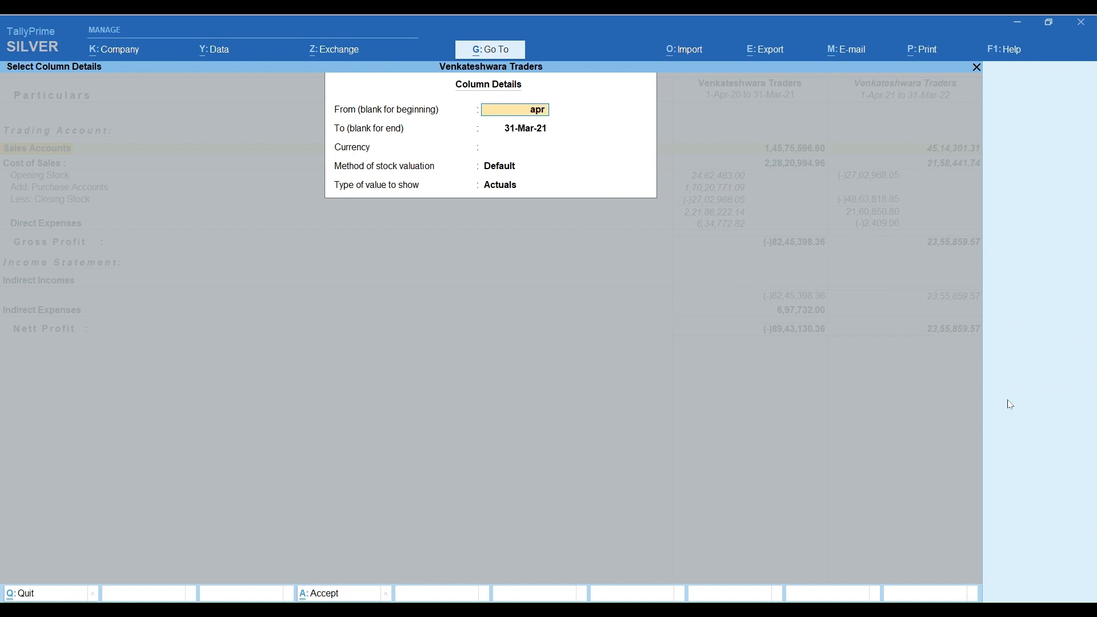
pyautogui.write('22')
pyautogui.press('Return')
pyautogui.write('mar')
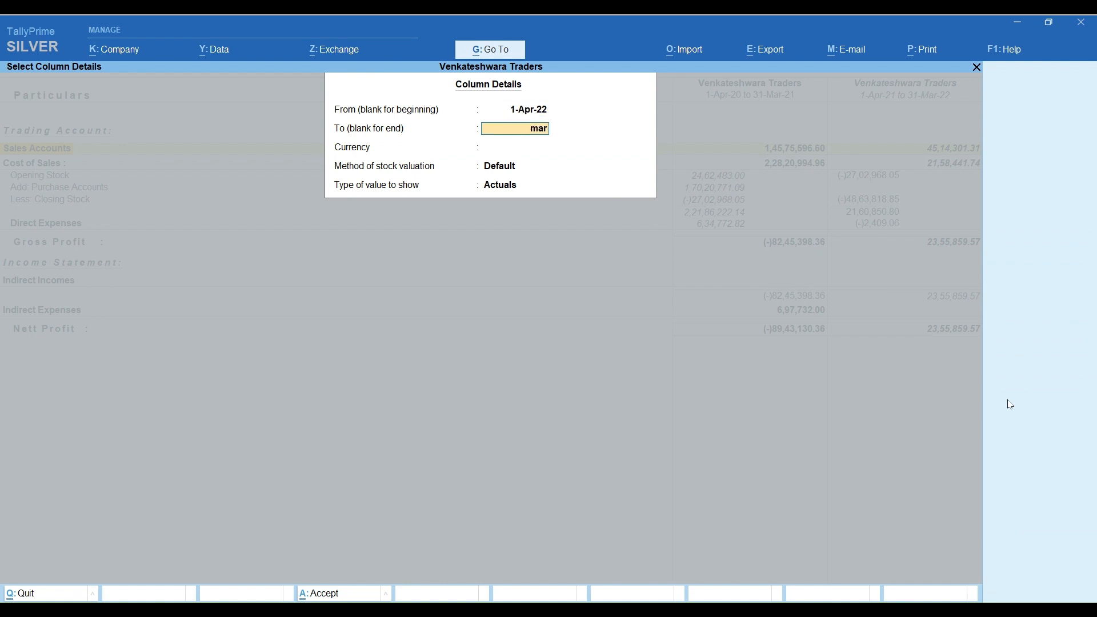
pyautogui.write(' 23')
pyautogui.press('Return')
pyautogui.hotkey('ctrl', 'a')
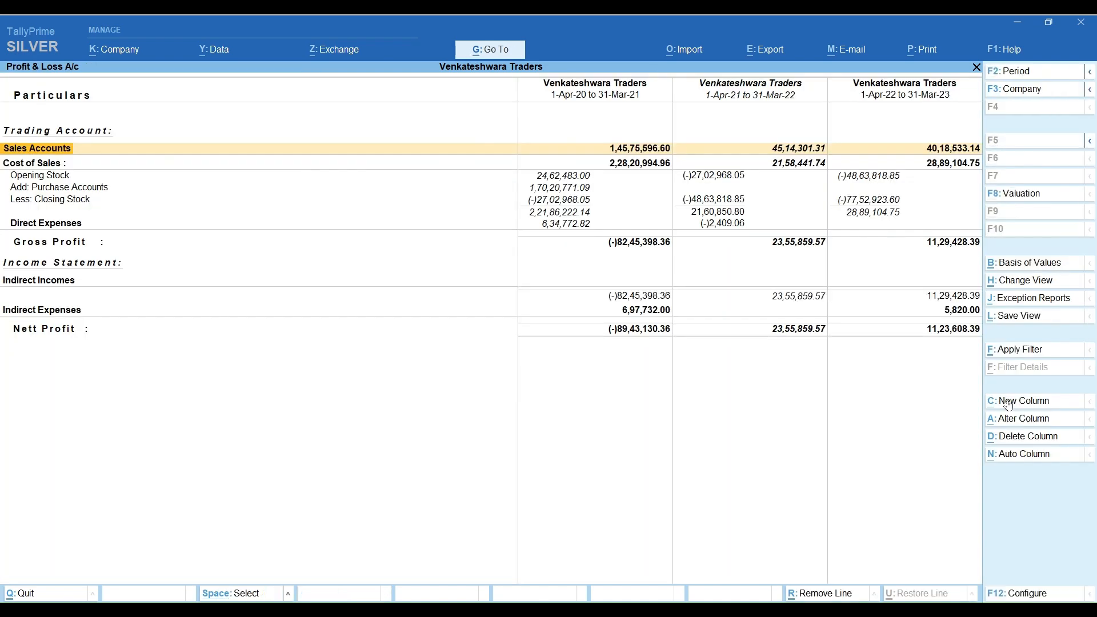
# Step: Review the Indirect Expenses group summary across all three years and return to the Profit & Loss A/c
pyautogui.press('Down')
pyautogui.press('Down')
pyautogui.press('Down')
pyautogui.press('Down')
pyautogui.press('Down')
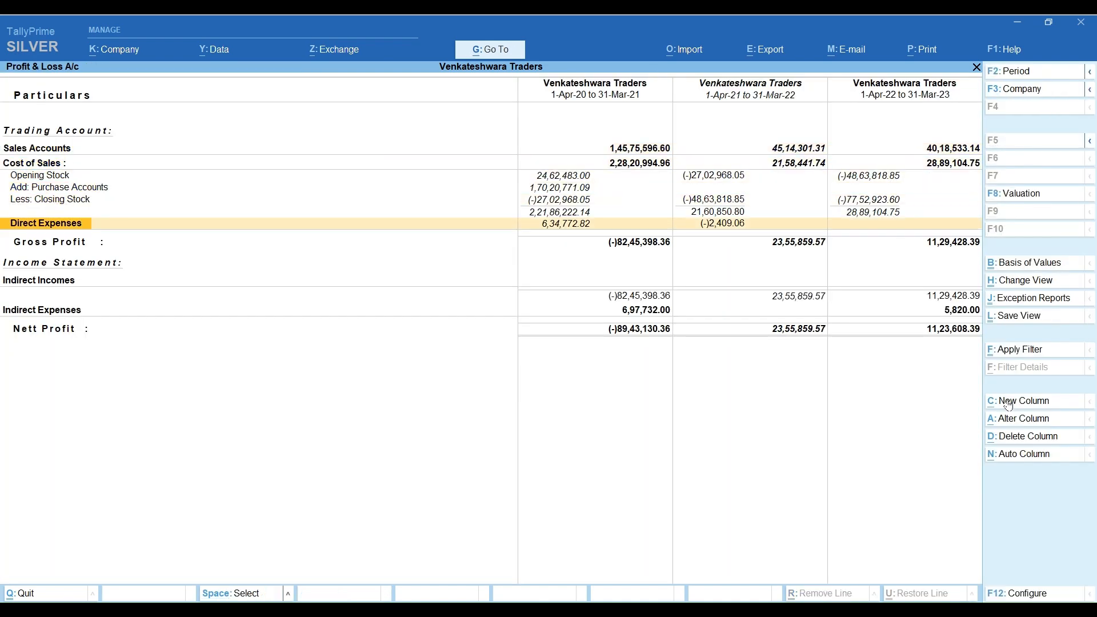
pyautogui.press('Up')
pyautogui.press('Down')
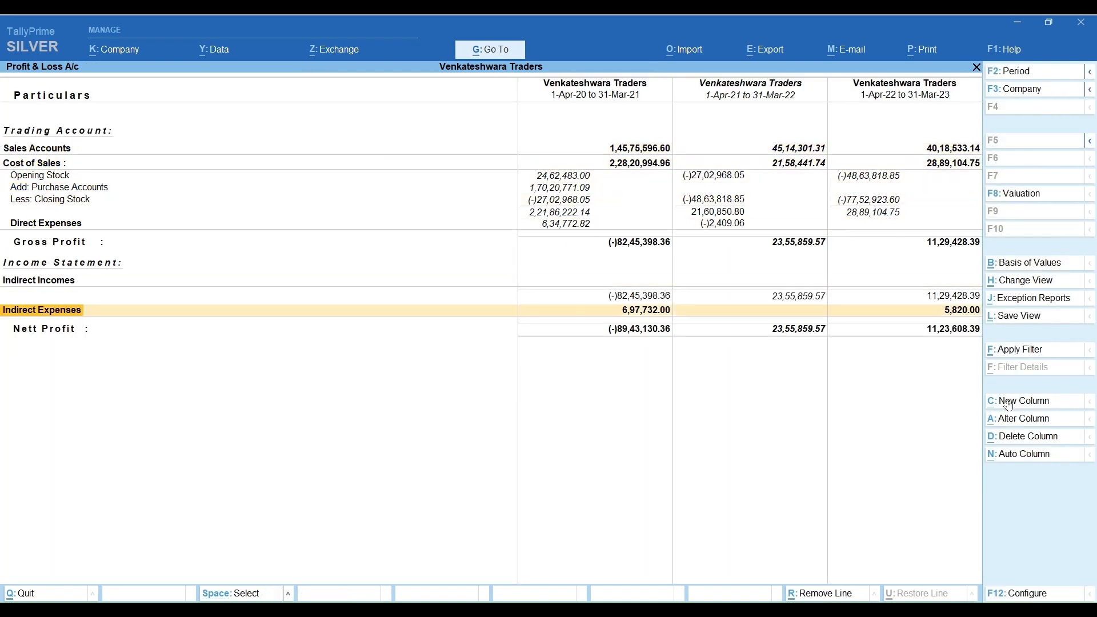
pyautogui.press('Return')
pyautogui.press('Down')
pyautogui.press('Down')
pyautogui.press('Down')
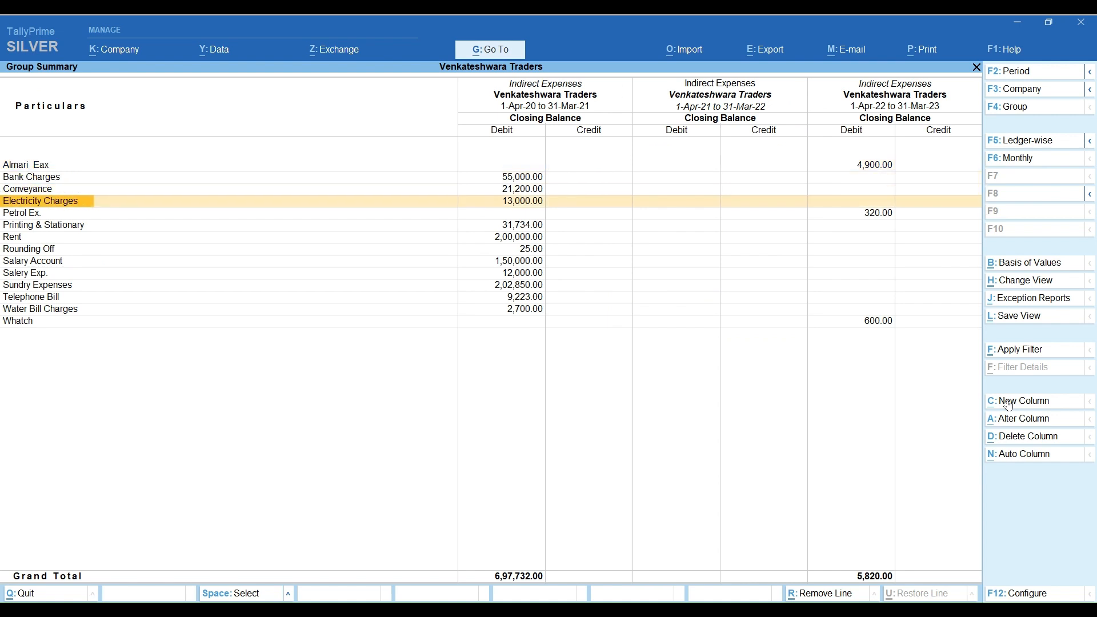
pyautogui.press('Escape')
# Step: Review the Sales Accounts group summary across all three years and return to the Profit & Loss A/c
pyautogui.press('Up')
pyautogui.press('Up')
pyautogui.press('Up')
pyautogui.press('Up')
pyautogui.press('Up')
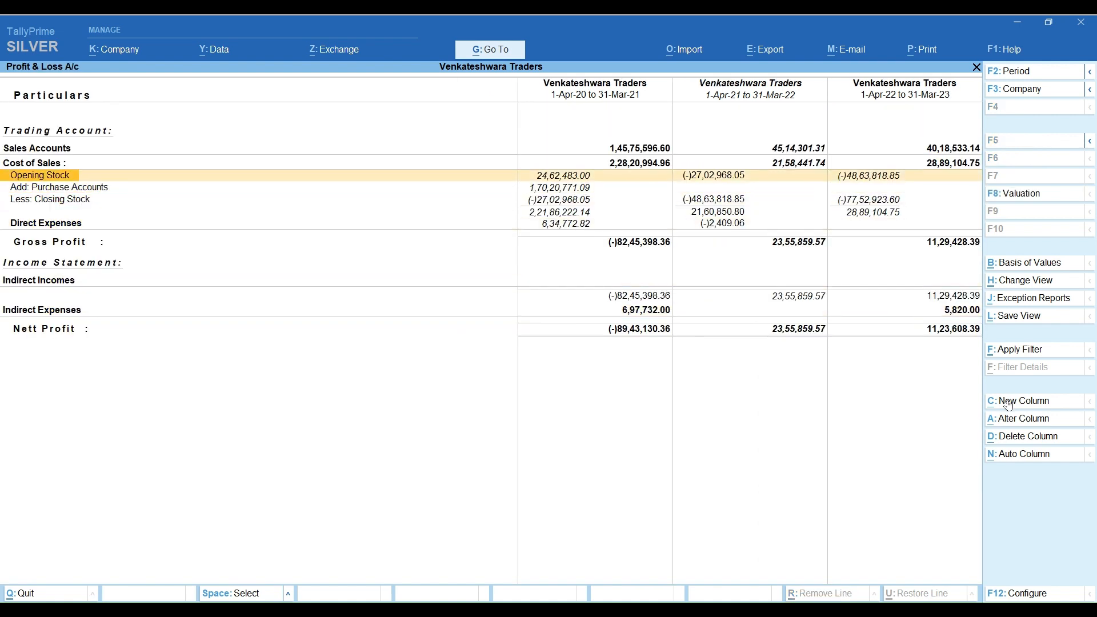
pyautogui.press('Down')
pyautogui.press('Up')
pyautogui.press('Up')
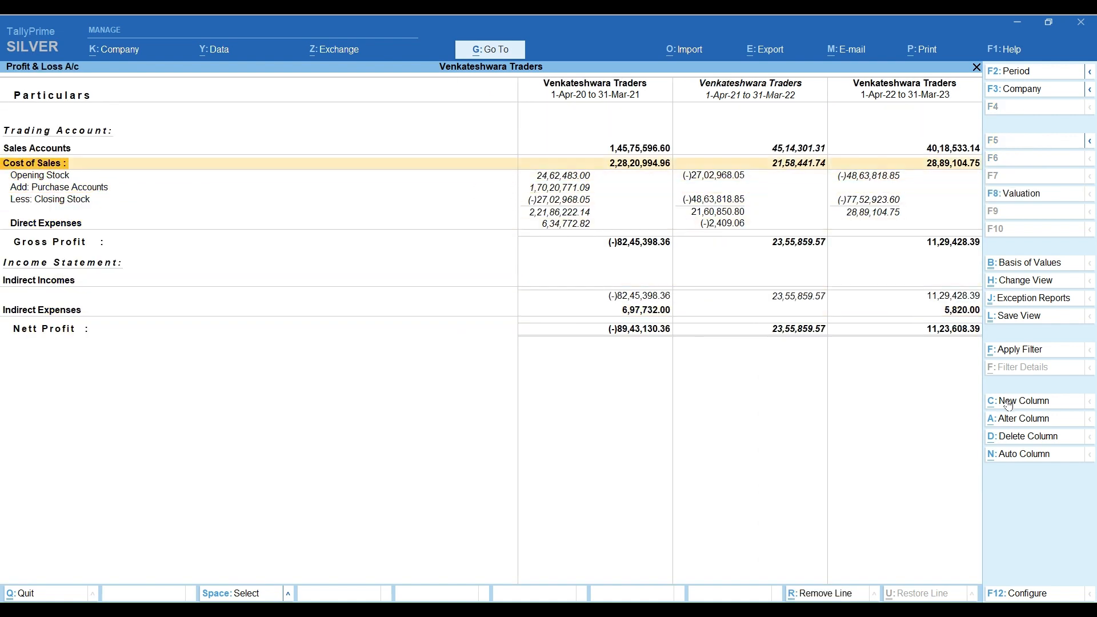
pyautogui.press('Up')
pyautogui.press('Return')
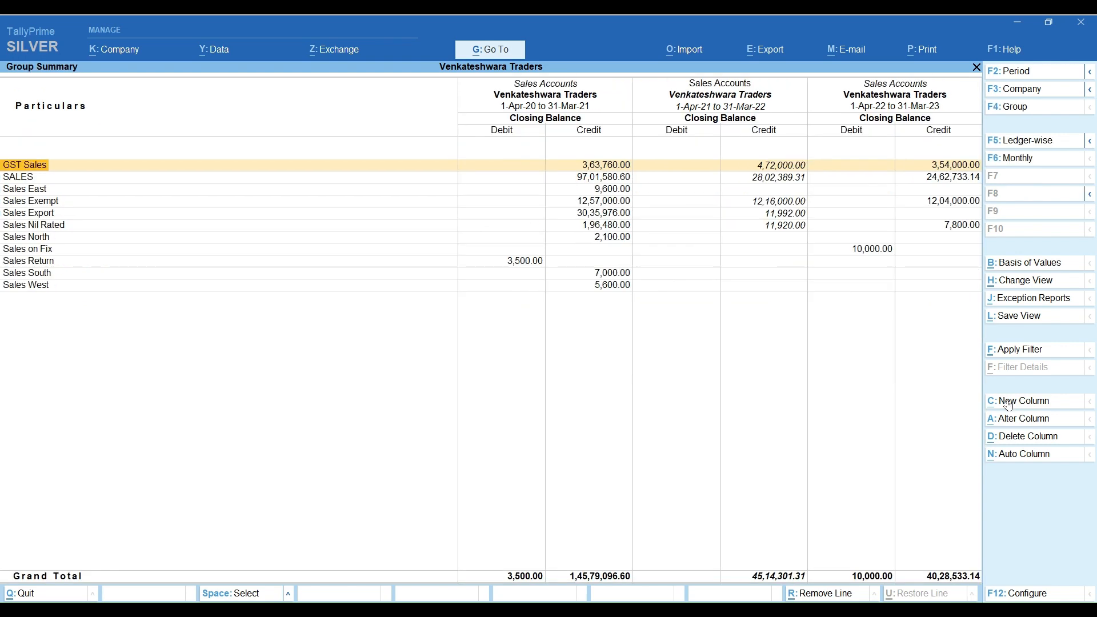
pyautogui.press('Escape')
# Step: Review the Sales Accounts breakdown for only the 1-Apr-20 to 31-Mar-21 column and return to the Profit & Loss A/c
pyautogui.press('Right')
pyautogui.press('Right')
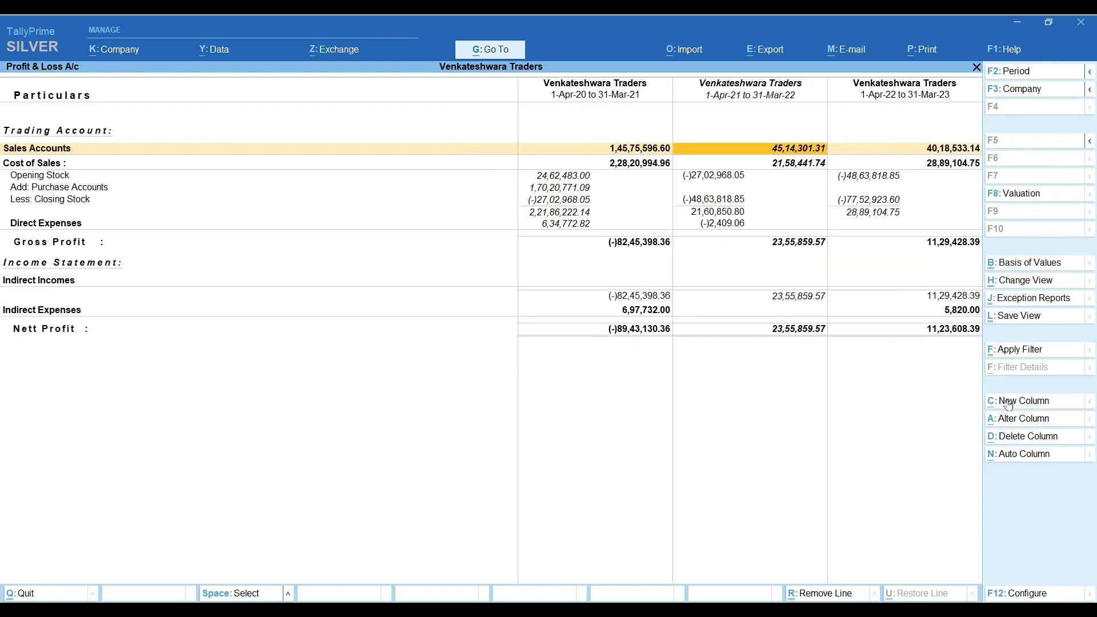
pyautogui.press('Left')
pyautogui.press('Return')
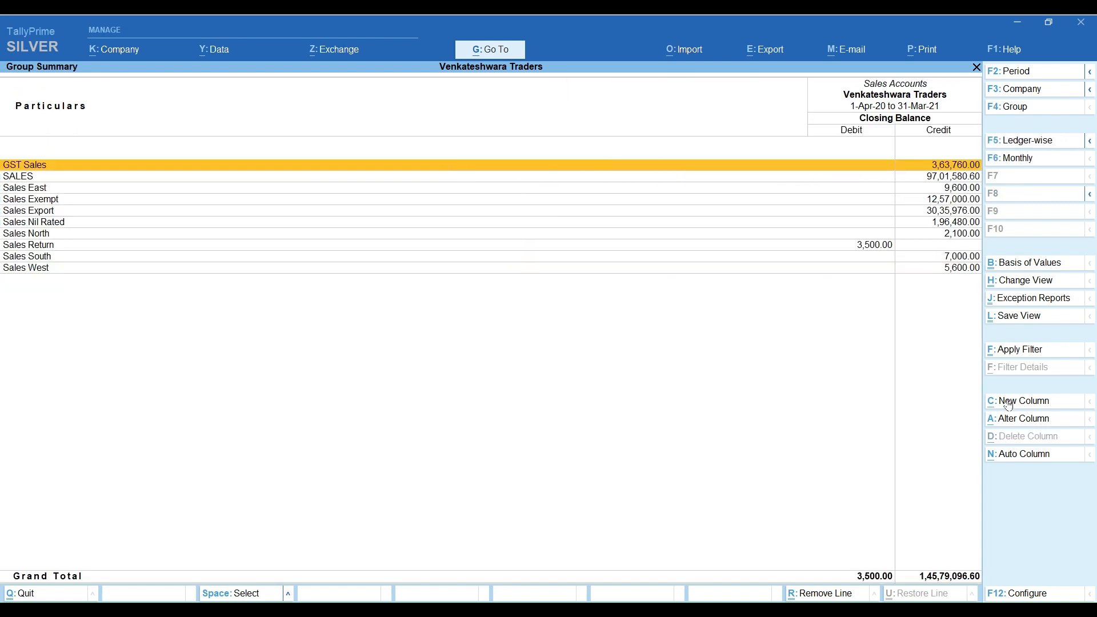
pyautogui.press('Escape')
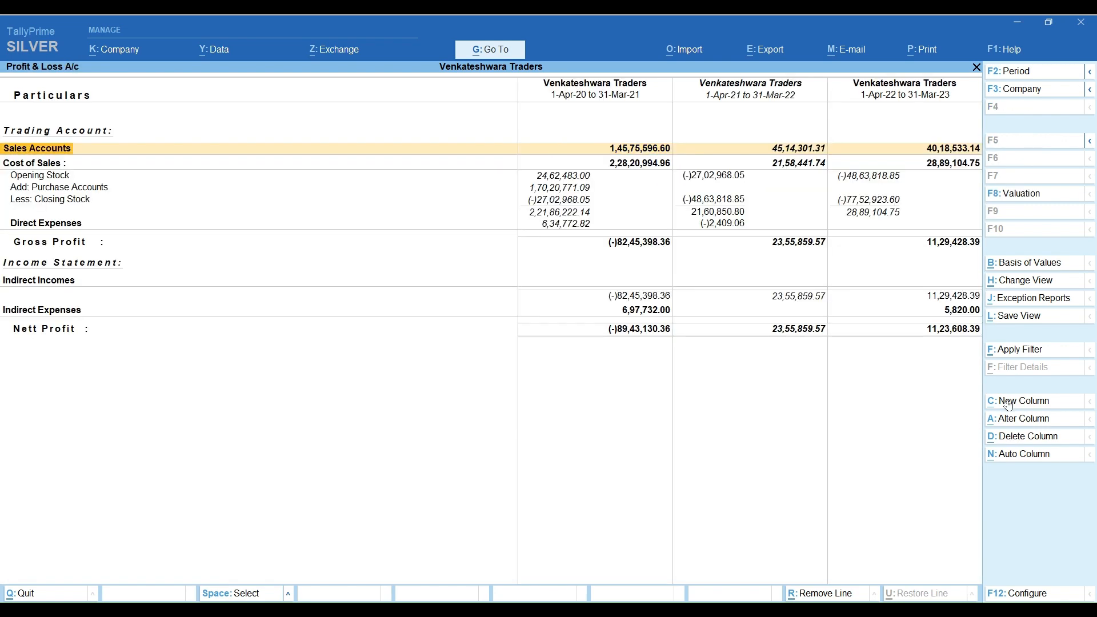
# Step: Examine the GST Sales monthly summary for 1-Apr-20 to 31-Mar-21 within Sales Accounts, and return to the Profit & Loss A/c
pyautogui.press('Return')
pyautogui.press('Right')
pyautogui.press('Right')
pyautogui.press('Right')
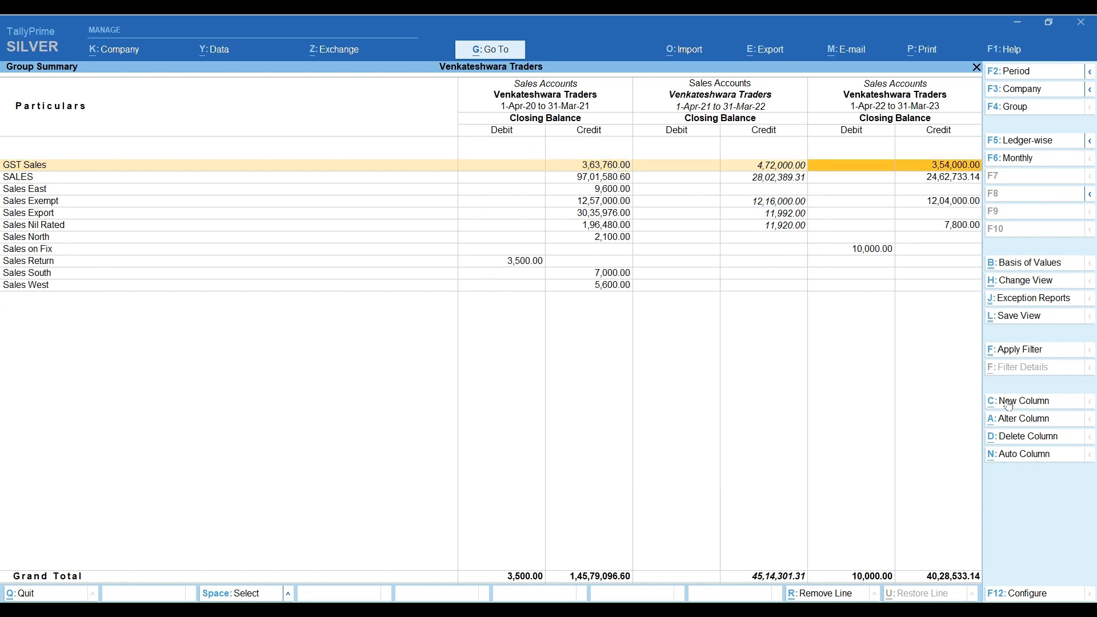
pyautogui.press('Left')
pyautogui.press('Left')
pyautogui.press('Return')
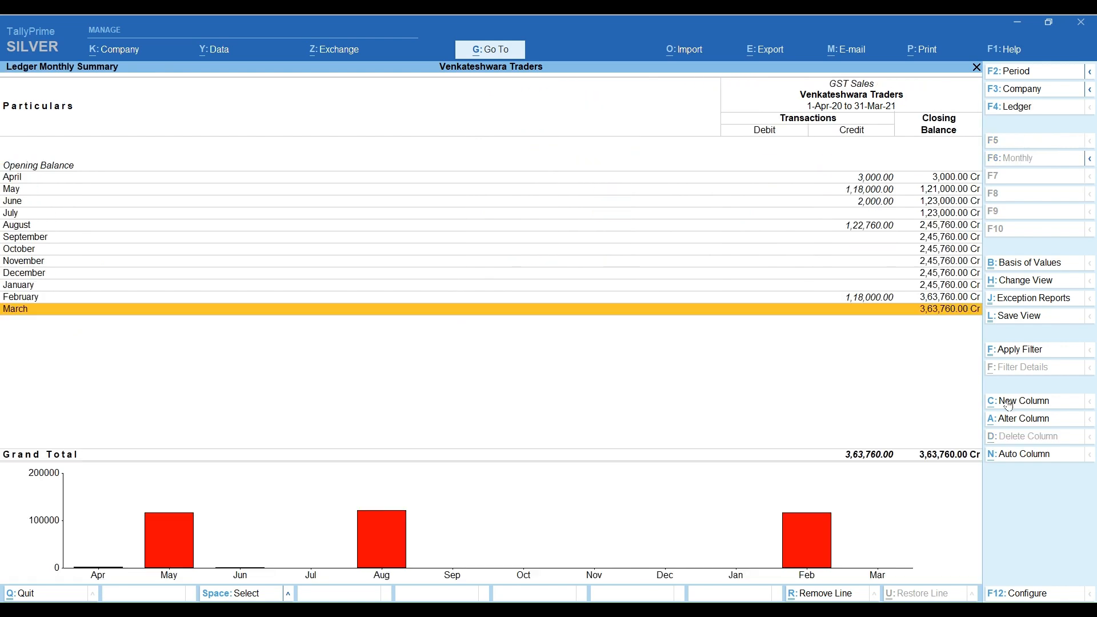
pyautogui.press('Up')
pyautogui.press('Up')
pyautogui.press('Up')
pyautogui.press('Up')
pyautogui.press('Up')
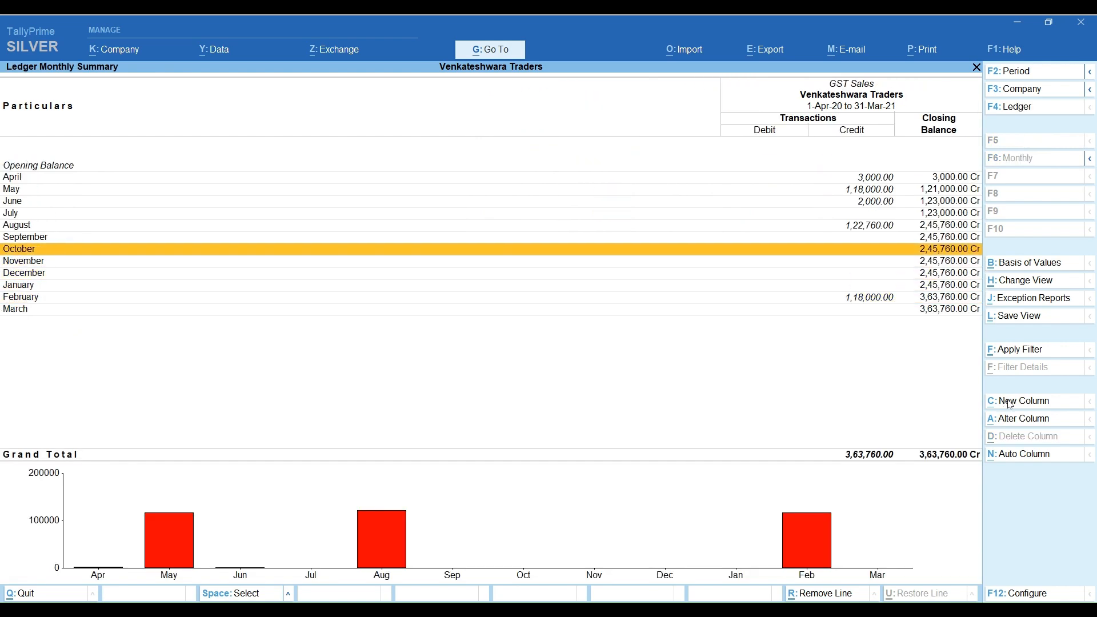
pyautogui.press('Escape')
pyautogui.press('Right')
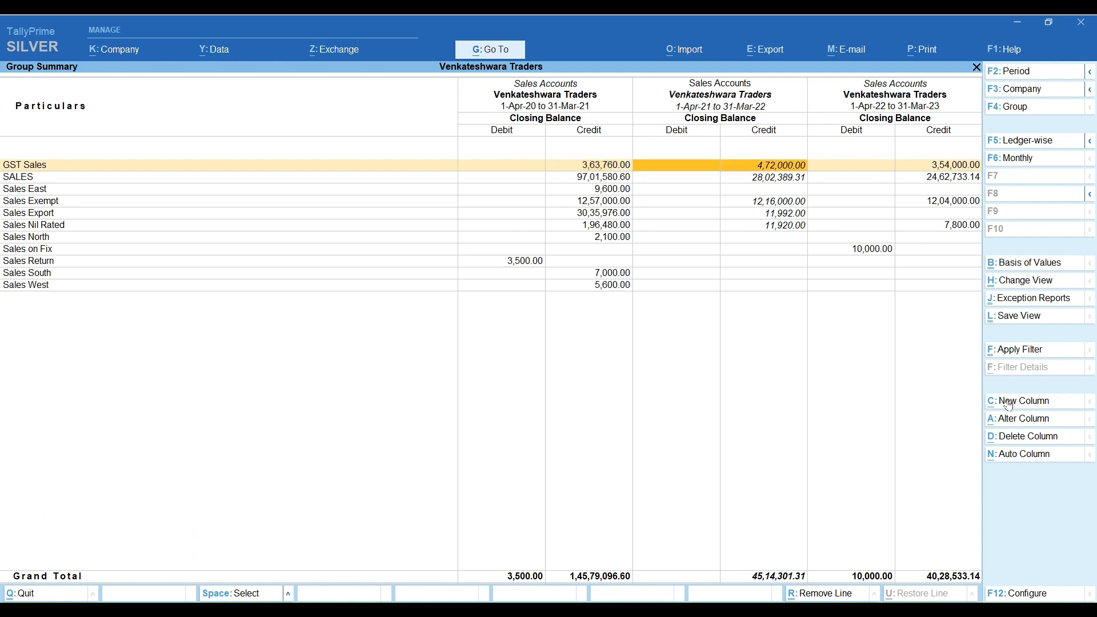
pyautogui.press('Escape')
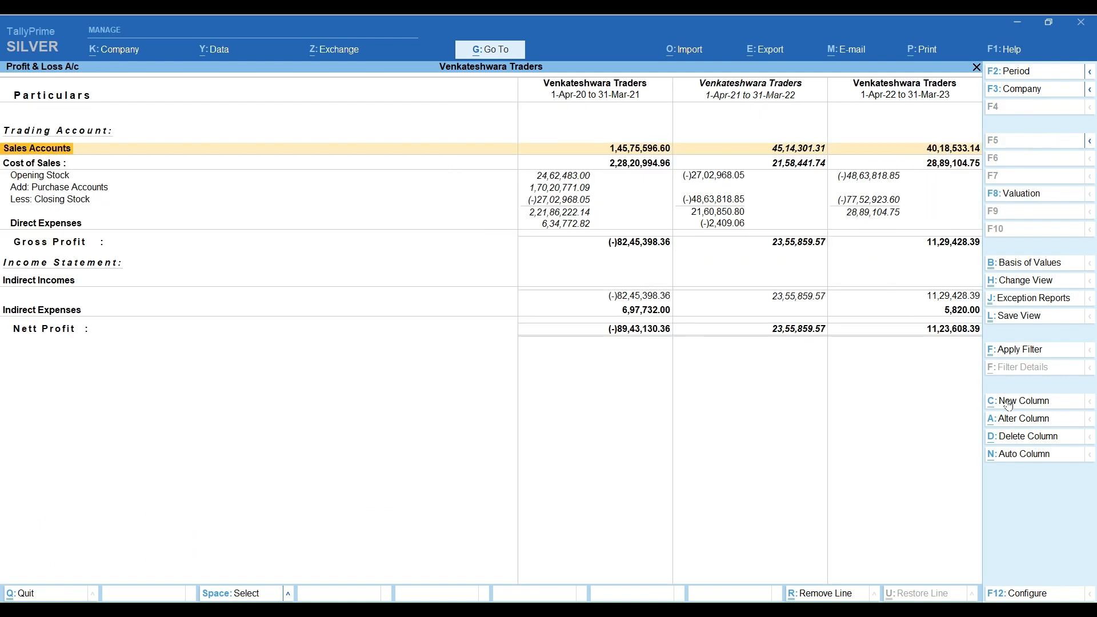
# Step: Review the Sales Accounts breakdown behind the 1-Apr-21 to 31-Mar-22 column and return to the Profit & Loss A/c
pyautogui.press('Right')
pyautogui.press('Right')
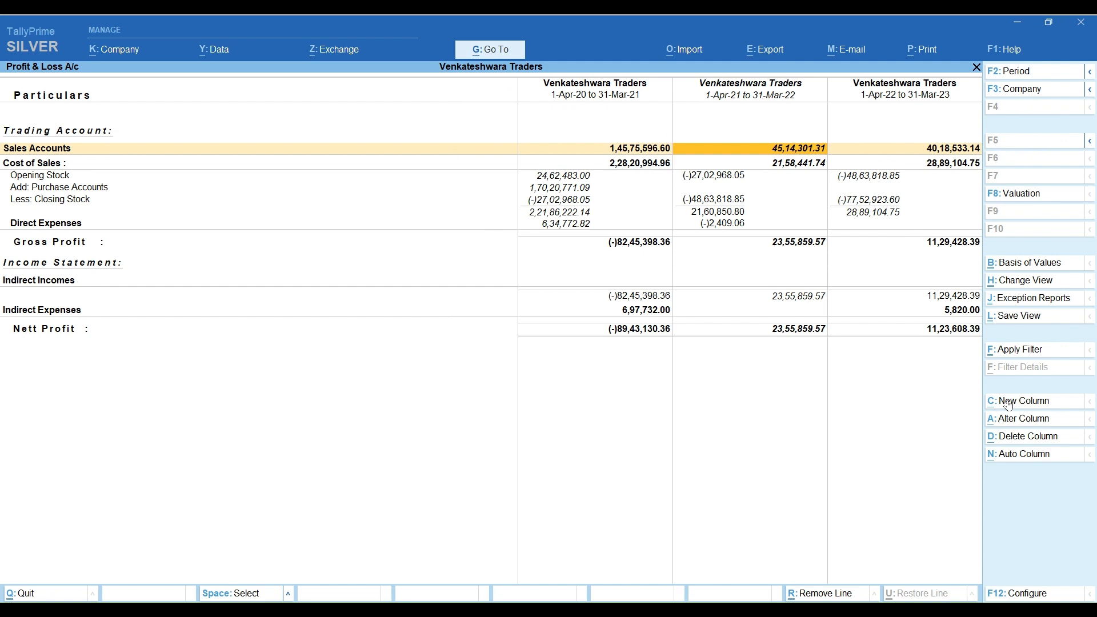
pyautogui.press('Return')
pyautogui.press('Down')
pyautogui.press('Down')
pyautogui.press('Down')
pyautogui.press('Down')
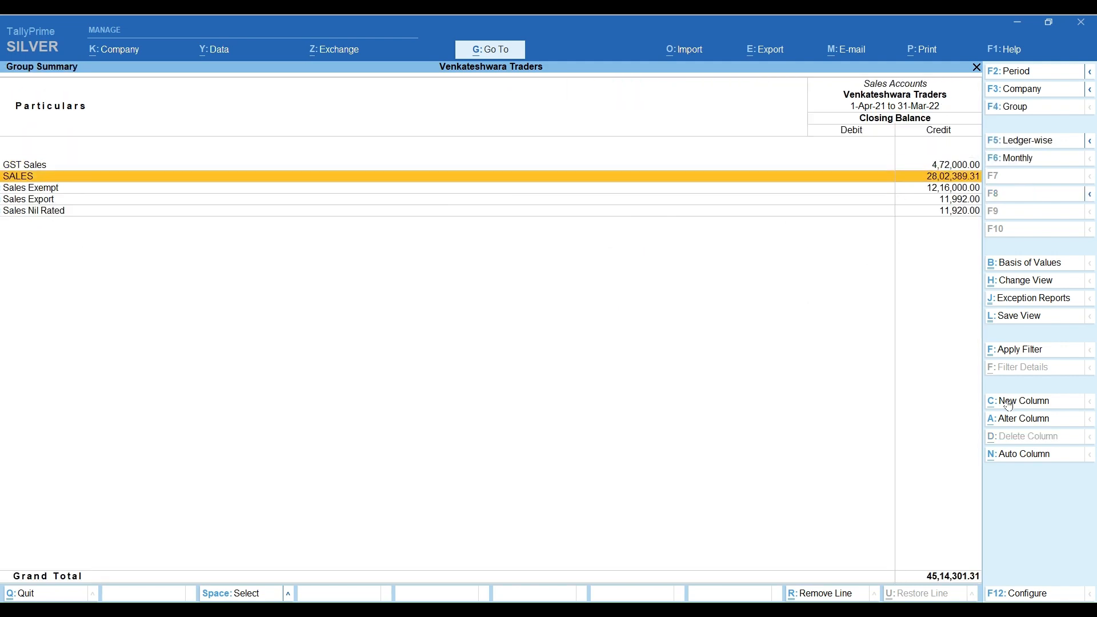
pyautogui.press('Escape')
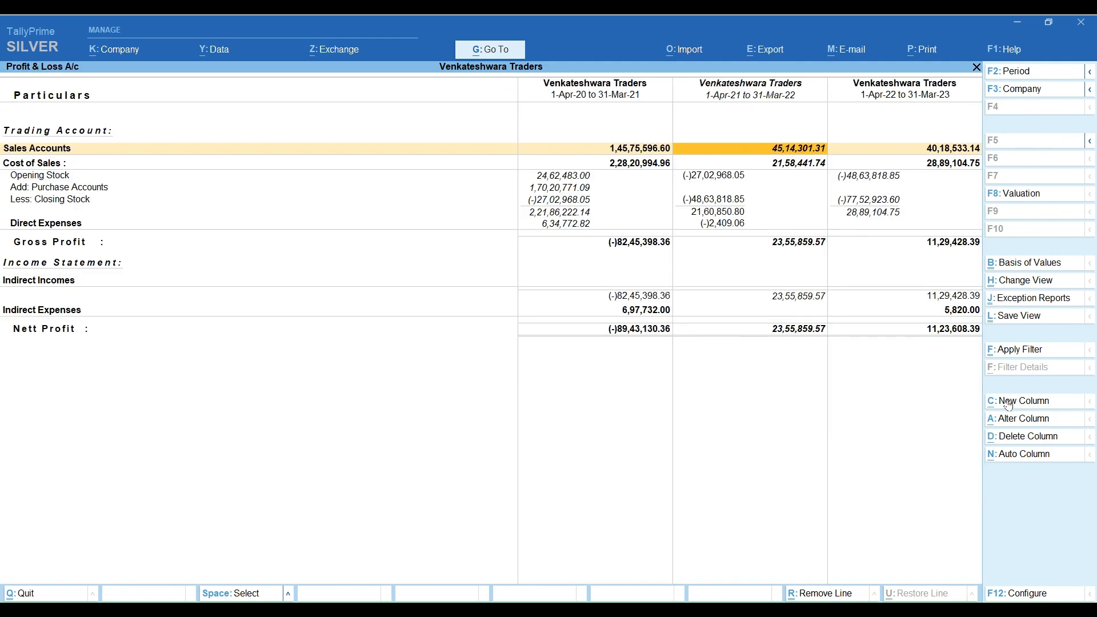
# Step: Review the Sales Accounts breakdown behind the 1-Apr-22 to 31-Mar-23 column and return to the Profit & Loss A/c
pyautogui.press('Right')
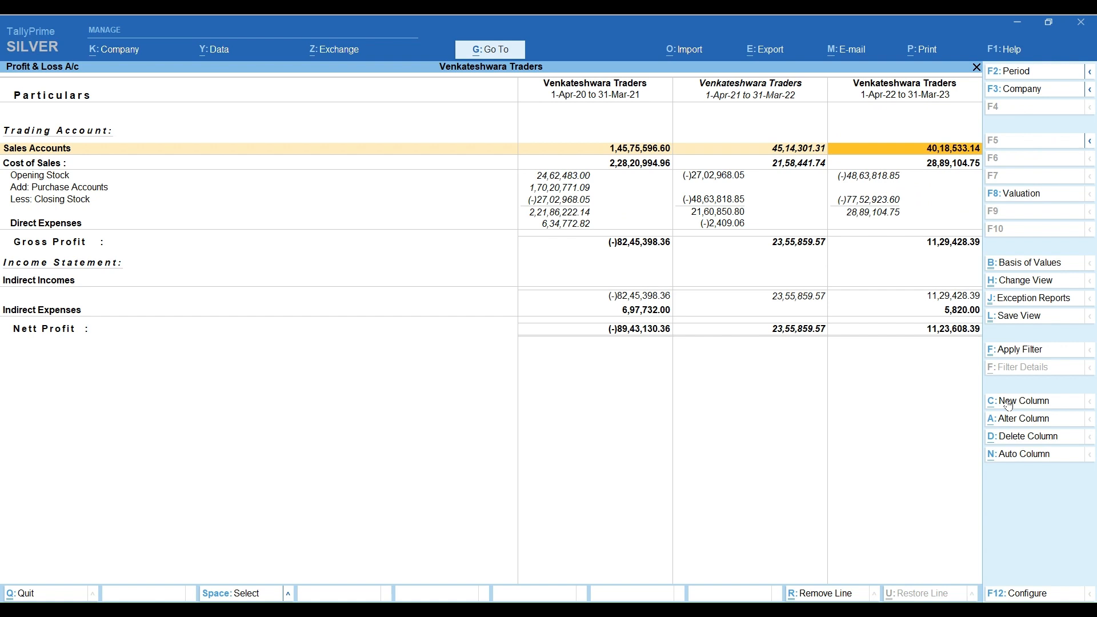
pyautogui.press('Return')
pyautogui.press('Down')
pyautogui.press('Down')
pyautogui.press('Down')
pyautogui.press('Down')
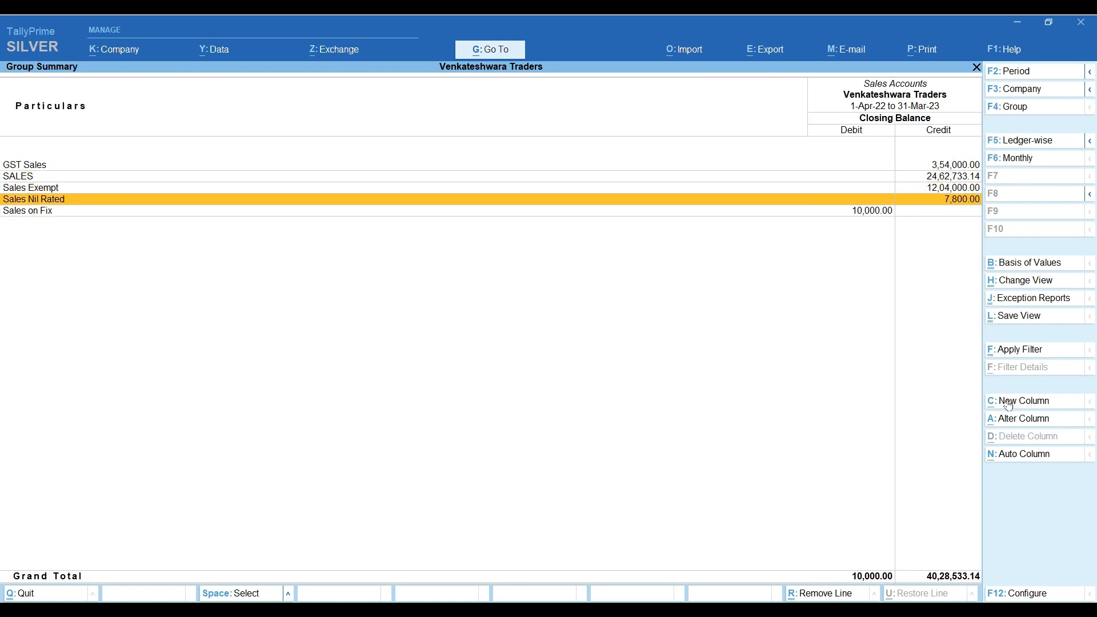
pyautogui.press('Escape')
# Step: Examine the Trading Account lines from Sales Accounts through the stock and purchase entries in the 1-Apr-20 to 31-Mar-21 column
pyautogui.press('Down')
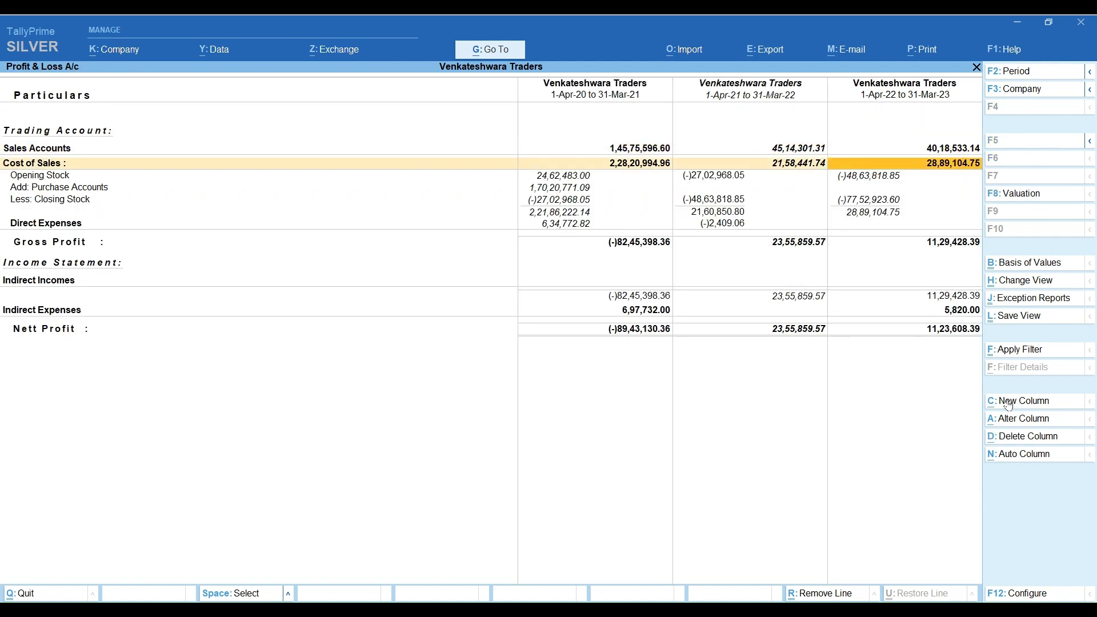
pyautogui.press('Up')
pyautogui.press('Left')
pyautogui.press('Left')
pyautogui.press('Down')
pyautogui.press('Down')
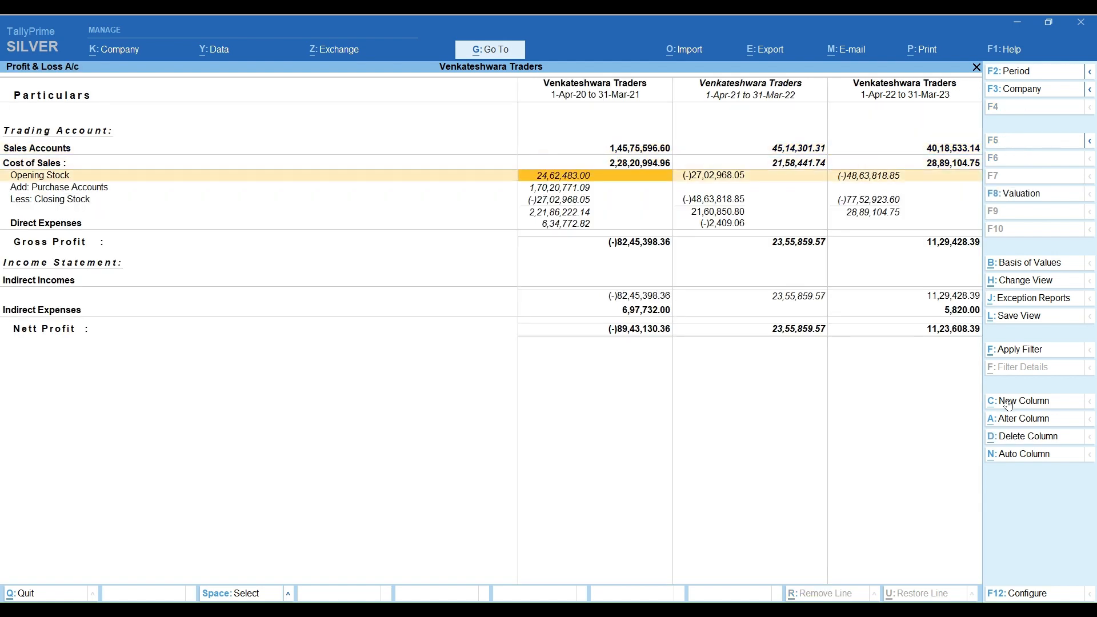
pyautogui.press('Down')
pyautogui.press('Down')
pyautogui.press('Up')
pyautogui.press('Up')
pyautogui.press('Up')
pyautogui.press('Up')
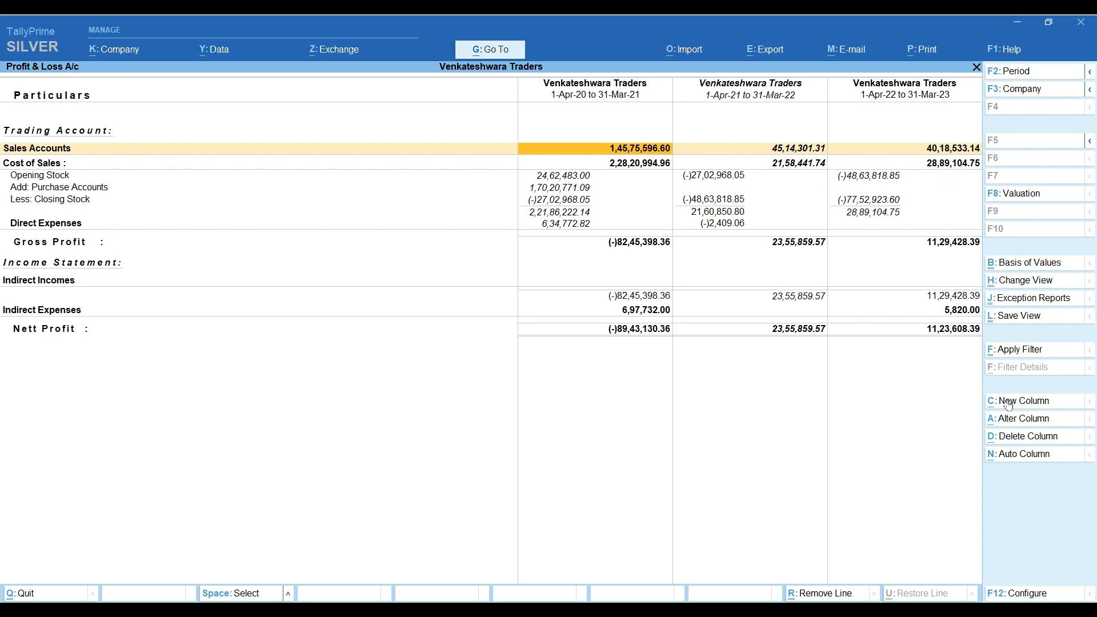
# Step: Leave the Profit & Loss A/c and open the Balance Sheet report
pyautogui.press('Escape')
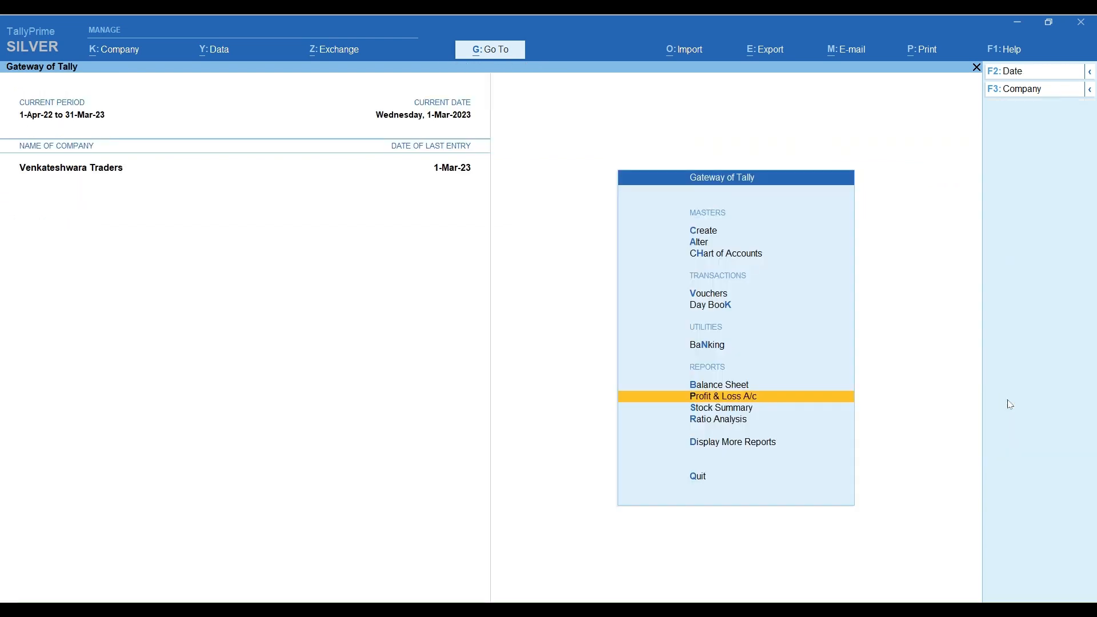
pyautogui.press('Up')
pyautogui.press('Return')
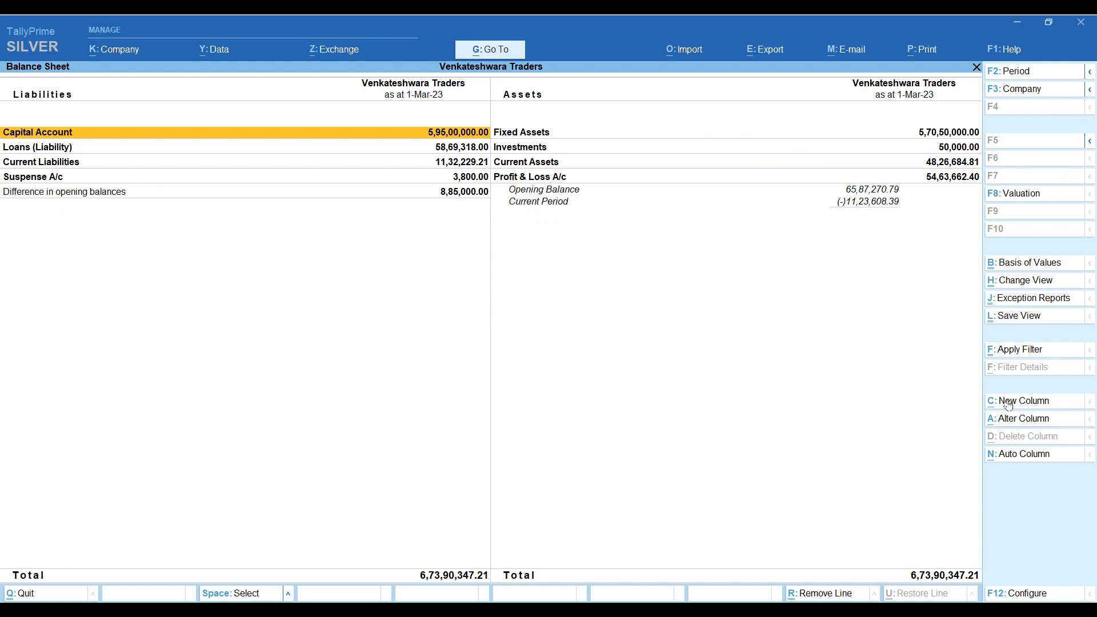
pyautogui.click(1008, 407)
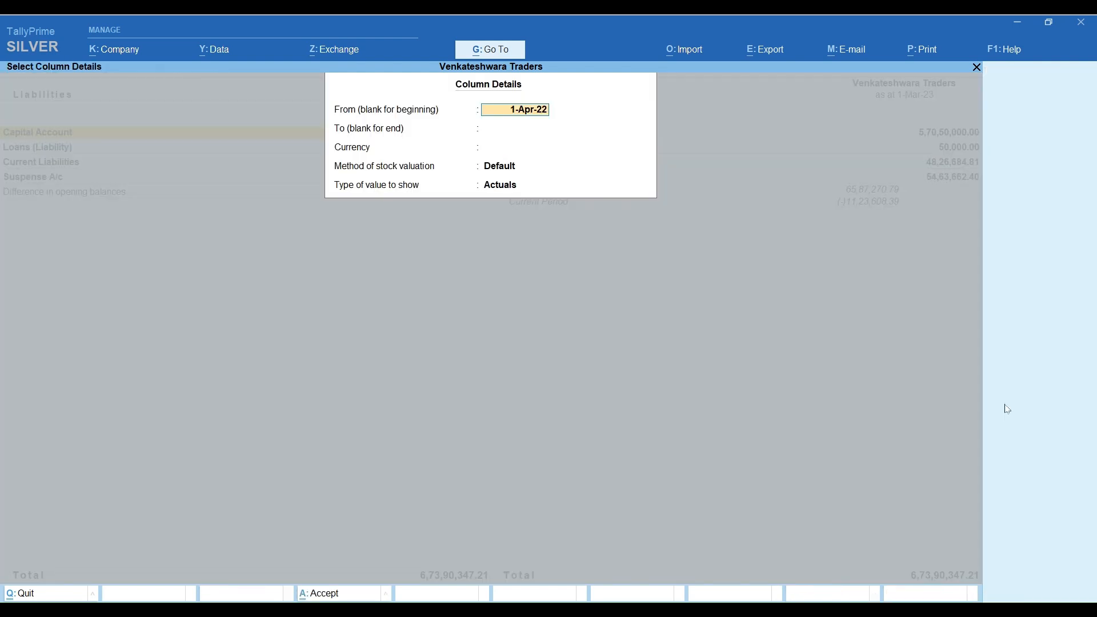
pyautogui.write('apr')
pyautogui.press('BackSpace')
pyautogui.press('BackSpace')
pyautogui.press('BackSpace')
pyautogui.press('Escape')
# Step: Set the Balance Sheet period from 1-Apr-20 to 31-Mar-21
pyautogui.press('F2')
pyautogui.write('ape')
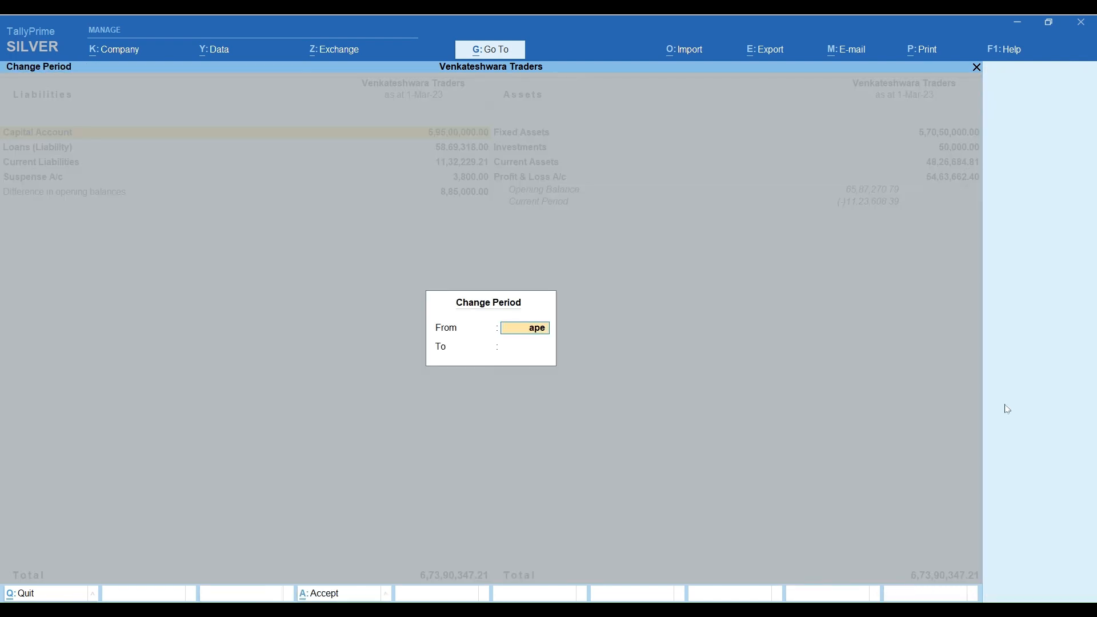
pyautogui.press('BackSpace')
pyautogui.write('r20')
pyautogui.press('Return')
pyautogui.write('mar 21')
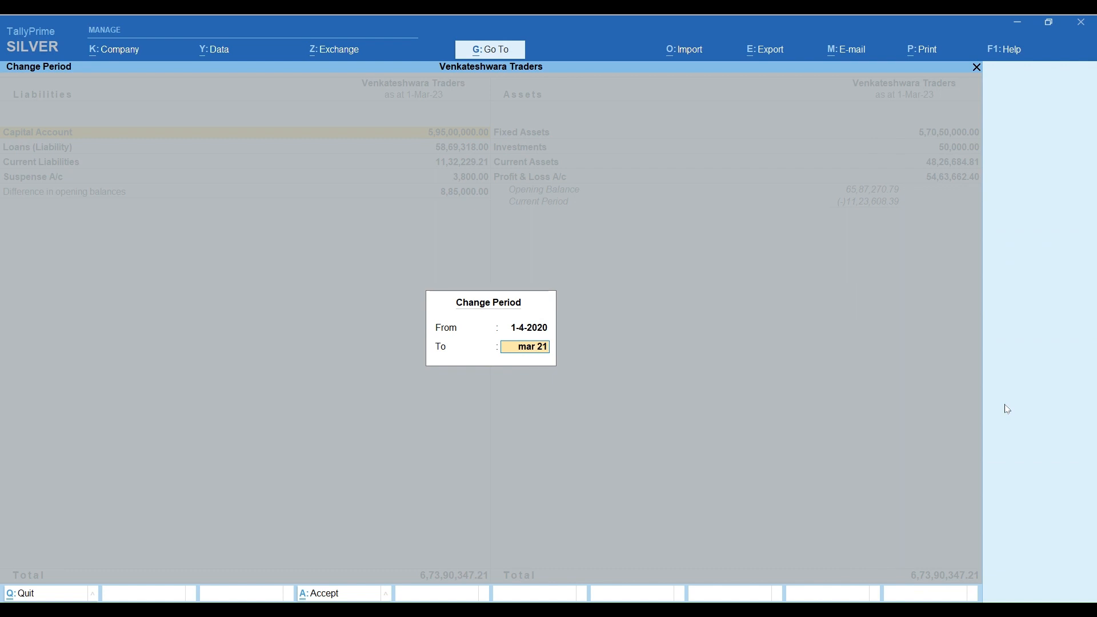
pyautogui.press('Return')
# Step: Add a Balance Sheet column for 1-Apr-21 to 31-Mar-22 with the base currency and default stock valuation
pyautogui.hotkey('alt', 'c')
pyautogui.write('apr')
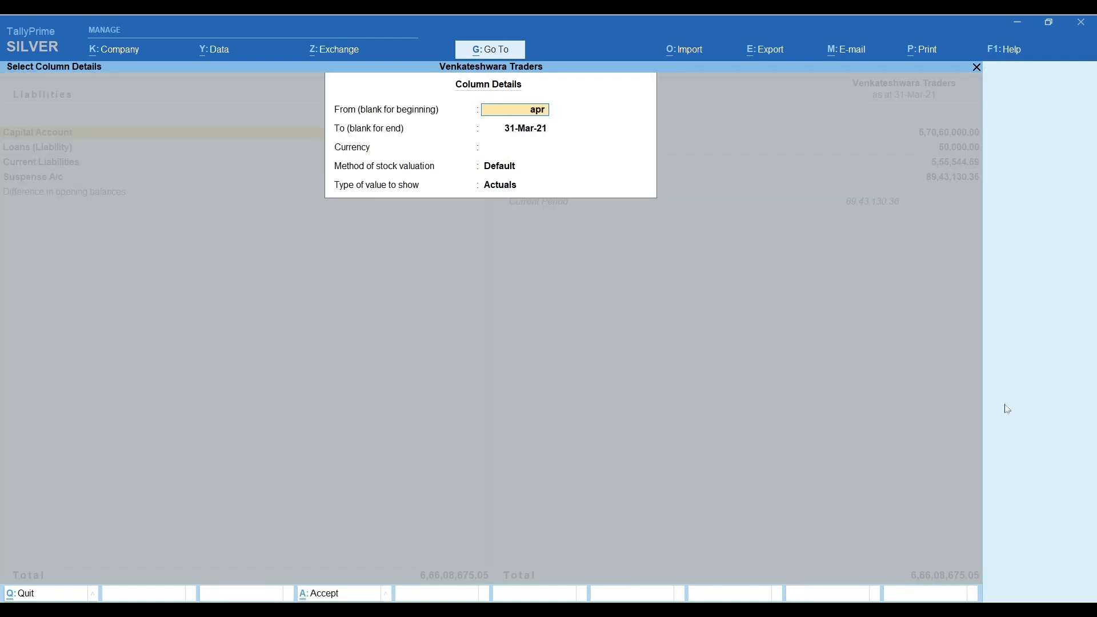
pyautogui.write(' 21')
pyautogui.press('Return')
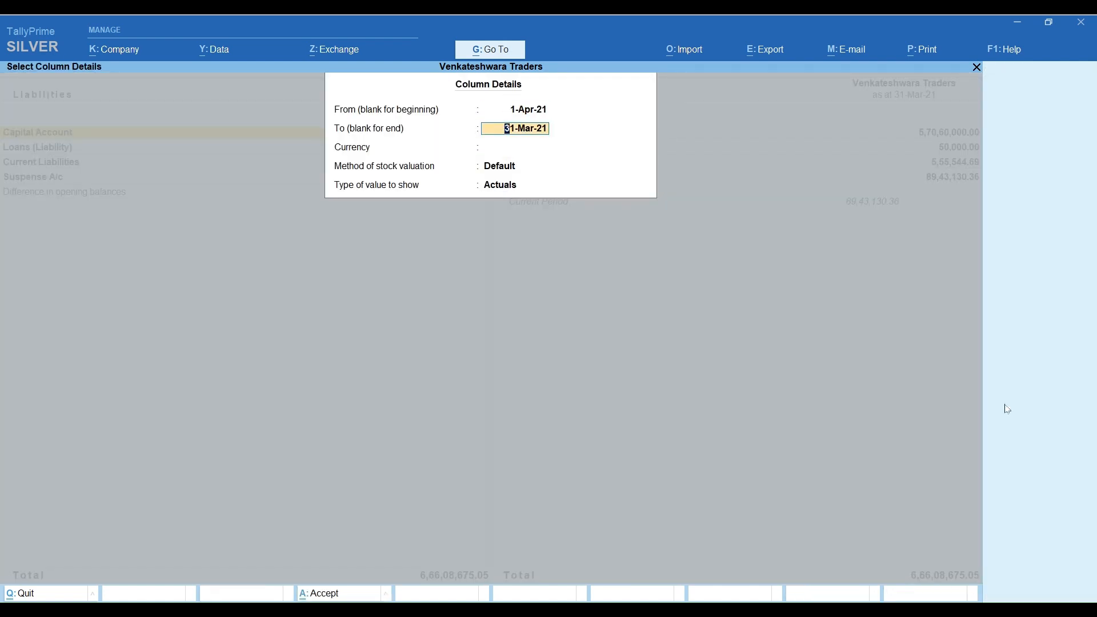
pyautogui.write('mar 22')
pyautogui.press('Return')
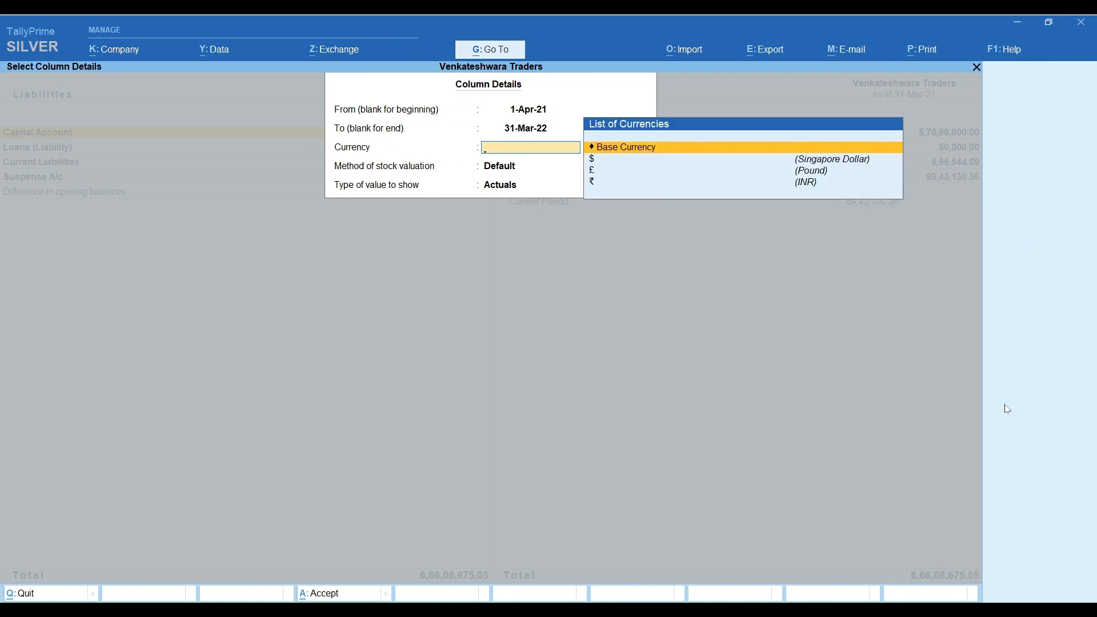
pyautogui.press('Return')
pyautogui.press('Return')
pyautogui.press('Return')
# Step: Add another Balance Sheet column for the period 1-Apr-22 to 31-Mar-23
pyautogui.hotkey('alt', 'c')
pyautogui.write('ap')
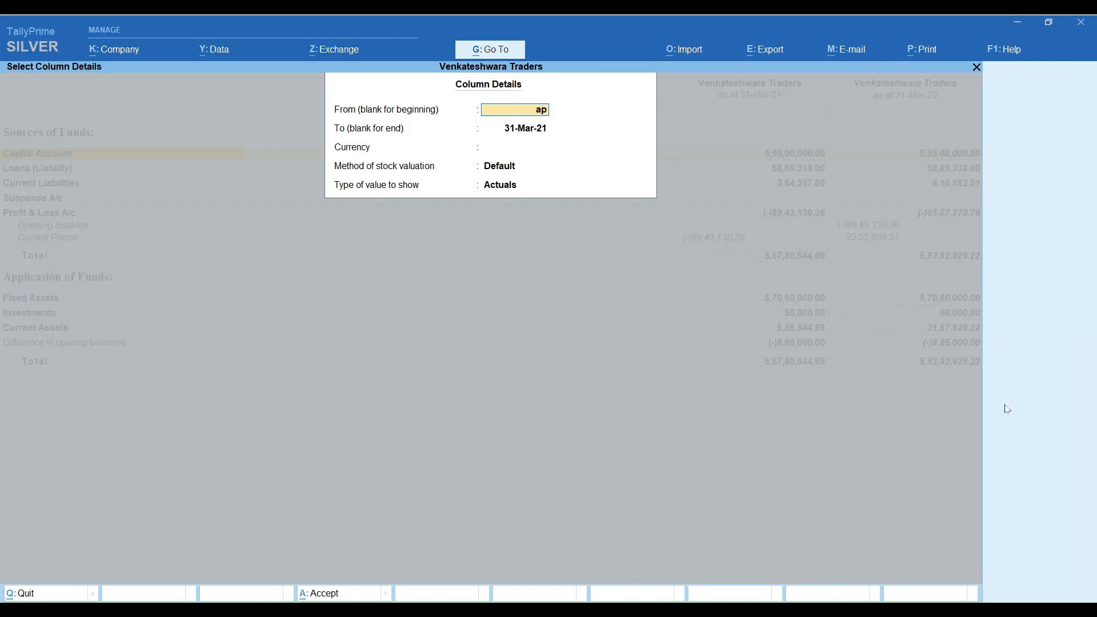
pyautogui.write('r 22')
pyautogui.press('Return')
pyautogui.write('amr')
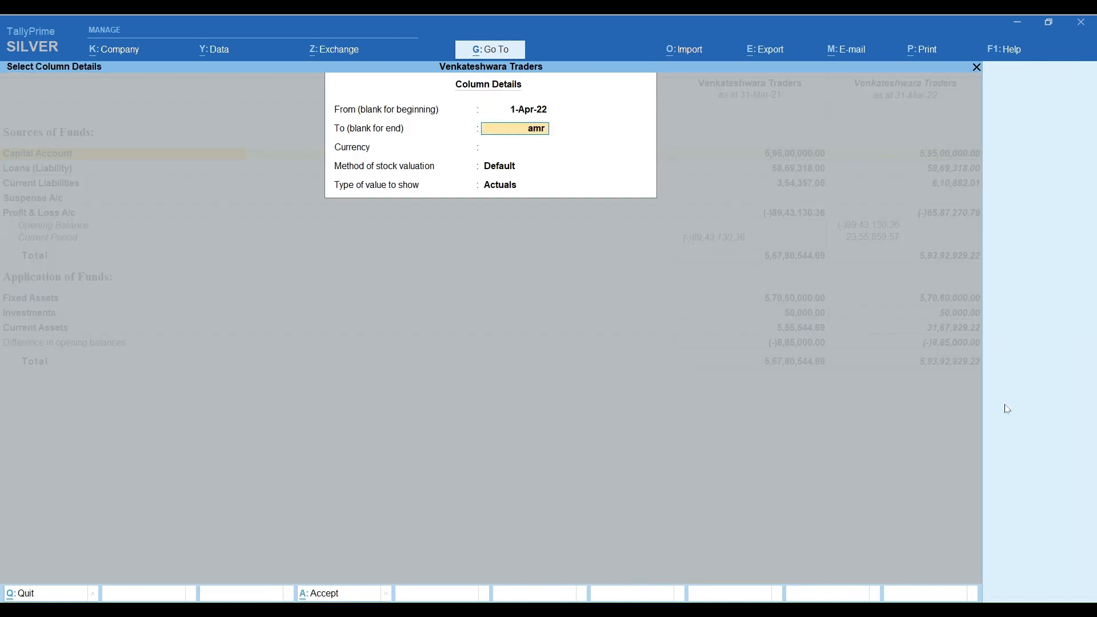
pyautogui.write(' 23')
pyautogui.press('BackSpace')
pyautogui.press('BackSpace')
pyautogui.press('BackSpace')
pyautogui.press('BackSpace')
pyautogui.press('BackSpace')
pyautogui.press('BackSpace')
pyautogui.write('mar 23')
pyautogui.press('Return')
pyautogui.hotkey('ctrl', 'a')
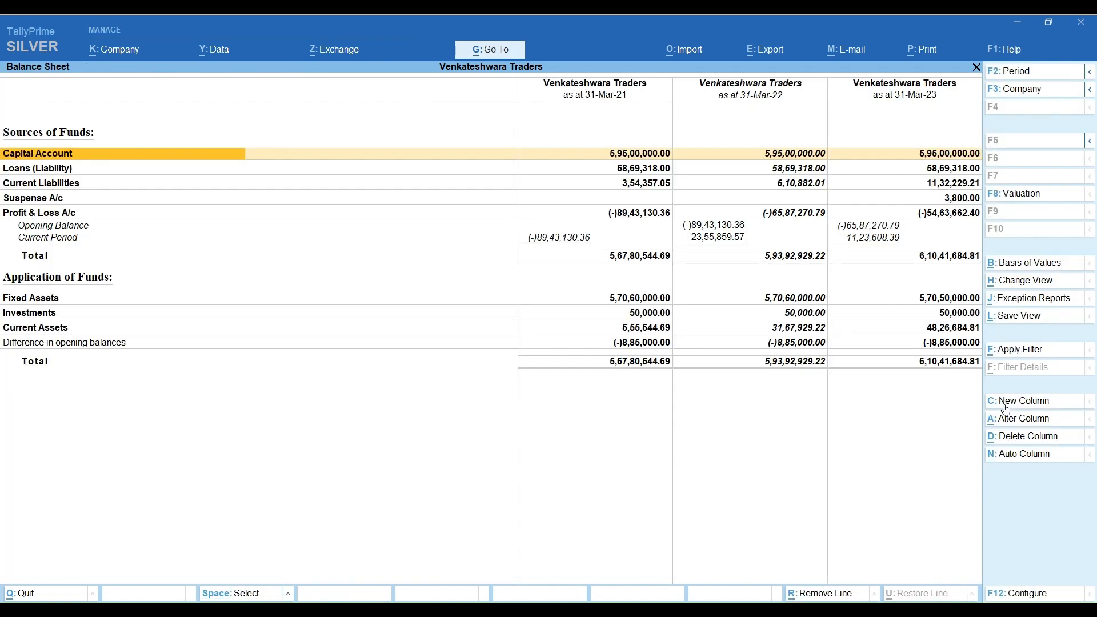
# Step: Look across the three yearly Balance Sheet columns and open the Current Assets group summary
pyautogui.press('Right')
pyautogui.press('Right')
pyautogui.press('Right')
pyautogui.press('Left')
pyautogui.press('Left')
pyautogui.press('Left')
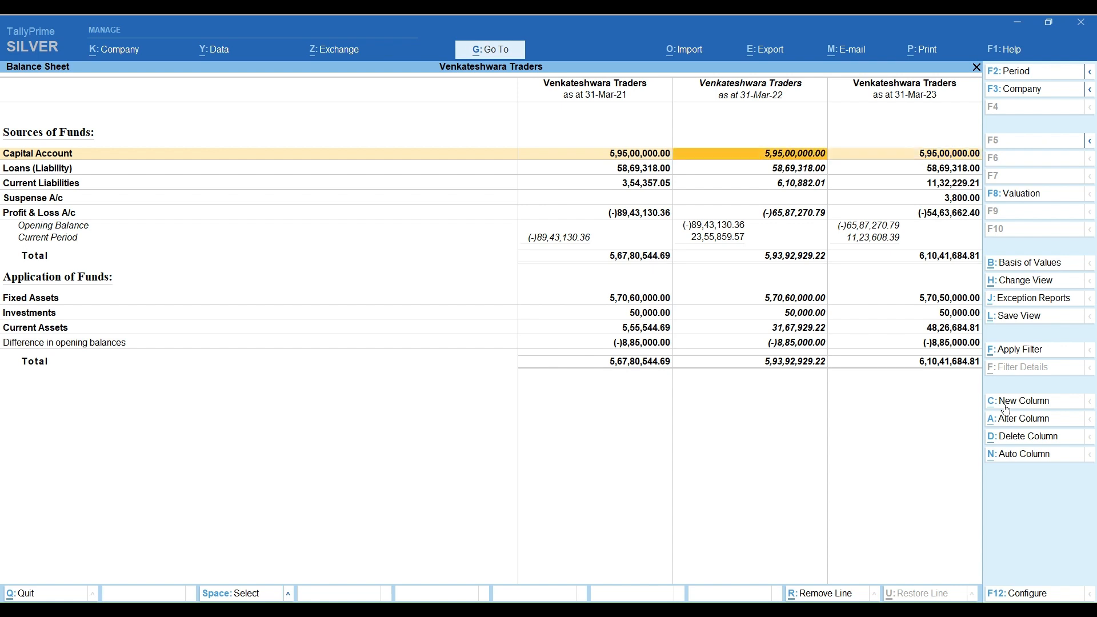
pyautogui.press('Down')
pyautogui.press('Down')
pyautogui.press('Down')
pyautogui.press('Down')
pyautogui.press('Down')
pyautogui.press('Down')
pyautogui.press('Down')
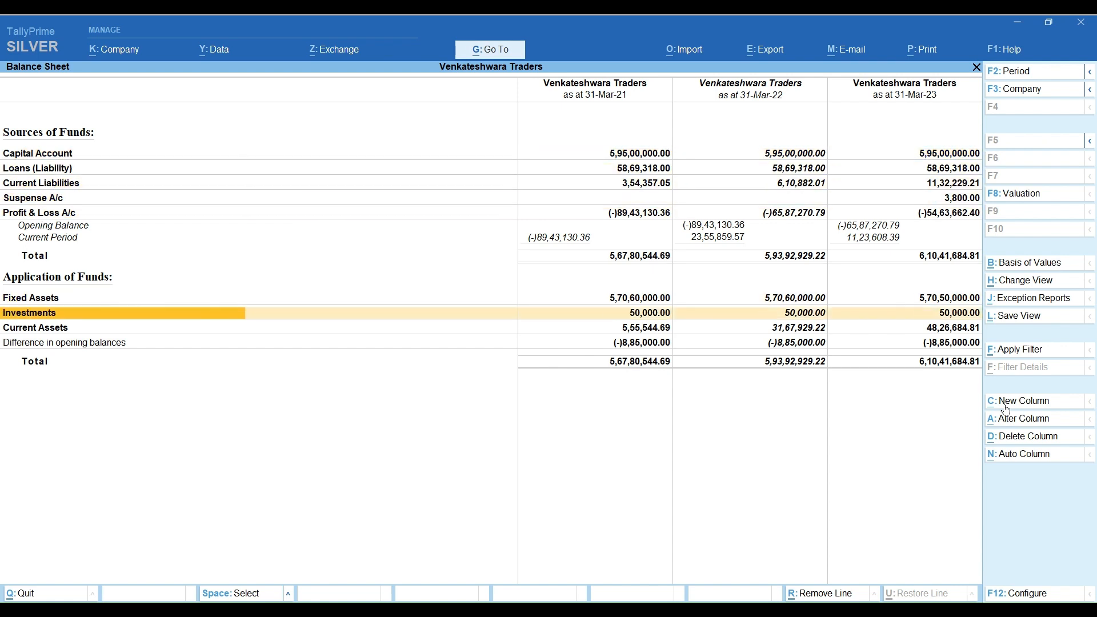
pyautogui.press('Return')
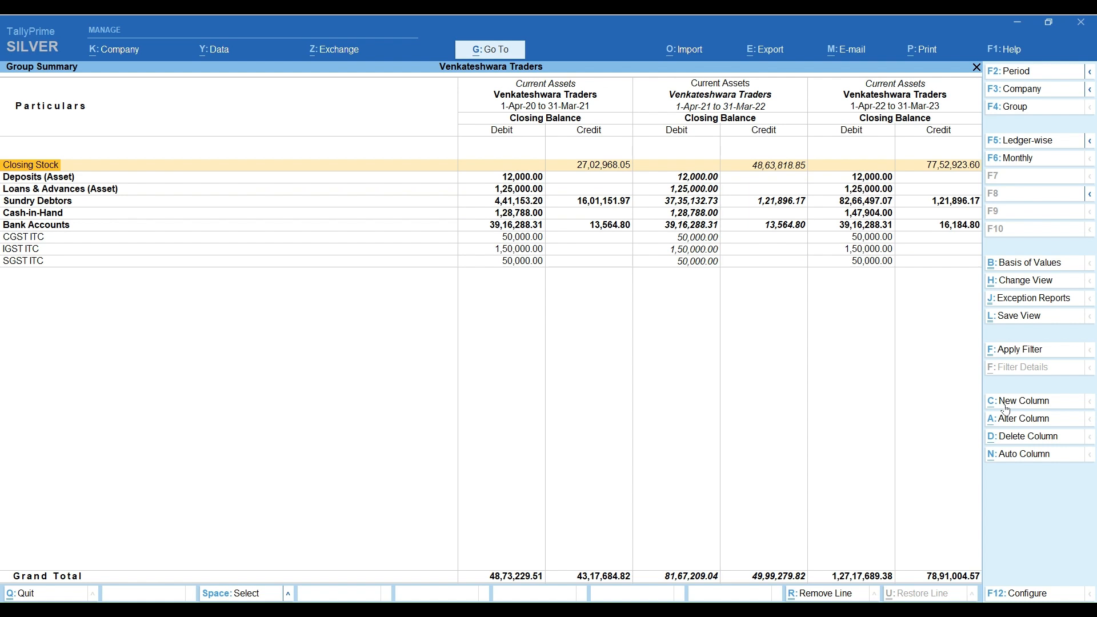
# Step: Configure the Current Assets summary to show the opening balance and set its type of grouping to Ledger-wise
pyautogui.press('F12')
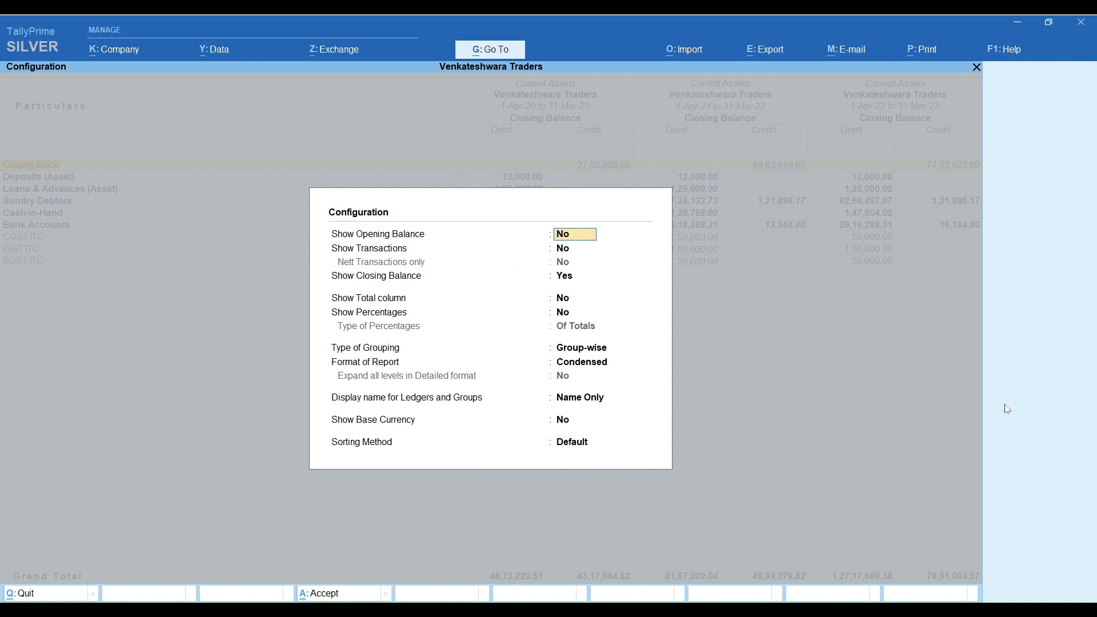
pyautogui.press('y')
pyautogui.press('Return')
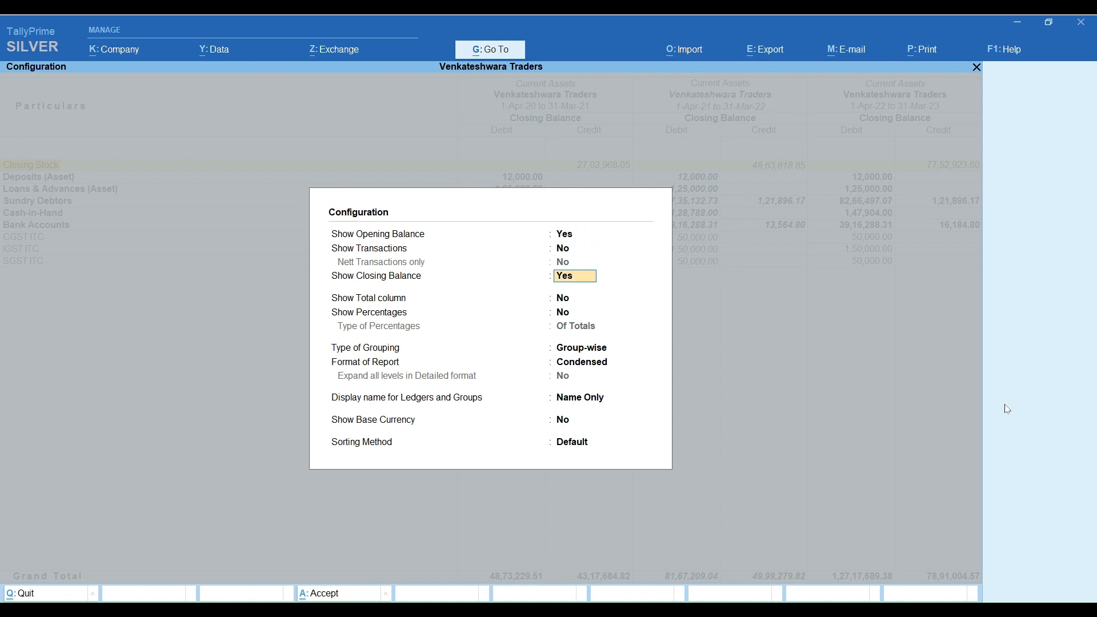
pyautogui.press('Return')
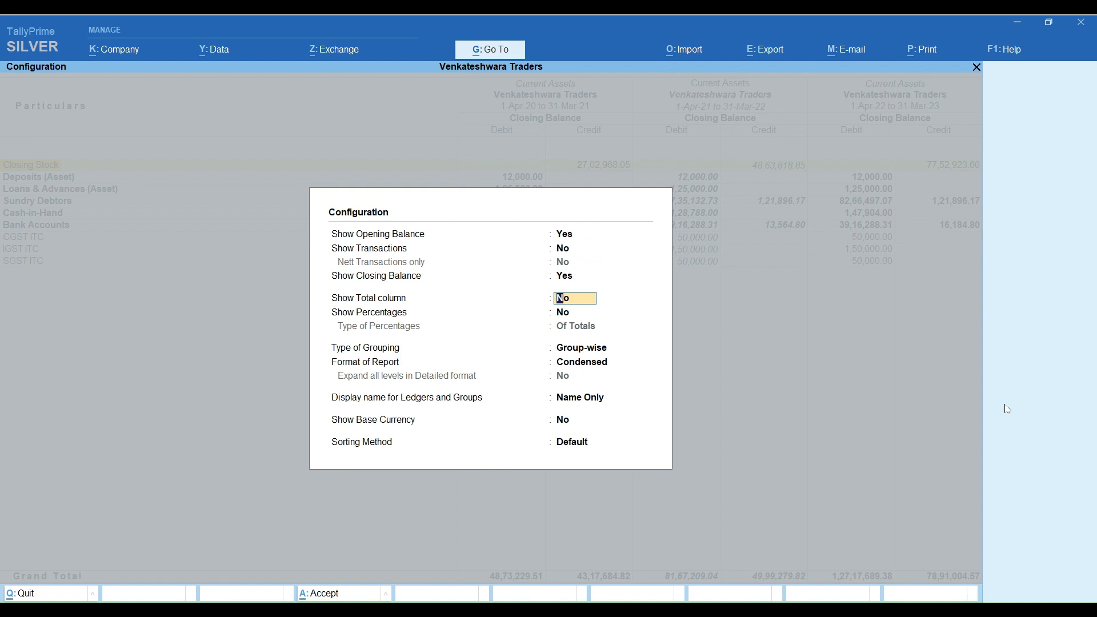
pyautogui.press('Return')
pyautogui.press('Return')
pyautogui.press('Return')
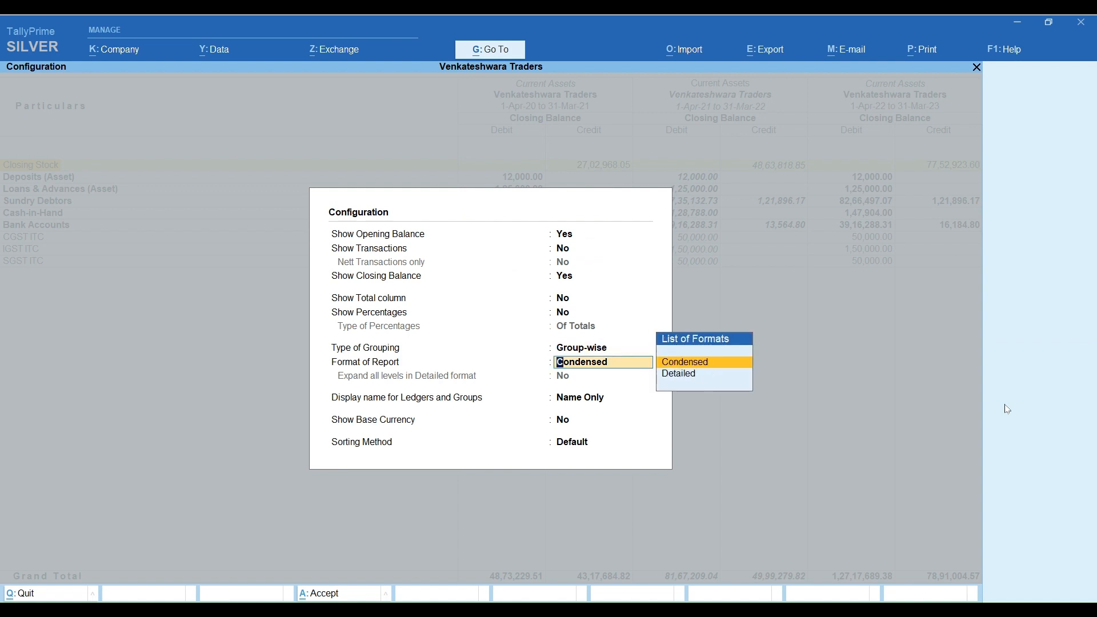
pyautogui.press('BackSpace')
pyautogui.press('Down')
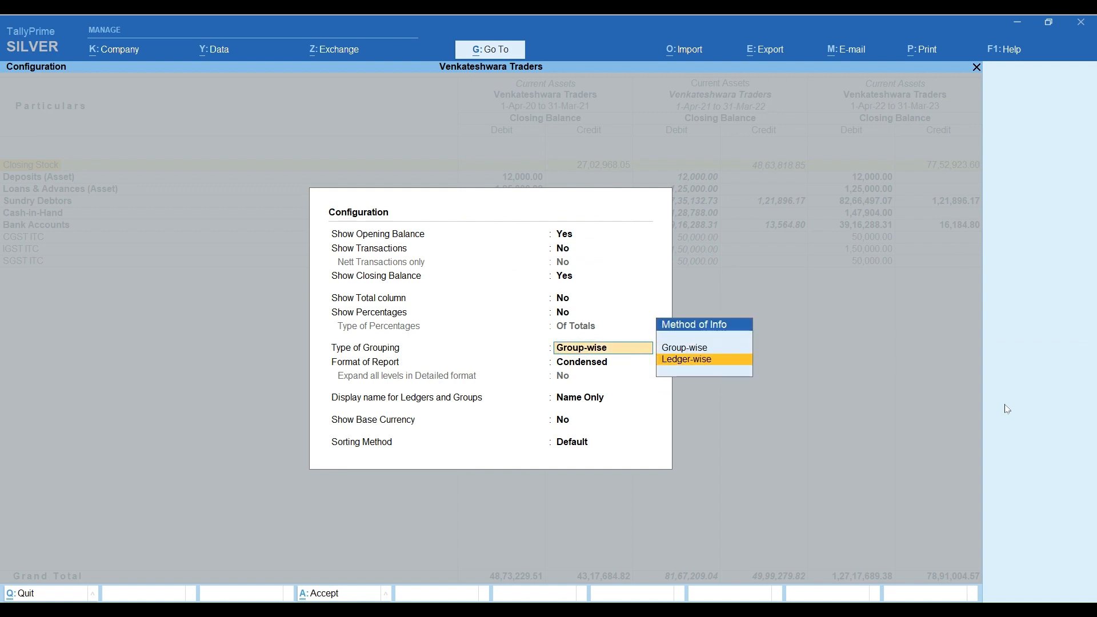
pyautogui.press('Return')
pyautogui.press('Return')
pyautogui.press('Return')
pyautogui.press('Return')
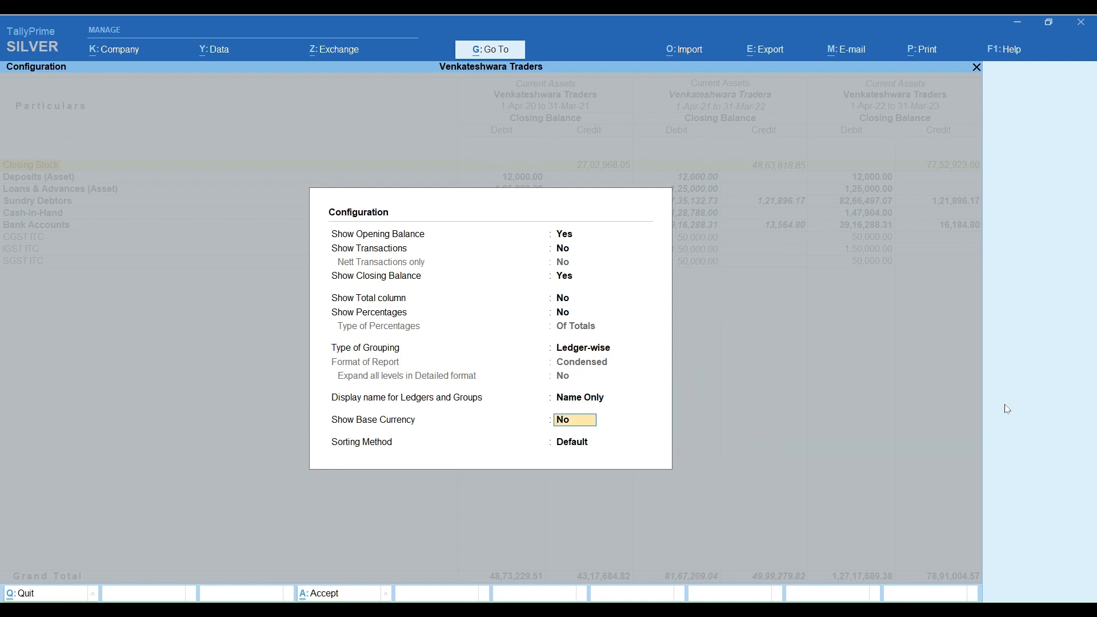
# Step: Examine the Current Assets ledgers, especially the Closing Stock opening and closing balances, across the three yearly periods
pyautogui.press('Down')
pyautogui.press('Down')
pyautogui.press('Down')
pyautogui.press('Down')
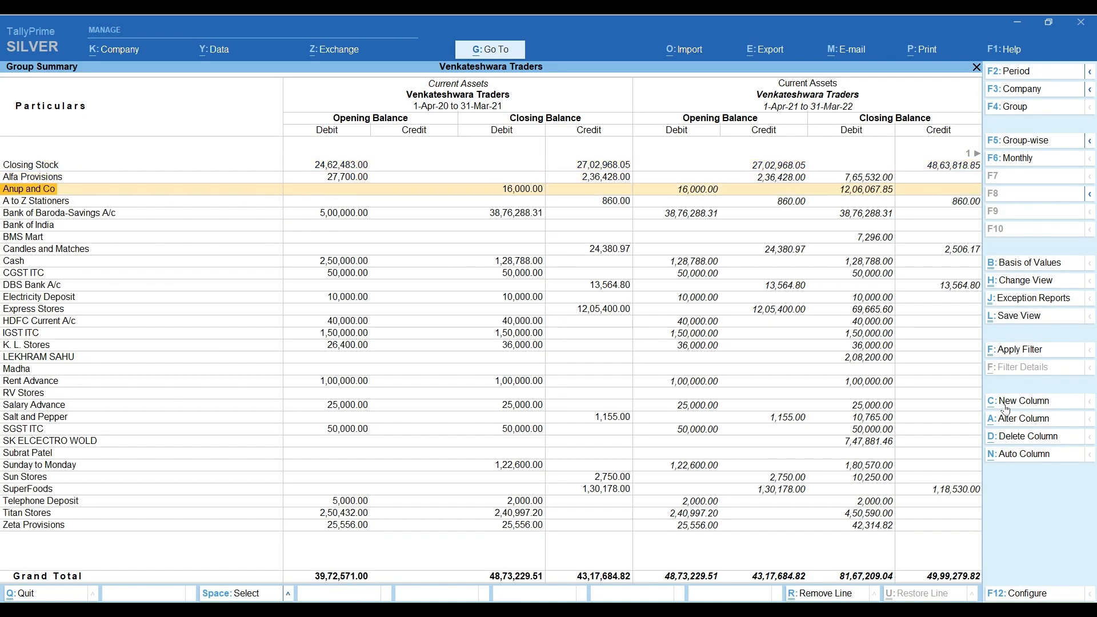
pyautogui.press('Right')
pyautogui.press('Right')
pyautogui.press('Right')
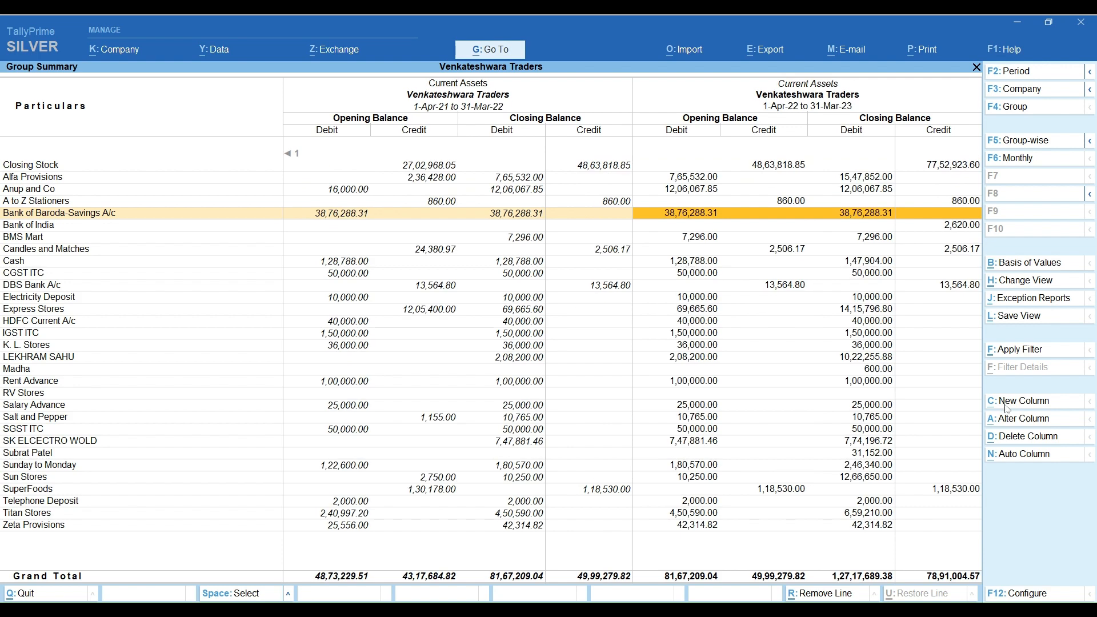
pyautogui.press('Up')
pyautogui.press('Up')
pyautogui.press('Up')
pyautogui.press('Up')
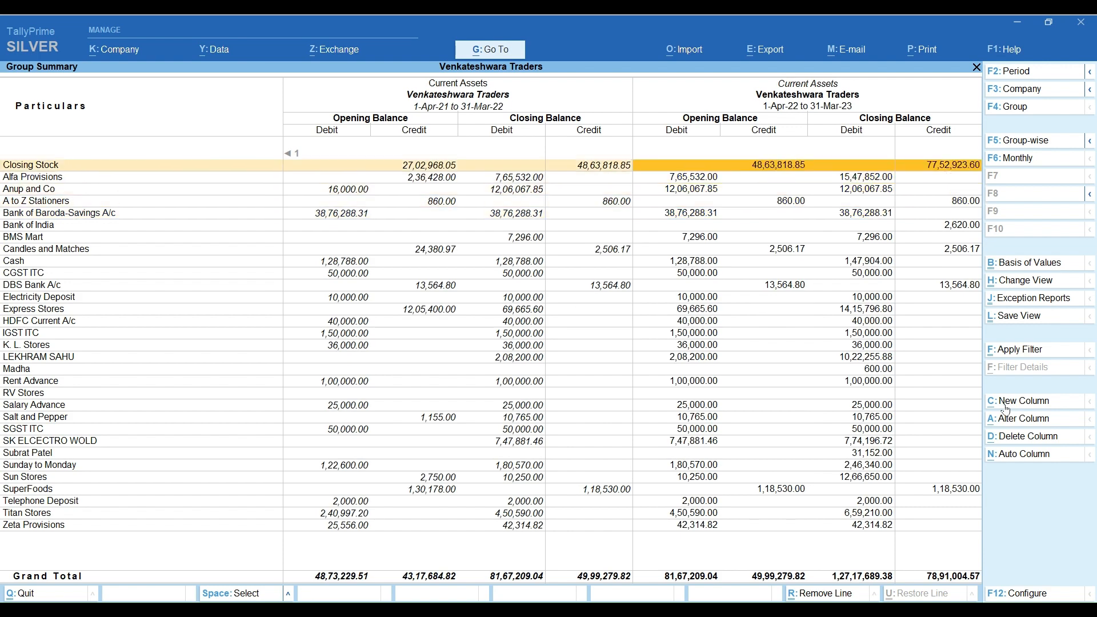
pyautogui.press('Left')
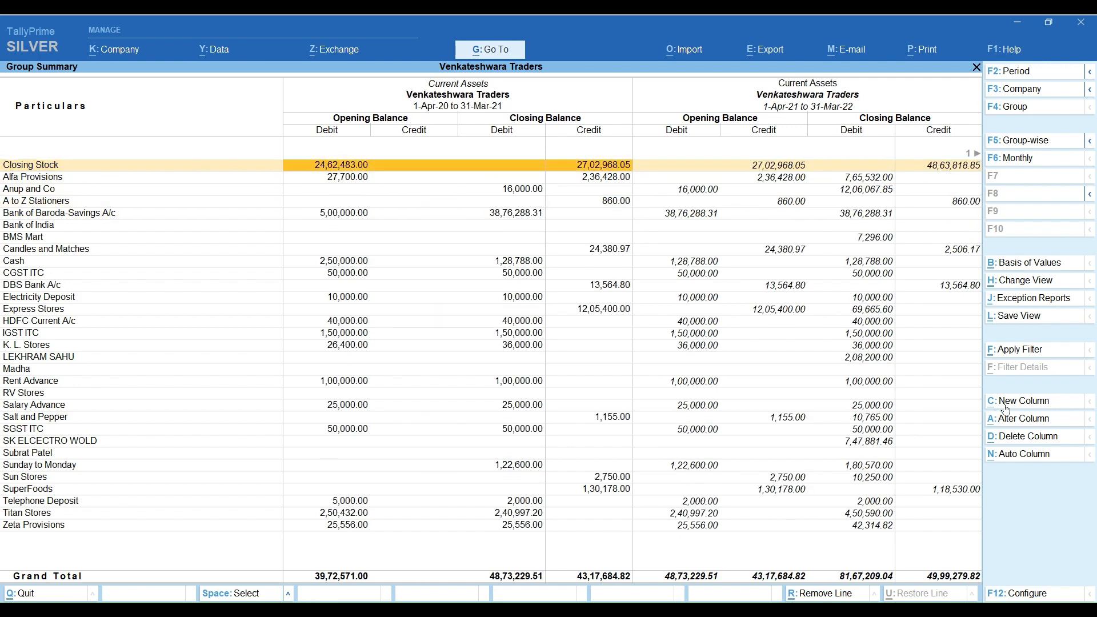
pyautogui.press('Left')
pyautogui.press('Left')
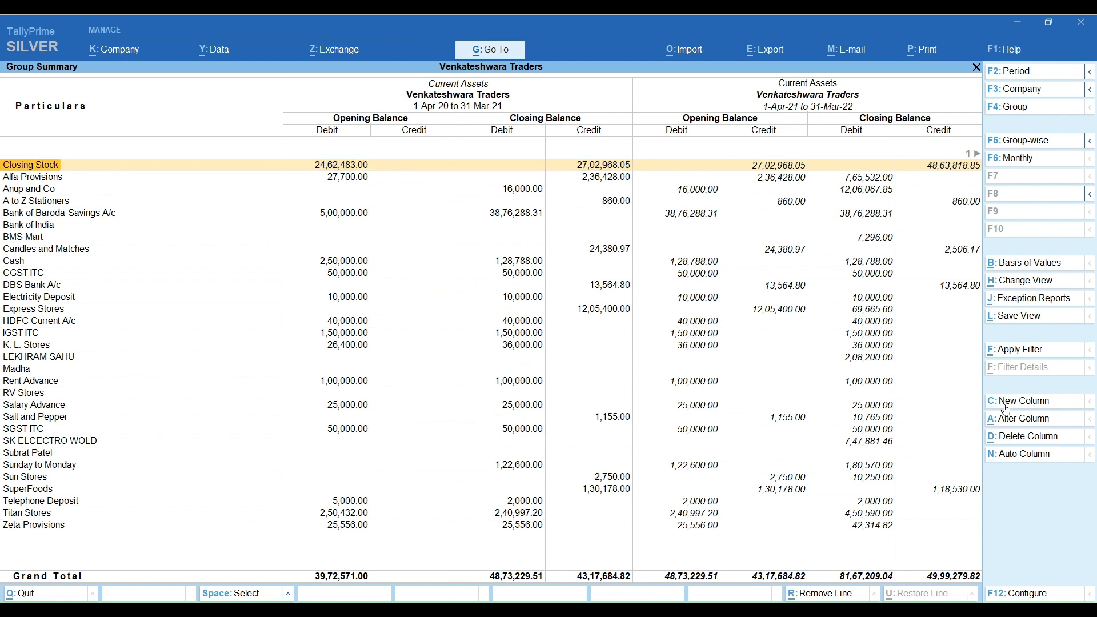
# Step: Compare the opening and closing balances of Alfa Provisions from the 1-Apr-20 to 31-Mar-21 column through 1-Apr-22 to 31-Mar-23
pyautogui.press('Down')
pyautogui.press('Right')
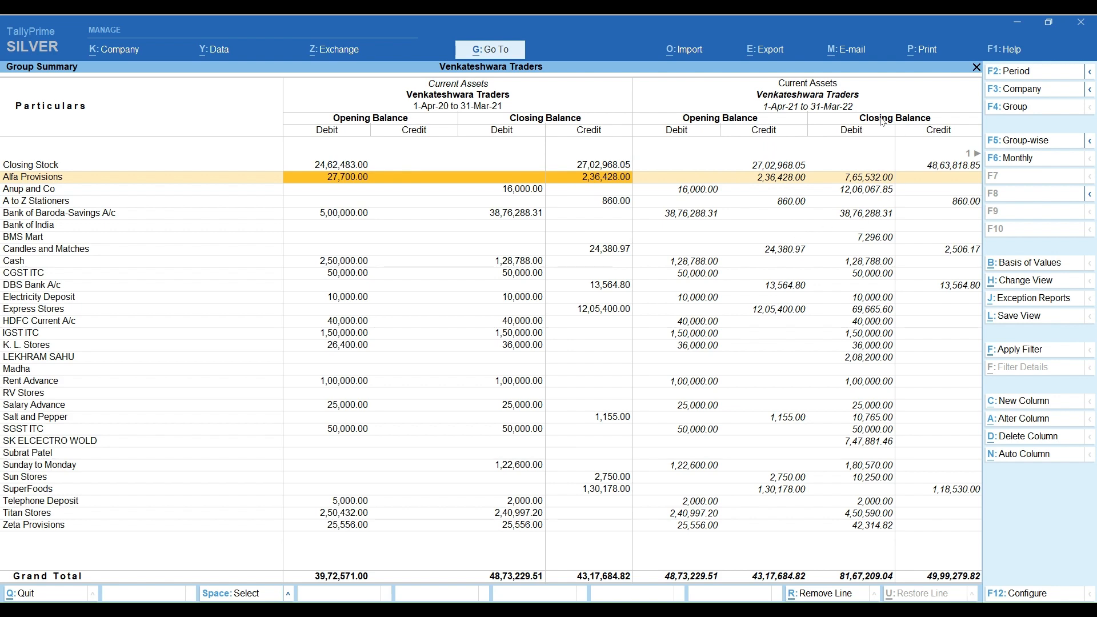
pyautogui.press('Right')
pyautogui.press('Right')
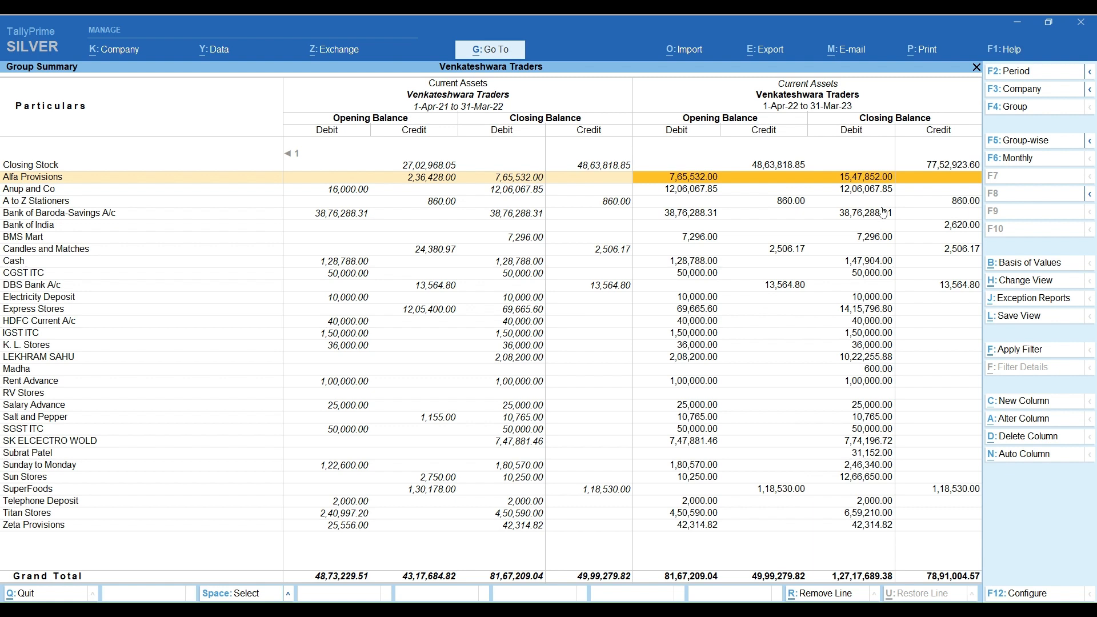
# Step: Leave the Current Assets summary and the Balance Sheet, and open the Profit & Loss A/c report
pyautogui.press('Escape')
pyautogui.press('Escape')
pyautogui.press('Down')
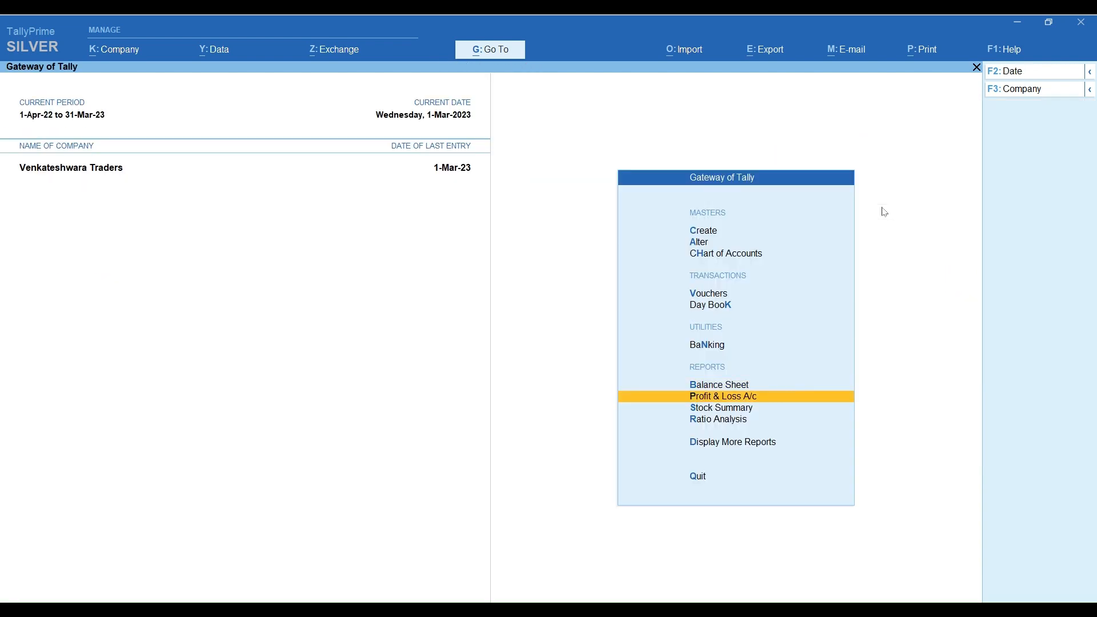
pyautogui.press('Return')
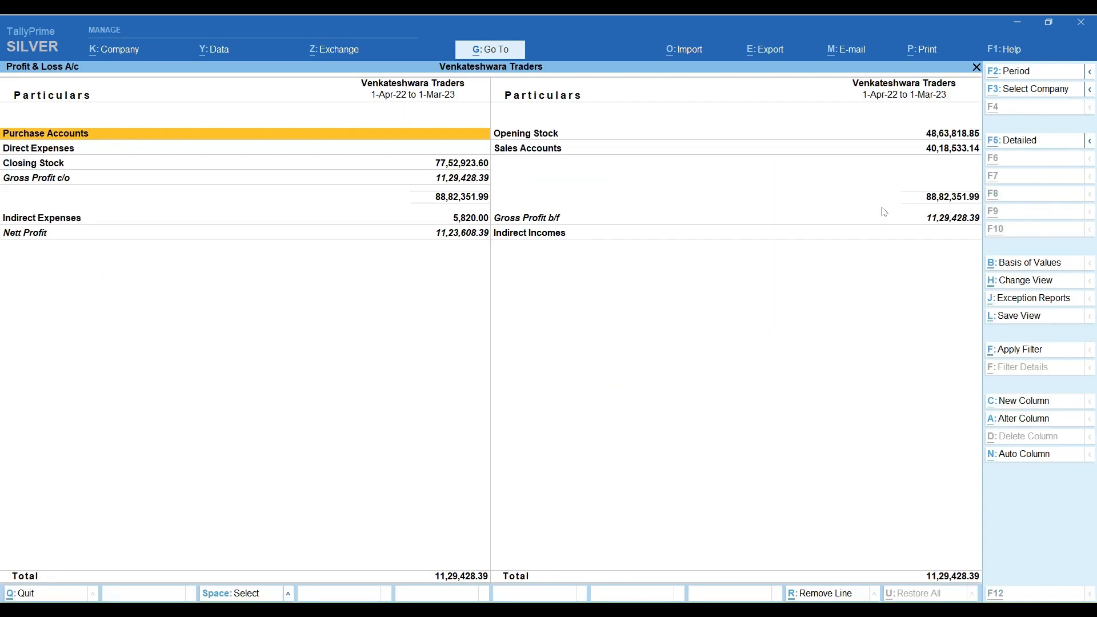
pyautogui.hotkey('alt', 'c')
pyautogui.press('Return')
pyautogui.press('BackSpace')
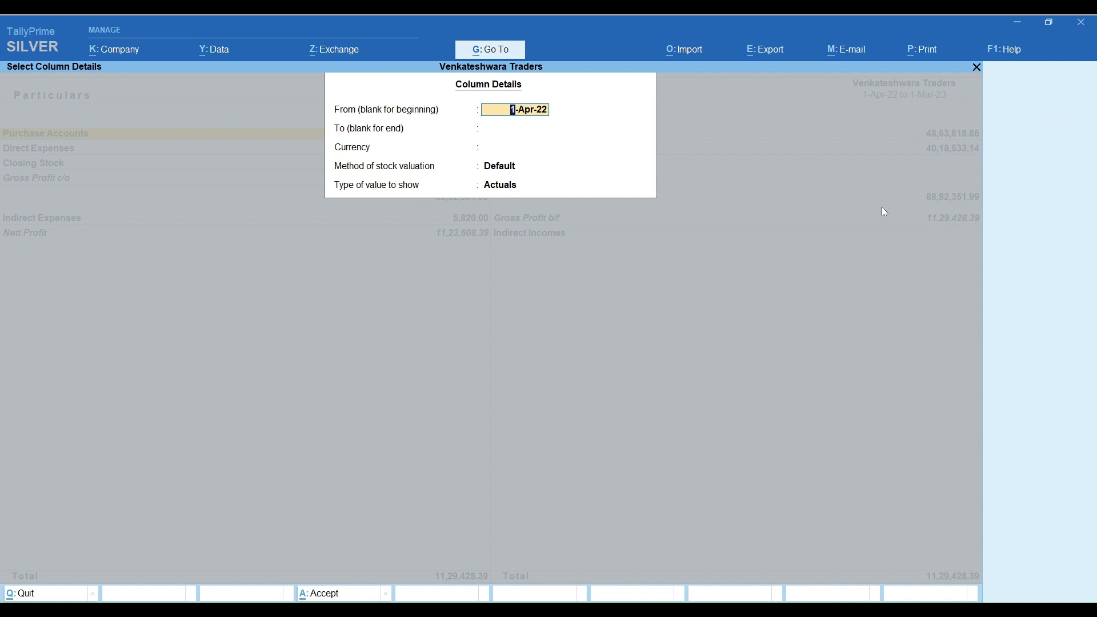
pyautogui.write('apr')
pyautogui.press('Escape')
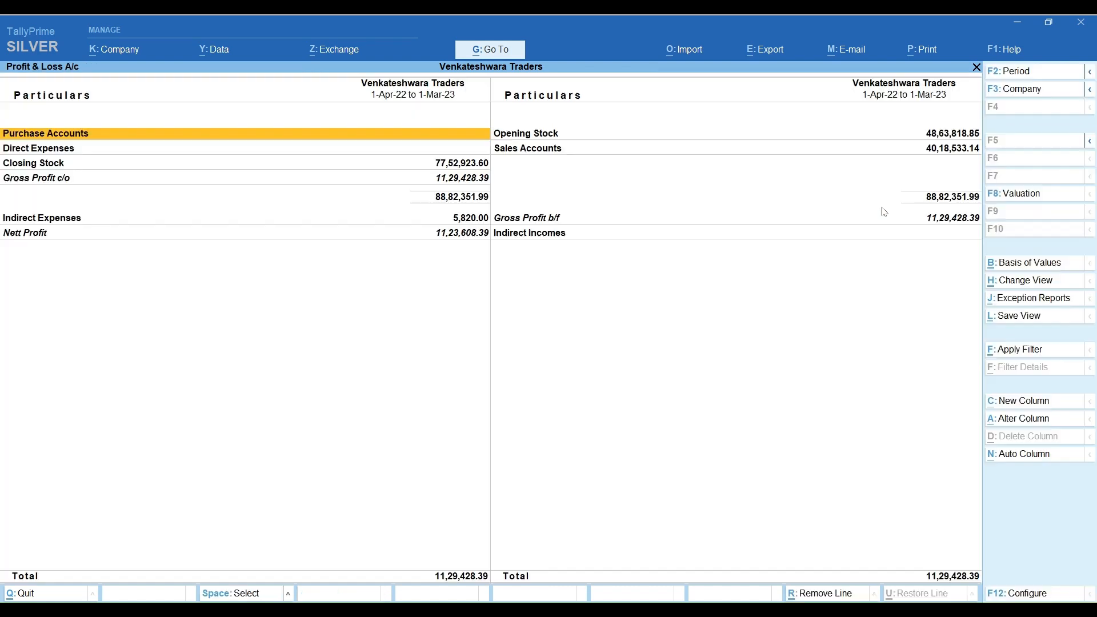
# Step: Set the Profit & Loss A/c period from 1-Apr-20 to 31-Mar-21
pyautogui.press('F2')
pyautogui.write('apr')
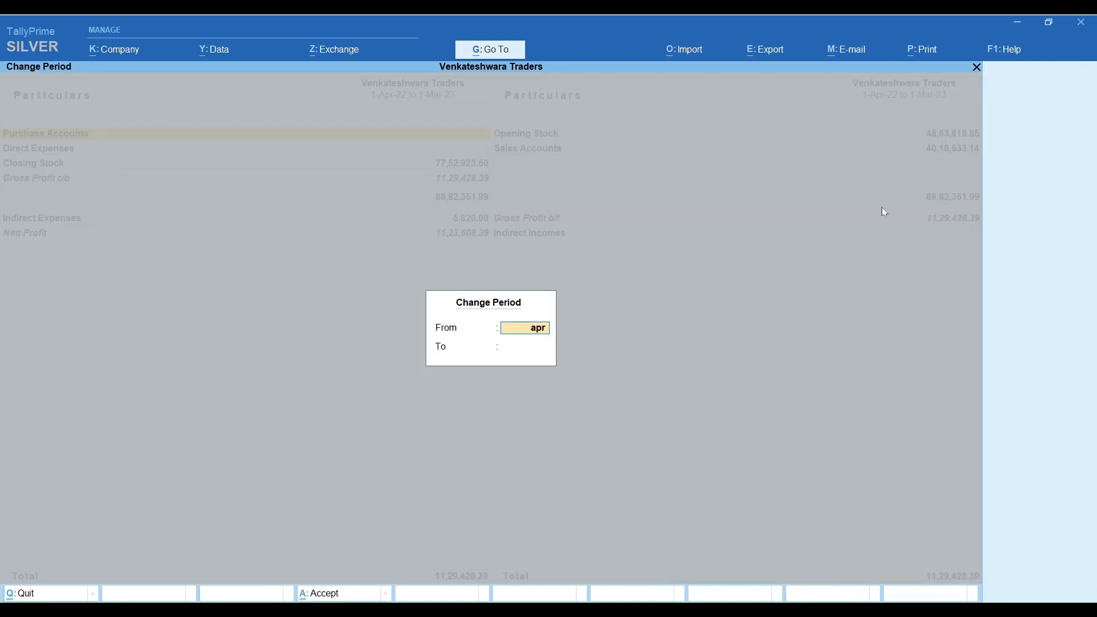
pyautogui.write(' 20')
pyautogui.press('Return')
pyautogui.write('amr 21')
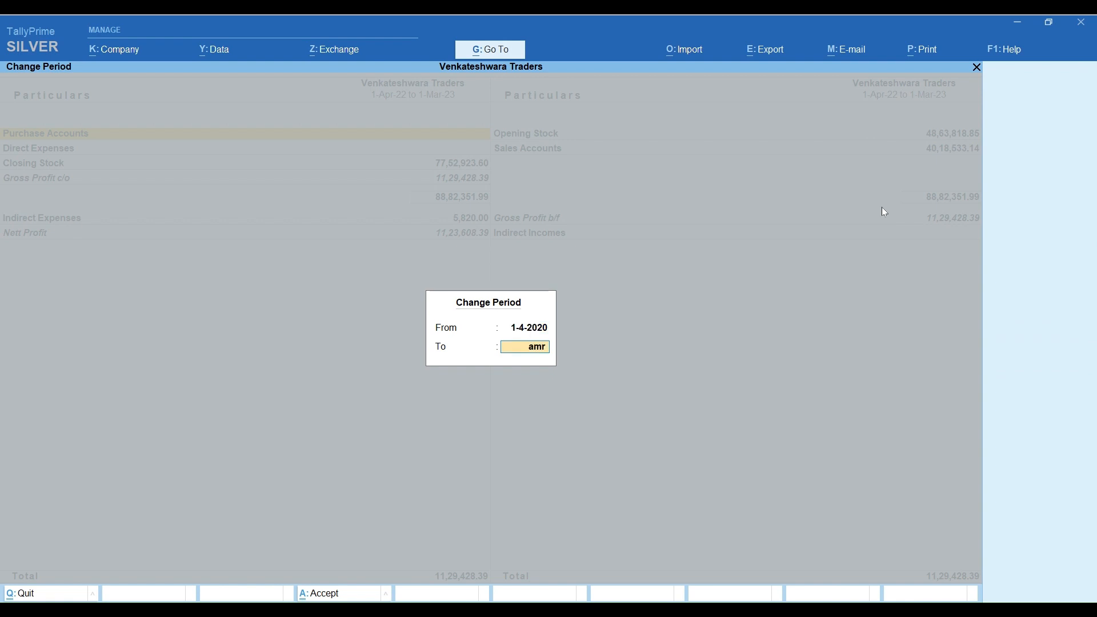
pyautogui.press('BackSpace')
pyautogui.press('BackSpace')
pyautogui.press('BackSpace')
pyautogui.press('BackSpace')
pyautogui.press('BackSpace')
pyautogui.press('BackSpace')
pyautogui.write('mar 21')
pyautogui.press('Return')
# Step: Add a Profit & Loss A/c column for the period 1-Apr-21 to 31-Mar-22
pyautogui.hotkey('alt', 'c')
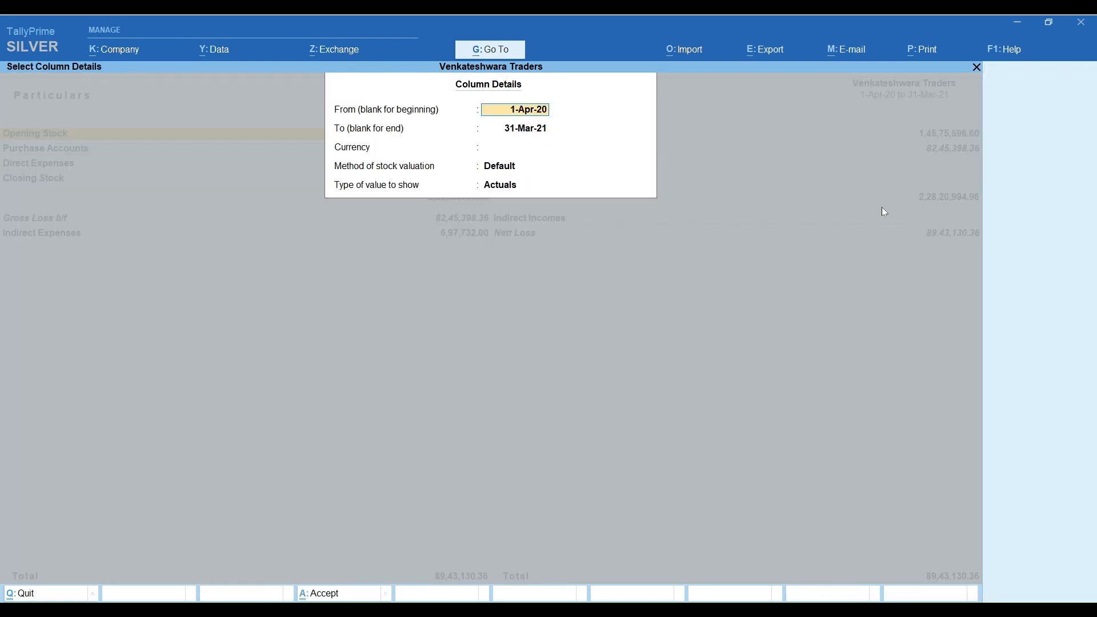
pyautogui.write('apr 21')
pyautogui.press('Return')
pyautogui.write('mar 22')
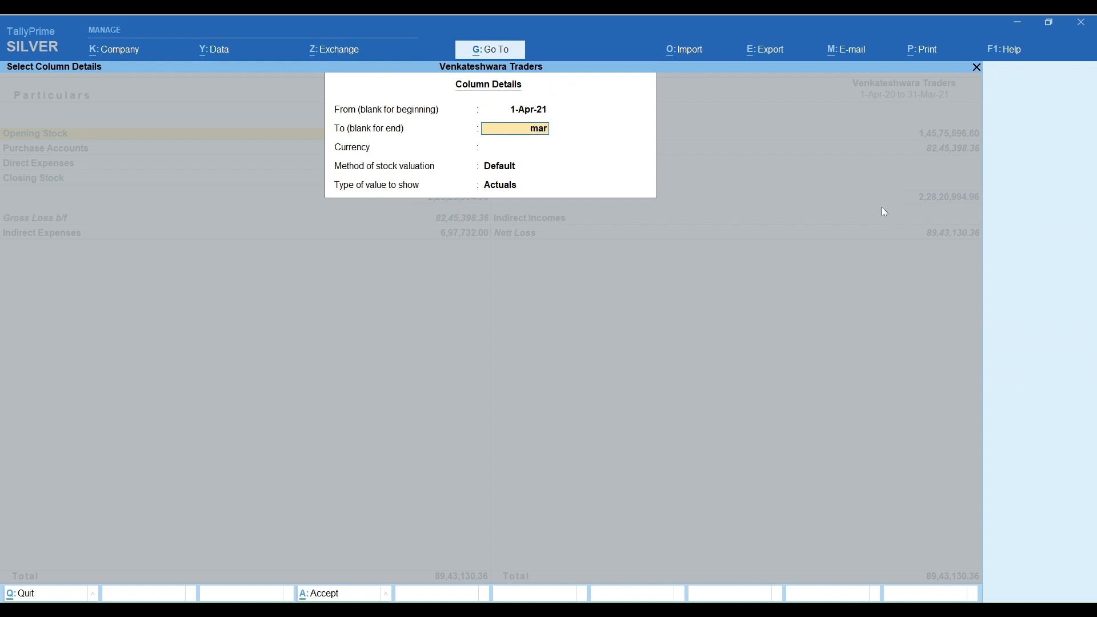
pyautogui.press('Return')
pyautogui.hotkey('ctrl', 'a')
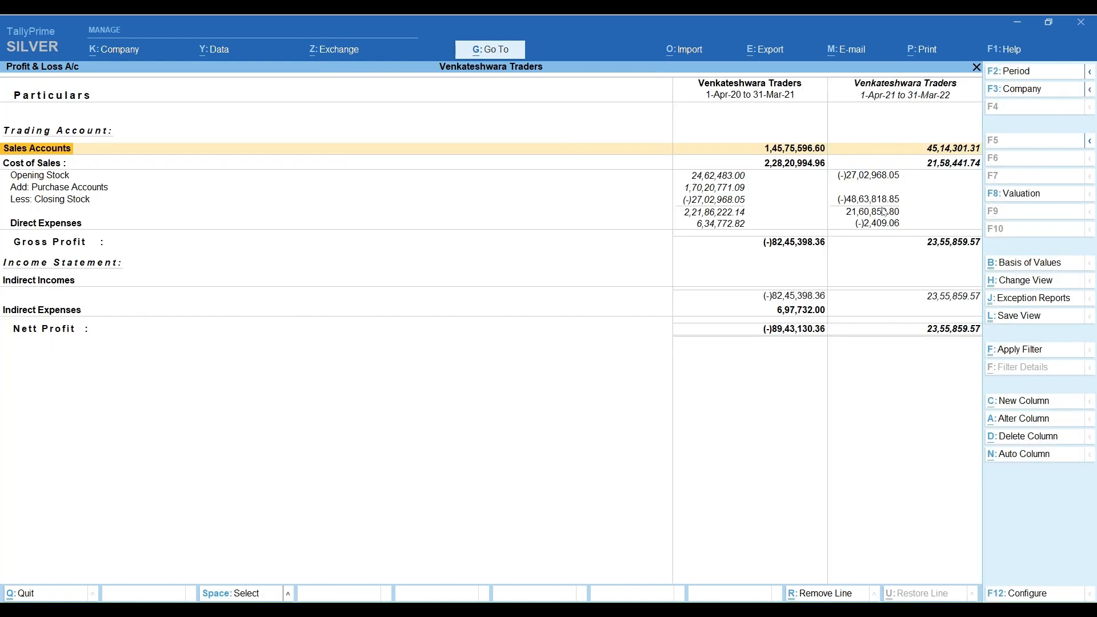
# Step: Add another Profit & Loss A/c column for the period 1-Apr-22 to 31-Mar-23
pyautogui.press('Down')
pyautogui.press('Down')
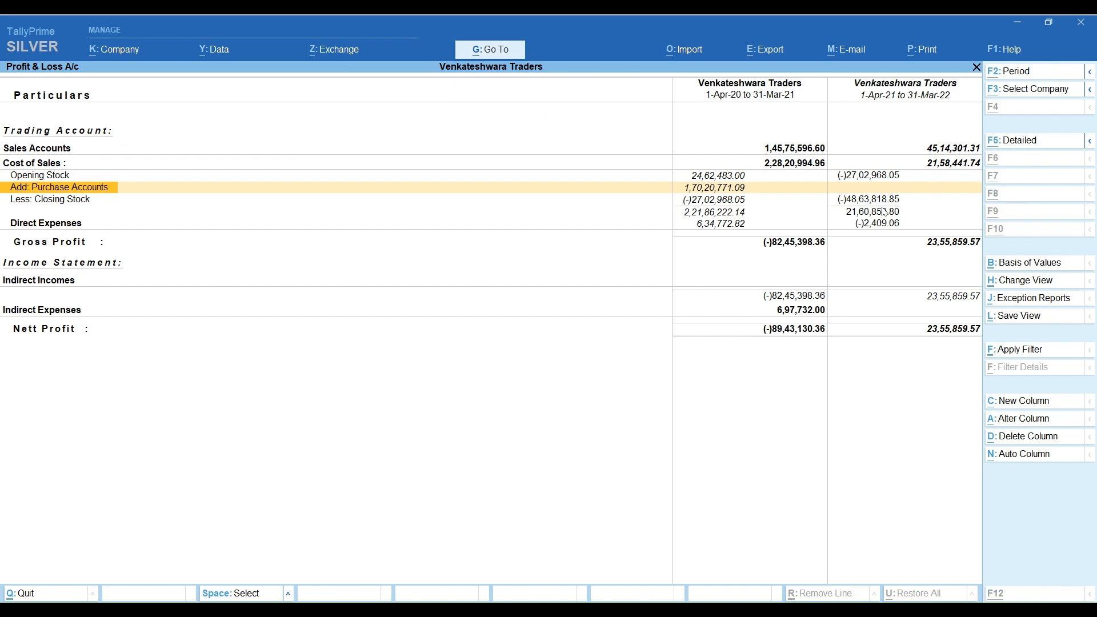
pyautogui.hotkey('alt', 'c')
pyautogui.write('apr 22')
pyautogui.press('Return')
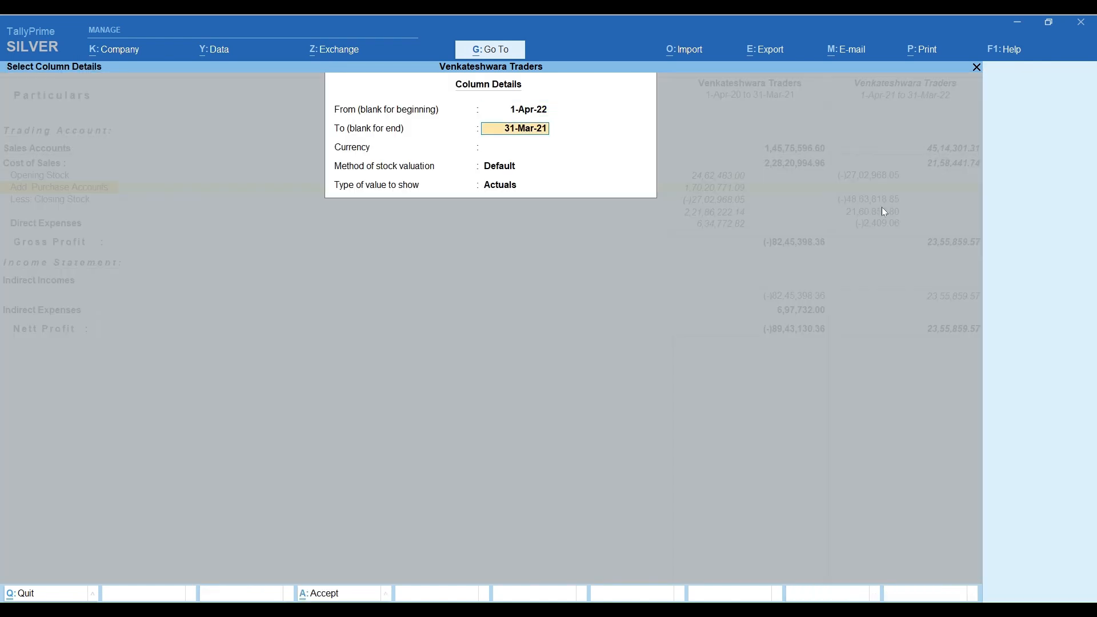
pyautogui.write('mar 23')
pyautogui.press('Return')
pyautogui.hotkey('ctrl', 'a')
# Step: Compare the Cost of Sales figures across the three yearly columns of the Profit & Loss A/c
pyautogui.press('Right')
pyautogui.press('Right')
pyautogui.press('Right')
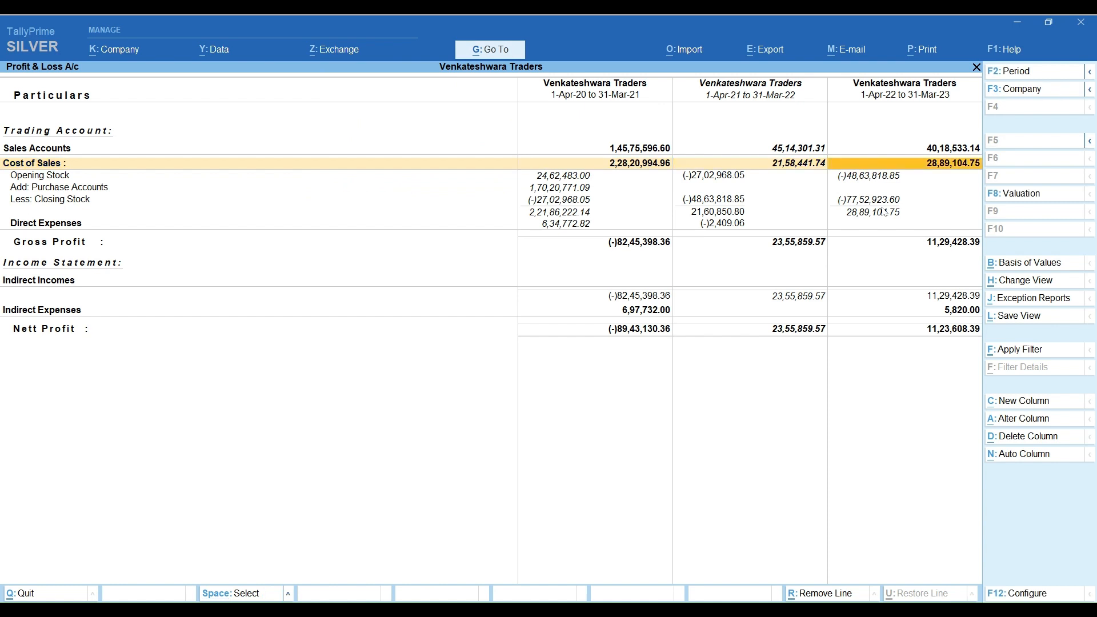
pyautogui.press('Left')
pyautogui.press('Left')
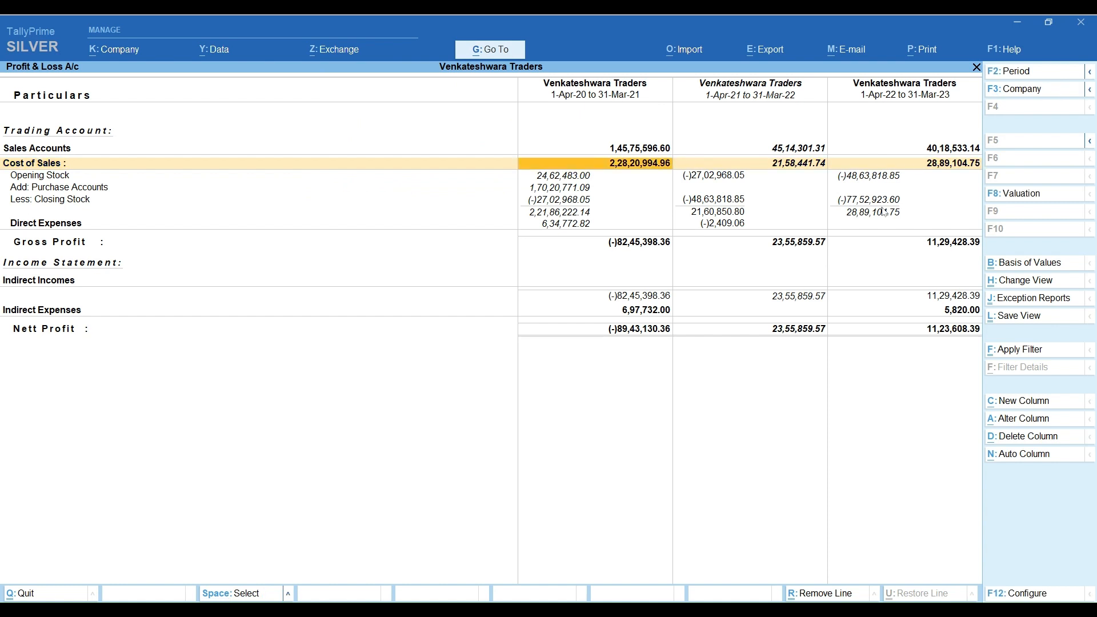
# Step: Open the Sales Accounts group from the three-year Profit & Loss A/c
pyautogui.press('Left')
pyautogui.press('Down')
pyautogui.press('Down')
pyautogui.press('Down')
pyautogui.press('Down')
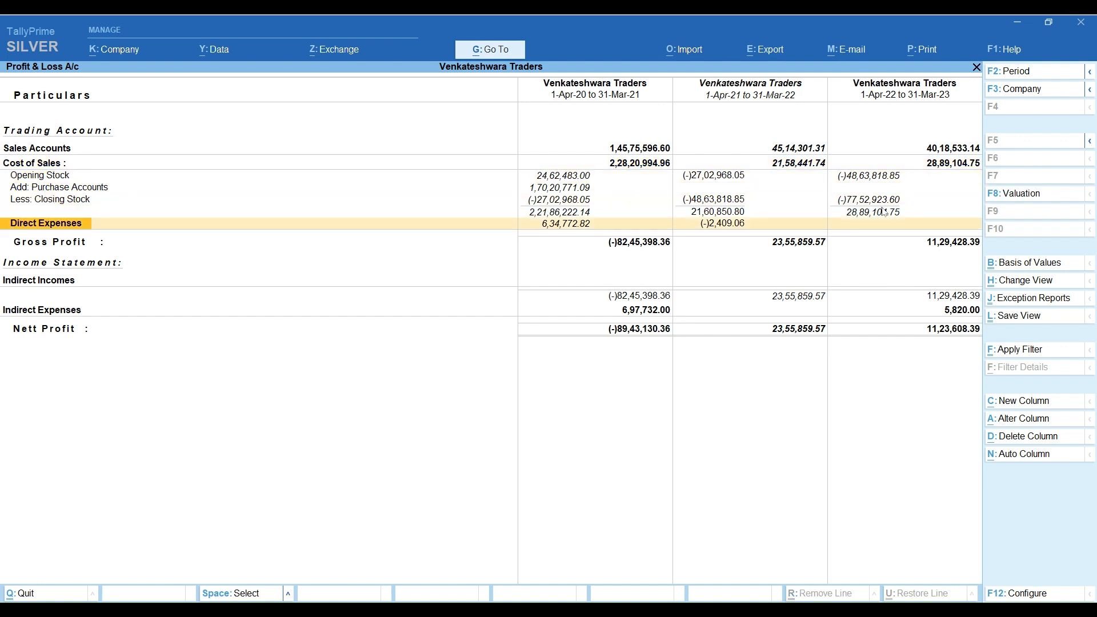
pyautogui.press('Up')
pyautogui.press('Up')
pyautogui.press('Up')
pyautogui.press('Up')
pyautogui.press('Up')
pyautogui.press('Up')
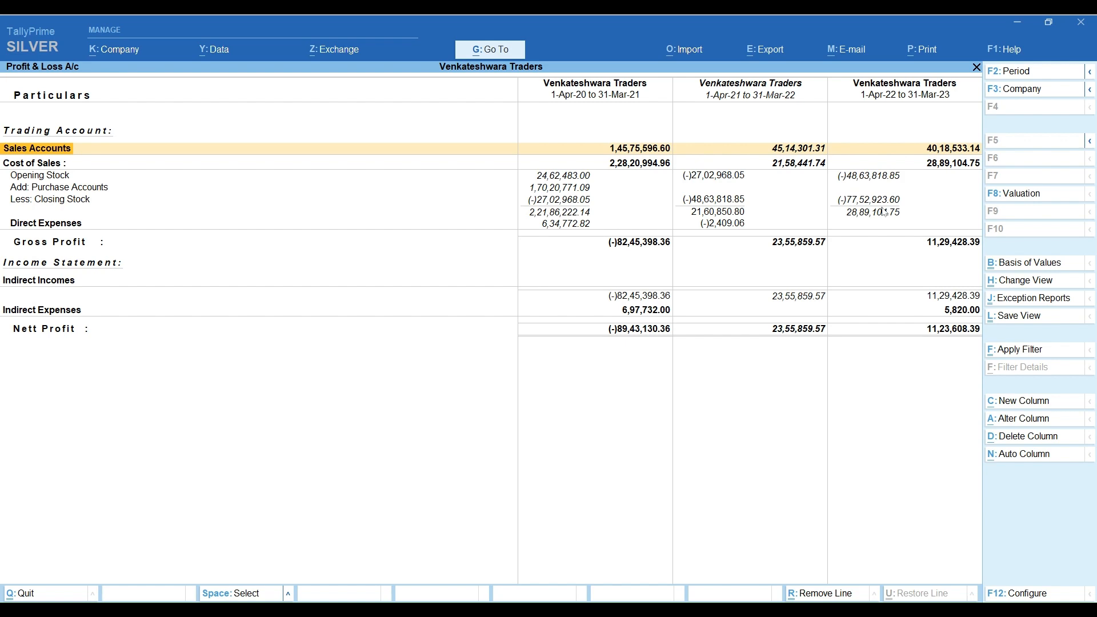
pyautogui.press('Return')
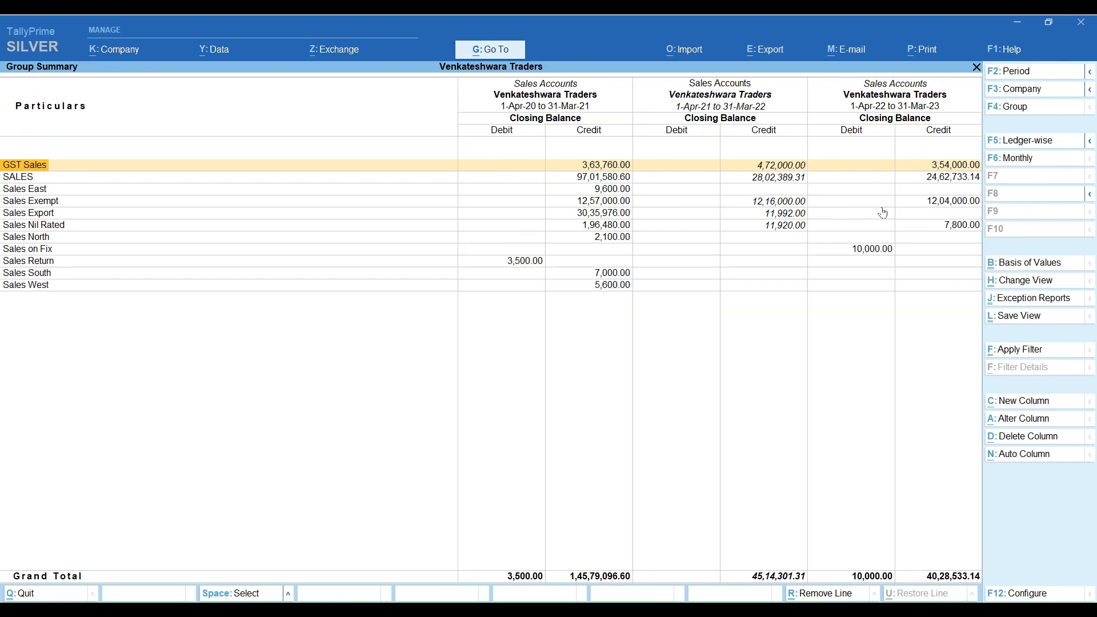
# Step: Configure the Sales Accounts Group Summary to show the opening balance and use the Detailed report format
pyautogui.press('F12')
pyautogui.write('y')
pyautogui.press('Return')
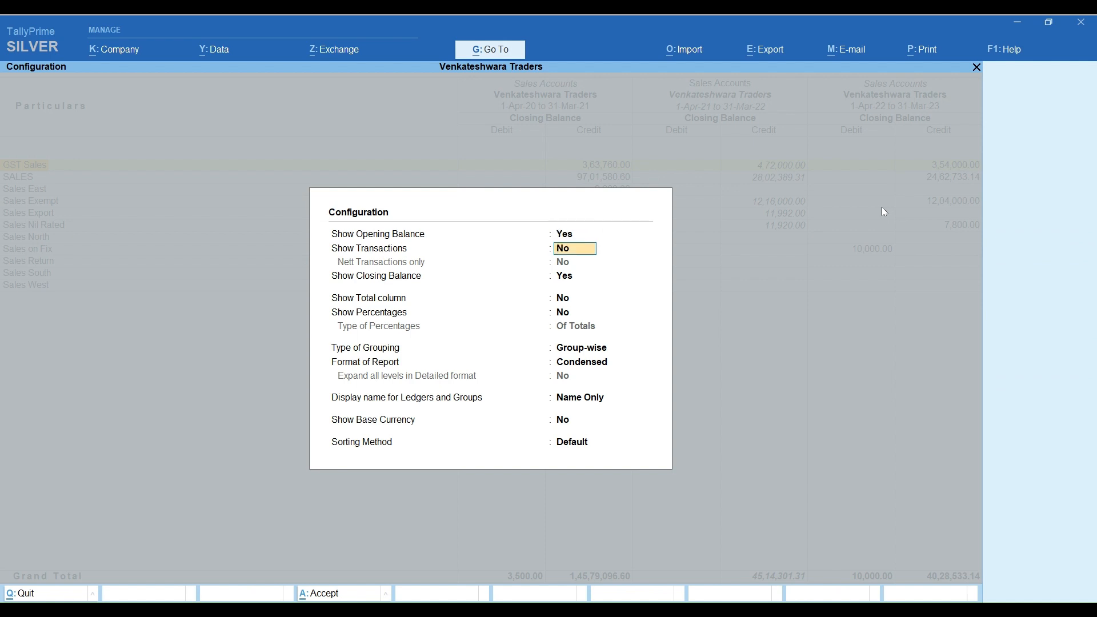
pyautogui.press('Return')
pyautogui.press('Return')
pyautogui.press('Return')
pyautogui.press('Return')
pyautogui.press('Return')
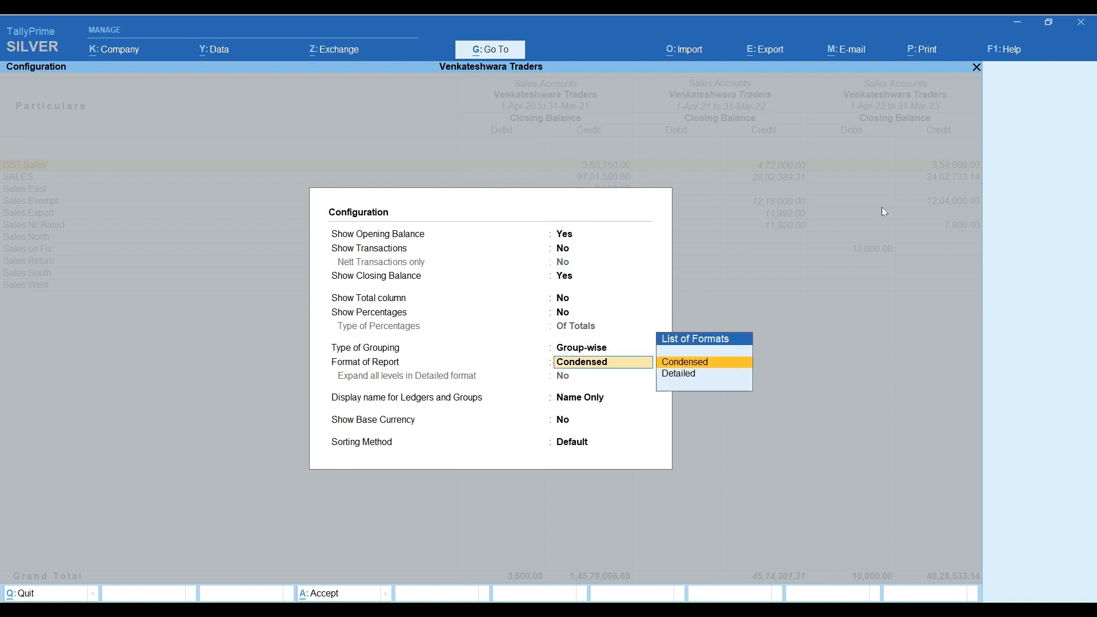
pyautogui.press('Down')
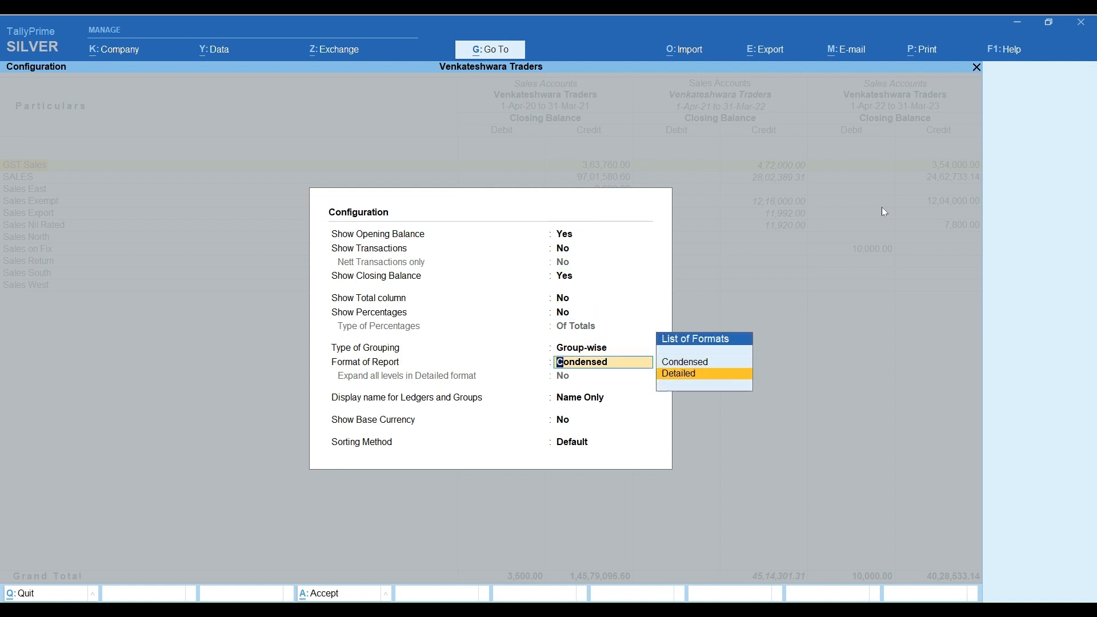
pyautogui.press('Return')
pyautogui.hotkey('ctrl', 'a')
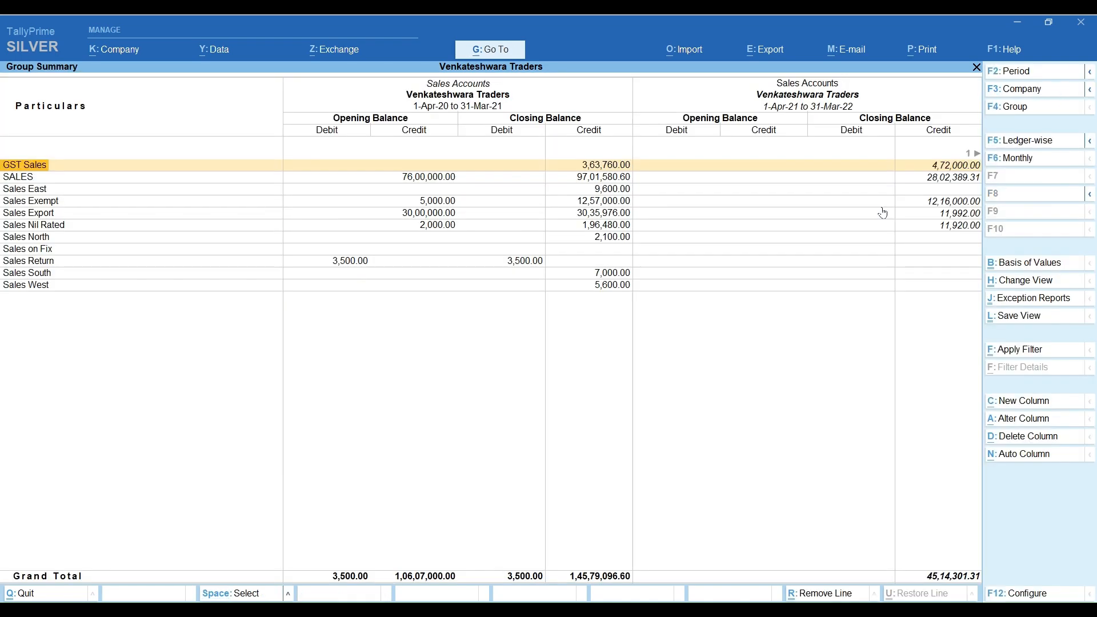
# Step: Compare the opening and closing balances of the sales ledgers across the three yearly columns
pyautogui.press('Right')
pyautogui.press('Right')
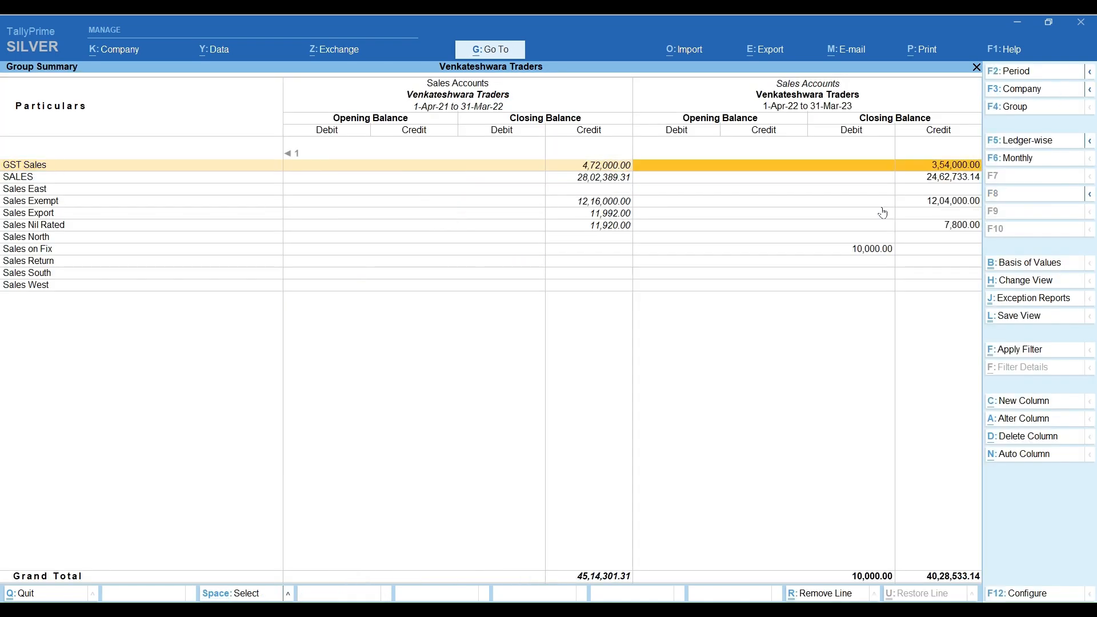
pyautogui.press('Left')
pyautogui.press('Left')
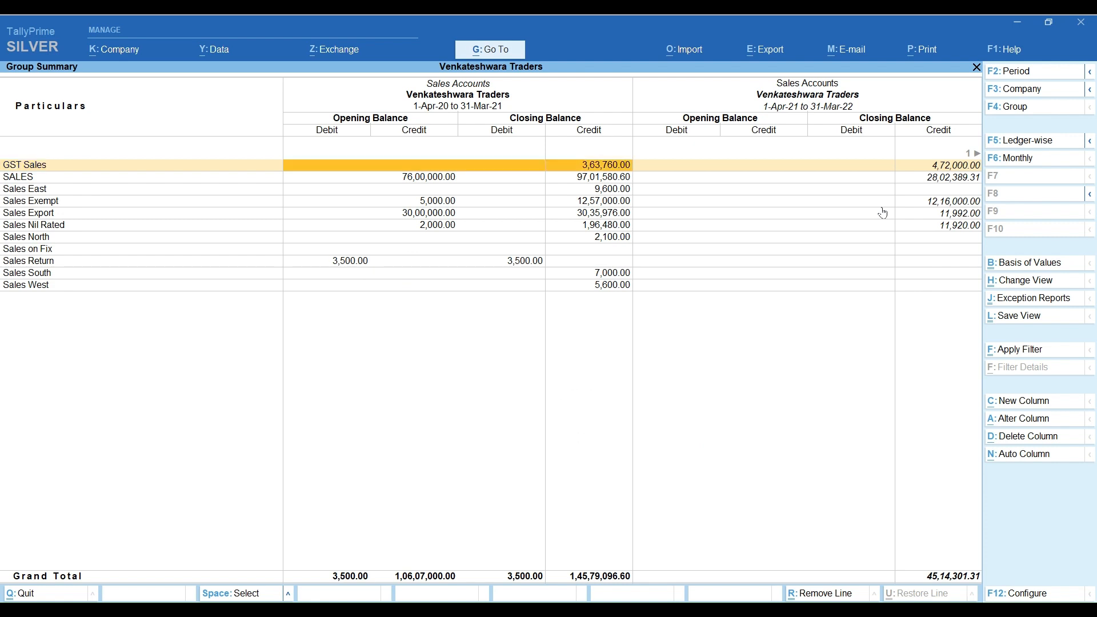
pyautogui.press('Right')
pyautogui.press('Right')
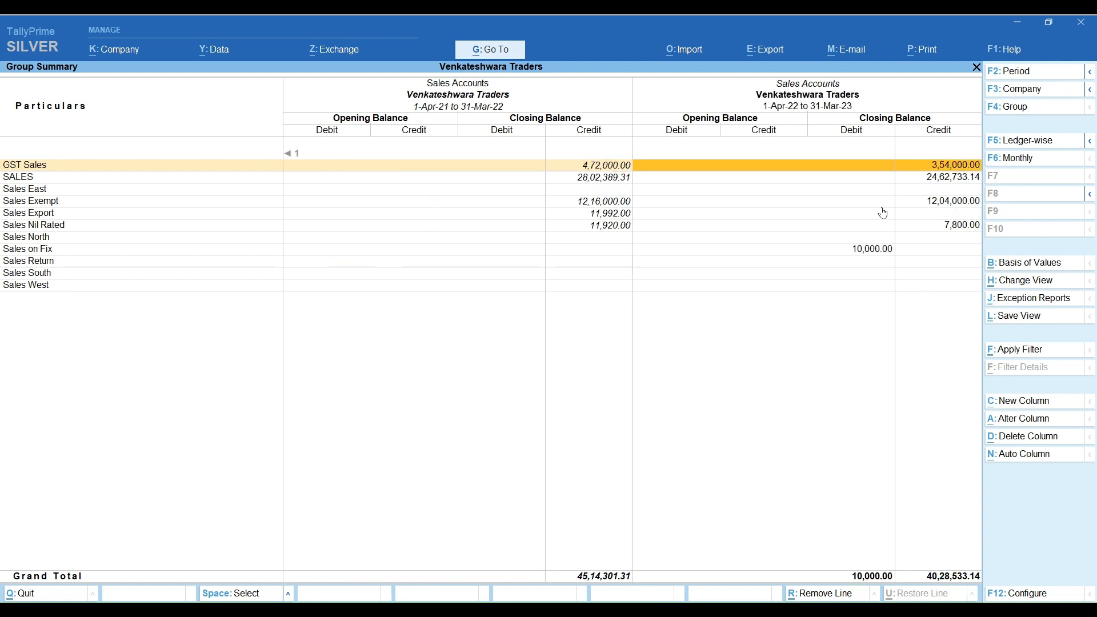
pyautogui.press('Left')
pyautogui.press('Left')
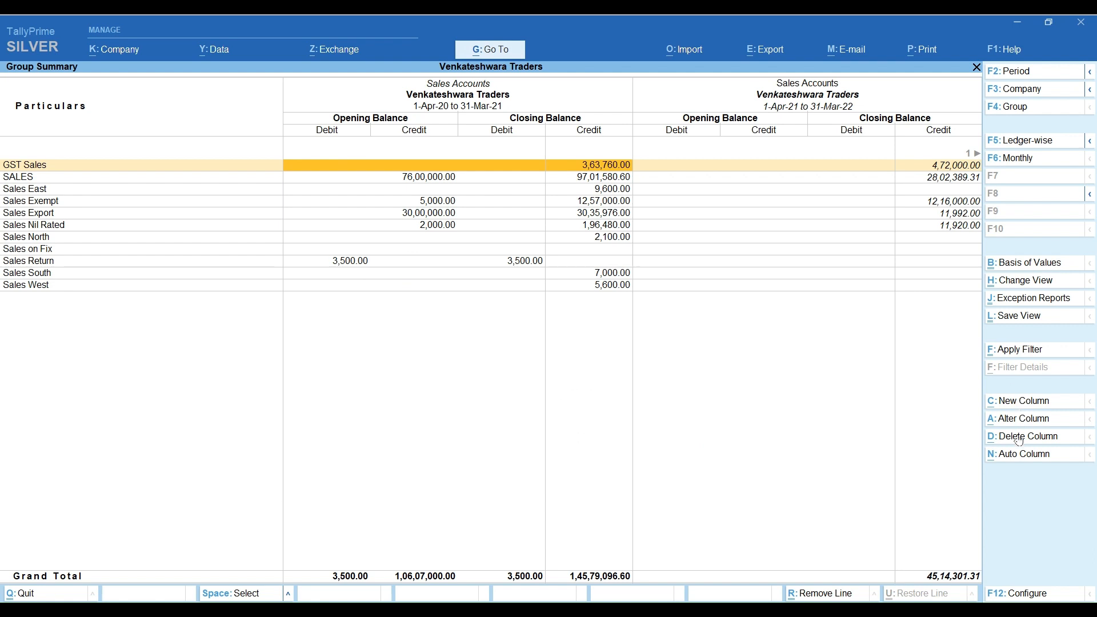
# Step: Delete the 1-Apr-22 to 31-Mar-23 column from the Sales Accounts Group Summary
pyautogui.press('Right')
pyautogui.press('Right')
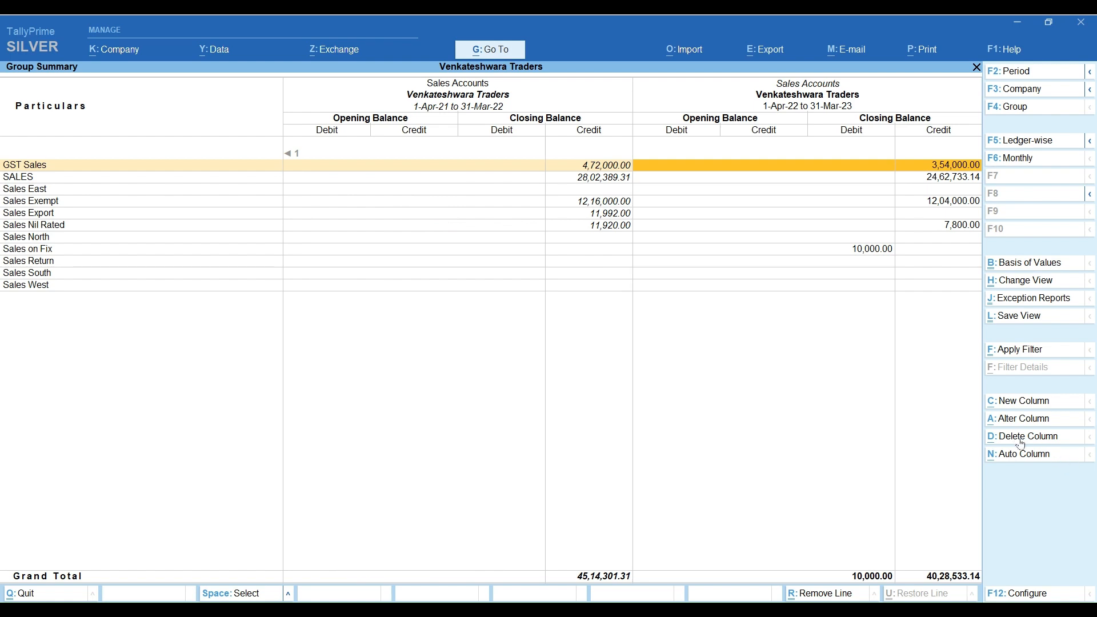
pyautogui.click(1019, 437)
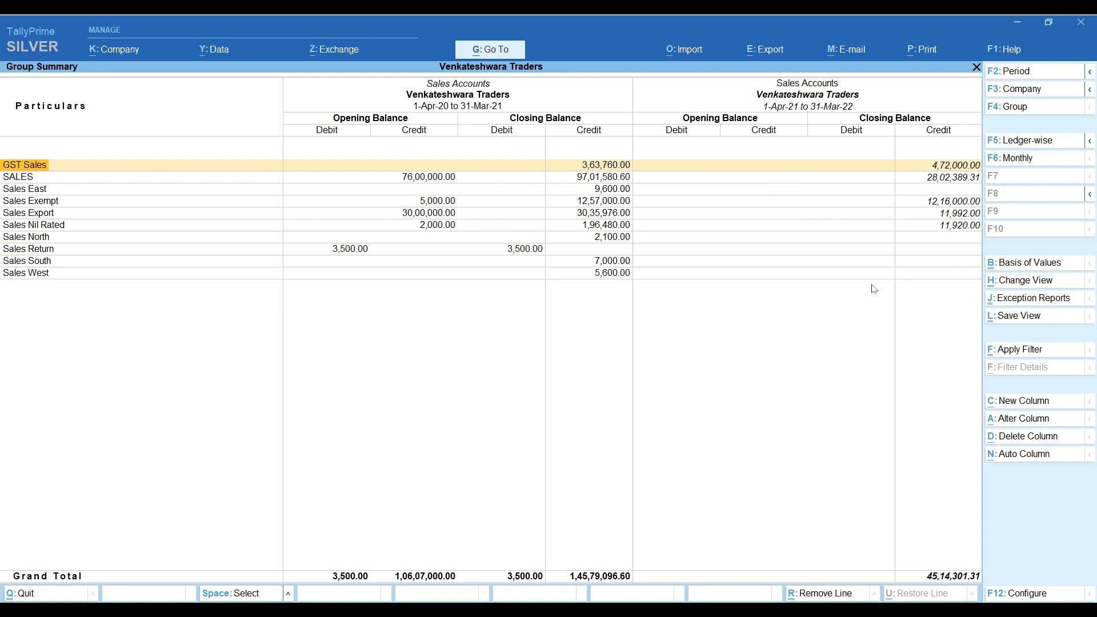
# Step: Leave the Profit & Loss A/c reports and open the Sales Register from the Account Books
pyautogui.press('Escape')
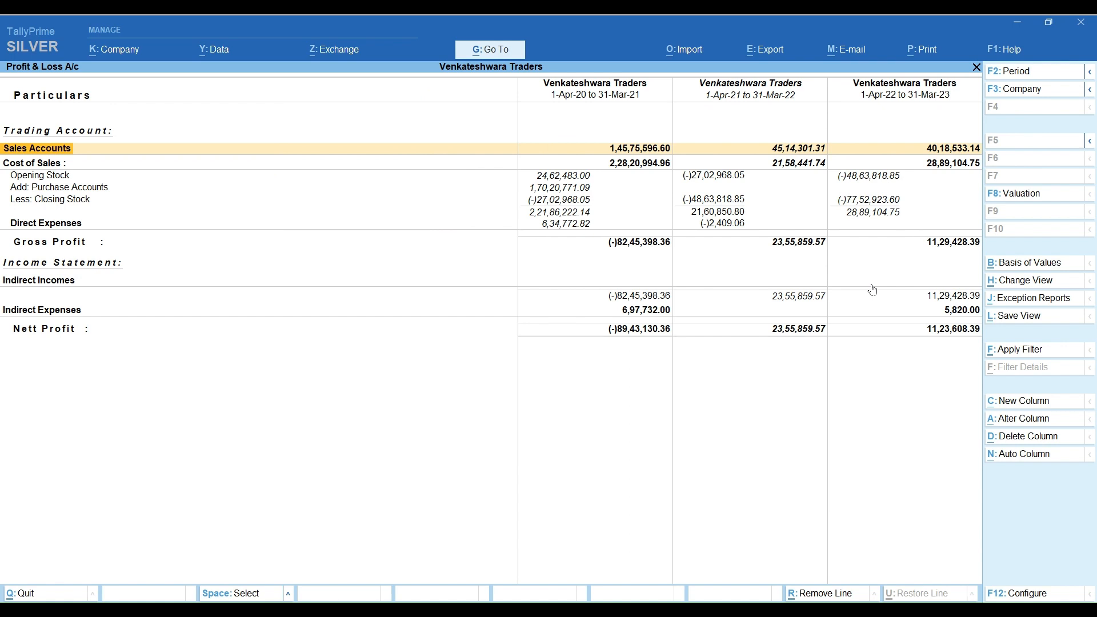
pyautogui.press('Escape')
pyautogui.press('Escape')
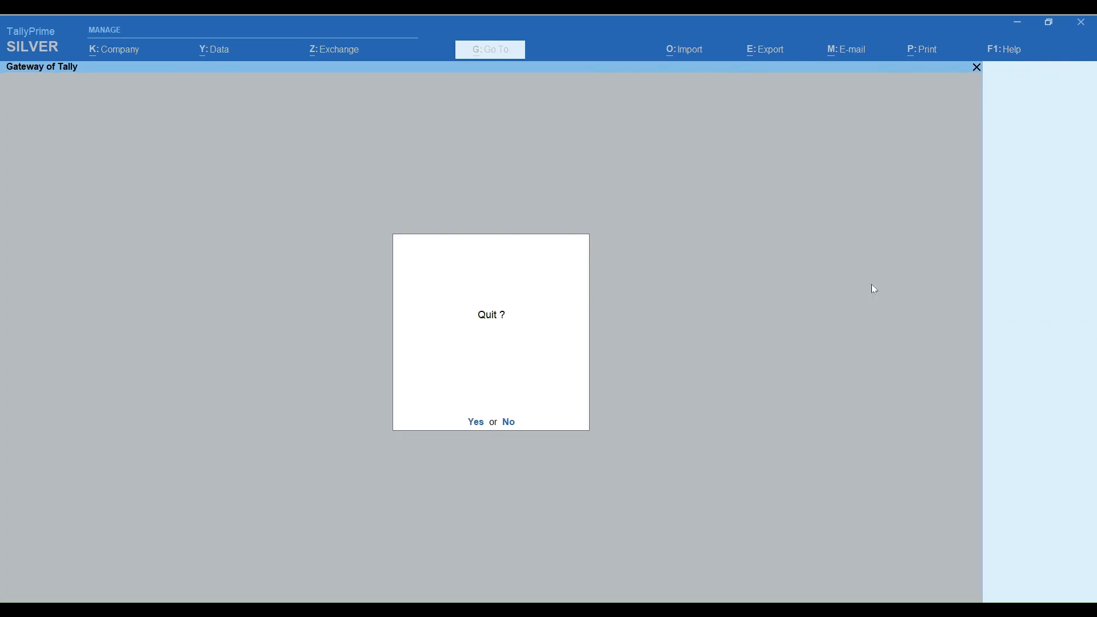
pyautogui.press('Escape')
pyautogui.press('d')
pyautogui.press('a')
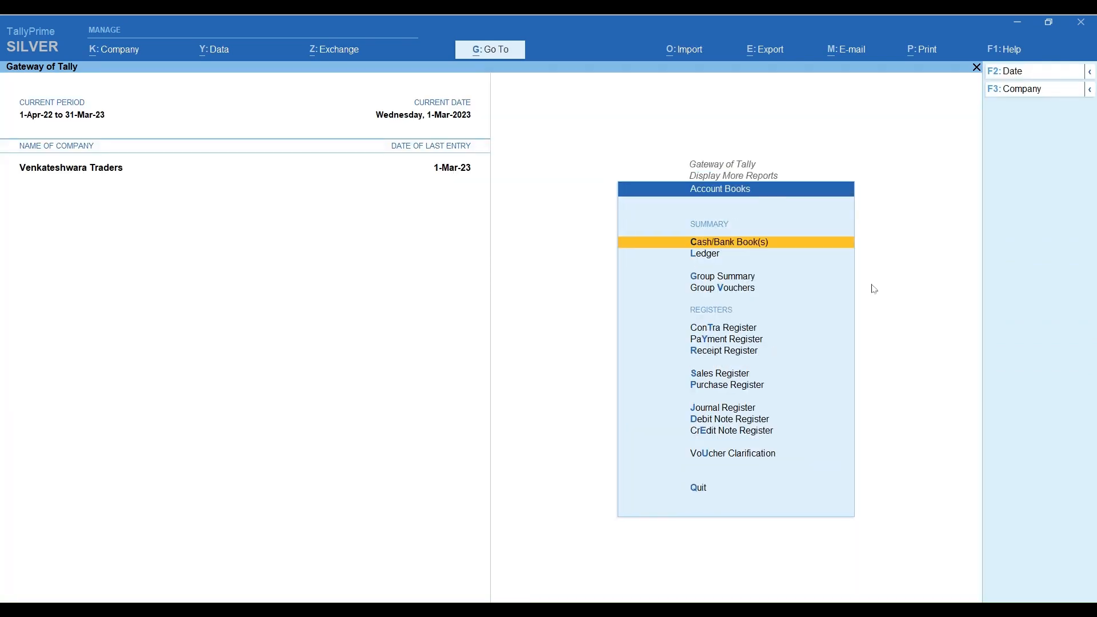
pyautogui.press('s')
# Step: Set the Sales Register period from 1-Apr-20 to 31-Mar-21
pyautogui.press('F2')
pyautogui.write('ap')
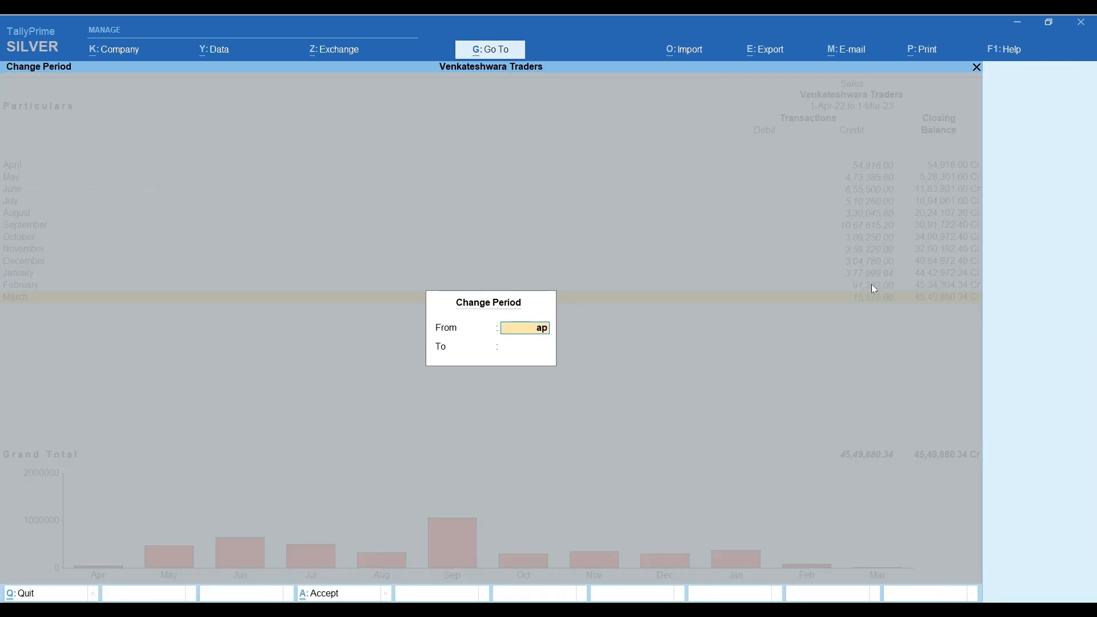
pyautogui.write('r 2020')
pyautogui.press('Return')
pyautogui.write('ma')
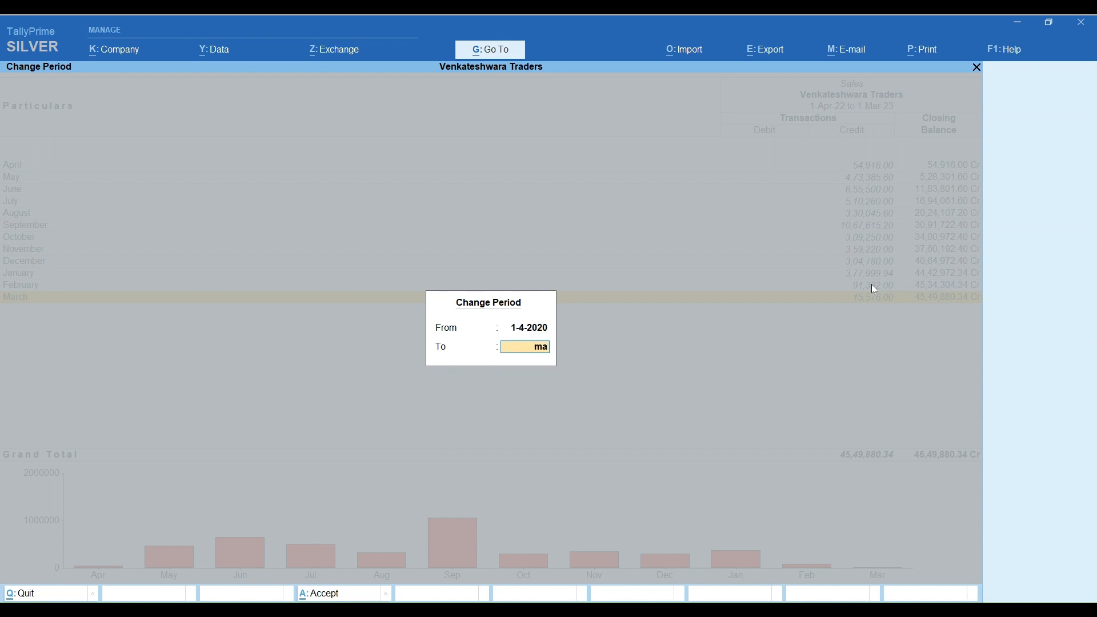
pyautogui.write('r 21')
pyautogui.press('Return')
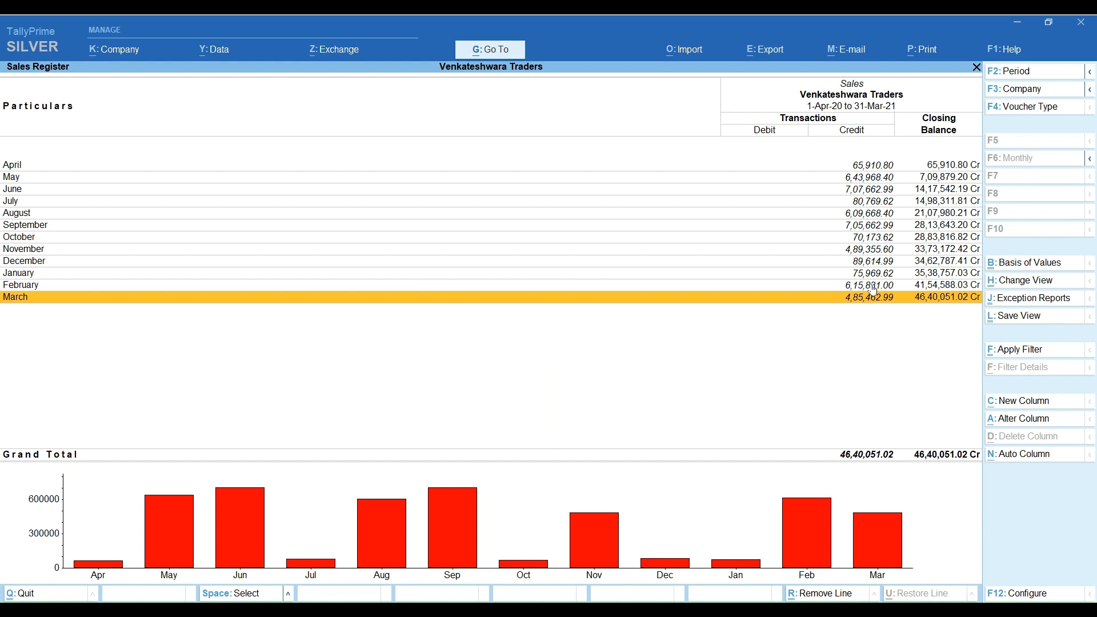
# Step: Start a new Sales Register column for 1-Apr-20 to 31-Mar-21 in Base Currency
pyautogui.click(1018, 407)
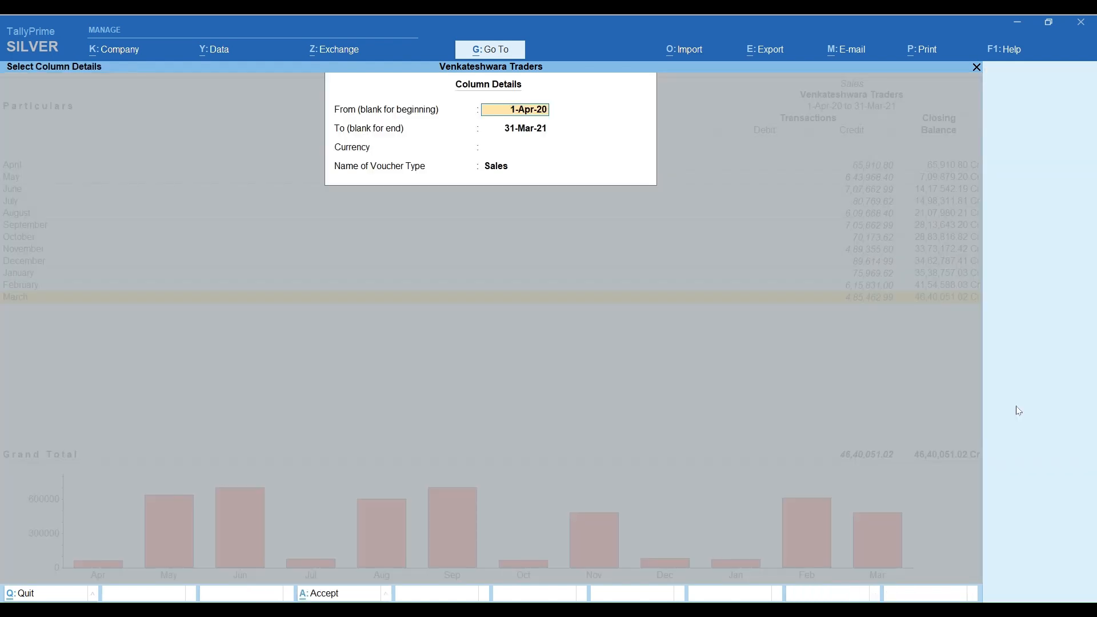
pyautogui.press('Return')
pyautogui.press('Return')
pyautogui.press('Return')
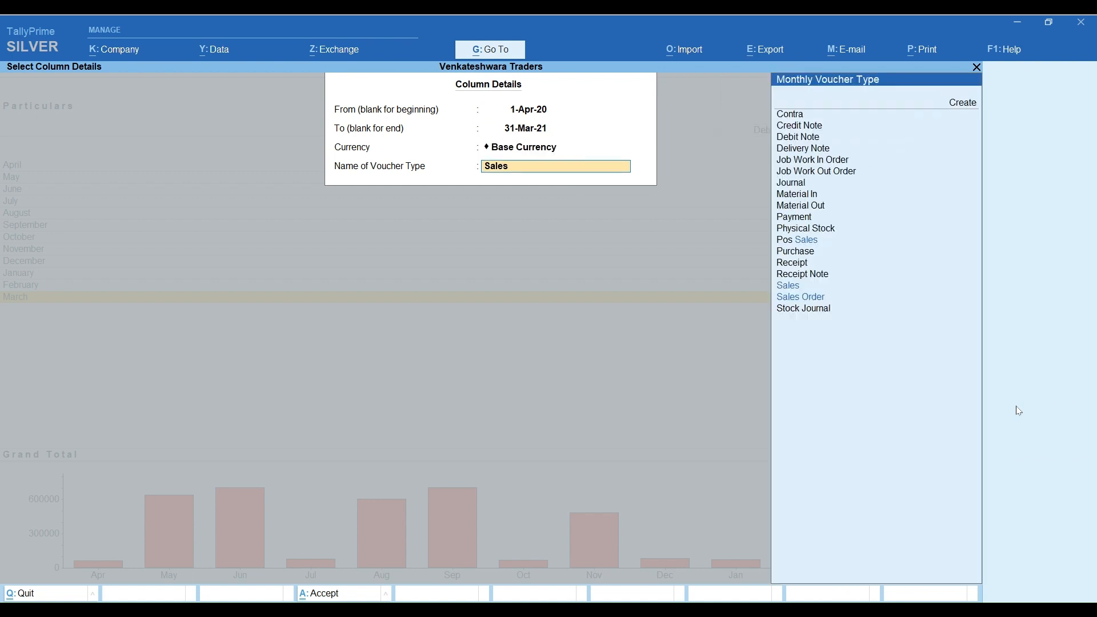
# Step: Look through the voucher types available for the new column
pyautogui.write('Pu')
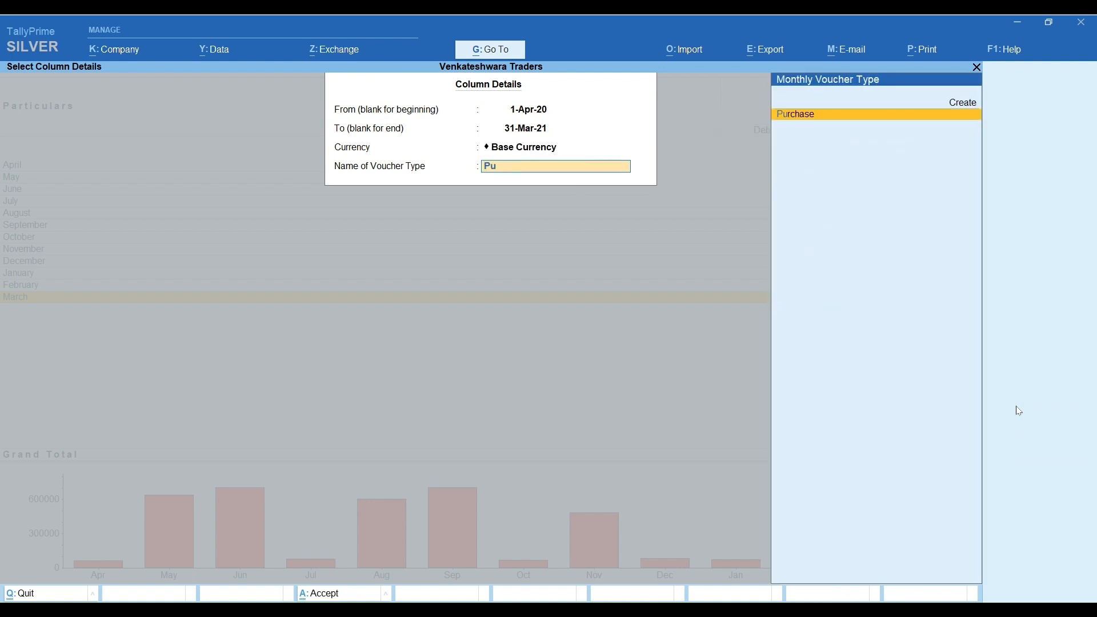
pyautogui.write('rc')
pyautogui.press('BackSpace')
pyautogui.press('BackSpace')
pyautogui.press('BackSpace')
pyautogui.press('BackSpace')
pyautogui.press('Down')
pyautogui.press('Down')
pyautogui.press('Down')
pyautogui.press('Down')
pyautogui.press('Down')
pyautogui.press('Down')
pyautogui.press('Down')
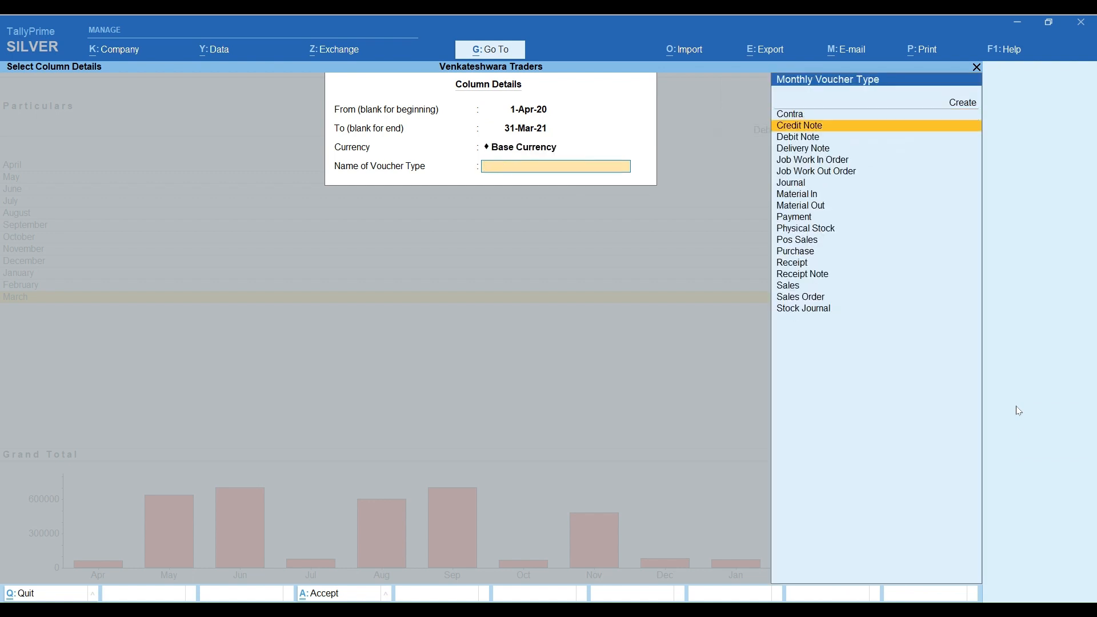
pyautogui.press('Down')
pyautogui.press('Down')
pyautogui.press('Down')
pyautogui.press('Down')
pyautogui.press('Down')
pyautogui.press('Down')
pyautogui.press('Down')
pyautogui.press('Down')
pyautogui.press('Down')
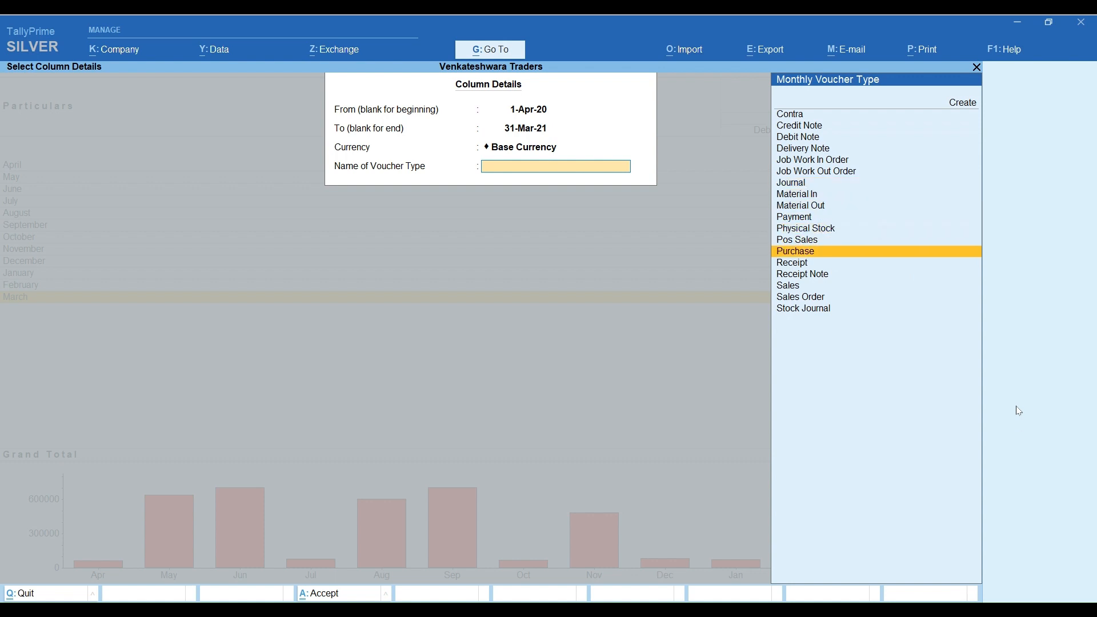
pyautogui.press('Up')
pyautogui.press('Up')
pyautogui.press('Up')
pyautogui.press('Up')
pyautogui.press('Up')
pyautogui.press('Up')
pyautogui.press('Up')
pyautogui.press('Up')
pyautogui.press('Up')
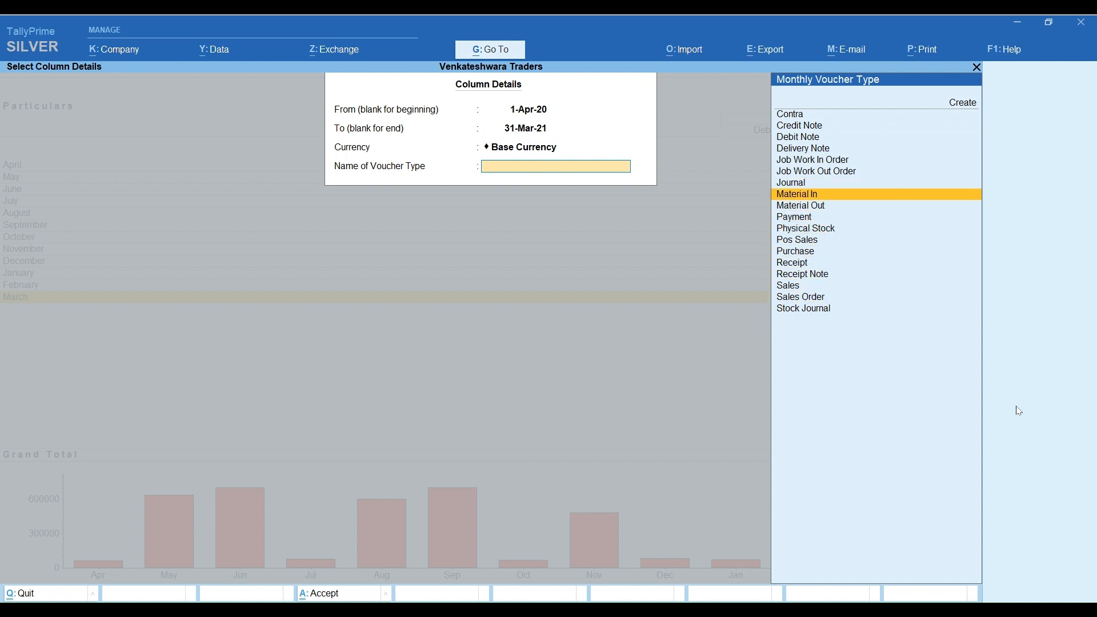
pyautogui.write('P\\')
pyautogui.press('BackSpace')
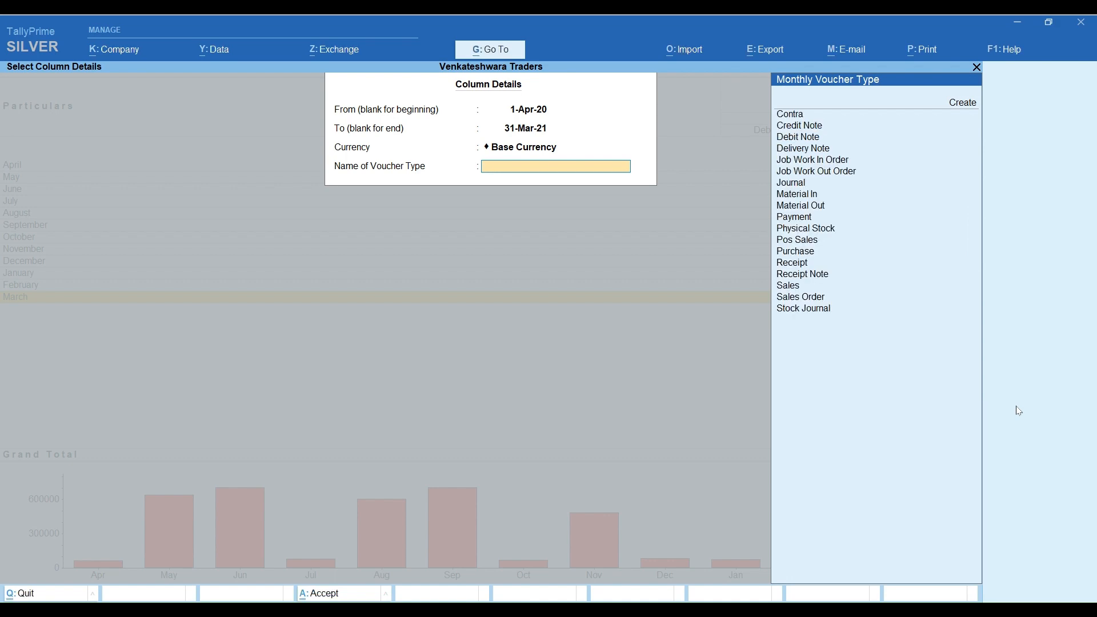
# Step: Choose Purchase as the new column's voucher type and add the column to the register
pyautogui.write('purch')
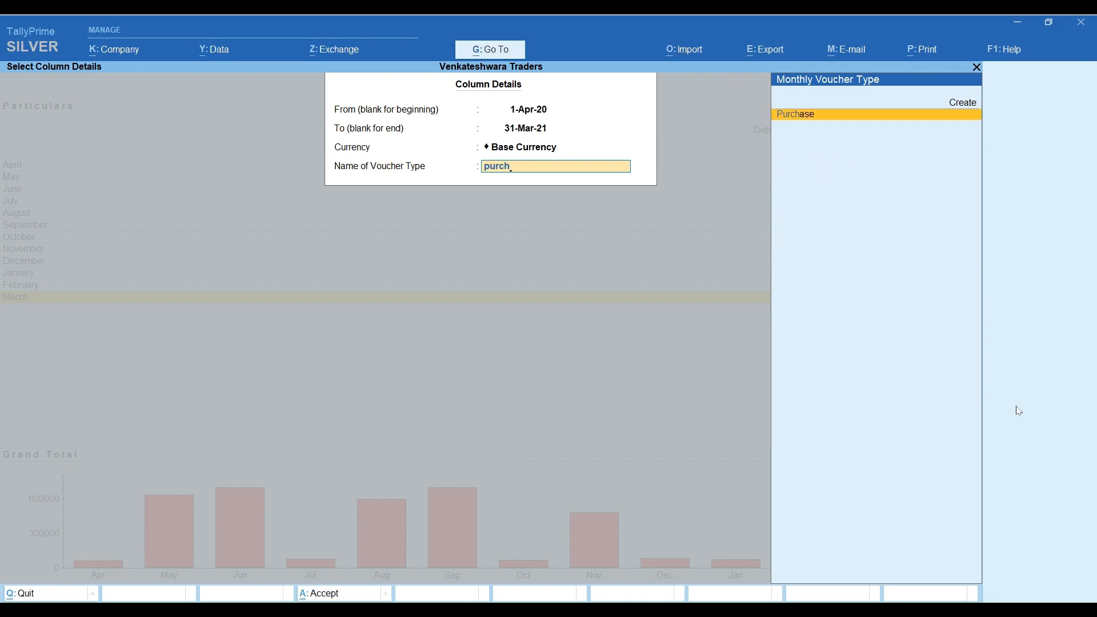
pyautogui.press('Return')
# Step: Compare the monthly Sales and Purchase figures from April to March in the register
pyautogui.press('Up')
pyautogui.press('Up')
pyautogui.press('Up')
pyautogui.press('Up')
pyautogui.press('Up')
pyautogui.press('Up')
pyautogui.press('Up')
pyautogui.press('Up')
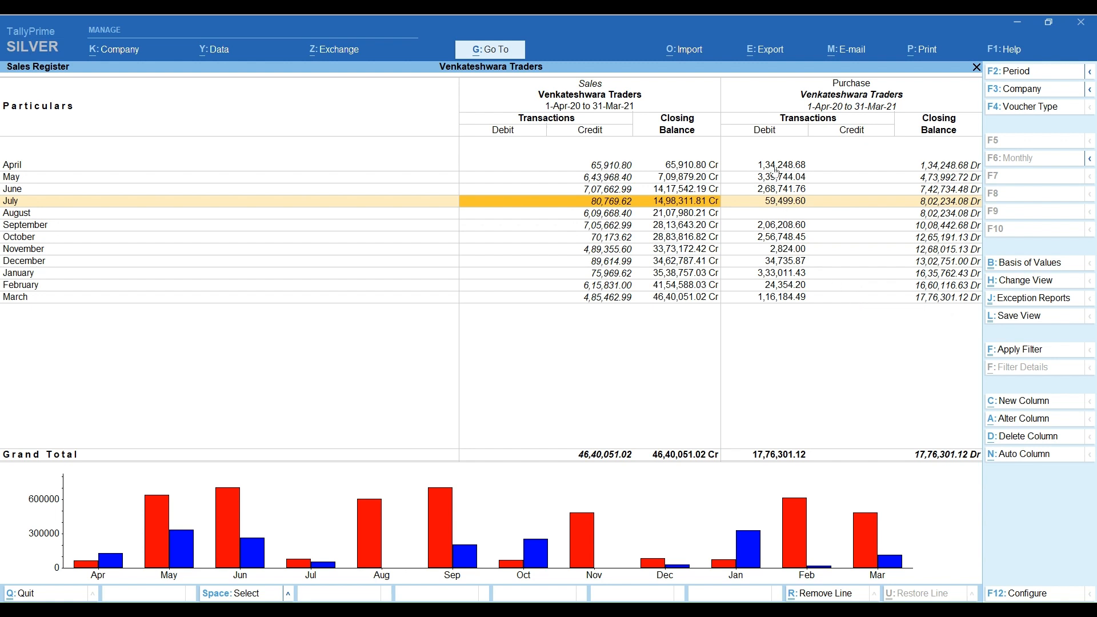
pyautogui.click(619, 170)
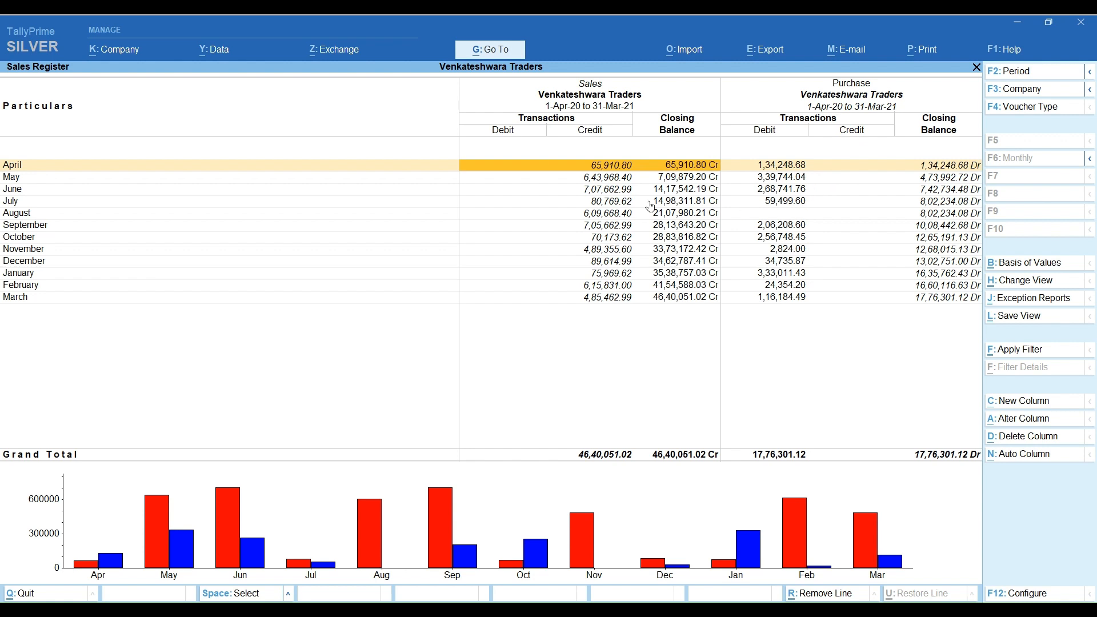
pyautogui.click(610, 300)
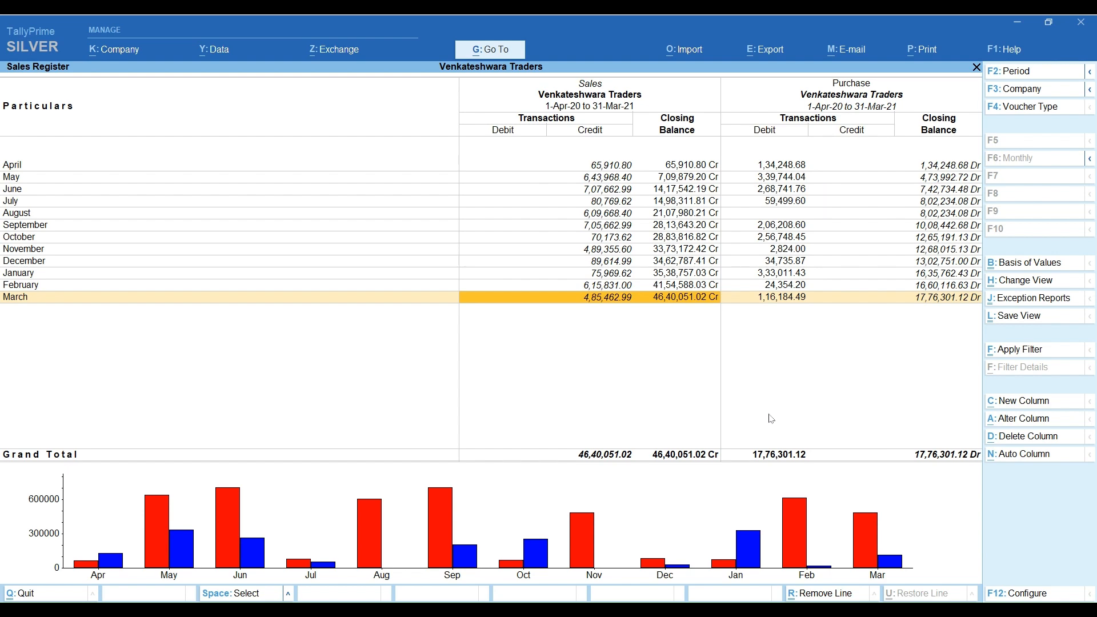
# Step: Preview the register's printout and examine the Sales part at enlarged size
pyautogui.hotkey('alt', 'p')
pyautogui.press('i')
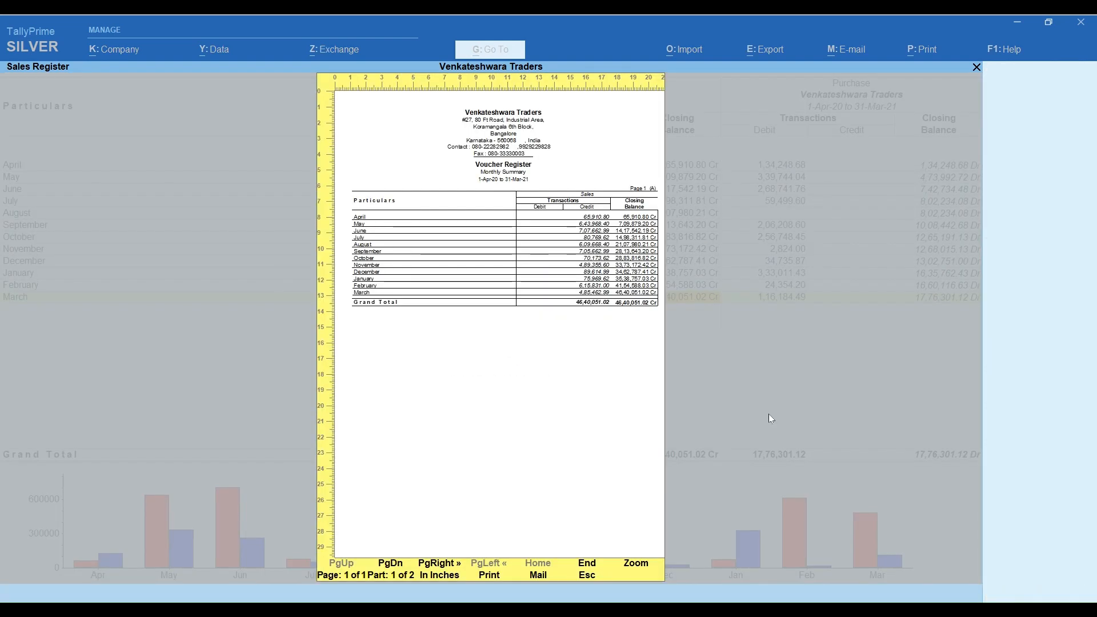
pyautogui.hotkey('alt', 'z')
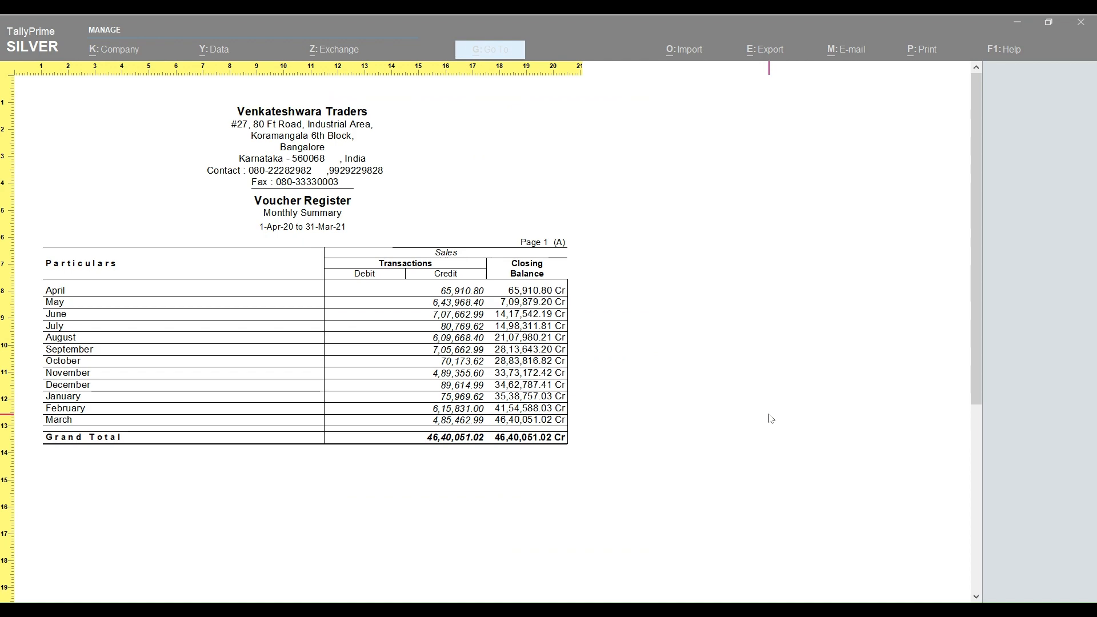
pyautogui.press('Down')
pyautogui.press('Down')
pyautogui.press('Down')
pyautogui.press('Escape')
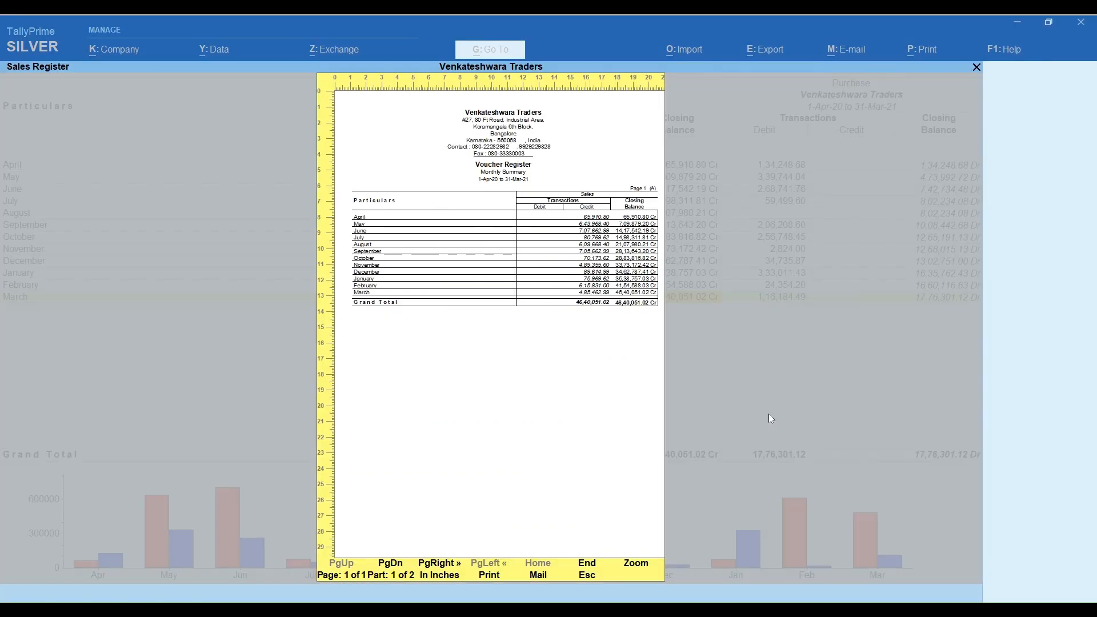
# Step: Check the Sales and Purchase parts of the print preview, and close the preview
pyautogui.press('pagedown')
pyautogui.press('pageup')
pyautogui.press('pagedown')
pyautogui.press('pageup')
pyautogui.press('pagedown')
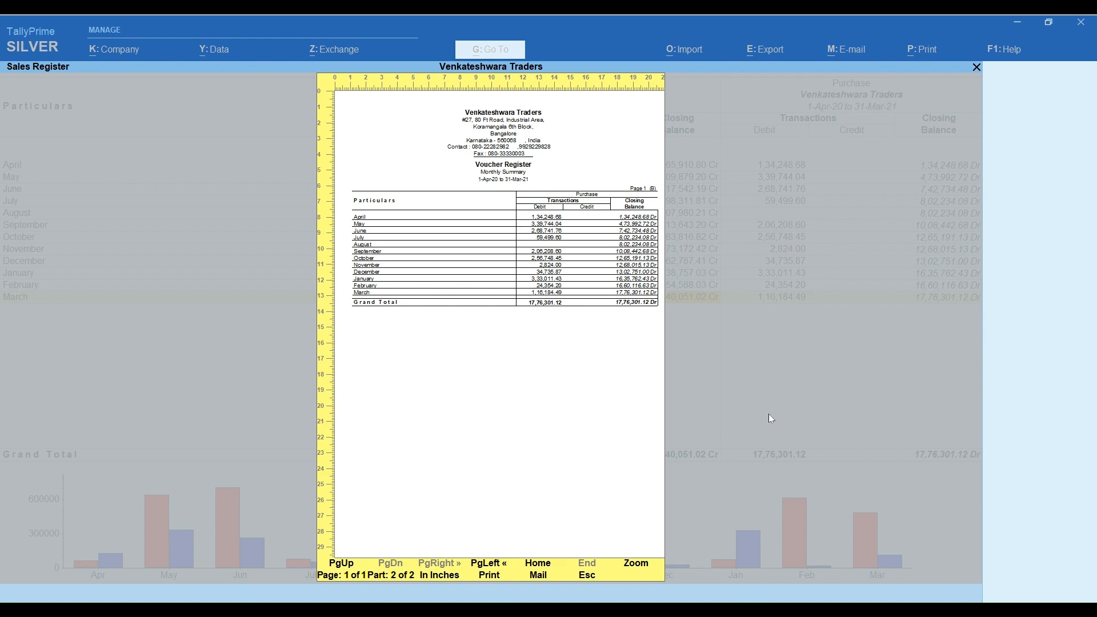
pyautogui.press('Escape')
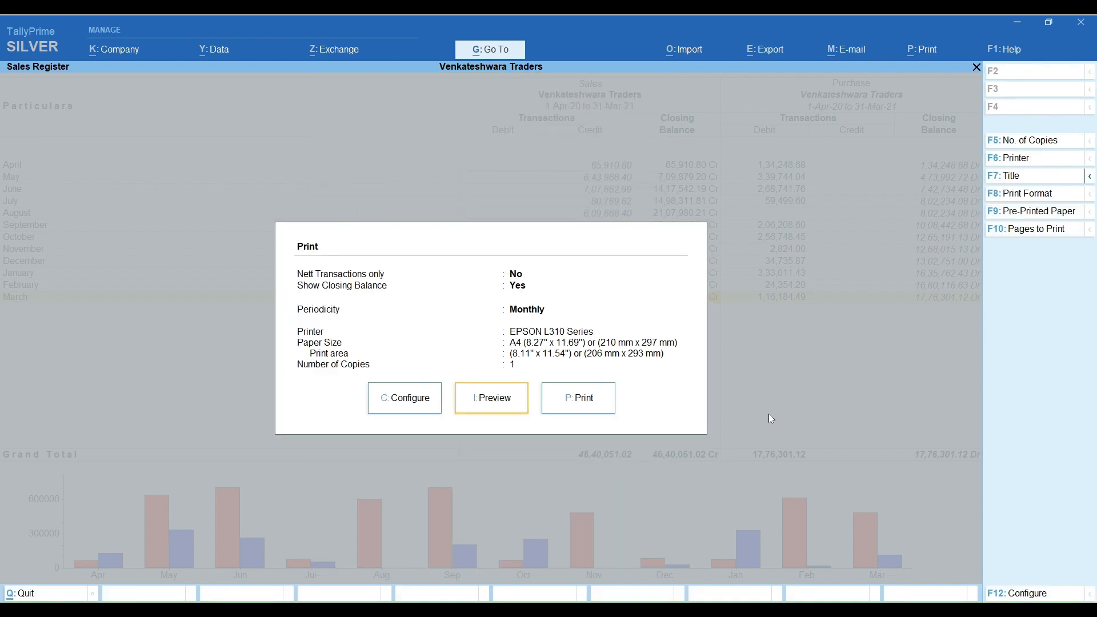
# Step: Leave the print settings and the Sales Register, and open the Cash/Bank Book(s) summary from Account Books
pyautogui.press('Escape')
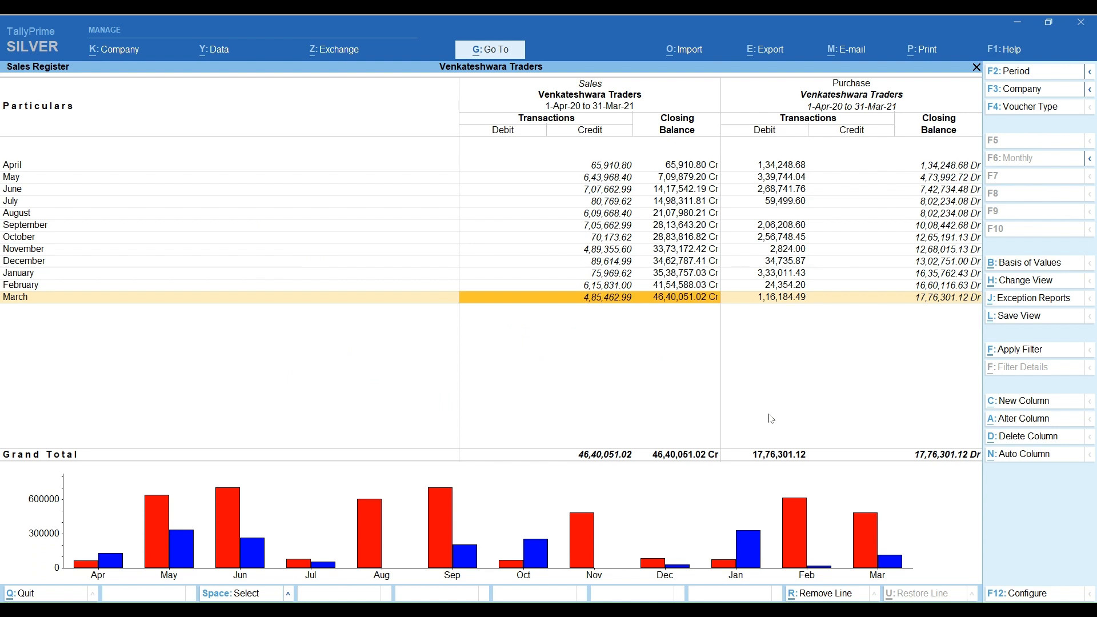
pyautogui.press('Escape')
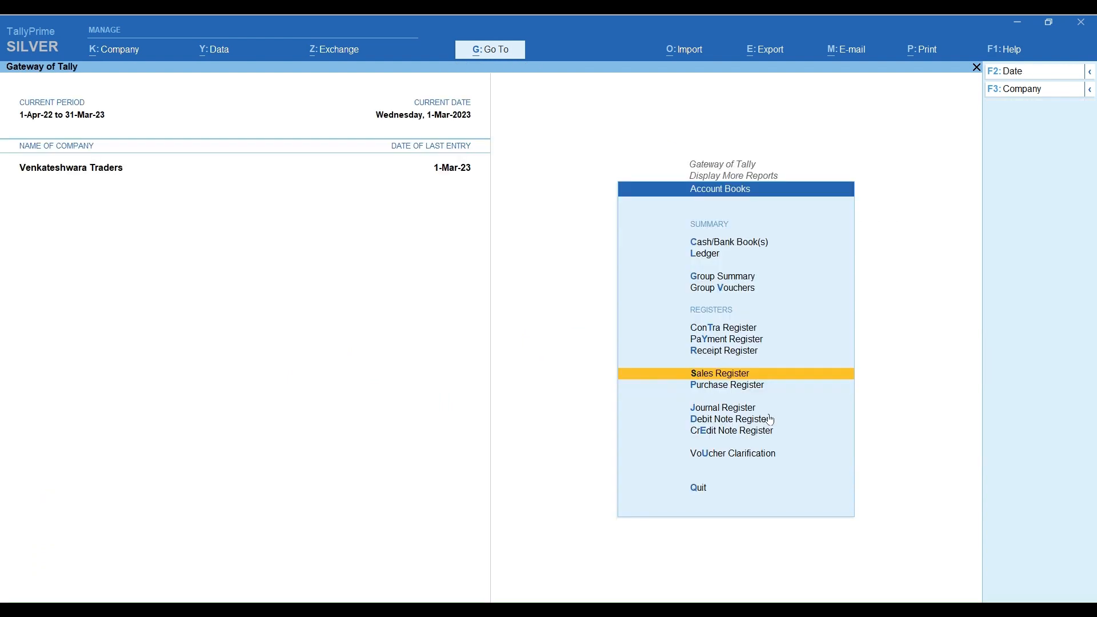
pyautogui.press('Down')
pyautogui.press('Down')
pyautogui.press('Down')
pyautogui.press('Down')
pyautogui.press('Down')
pyautogui.press('Down')
pyautogui.press('Down')
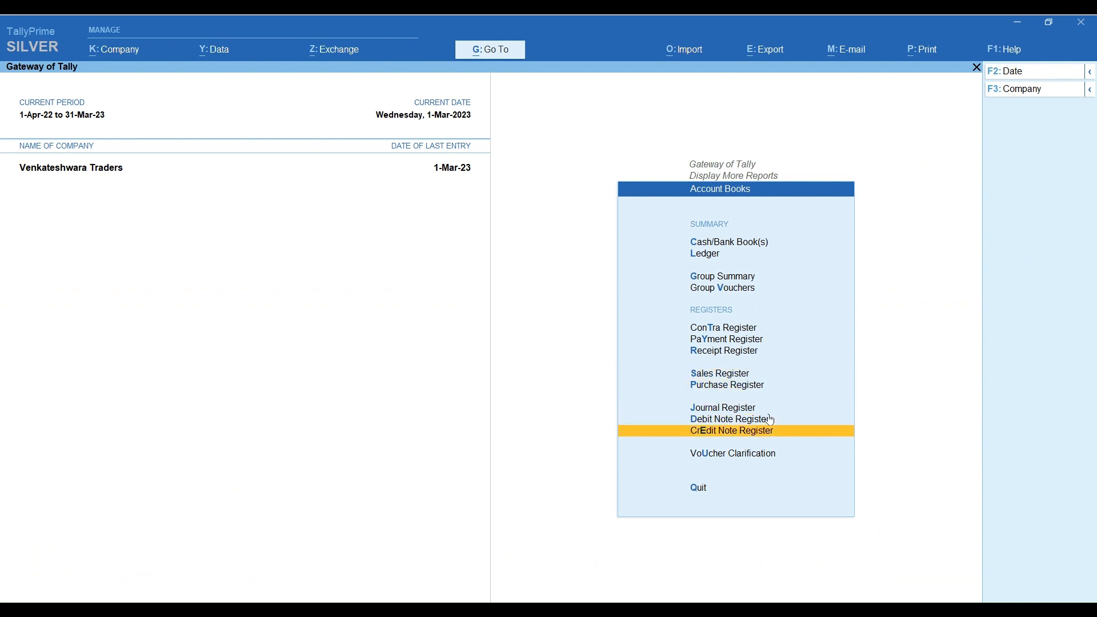
pyautogui.press('Return')
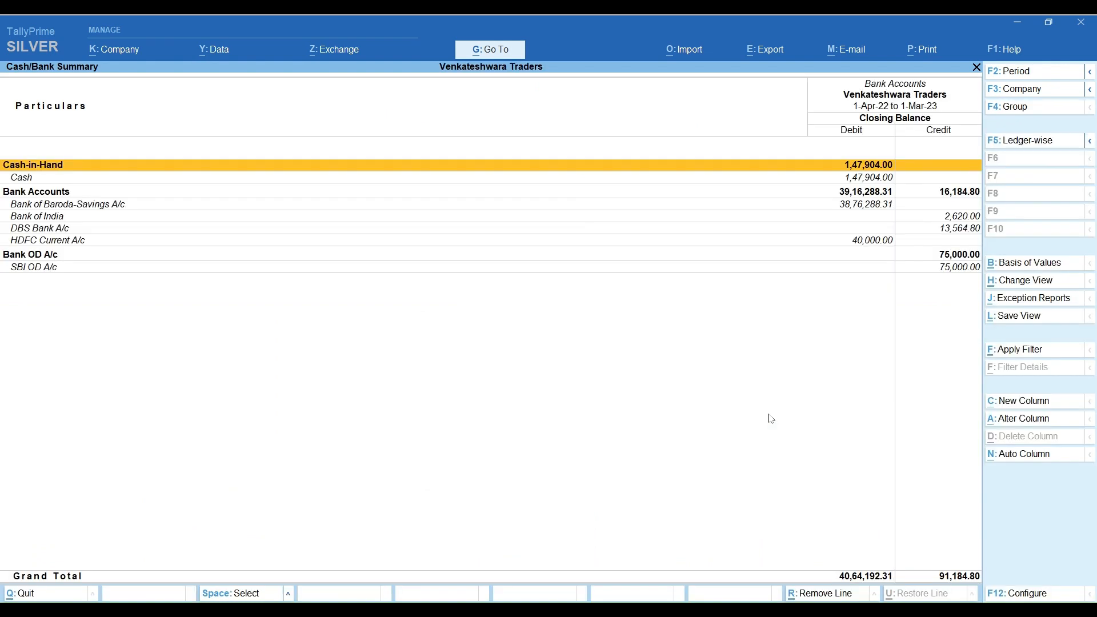
# Step: Open the Cash ledger's monthly summary from the Cash/Bank Summary
pyautogui.press('Down')
pyautogui.press('Return')
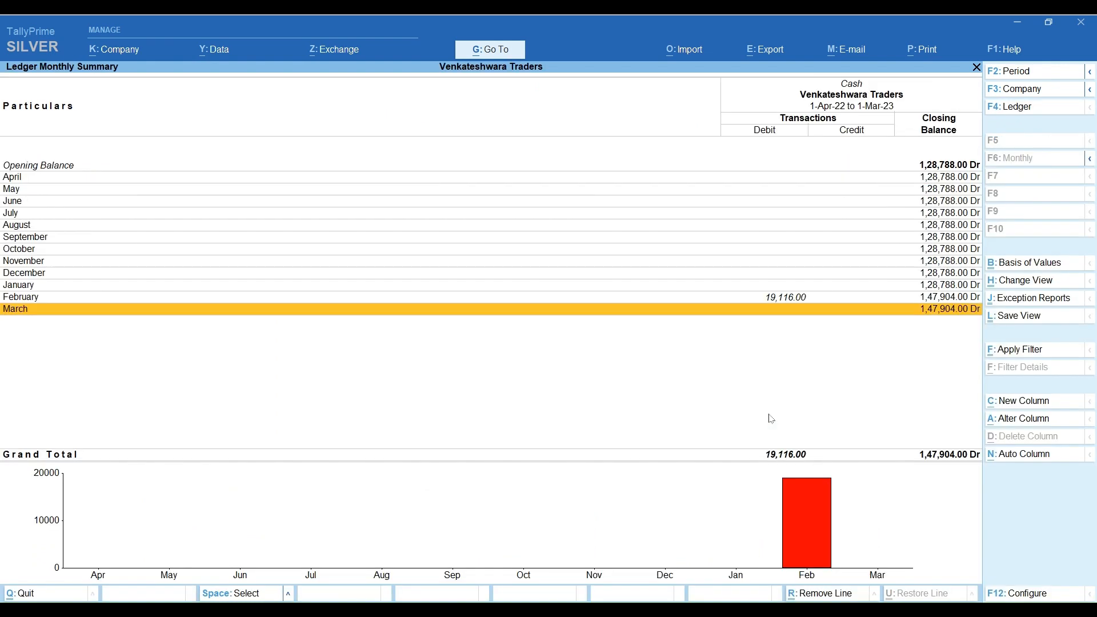
pyautogui.press('Up')
pyautogui.press('Up')
pyautogui.press('Up')
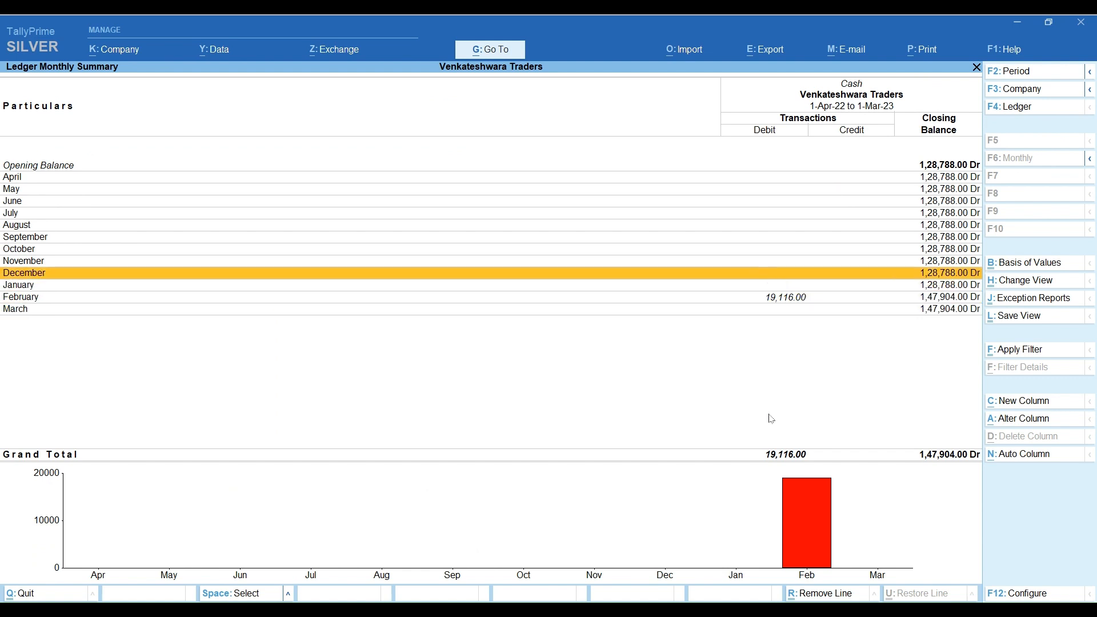
# Step: Change the Cash summary's period to run from April 2020 to March 2021
pyautogui.hotkey('alt', 'F2')
pyautogui.write('apr 21')
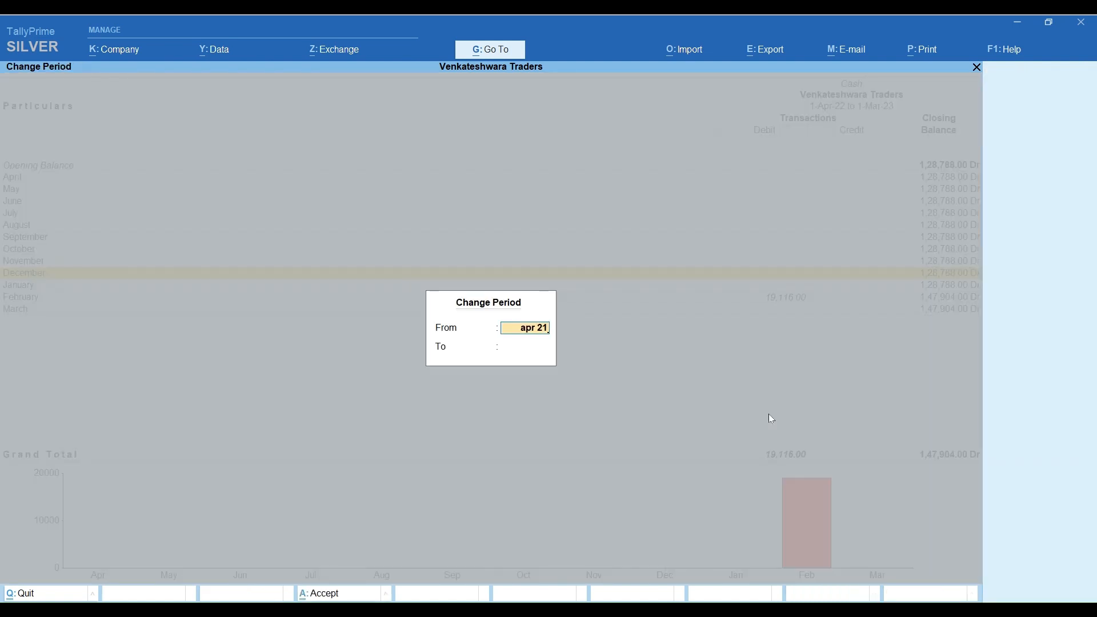
pyautogui.press('BackSpace')
pyautogui.write('0')
pyautogui.press('Return')
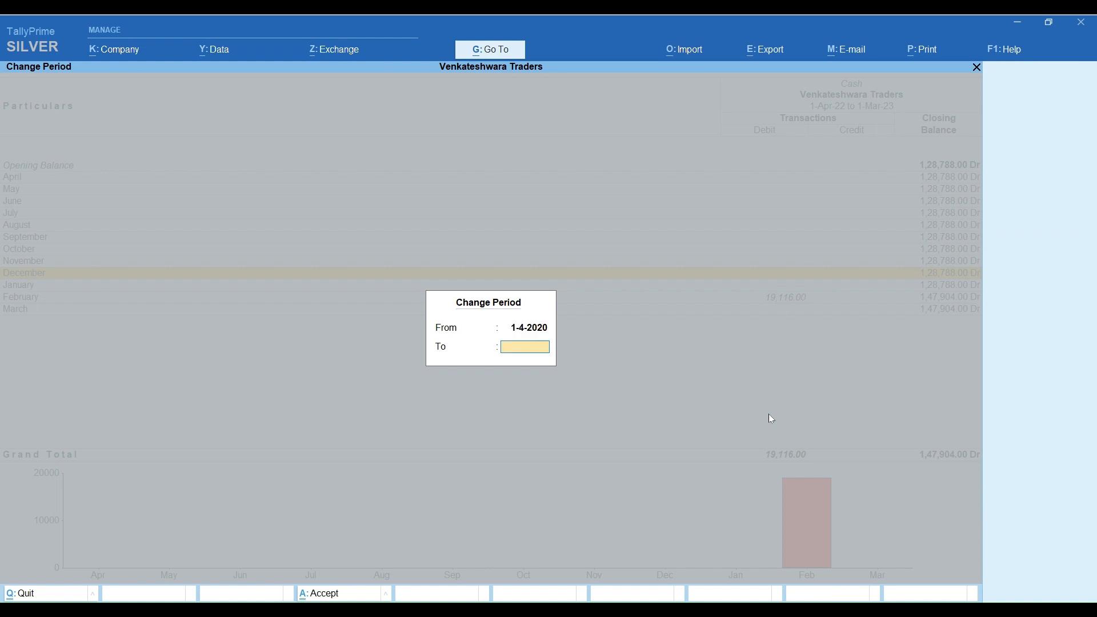
pyautogui.write('mar 21')
pyautogui.press('Return')
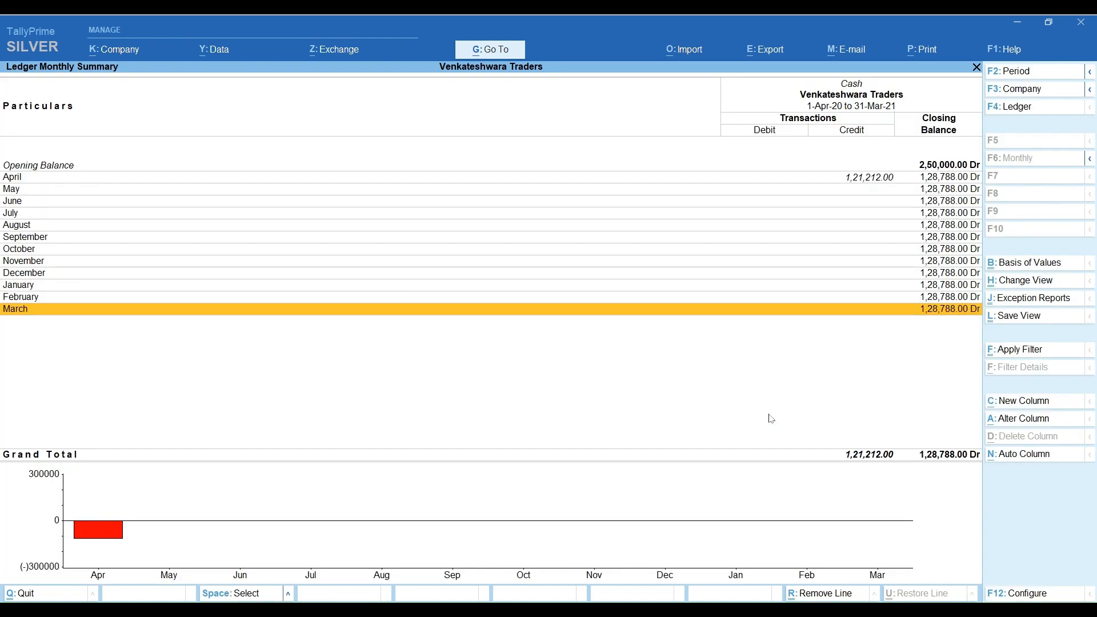
# Step: Examine the Cash ledger's monthly transactions and closing balances from March back to April
pyautogui.press('Up')
pyautogui.press('Up')
pyautogui.press('Up')
pyautogui.press('Up')
pyautogui.press('Up')
pyautogui.press('Up')
pyautogui.press('Up')
pyautogui.press('Up')
pyautogui.press('Up')
pyautogui.press('Up')
pyautogui.press('Up')
pyautogui.press('Down')
pyautogui.press('Up')
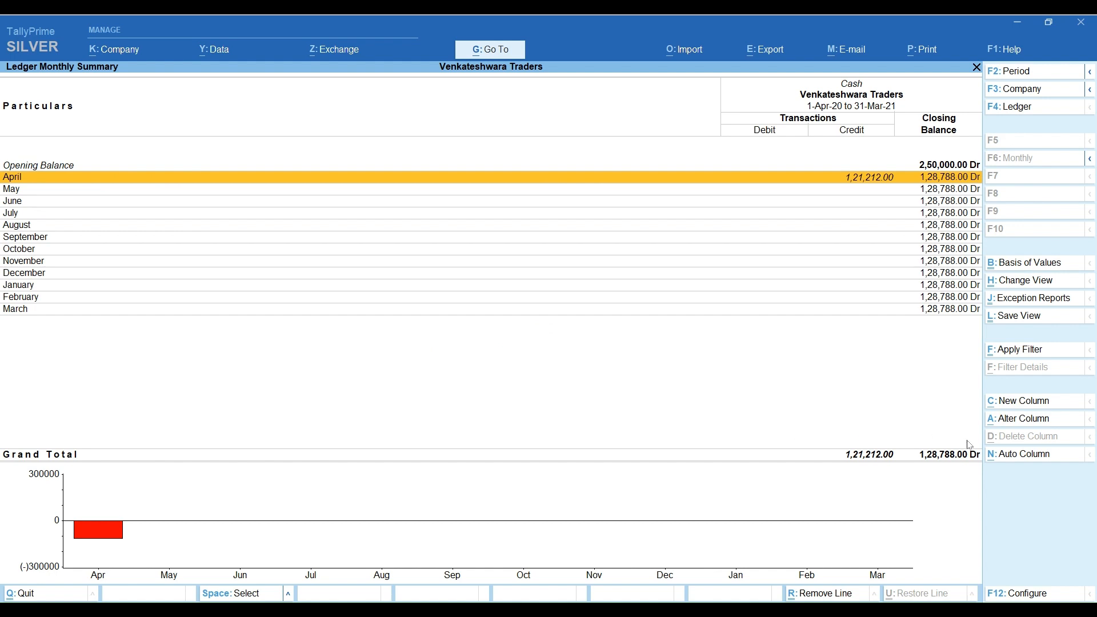
# Step: Add a column for the Bank of Baroda-Savings A/c ledger, covering 1-Apr-20 to 31-Mar-21 in base currency with actual values
pyautogui.click(1029, 407)
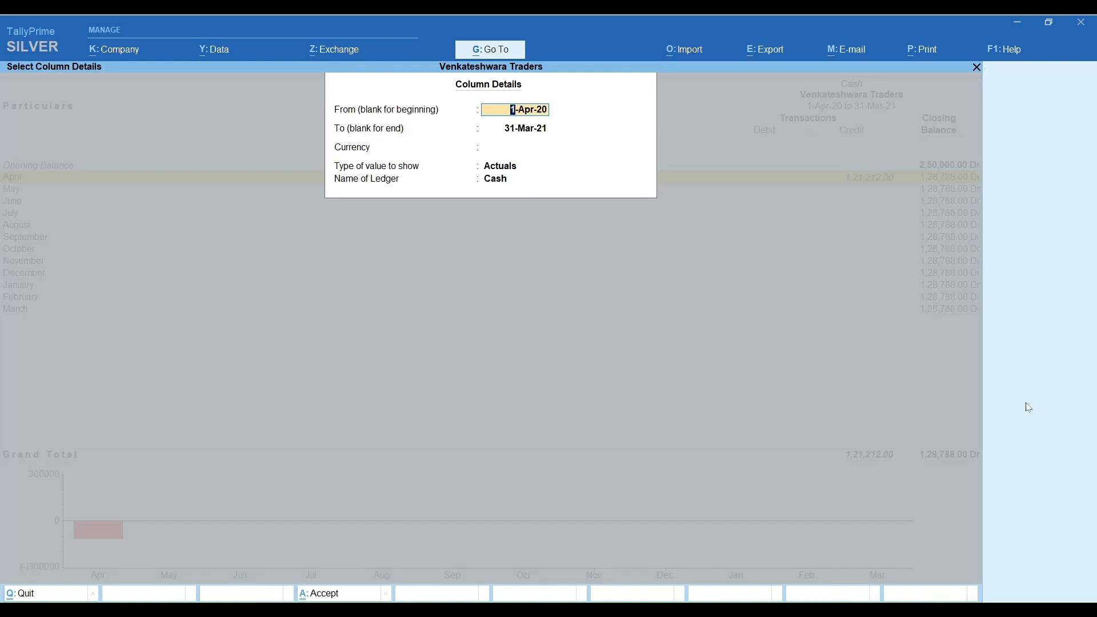
pyautogui.press('Return')
pyautogui.press('Return')
pyautogui.press('Return')
pyautogui.press('Return')
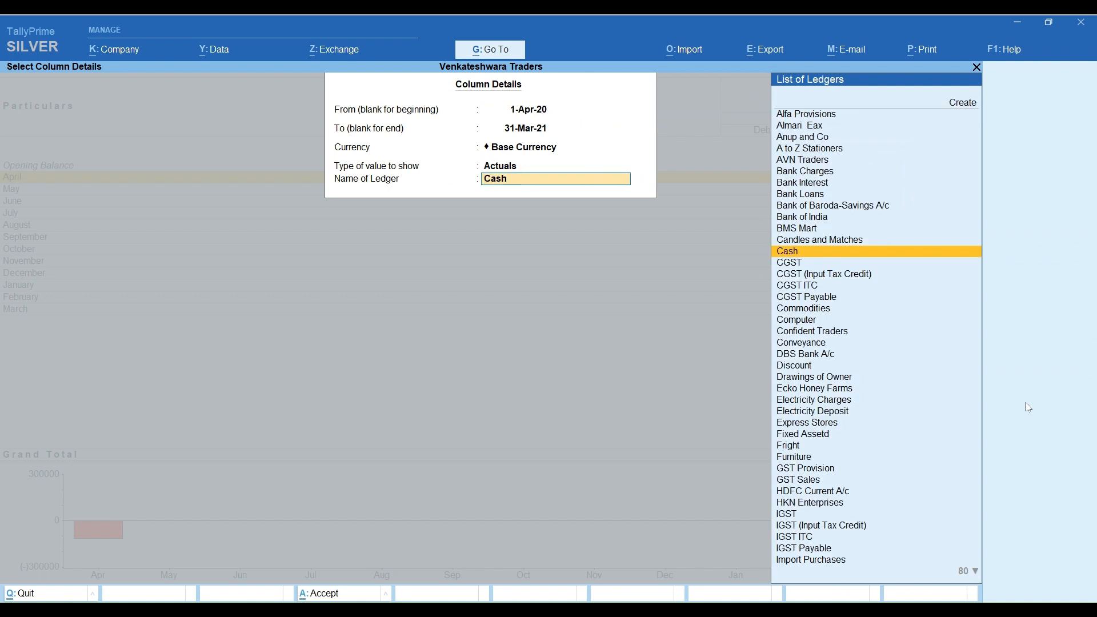
pyautogui.write('Ban')
pyautogui.press('Down')
pyautogui.press('Down')
pyautogui.press('Down')
pyautogui.press('Down')
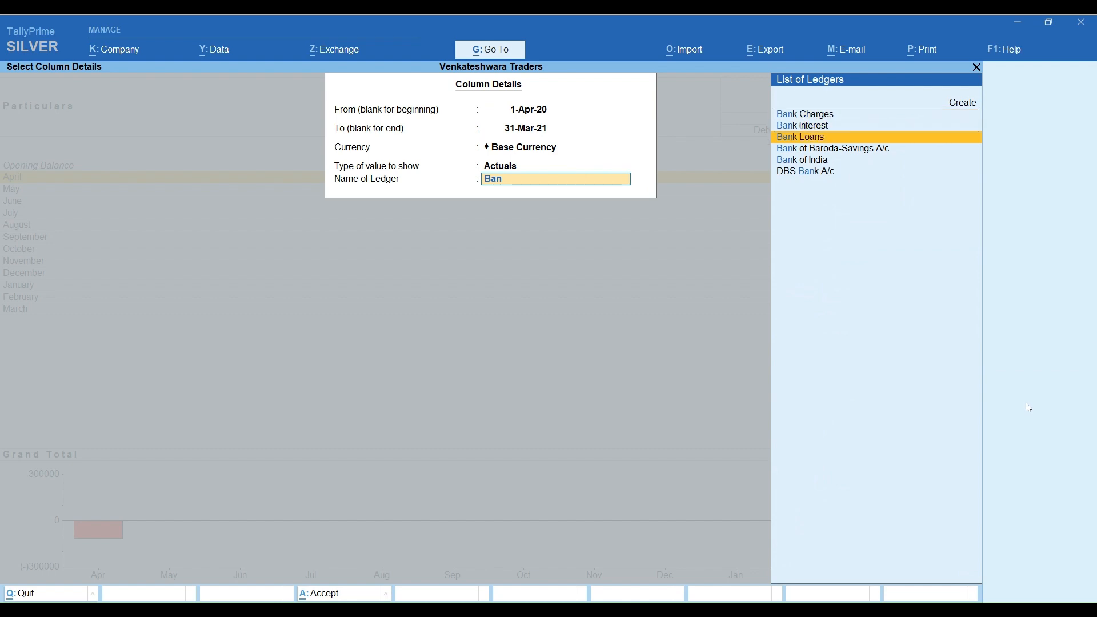
pyautogui.press('Return')
# Step: Compare the monthly Cash and Bank of Baroda-Savings A/c figures in the summary
pyautogui.press('Up')
pyautogui.press('Up')
pyautogui.press('Up')
pyautogui.press('Up')
pyautogui.press('Up')
pyautogui.press('Up')
pyautogui.press('Up')
pyautogui.press('Up')
pyautogui.press('Up')
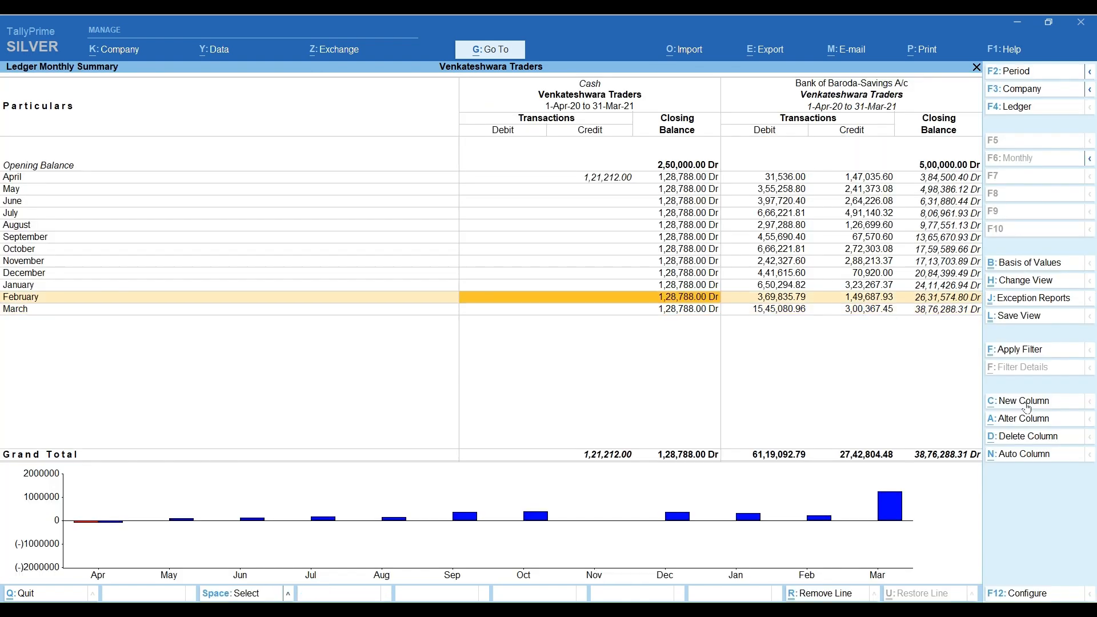
pyautogui.press('Up')
pyautogui.press('Up')
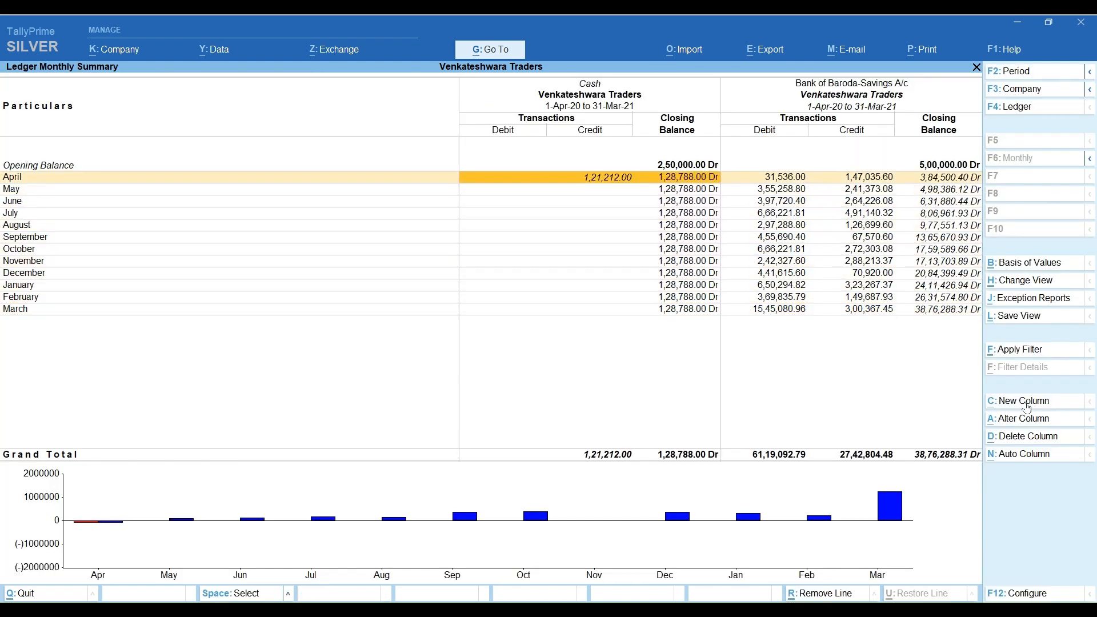
pyautogui.press('Down')
pyautogui.press('Down')
pyautogui.press('Down')
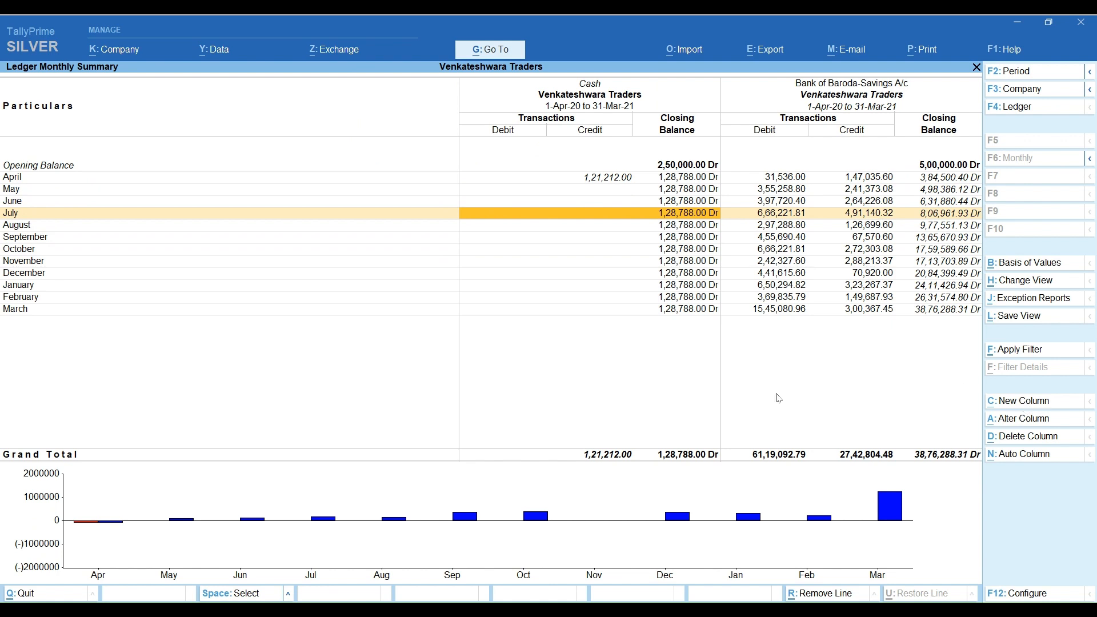
# Step: Start another column covering 1-Apr-20 to 31-Mar-21 in base currency with actual values
pyautogui.click(998, 404)
pyautogui.write('ban')
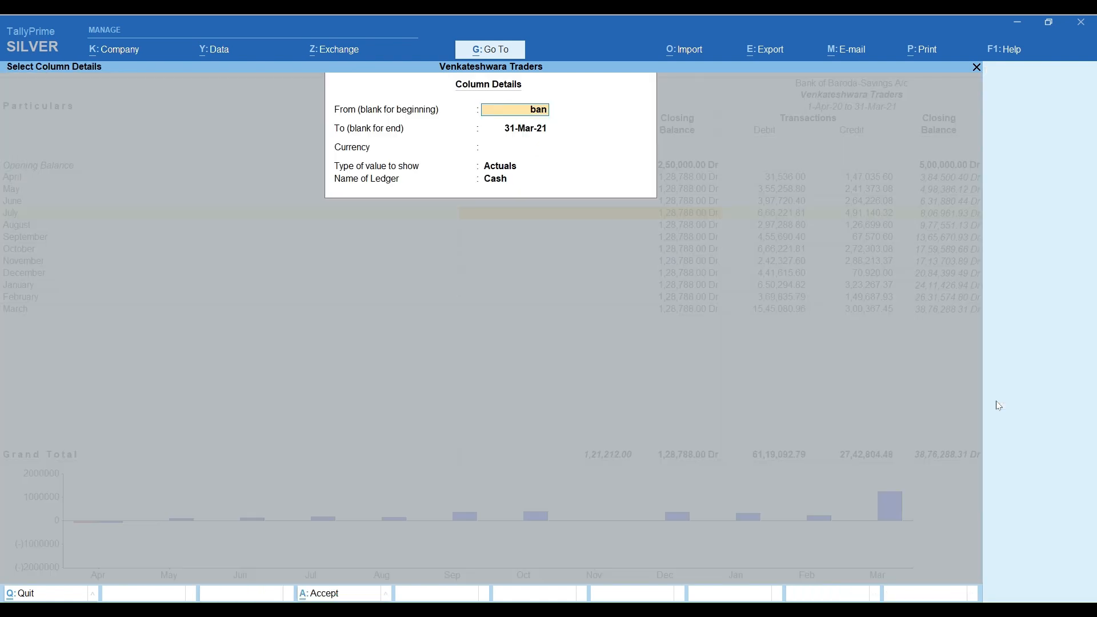
pyautogui.press('BackSpace')
pyautogui.press('BackSpace')
pyautogui.press('BackSpace')
pyautogui.write('apr 20')
pyautogui.press('Return')
pyautogui.press('Return')
pyautogui.press('Return')
pyautogui.press('Return')
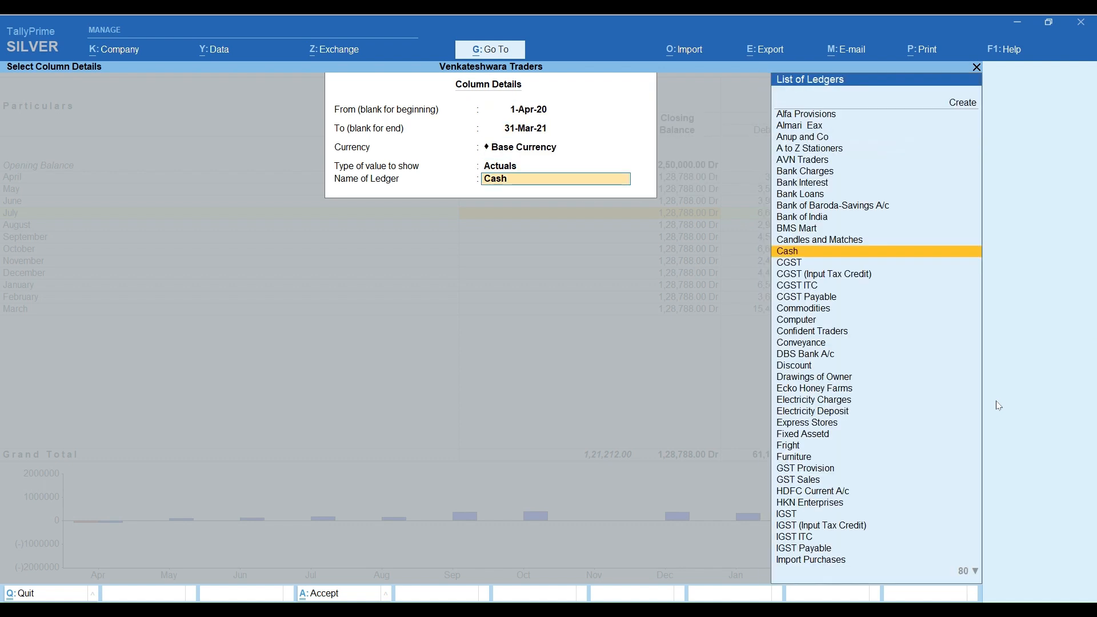
# Step: Choose Bank of India as the new column's ledger and add the column to the summary
pyautogui.write('Ban')
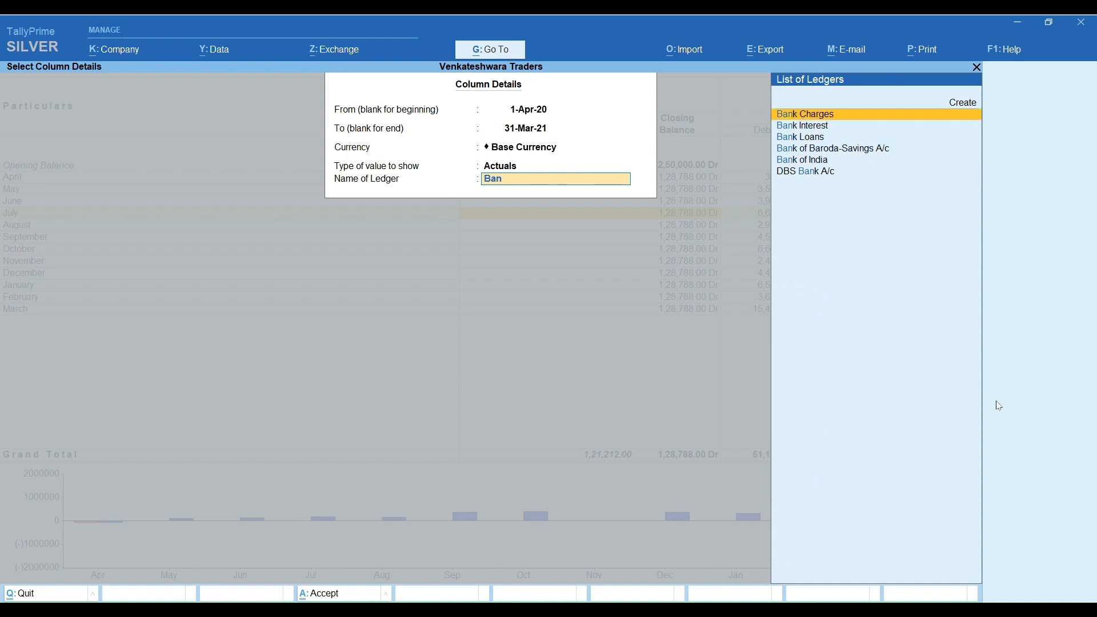
pyautogui.press('Down')
pyautogui.press('Down')
pyautogui.press('Down')
pyautogui.press('Down')
pyautogui.press('Return')
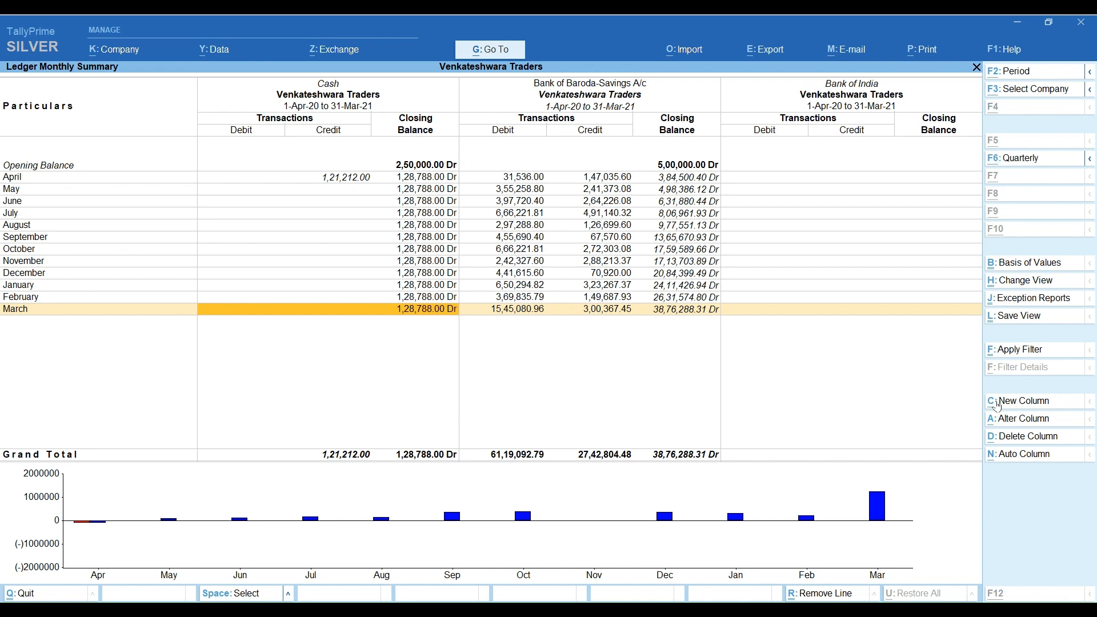
# Step: Add a column for the DBS Bank A/c ledger, covering 1-Apr-20 to 31-Mar-21 in base currency with actual values
pyautogui.hotkey('alt', 'c')
pyautogui.press('Return')
pyautogui.press('Return')
pyautogui.press('Return')
pyautogui.press('Return')
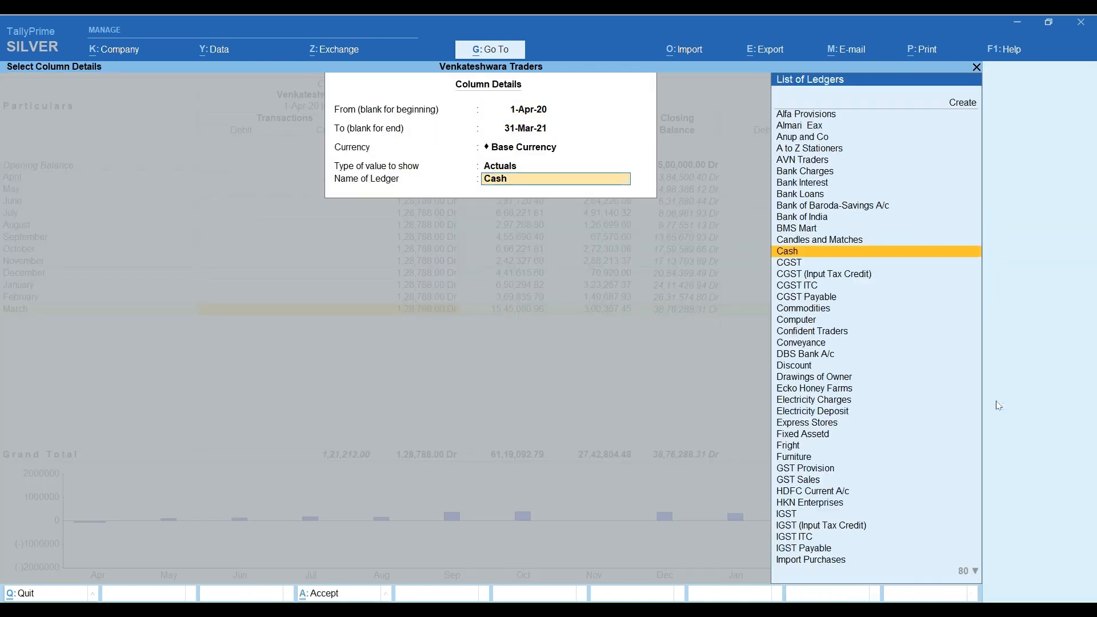
pyautogui.write('Ban')
pyautogui.press('Down')
pyautogui.press('Down')
pyautogui.press('Down')
pyautogui.press('Down')
pyautogui.press('Down')
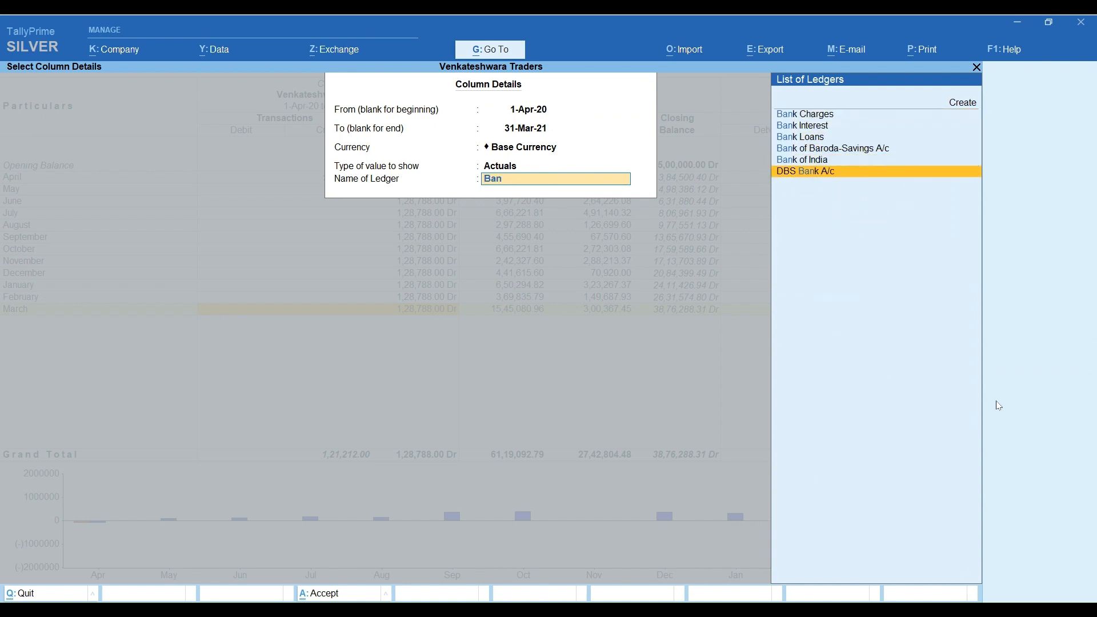
pyautogui.press('Up')
pyautogui.press('Return')
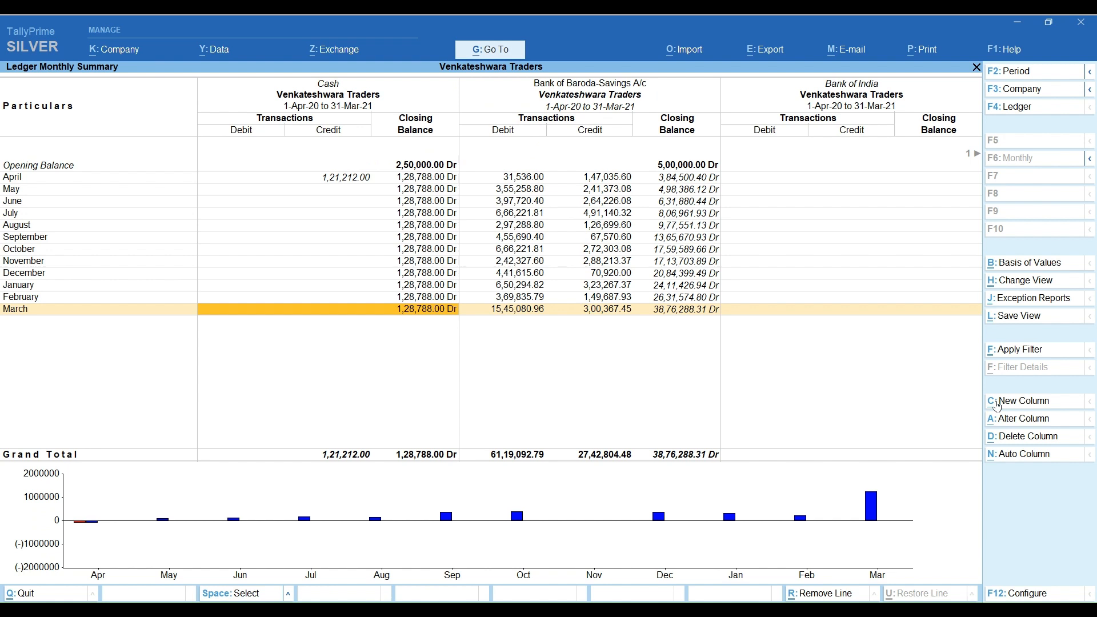
# Step: Check the added bank columns across to DBS Bank A/c
pyautogui.press('Right')
pyautogui.press('Right')
pyautogui.press('Right')
pyautogui.press('Up')
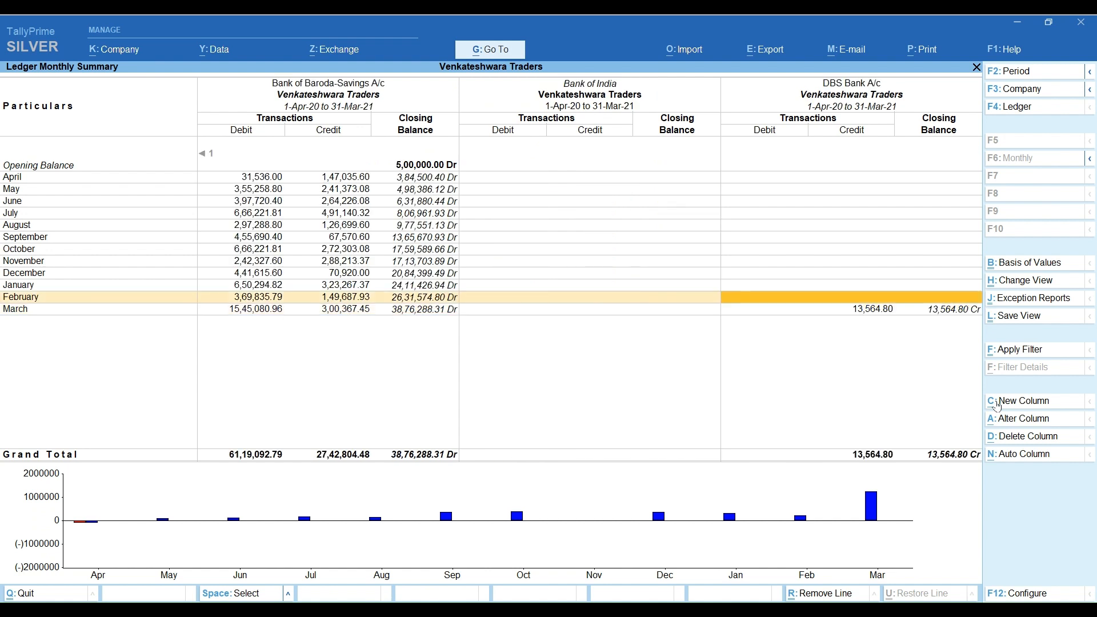
pyautogui.press('Up')
# Step: Select the Bank of India column and delete it from the monthly summary
pyautogui.press('Left')
pyautogui.press('Up')
pyautogui.press('Up')
pyautogui.press('Up')
pyautogui.press('Up')
pyautogui.press('Up')
pyautogui.press('Up')
pyautogui.press('Up')
pyautogui.press('Up')
pyautogui.press('Up')
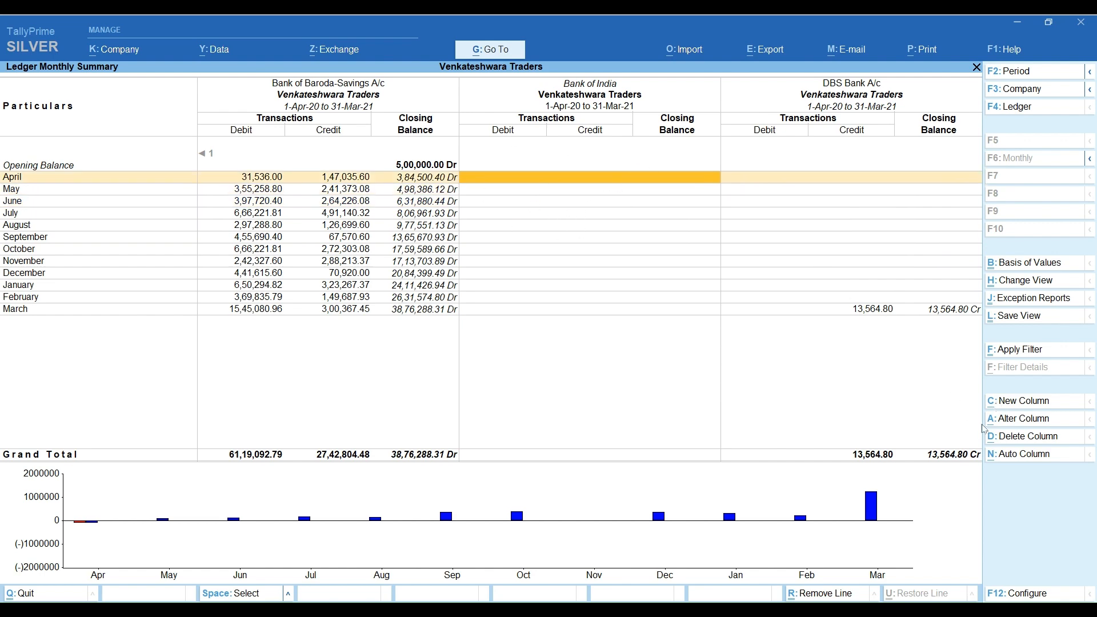
pyautogui.click(1015, 441)
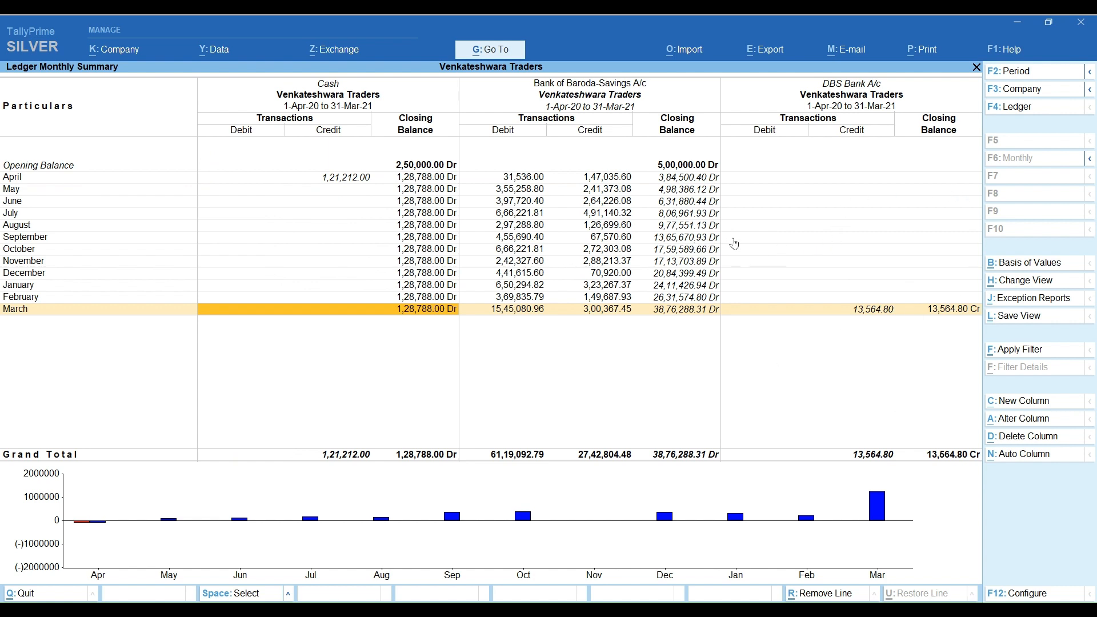
# Step: Review the monthly summary's configuration options, including periodicity and graph display, keep them as they are, and close the summary
pyautogui.press('F12')
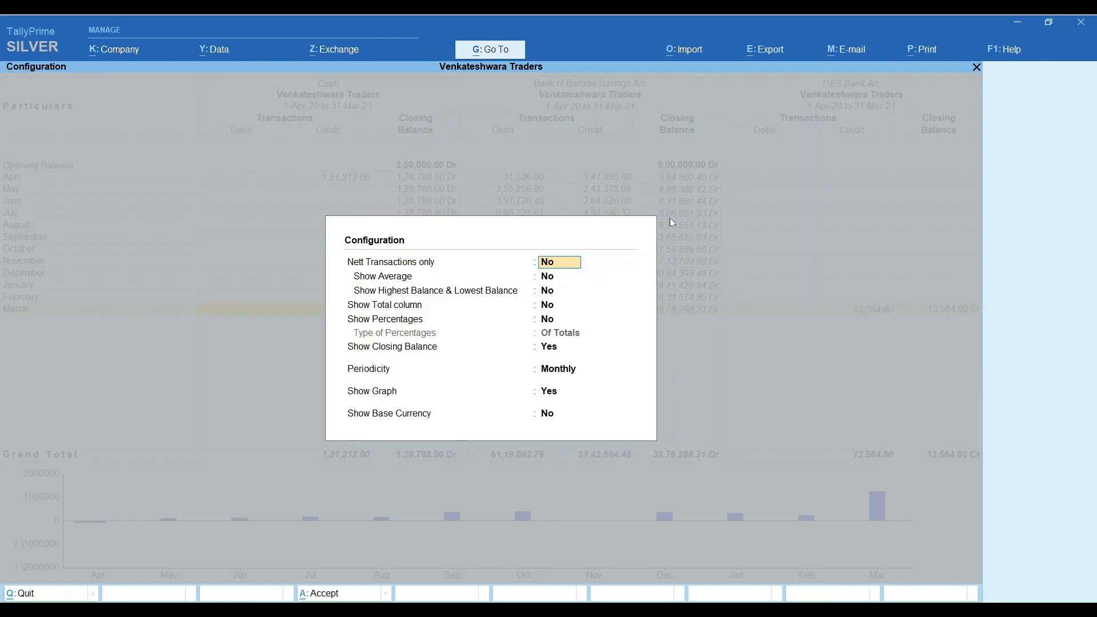
pyautogui.press('Return')
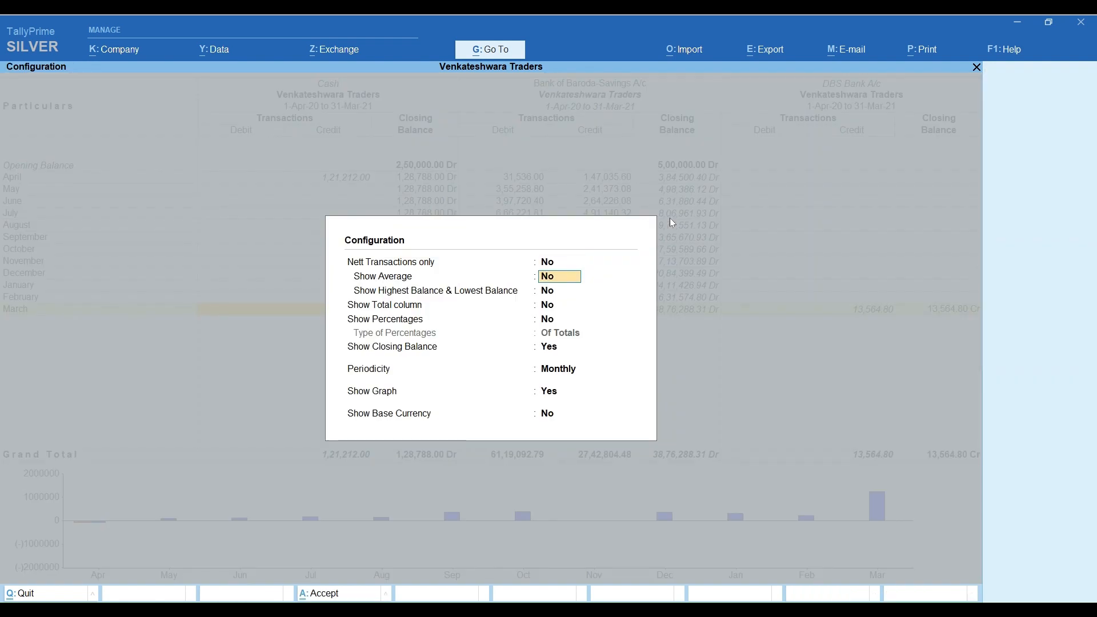
pyautogui.press('Return')
pyautogui.press('Return')
pyautogui.press('Return')
pyautogui.press('Return')
pyautogui.press('Return')
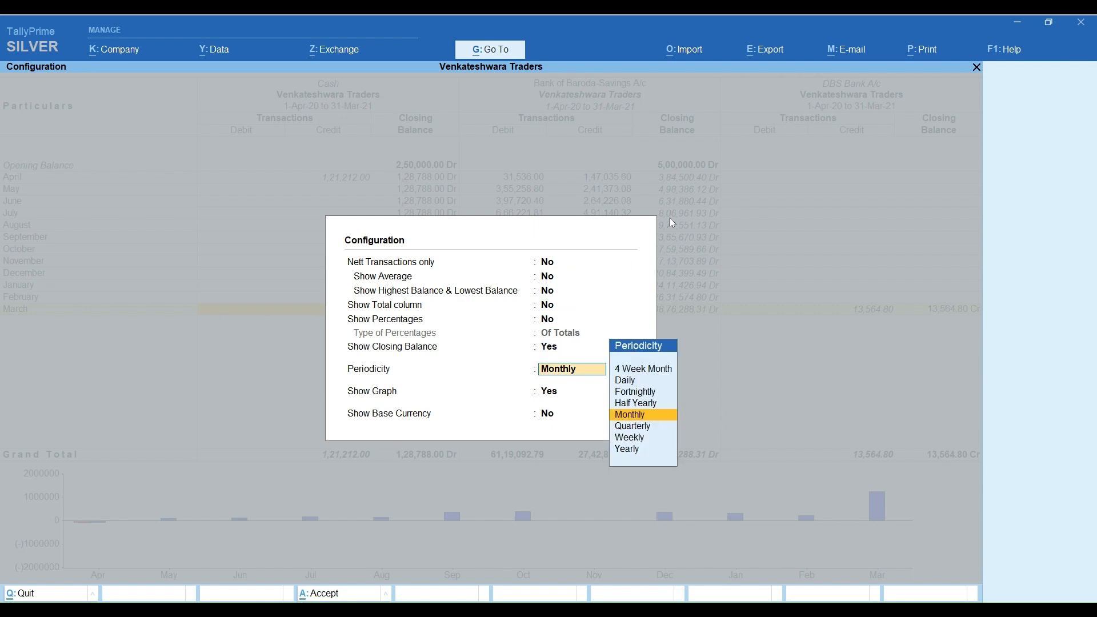
pyautogui.press('Return')
pyautogui.press('Return')
pyautogui.press('Return')
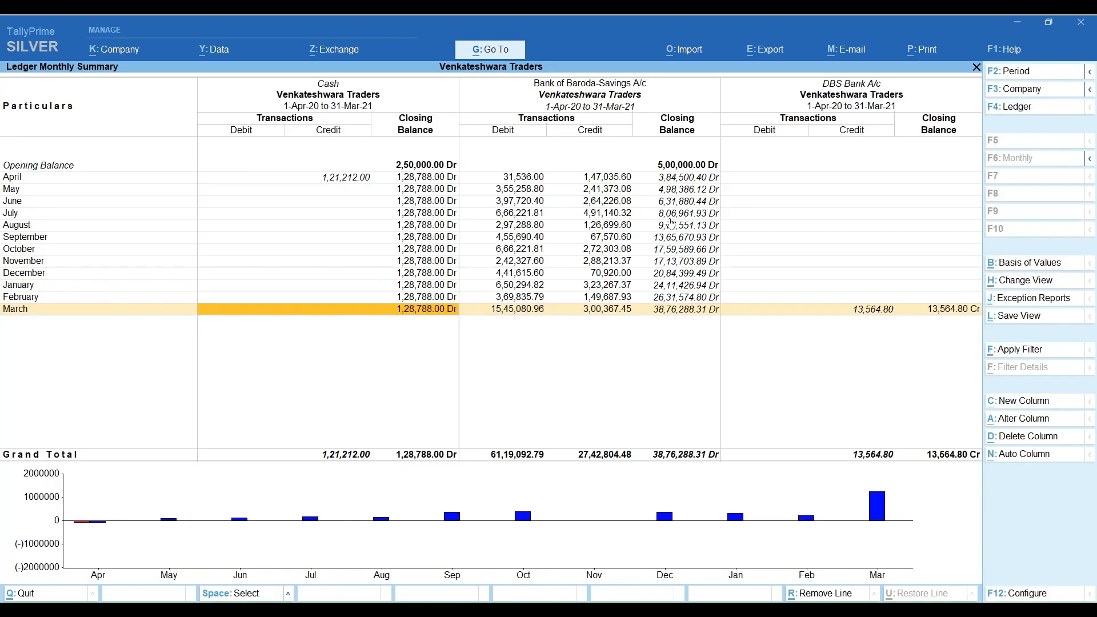
pyautogui.press('Up')
pyautogui.press('Up')
pyautogui.press('Escape')
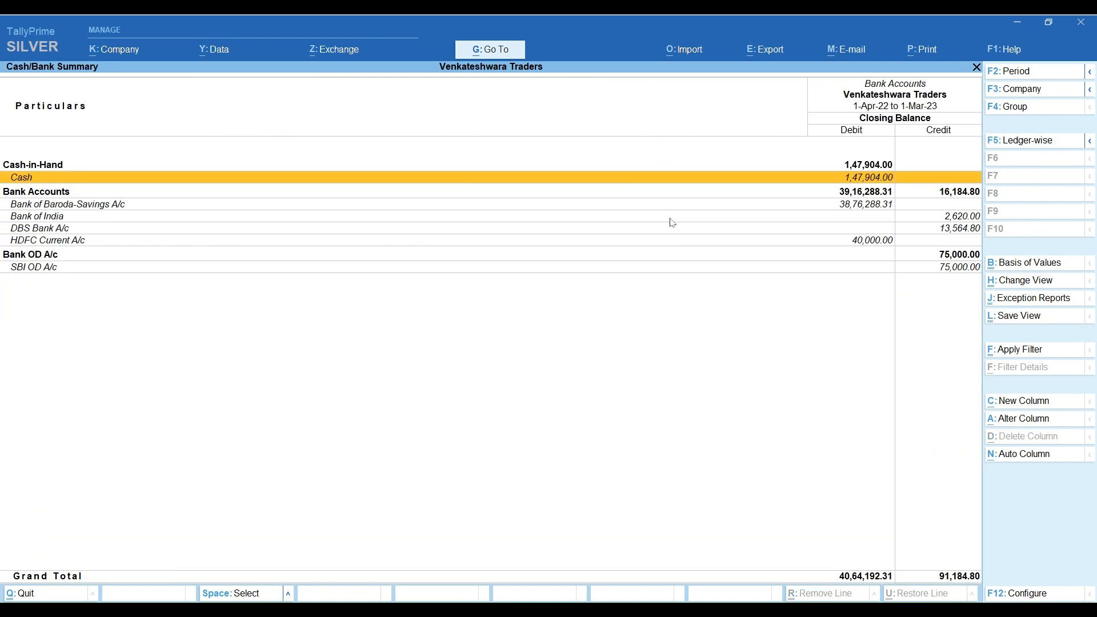
# Step: View the ledger vouchers of Alfa Provisions and return to the Account Books list
pyautogui.press('Escape')
pyautogui.press('Down')
pyautogui.press('Return')
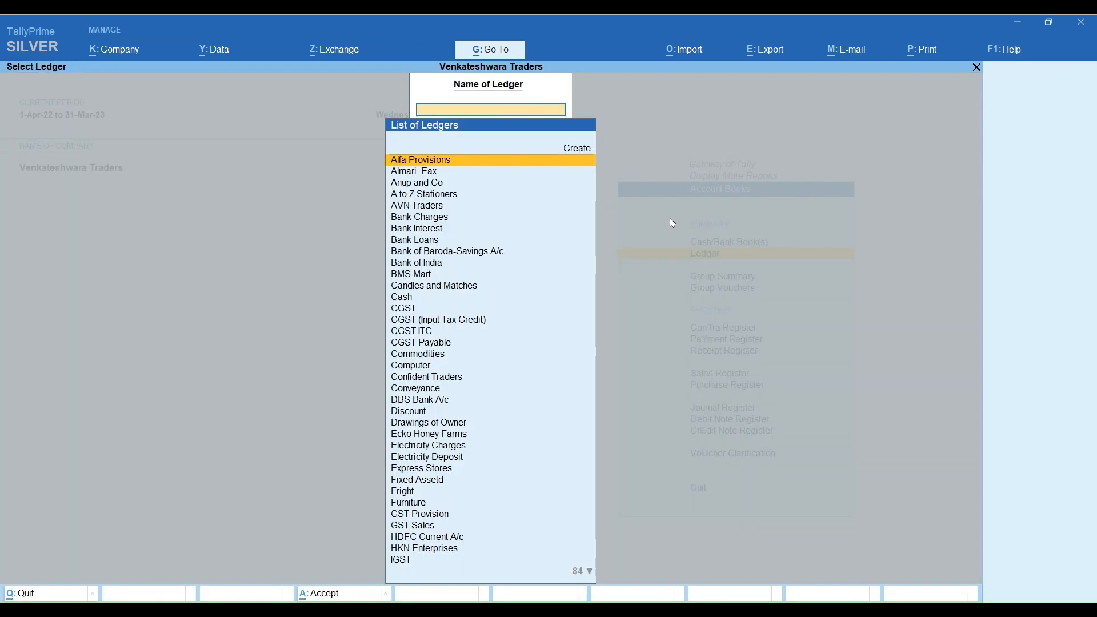
pyautogui.press('Return')
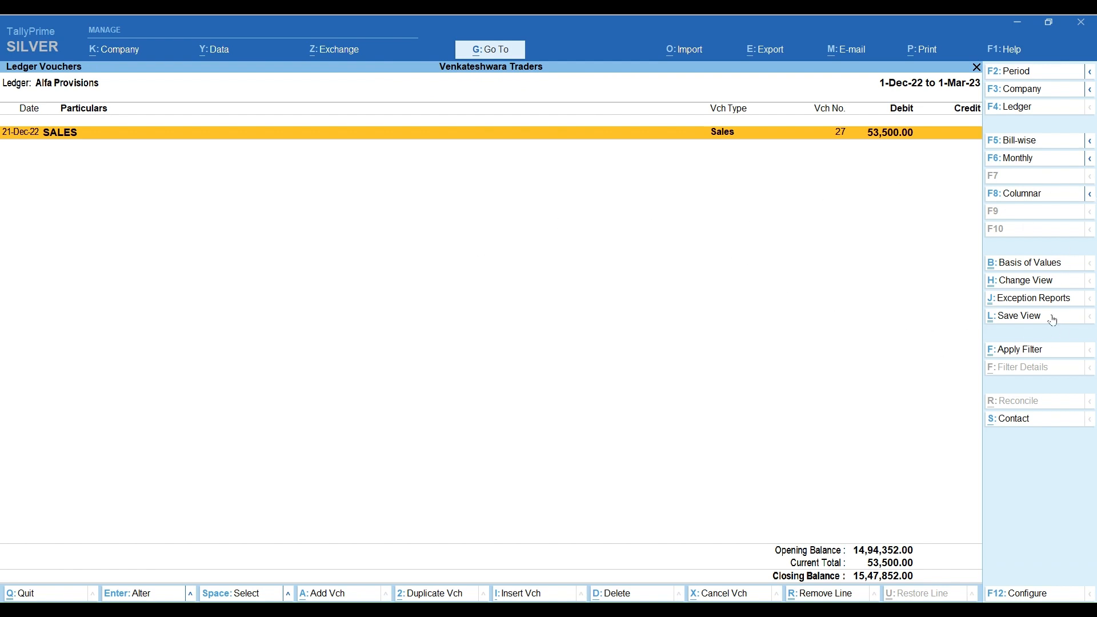
pyautogui.press('Escape')
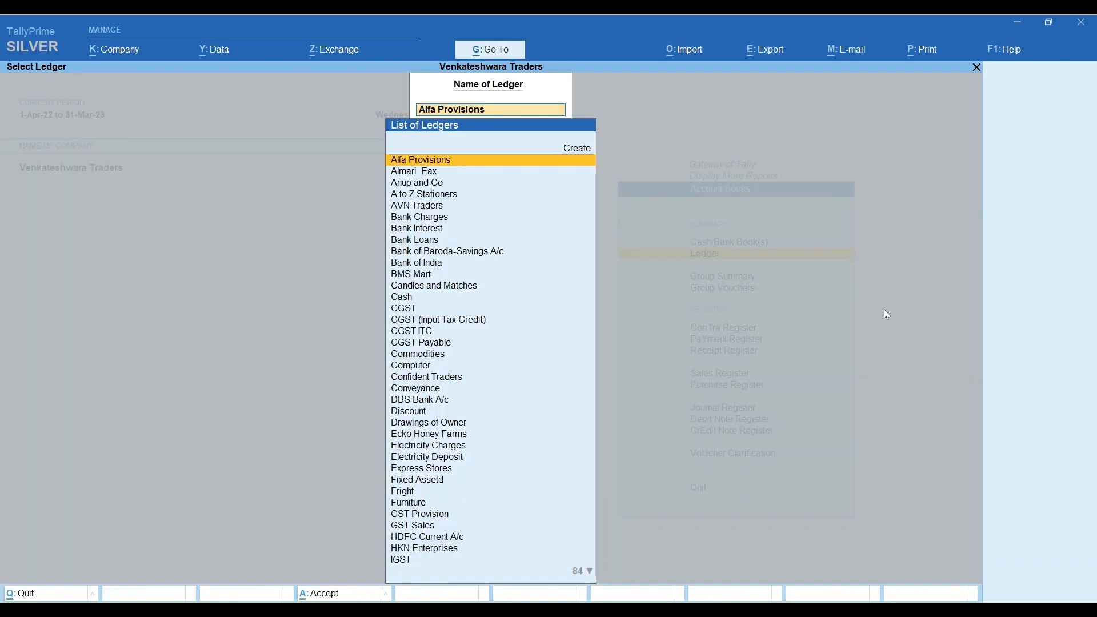
pyautogui.press('Escape')
pyautogui.press('Escape')
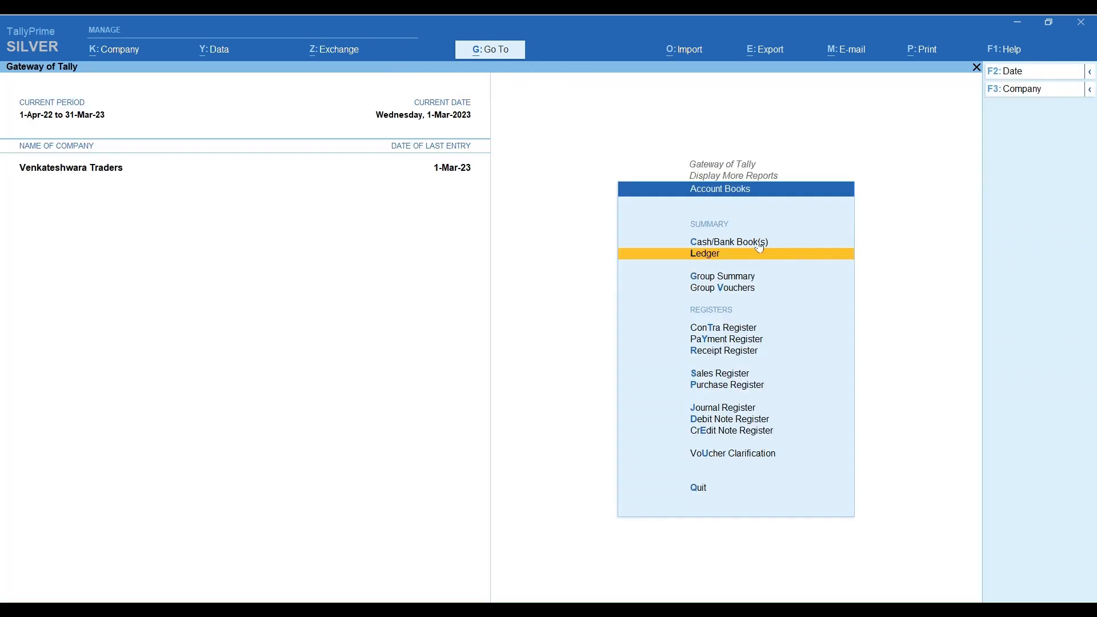
# Step: View the Contra Register and the Payment Register in turn and return to the Account Books list
pyautogui.click(747, 331)
pyautogui.press('Escape')
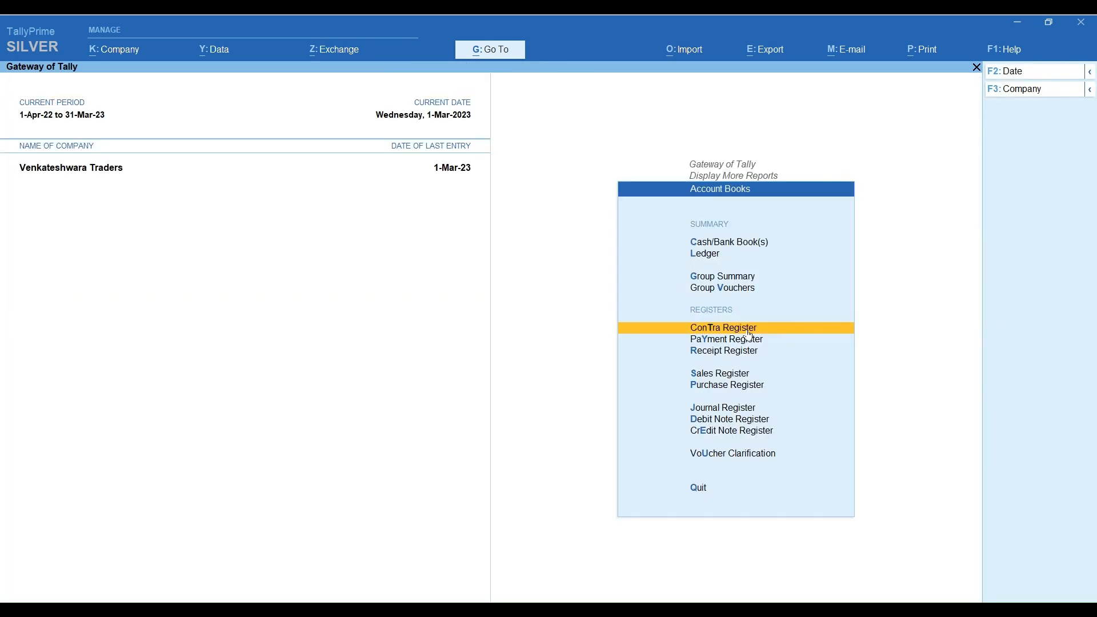
pyautogui.press('Down')
pyautogui.press('Return')
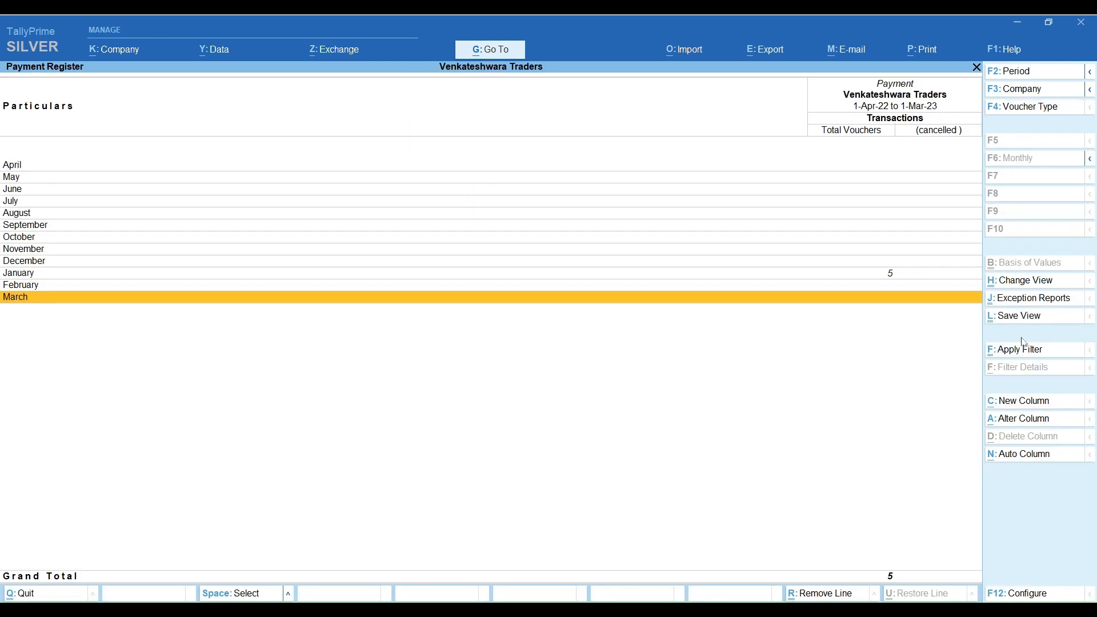
pyautogui.press('Escape')
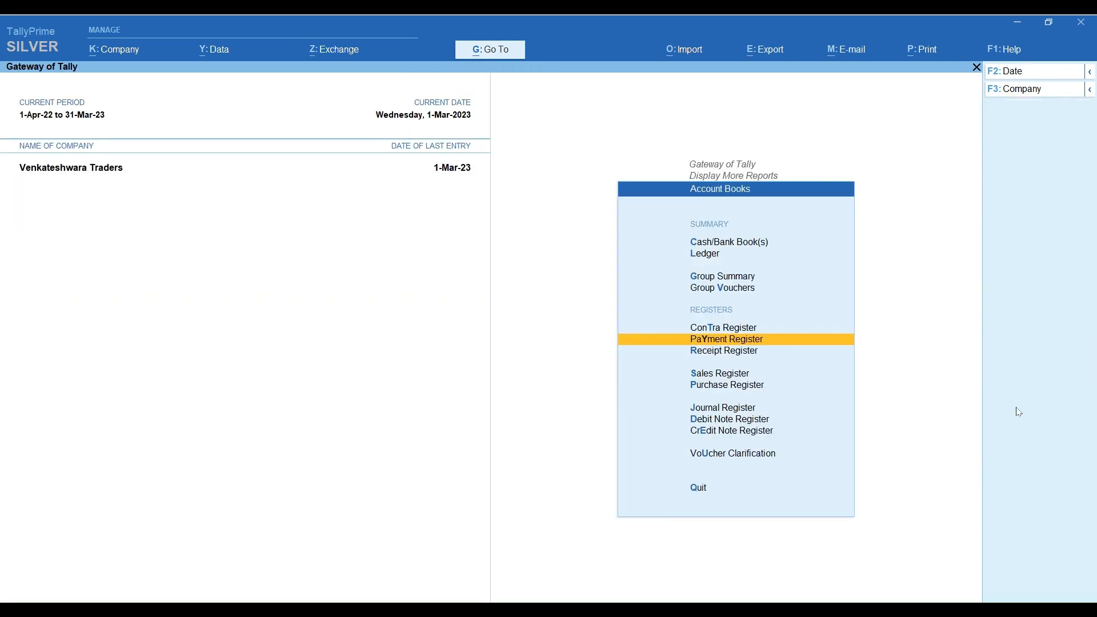
# Step: Leave the Account Books list and the additional reports, and open the Stock Summary from the Gateway of Tally
pyautogui.press('Down')
pyautogui.press('Down')
pyautogui.press('Down')
pyautogui.press('Down')
pyautogui.press('Down')
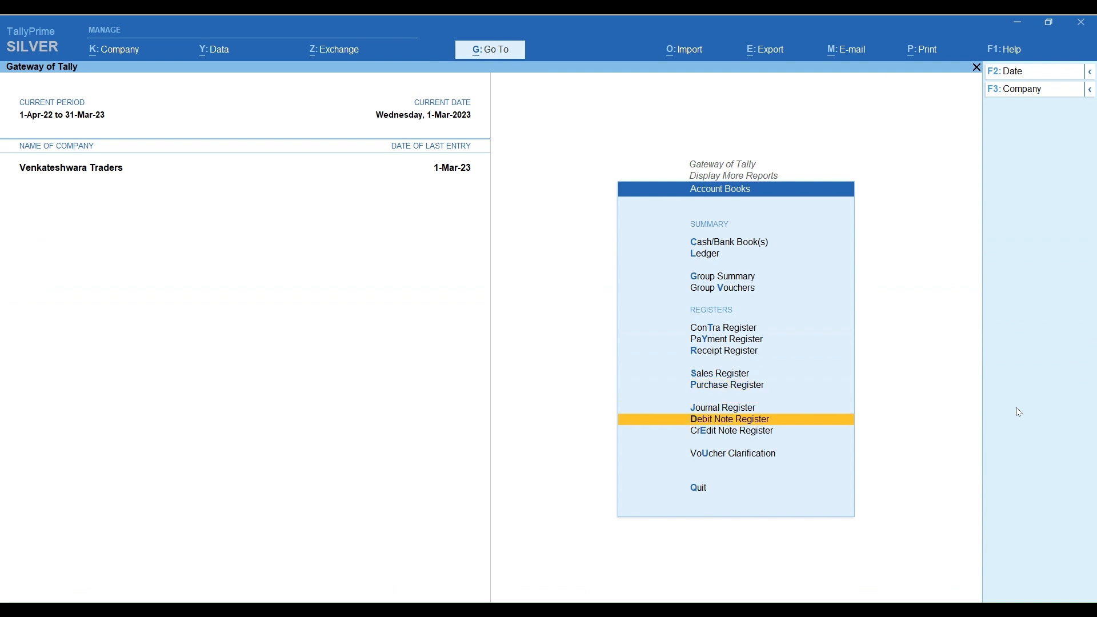
pyautogui.press('Escape')
pyautogui.press('Down')
pyautogui.press('Down')
pyautogui.press('Down')
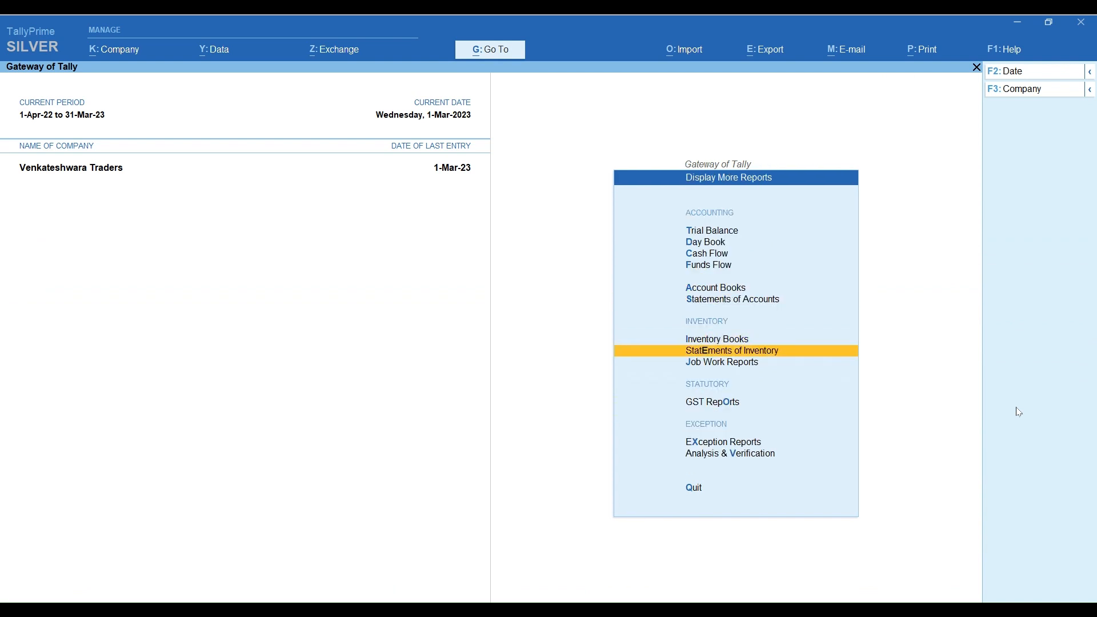
pyautogui.press('Escape')
pyautogui.press('Down')
pyautogui.press('Down')
pyautogui.press('Down')
pyautogui.press('Down')
pyautogui.press('Down')
pyautogui.press('Down')
pyautogui.press('Down')
pyautogui.press('Down')
pyautogui.press('Down')
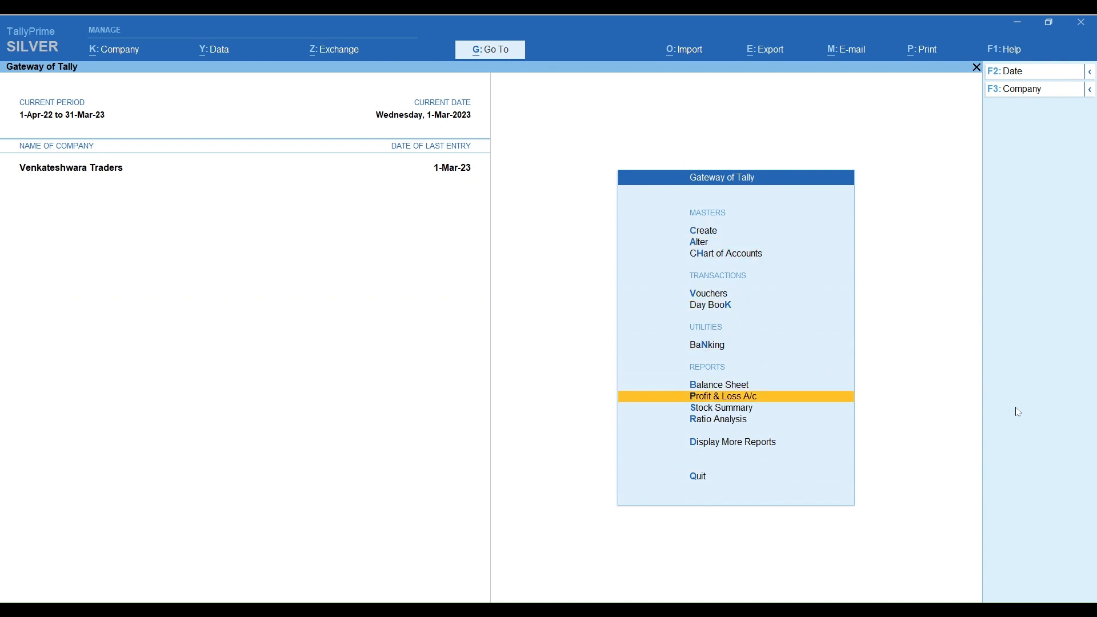
pyautogui.press('Down')
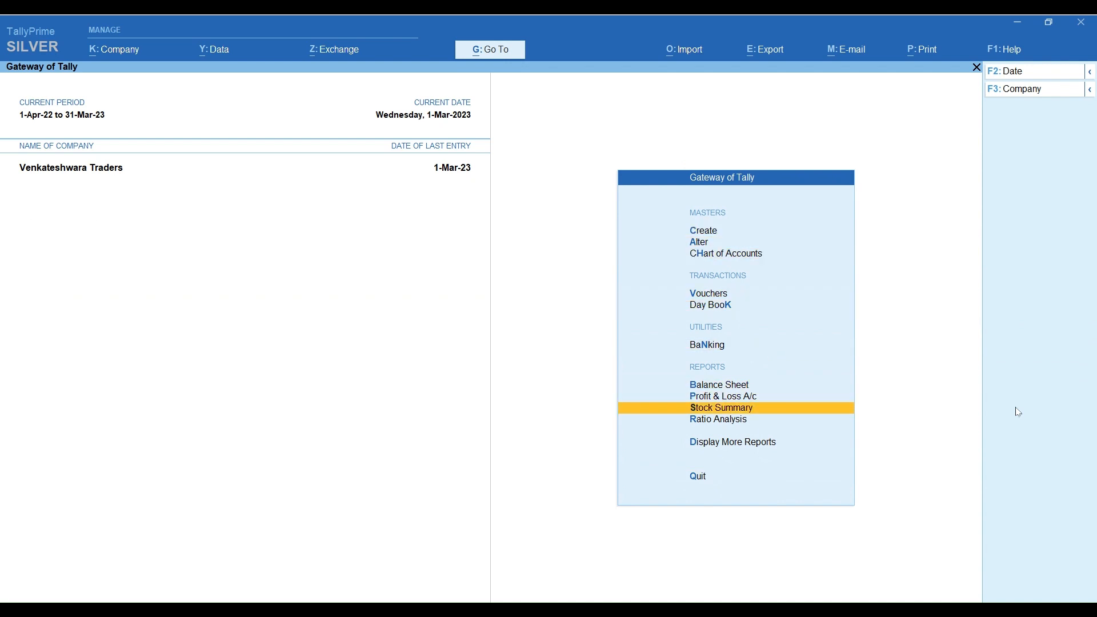
pyautogui.press('Return')
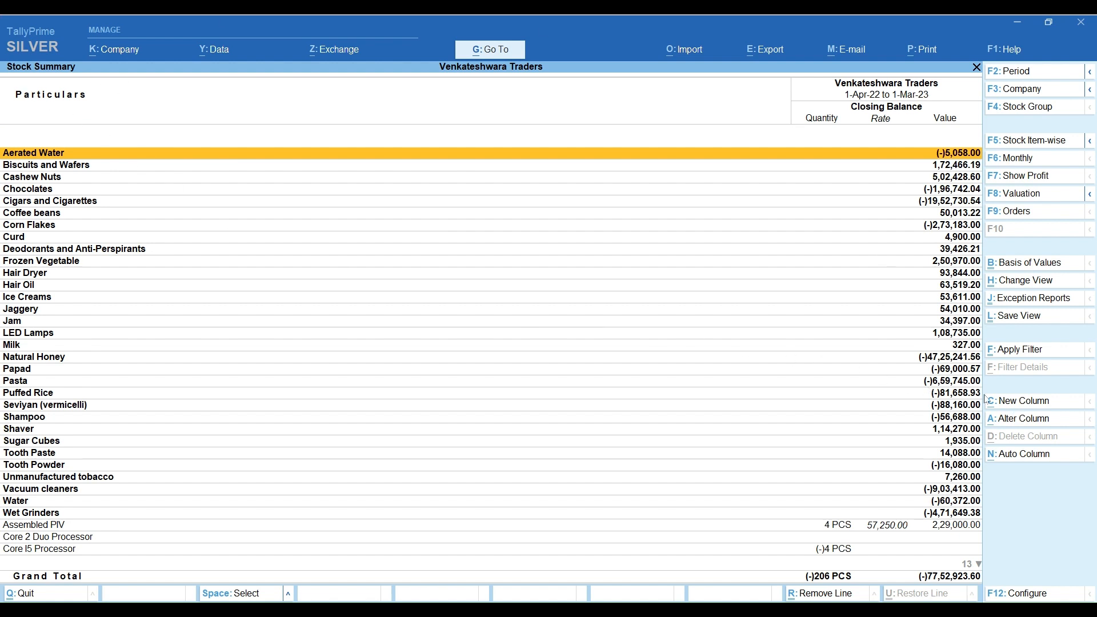
# Step: Examine the types of values offered for a new Stock Summary column, including Nett Stock and Saleable Stock, and leave without adding the column
pyautogui.click(1020, 402)
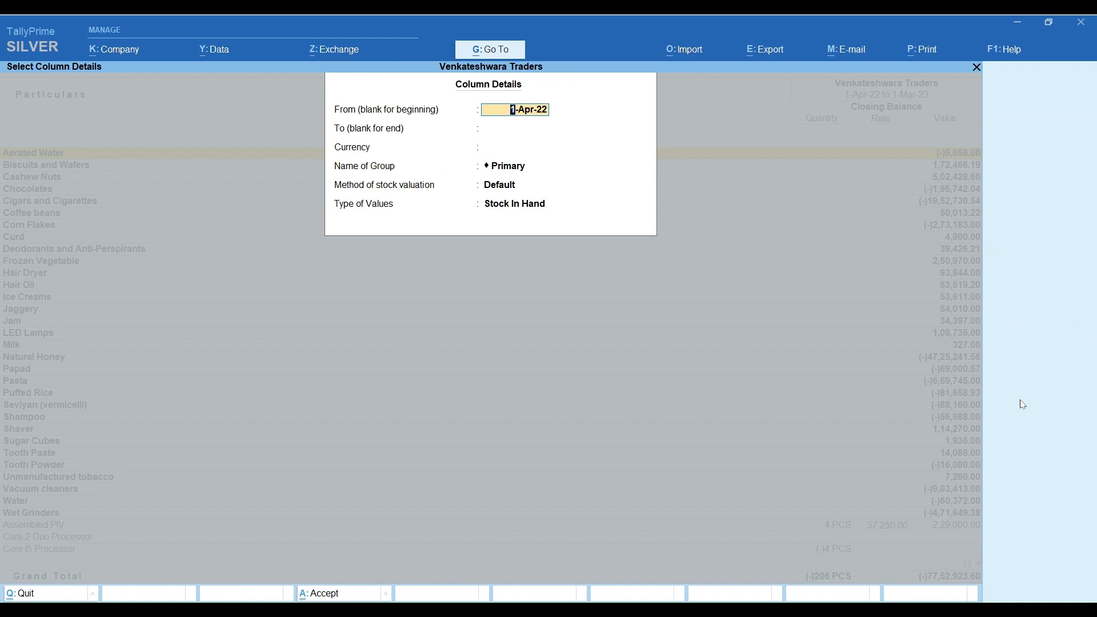
pyautogui.press('Return')
pyautogui.press('Return')
pyautogui.press('Return')
pyautogui.press('Return')
pyautogui.press('Return')
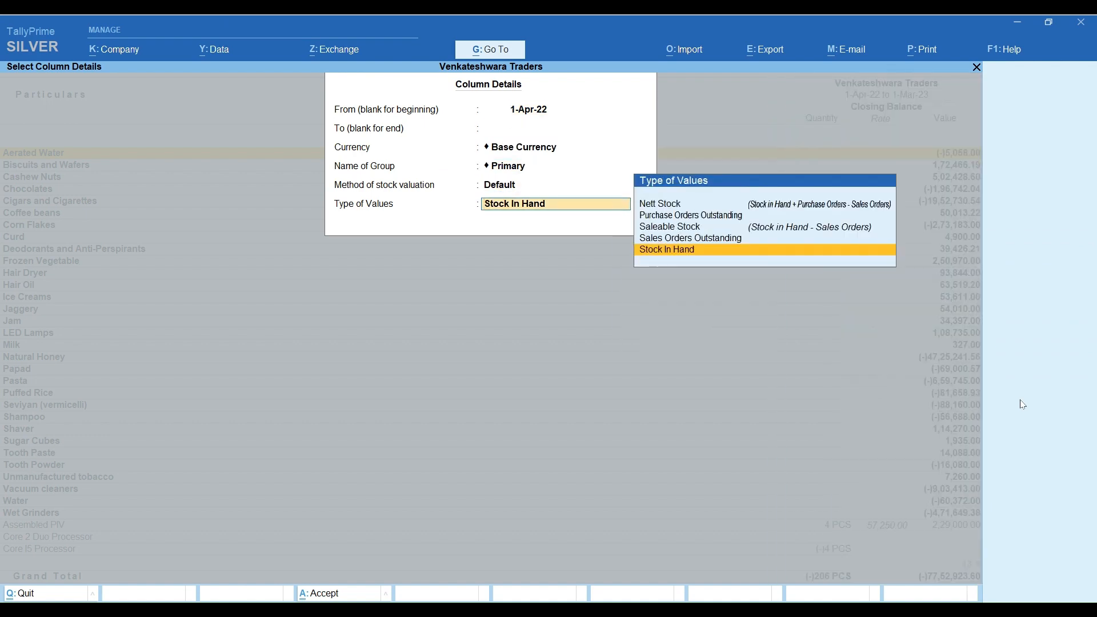
pyautogui.press('Up')
pyautogui.press('Up')
pyautogui.press('Up')
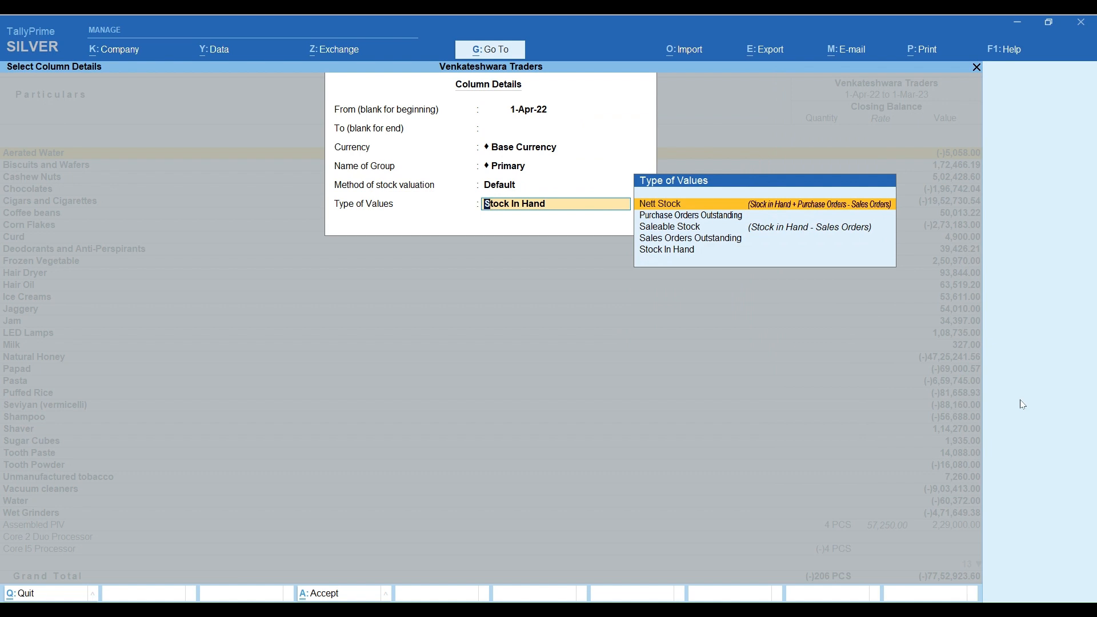
pyautogui.press('Down')
pyautogui.press('Down')
pyautogui.press('Up')
pyautogui.press('Up')
pyautogui.press('Down')
pyautogui.press('Down')
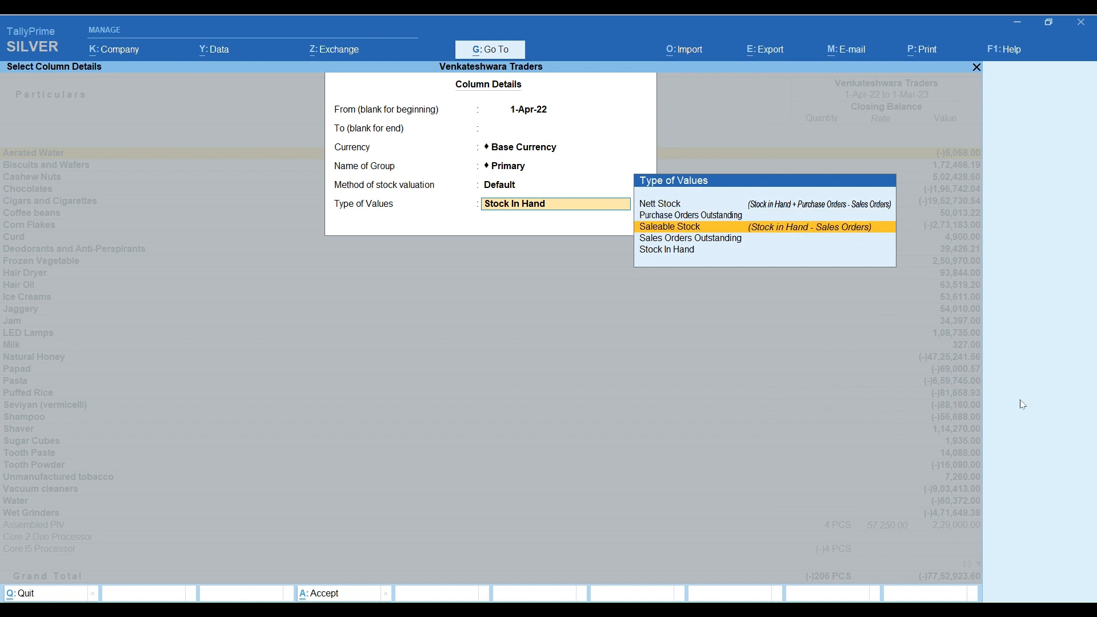
pyautogui.press('Up')
pyautogui.press('Up')
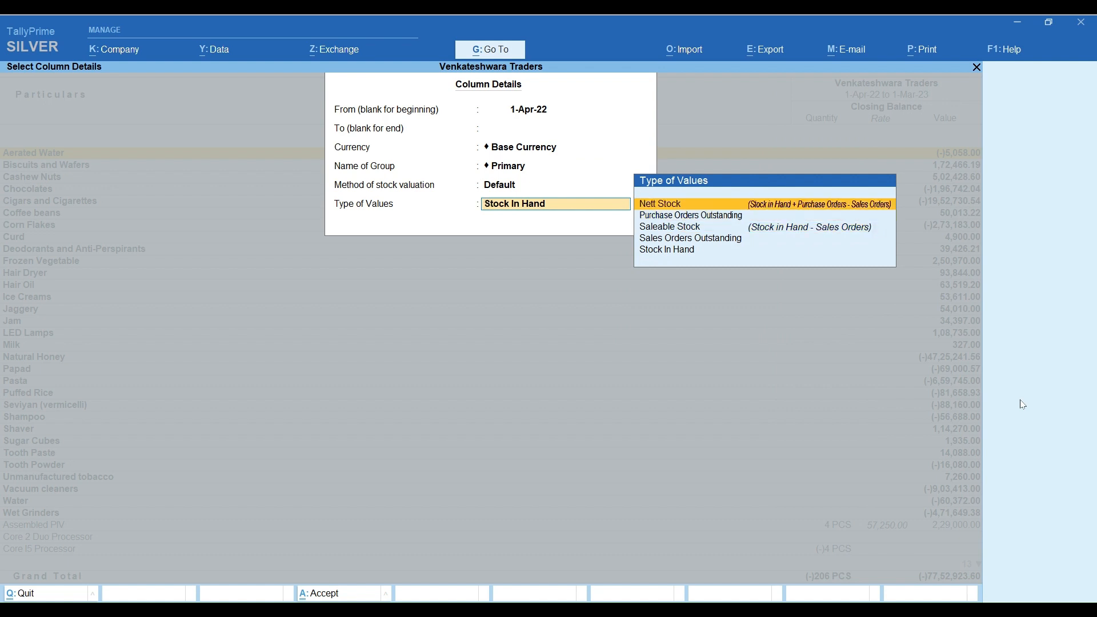
pyautogui.press('Down')
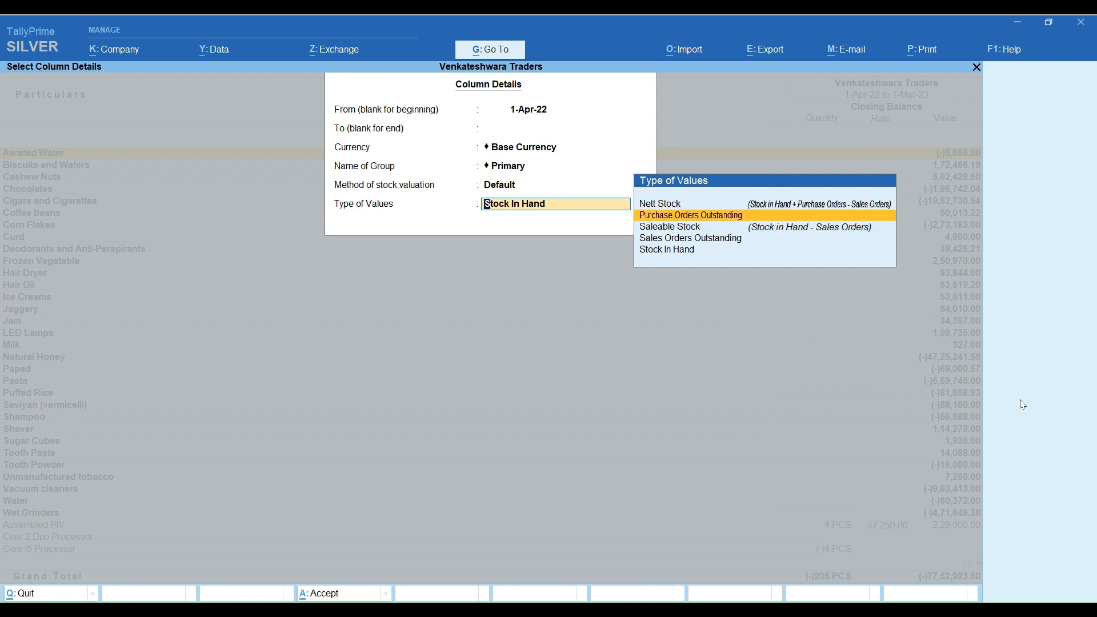
pyautogui.press('Down')
pyautogui.press('Down')
pyautogui.press('Escape')
pyautogui.press('Escape')
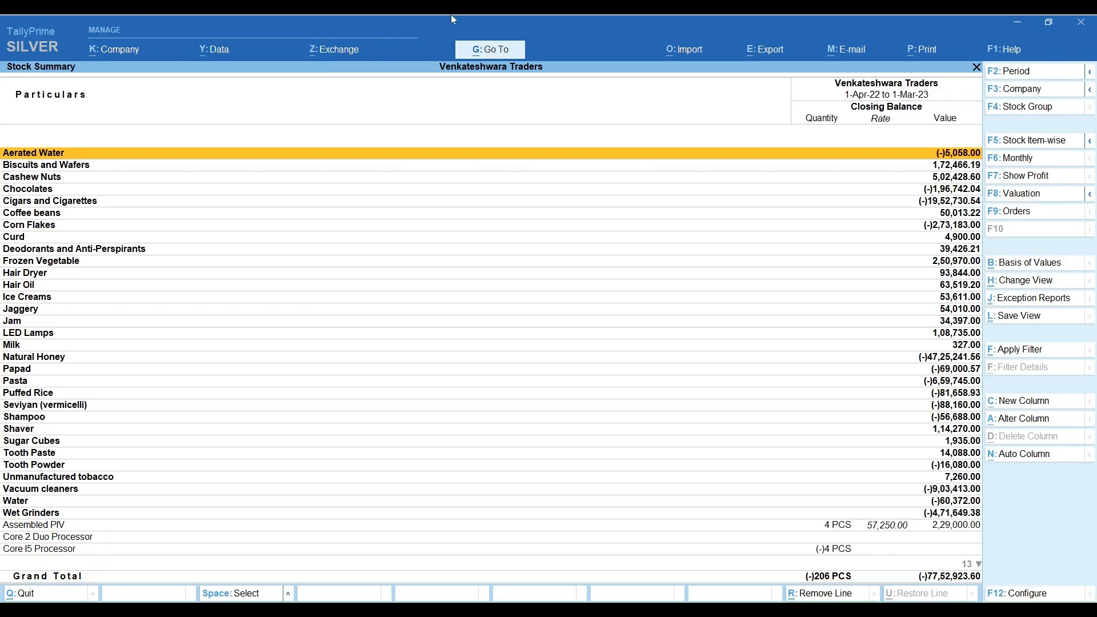
# Step: Show the Stock Summary stock item-wise and set its period to begin on 1-Apr-20
pyautogui.click(1028, 140)
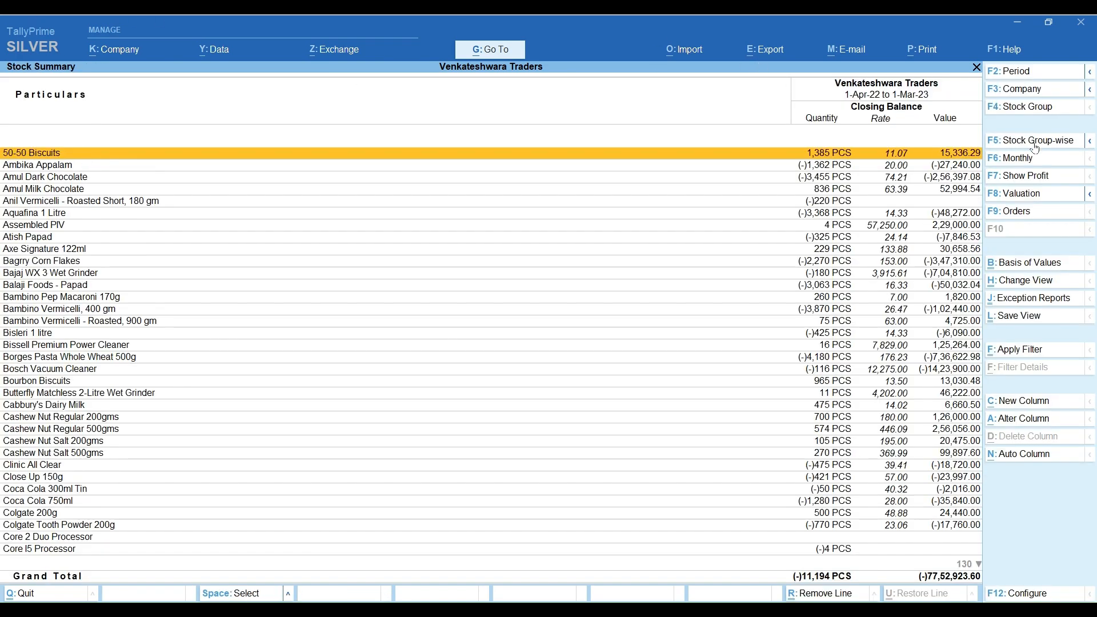
pyautogui.click(1008, 400)
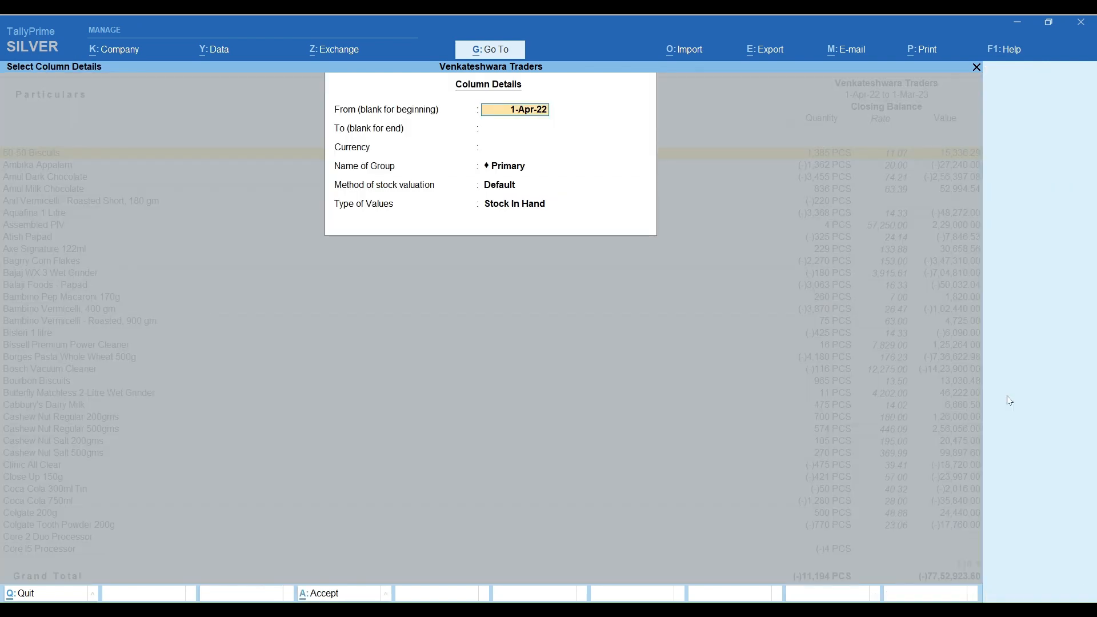
pyautogui.press('Escape')
pyautogui.press('F2')
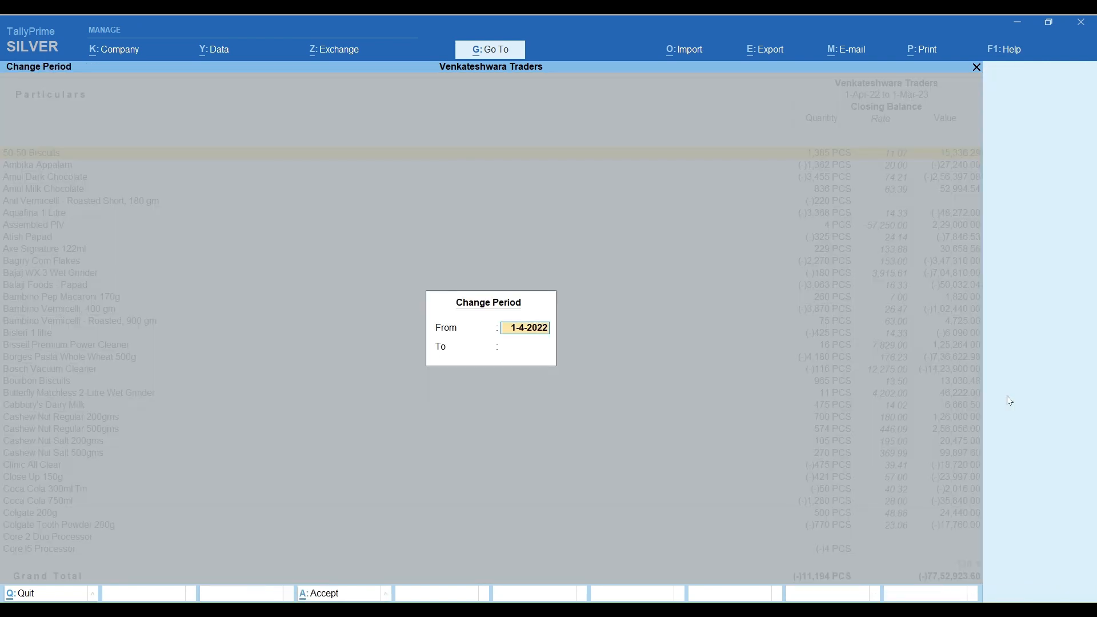
pyautogui.write('apr 20')
pyautogui.press('Return')
pyautogui.press('Return')
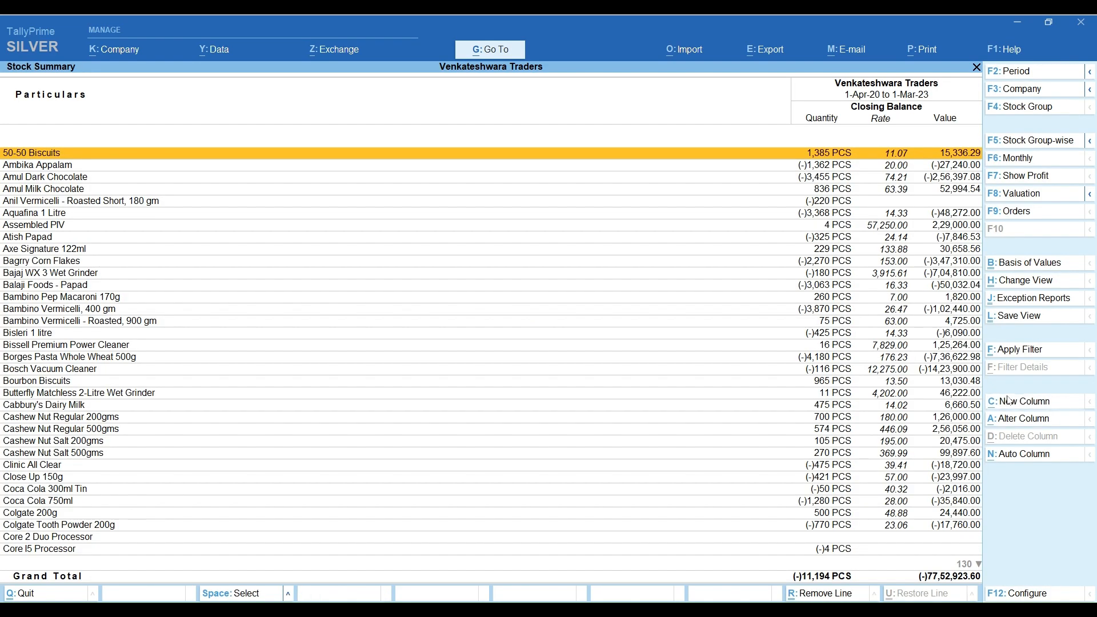
# Step: Start a new stock column from 1-Apr-20 in Base Currency, look through the stock groups and keep Primary as the group
pyautogui.click(1008, 400)
pyautogui.press('Return')
pyautogui.press('Return')
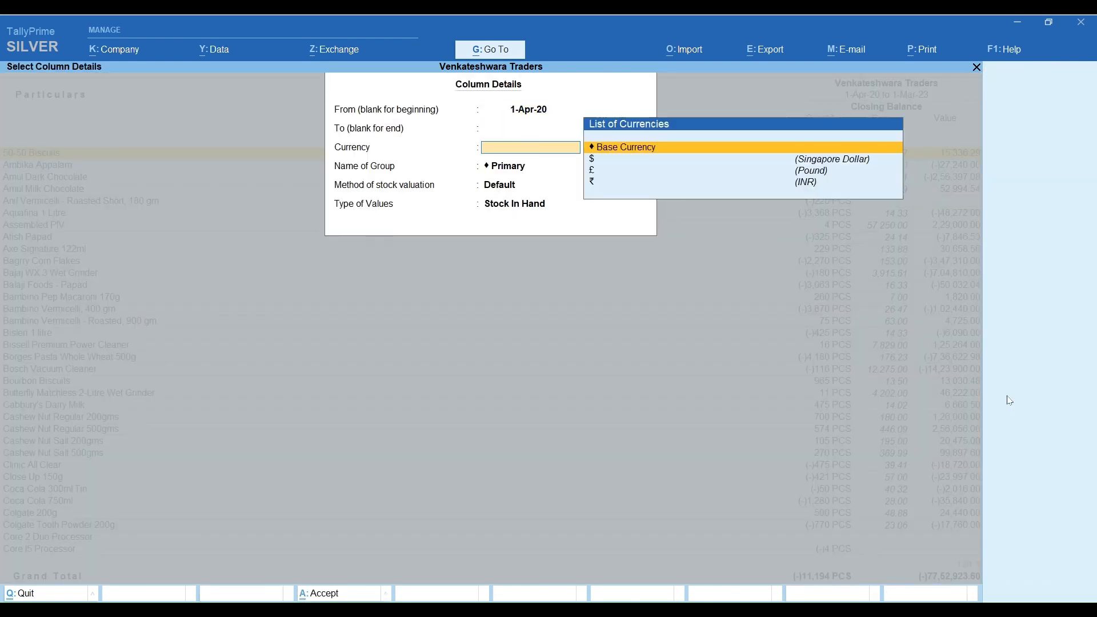
pyautogui.press('Return')
pyautogui.press('Down')
pyautogui.press('Down')
pyautogui.press('Down')
pyautogui.press('Down')
pyautogui.press('Down')
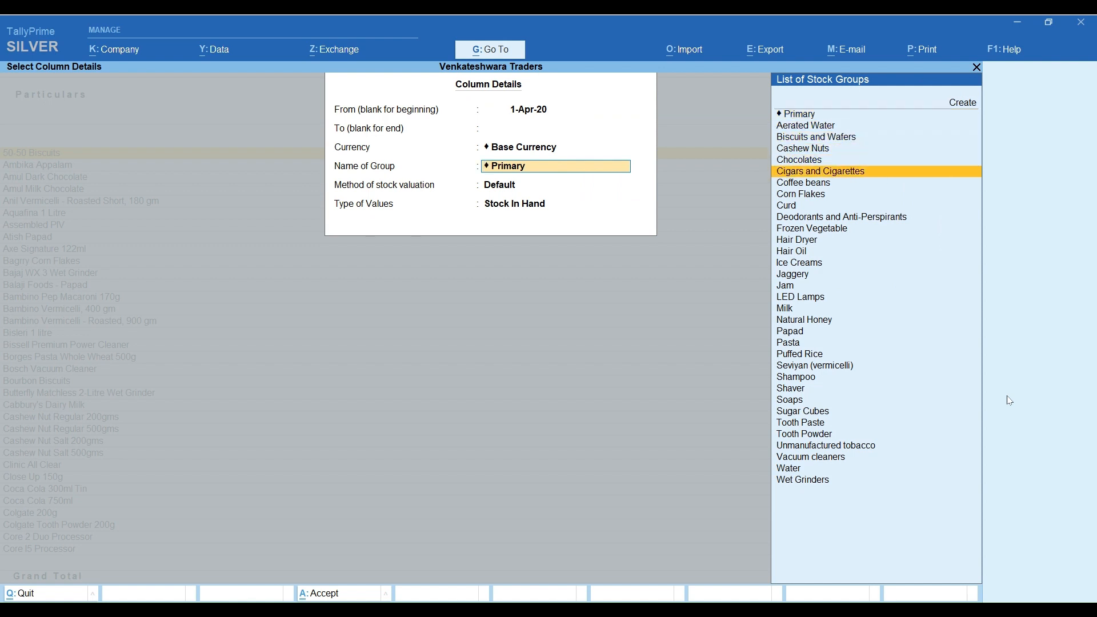
pyautogui.press('Down')
pyautogui.press('Down')
pyautogui.press('Down')
pyautogui.press('Down')
pyautogui.press('Down')
pyautogui.press('Down')
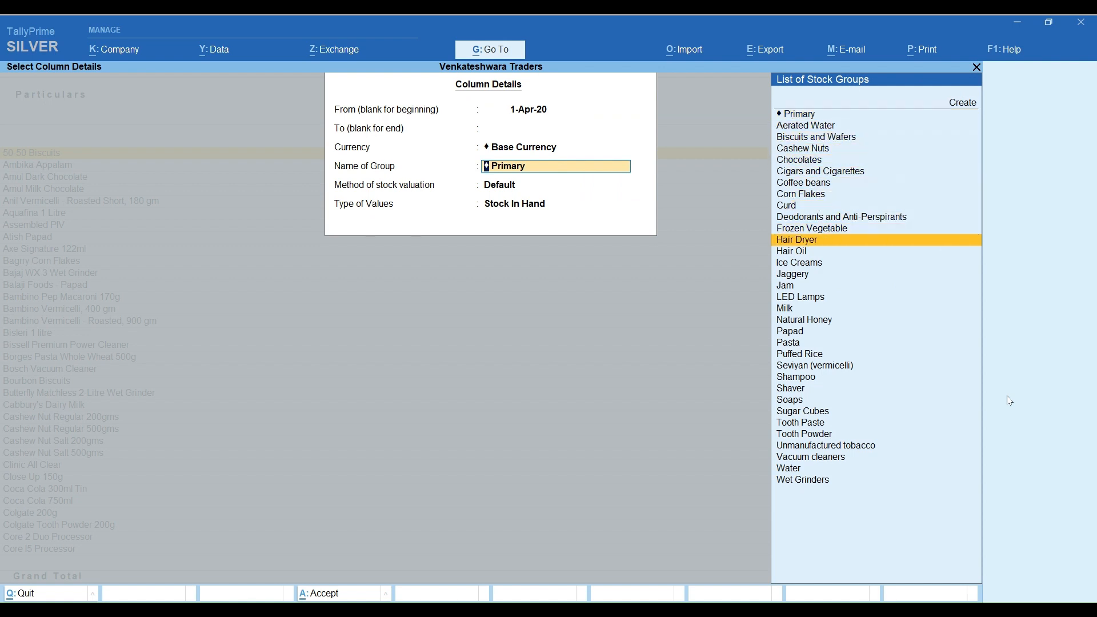
pyautogui.press('Down')
pyautogui.press('Down')
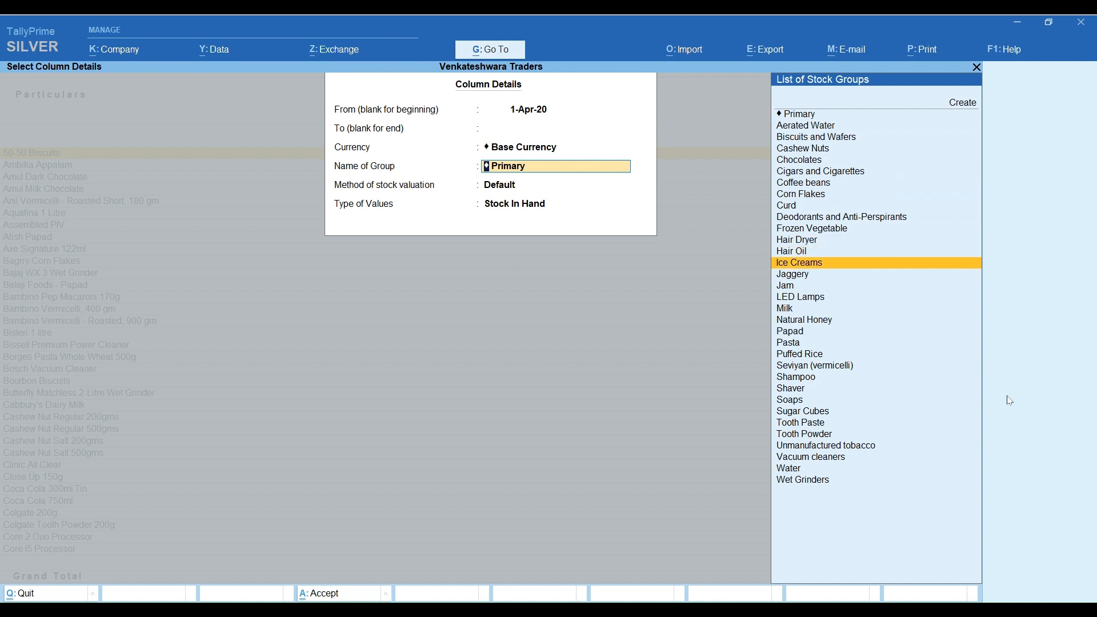
pyautogui.press('Down')
pyautogui.press('Down')
pyautogui.press('Down')
pyautogui.press('Down')
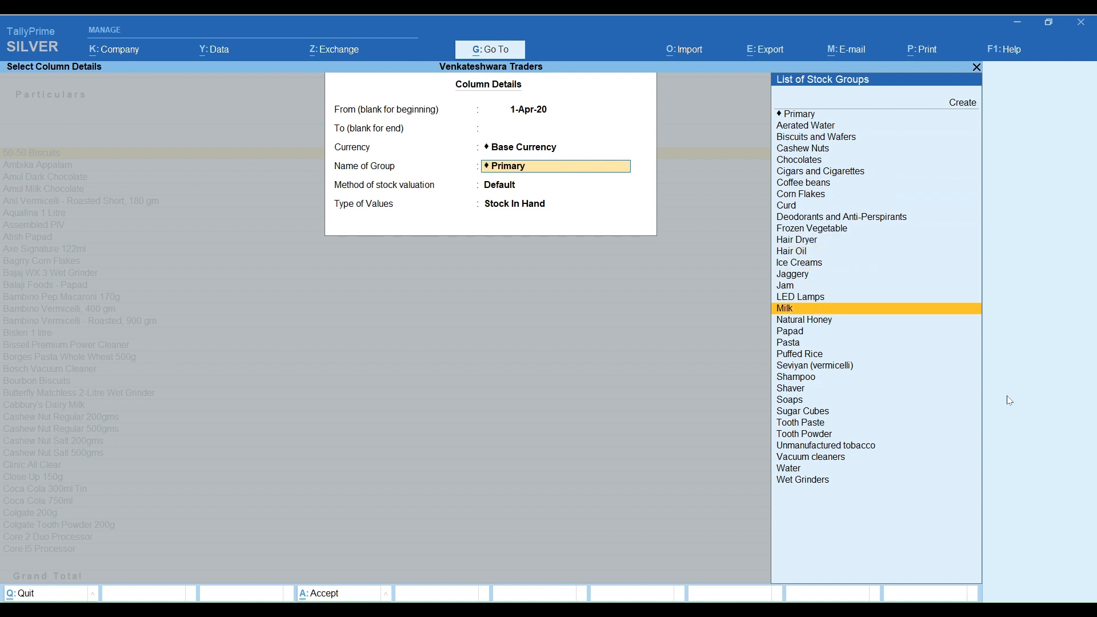
pyautogui.press('Right')
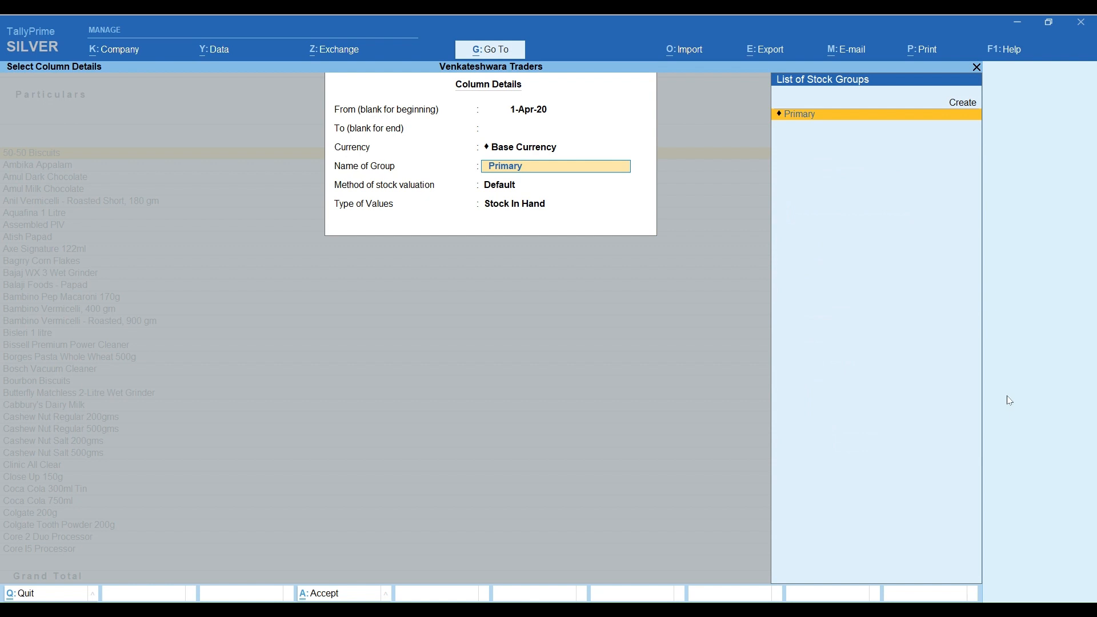
pyautogui.press('Return')
# Step: Keep the Default stock valuation, set the type of values to Nett Stock with due orders only at No, and add the column
pyautogui.press('Return')
pyautogui.press('Up')
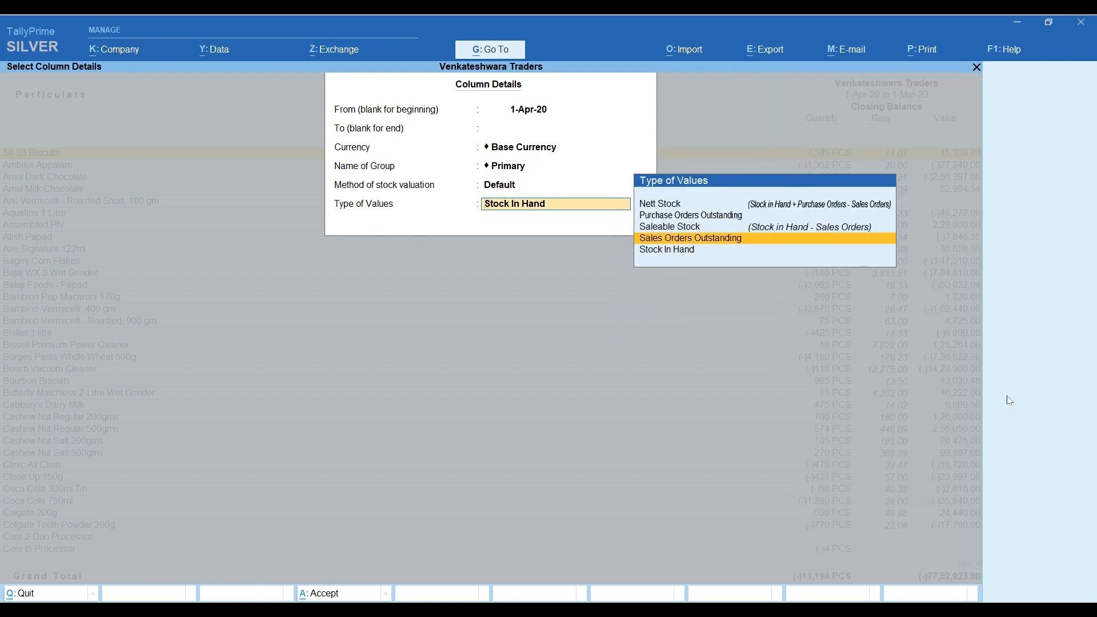
pyautogui.press('Up')
pyautogui.press('Up')
pyautogui.press('Up')
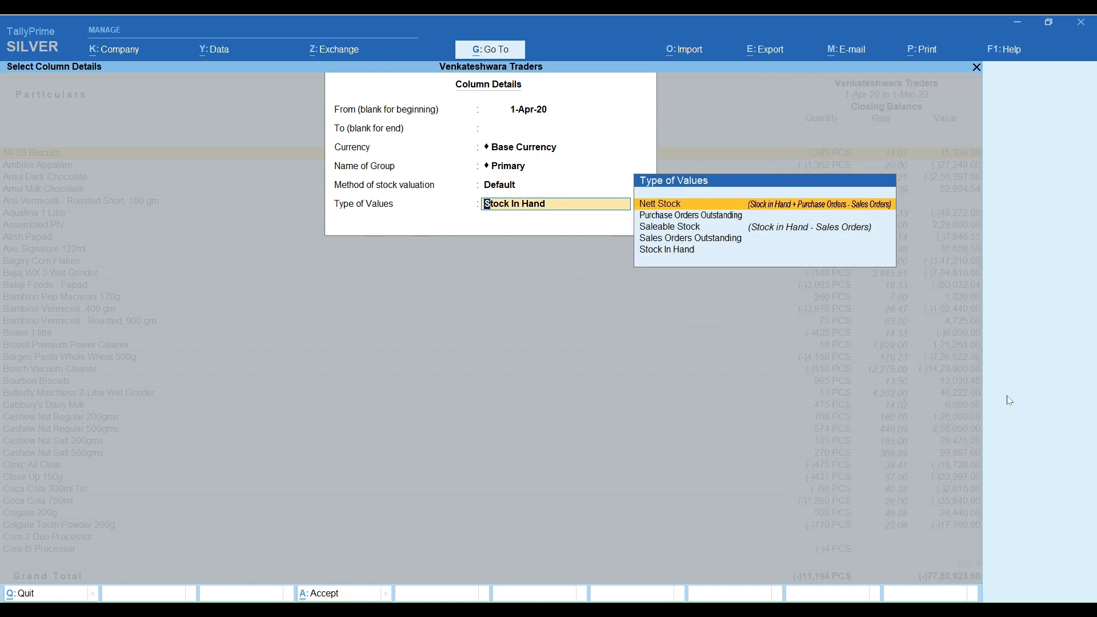
pyautogui.press('Return')
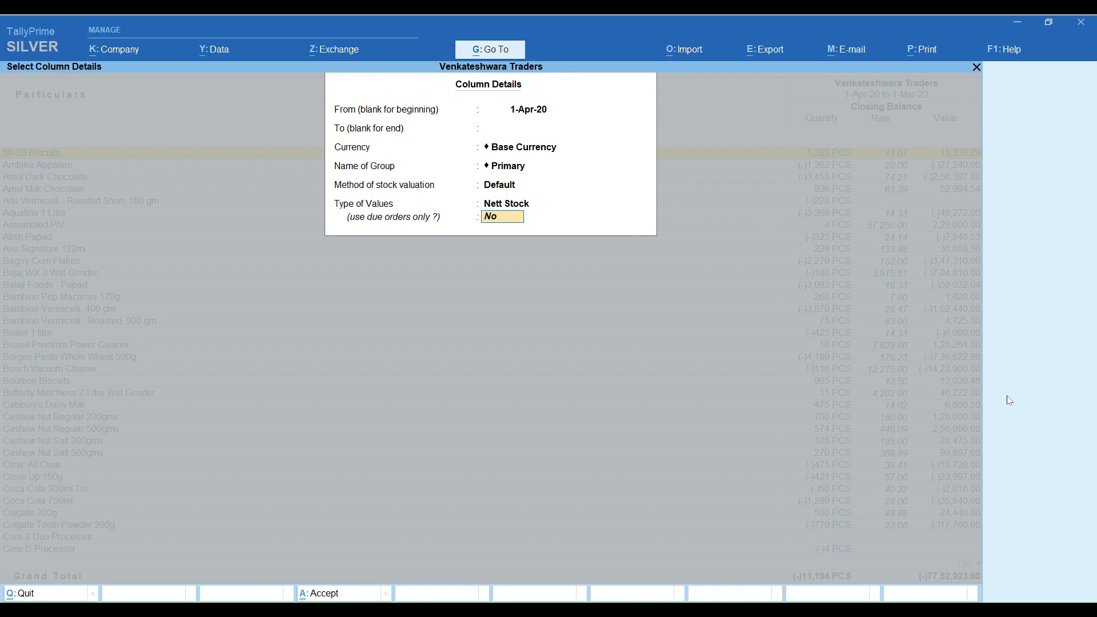
pyautogui.press('Return')
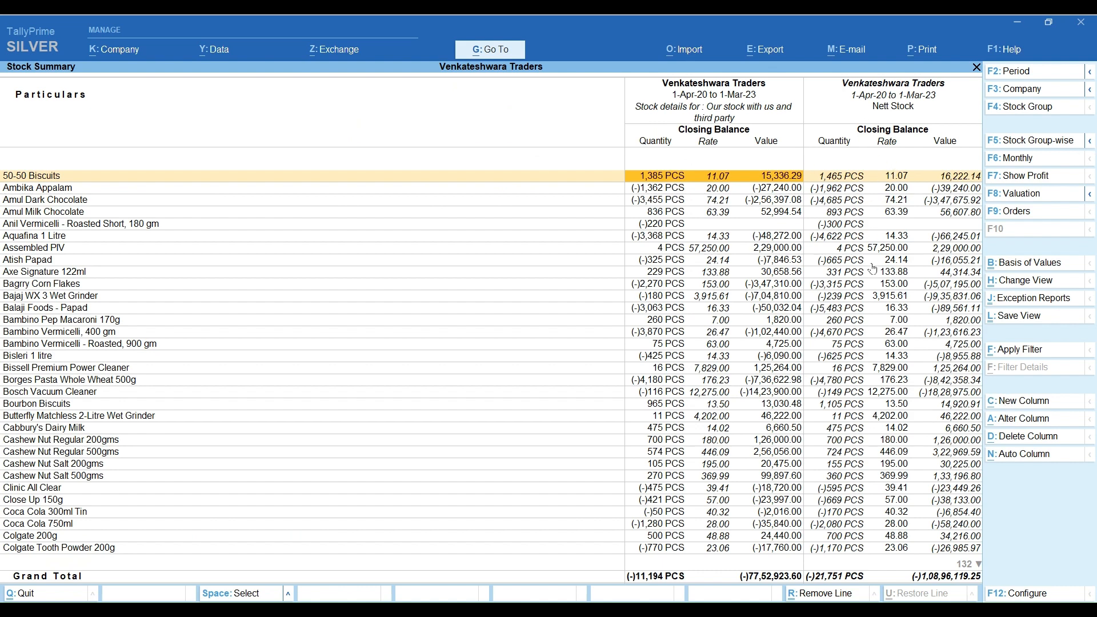
# Step: Add a Saleable Stock column from 1-Apr-20 for the Primary group in Base Currency, with Default valuation and due orders only set to No
pyautogui.click(1024, 403)
pyautogui.press('Return')
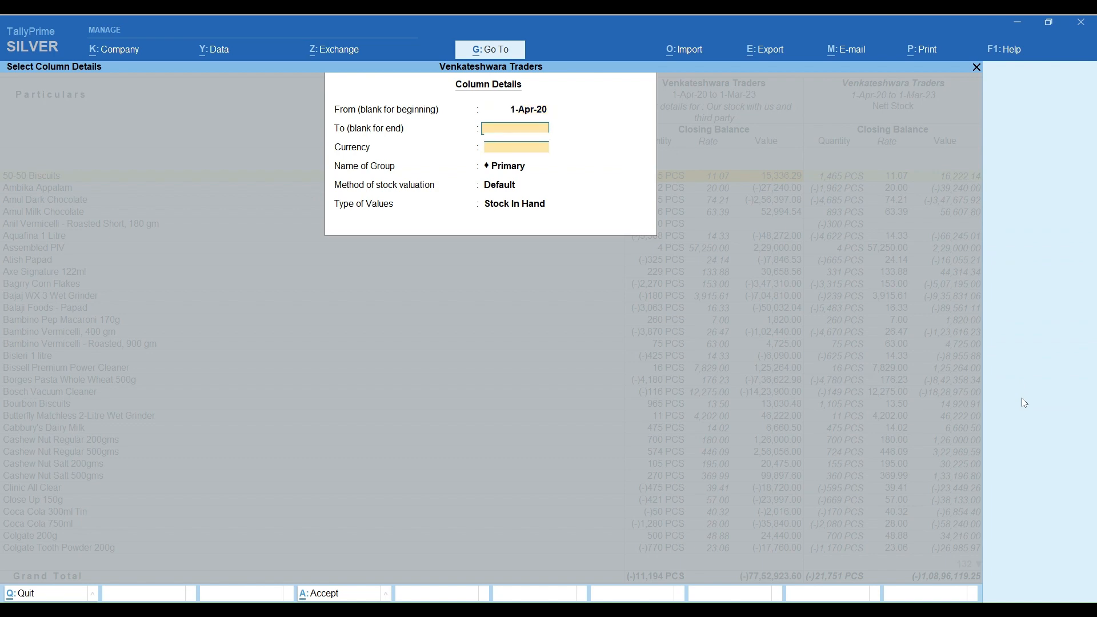
pyautogui.press('Return')
pyautogui.press('Return')
pyautogui.press('Return')
pyautogui.press('Return')
pyautogui.press('Up')
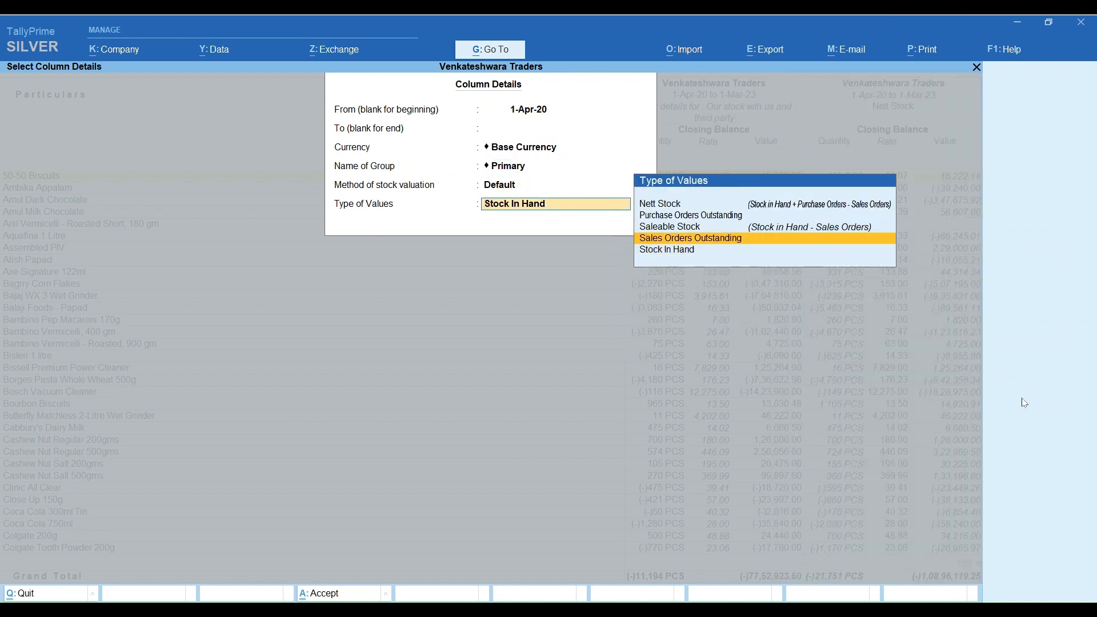
pyautogui.press('Up')
pyautogui.press('Return')
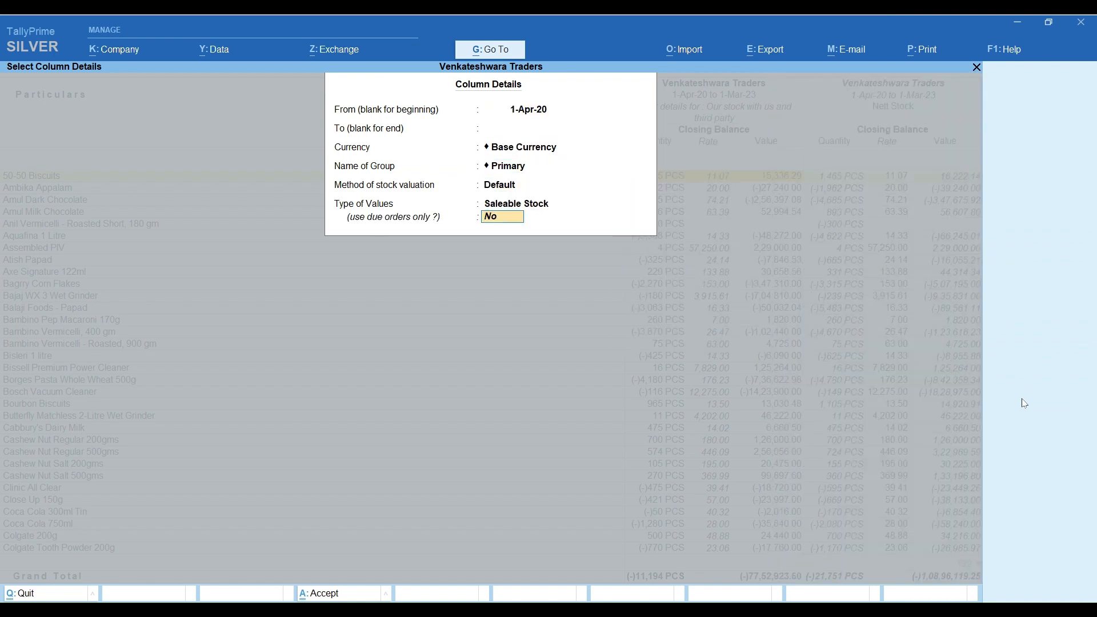
pyautogui.press('Return')
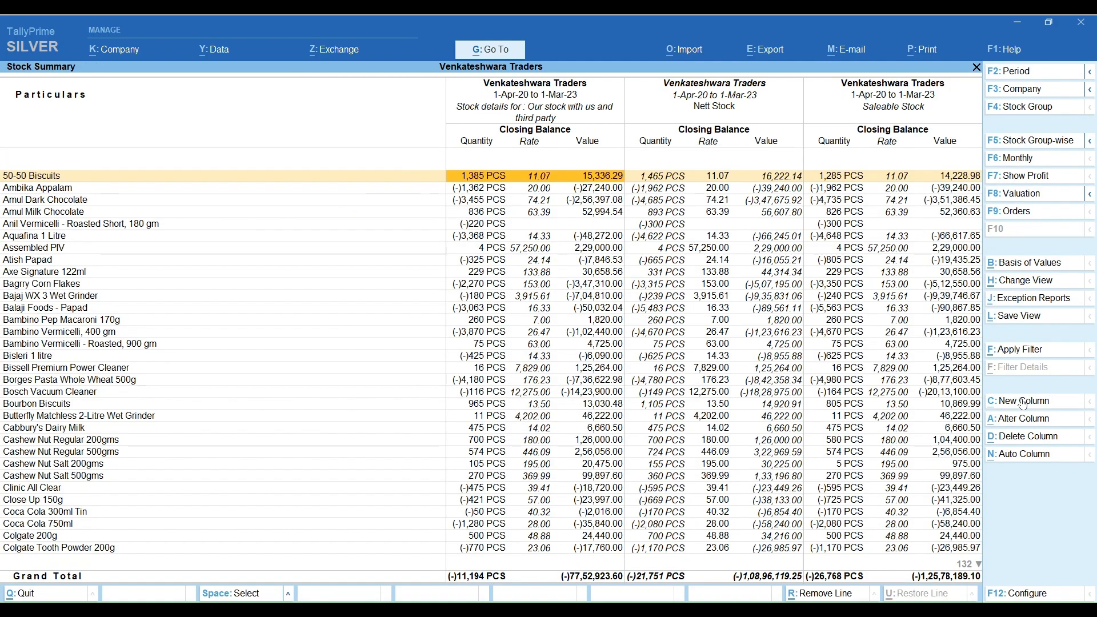
# Step: Add a Sales Orders Outstanding column from 1-Apr-20 for the Primary group in Base Currency, with Default valuation and due orders only set to No
pyautogui.click(1022, 404)
pyautogui.press('Return')
pyautogui.press('Return')
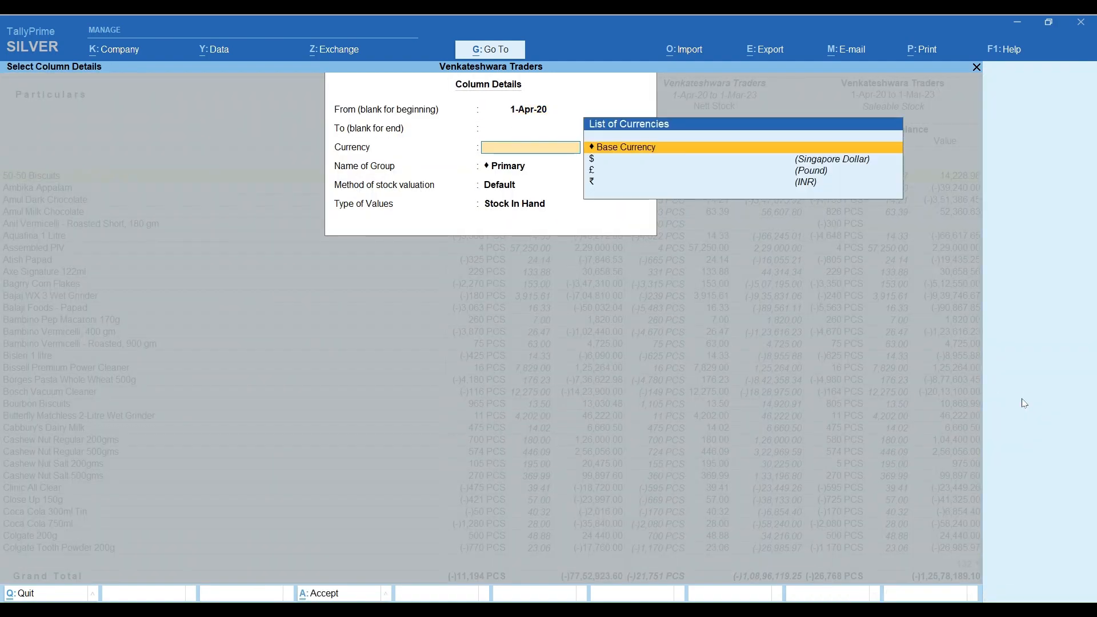
pyautogui.press('Return')
pyautogui.press('Return')
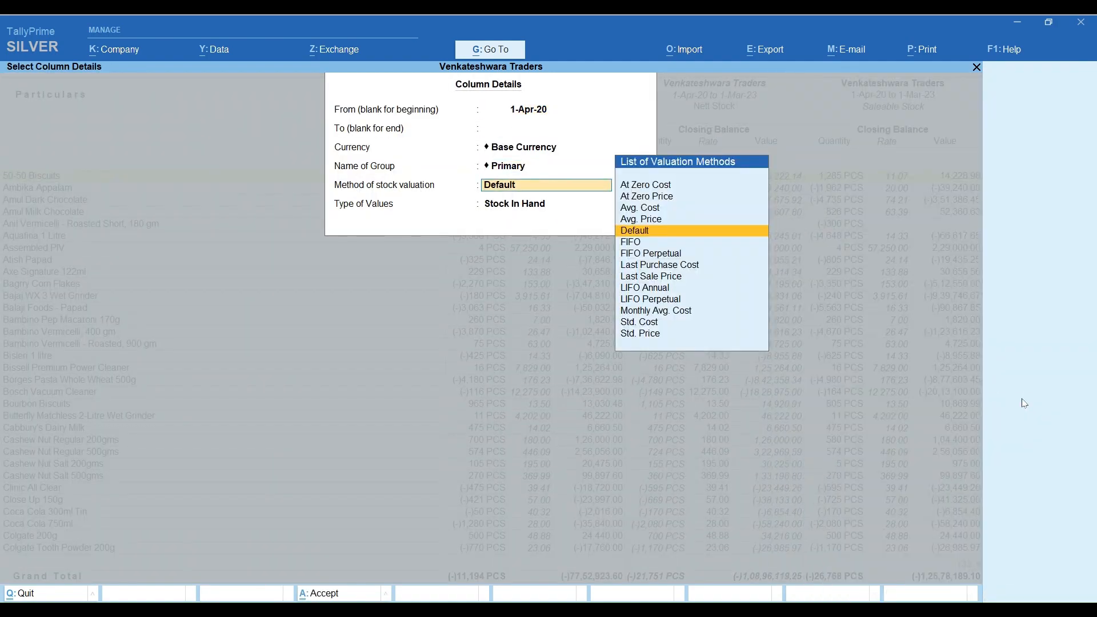
pyautogui.press('Return')
pyautogui.press('Up')
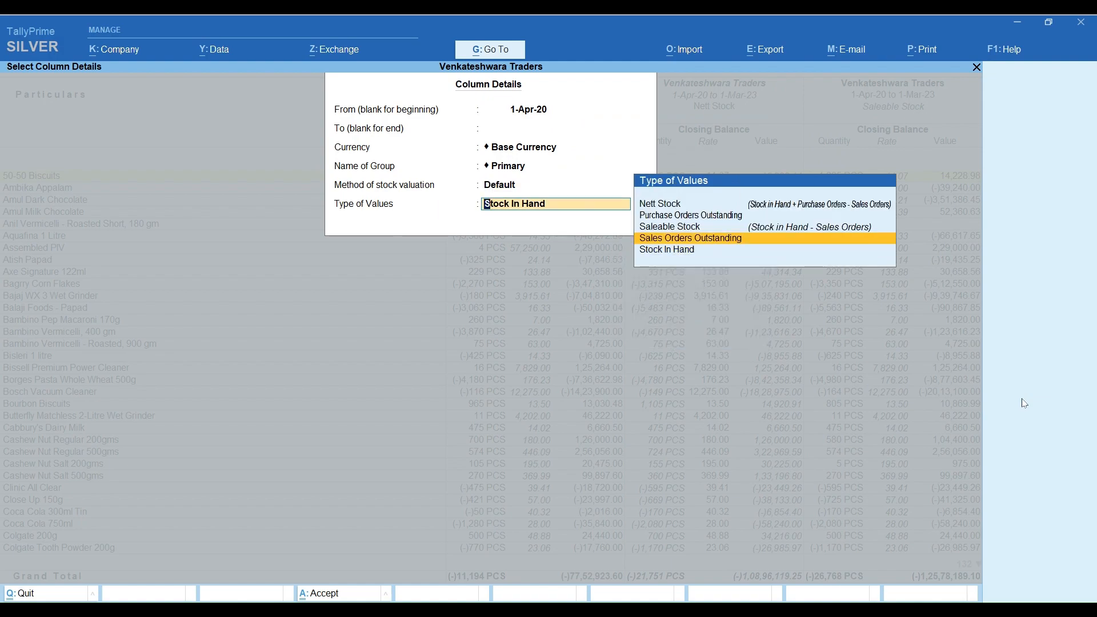
pyautogui.press('Return')
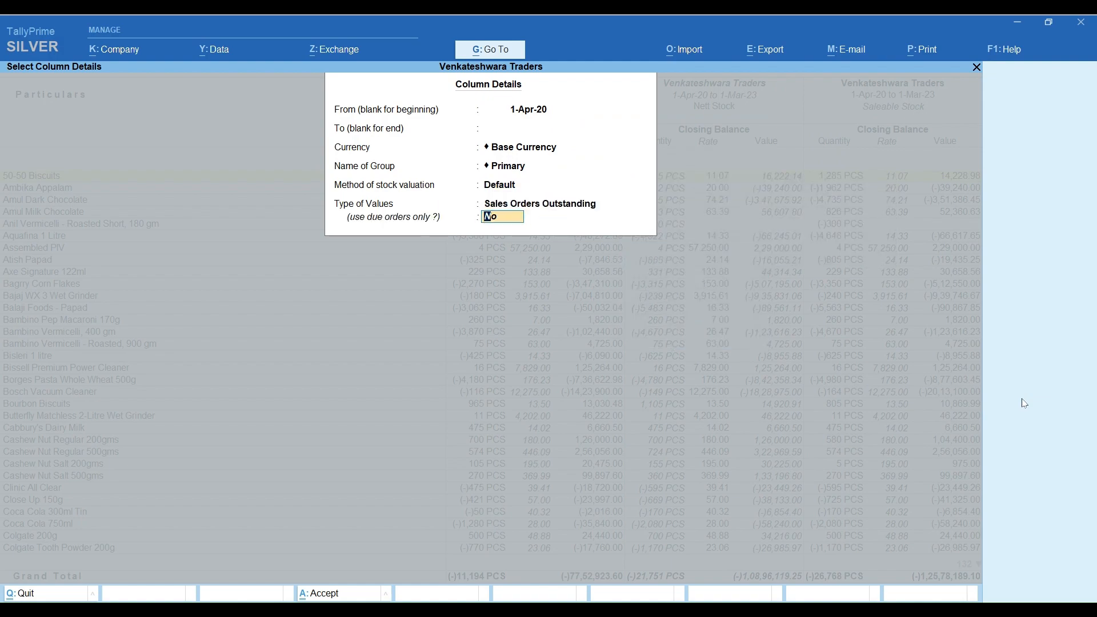
pyautogui.press('Return')
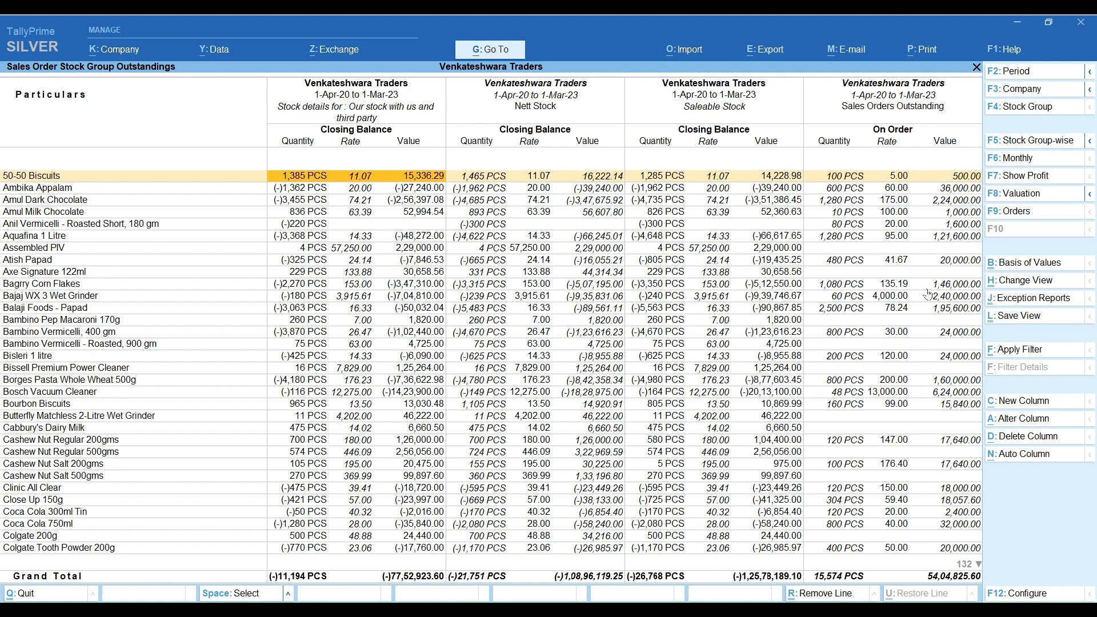
# Step: Compare the stock and order columns for 50-50 Biscuits, view its outstanding sales order details, and return to the summary
pyautogui.press('Right')
pyautogui.press('Right')
pyautogui.press('Right')
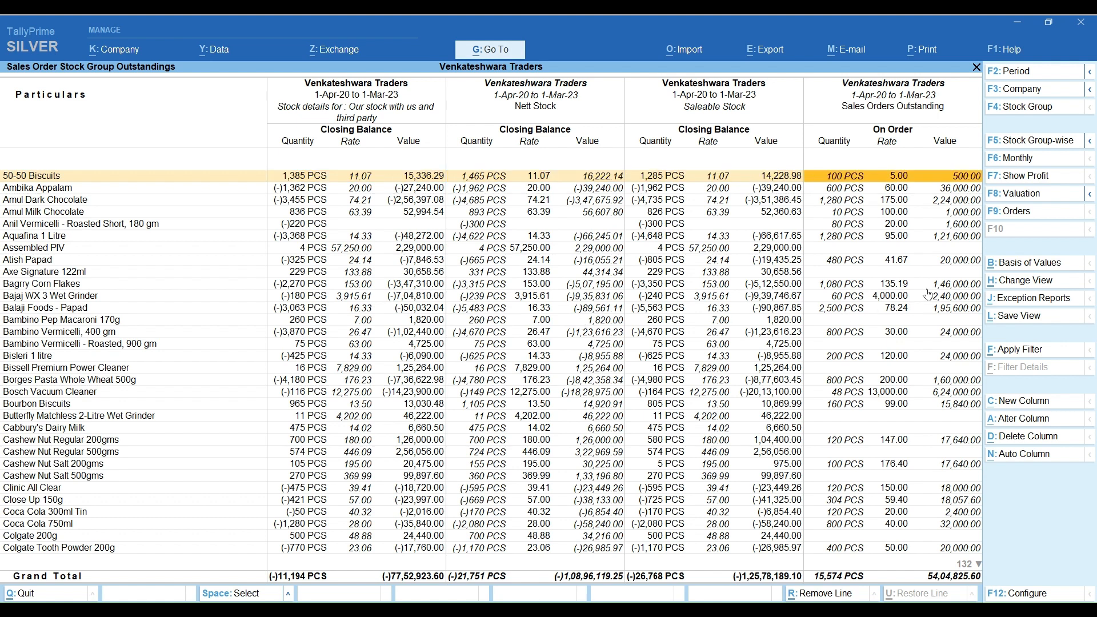
pyautogui.press('Left')
pyautogui.press('Left')
pyautogui.press('Right')
pyautogui.press('Right')
pyautogui.press('Return')
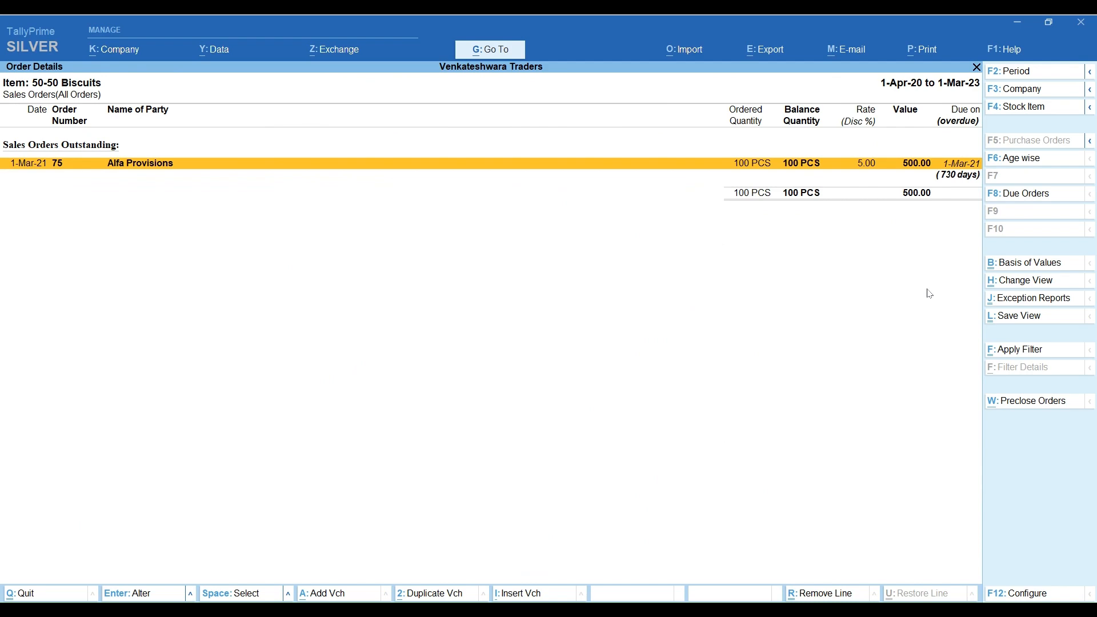
pyautogui.press('Escape')
# Step: View the details of 50-50 Biscuits from the Nett Stock and first closing balance columns, and leave the stock report
pyautogui.press('Left')
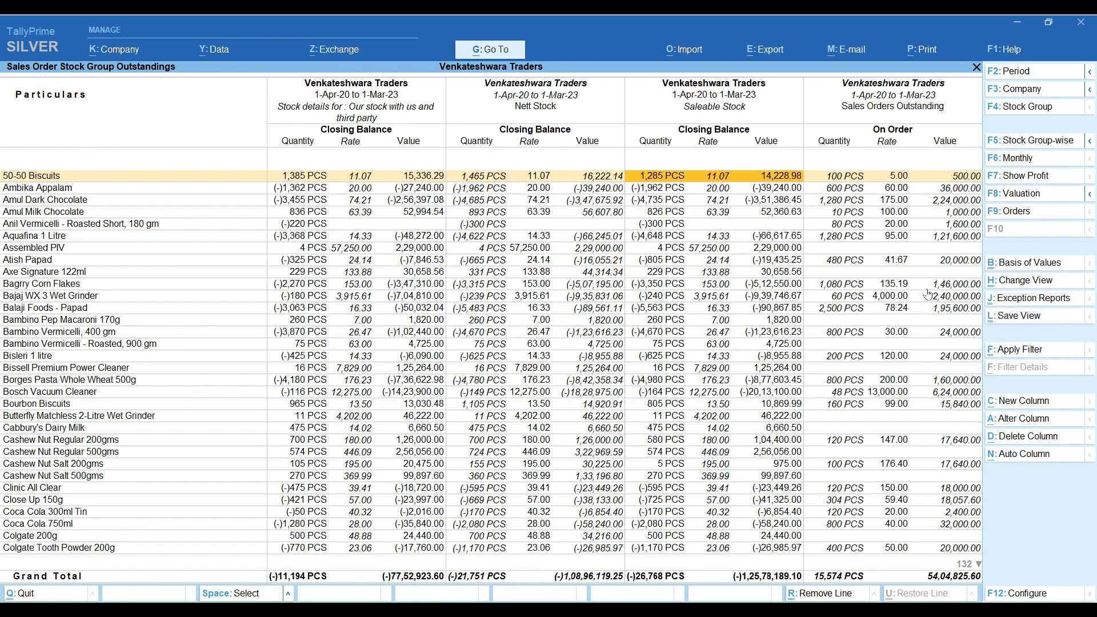
pyautogui.press('Left')
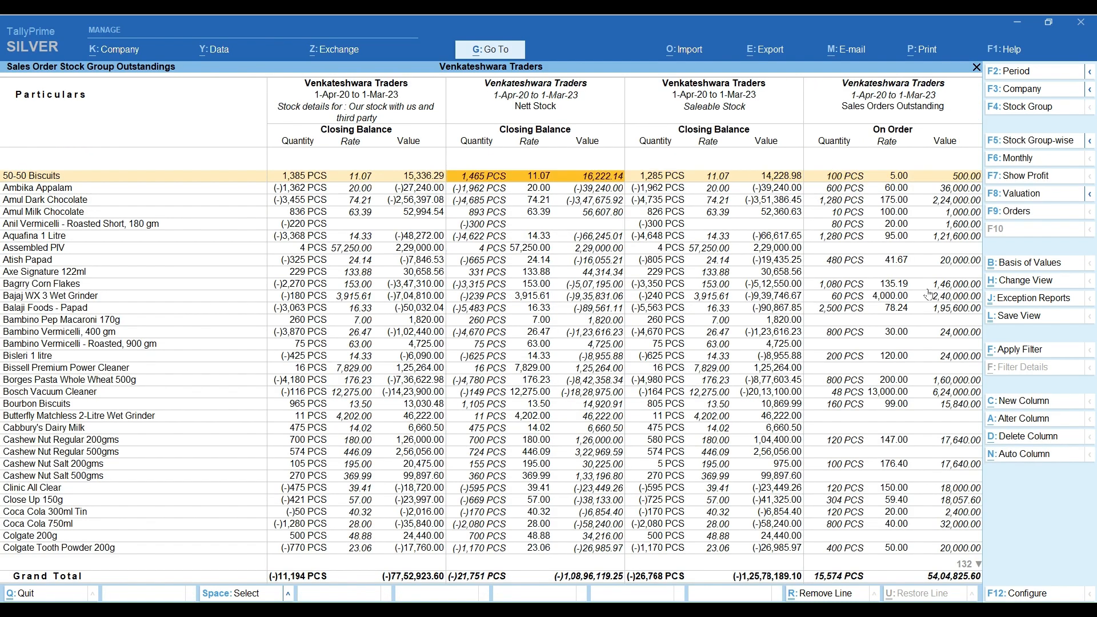
pyautogui.press('Return')
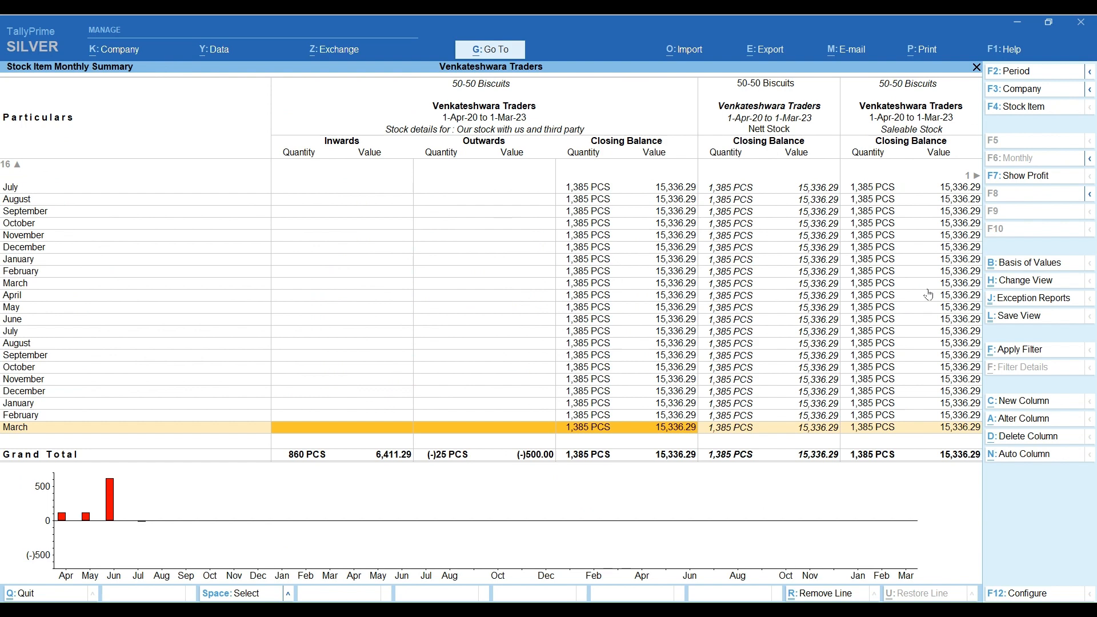
pyautogui.press('Escape')
pyautogui.press('Left')
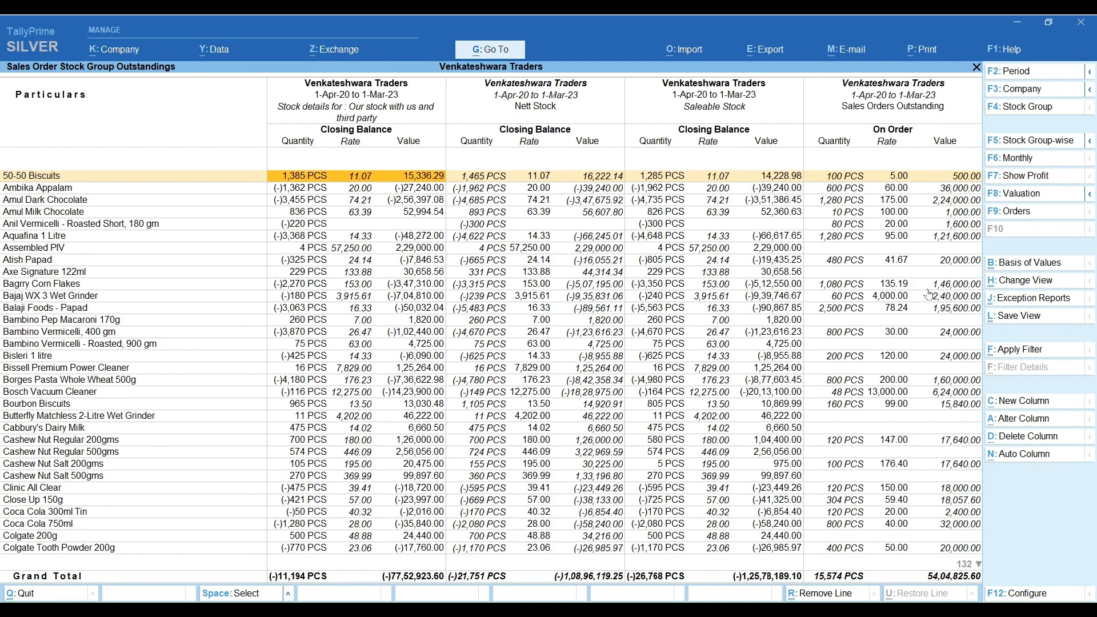
pyautogui.press('Return')
pyautogui.press('Escape')
pyautogui.press('Escape')
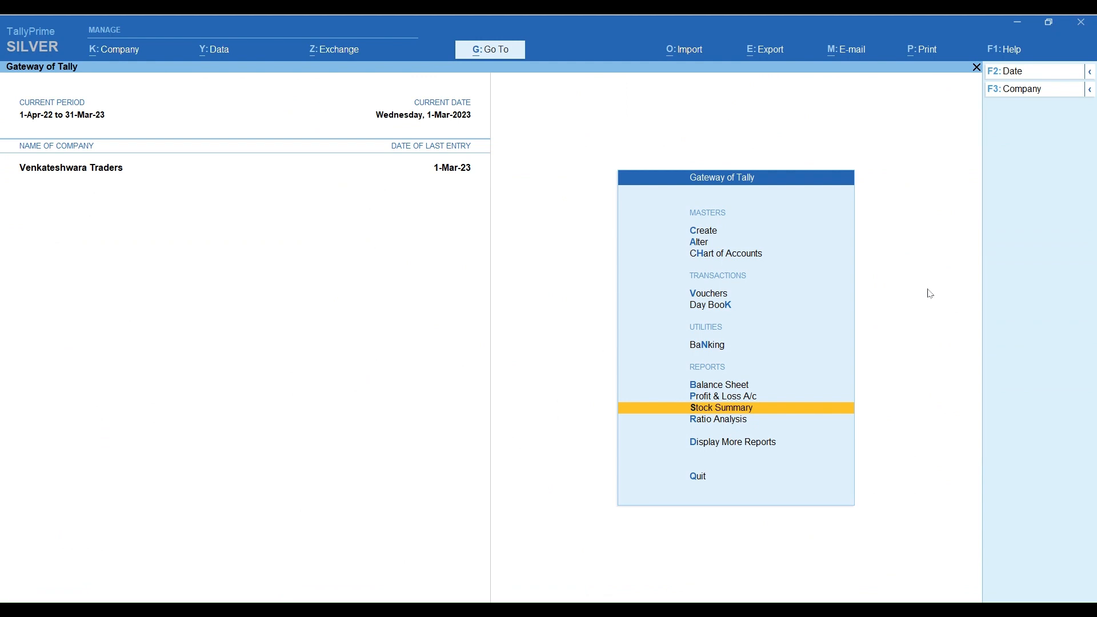
# Step: Open the Balance Sheet and drill down into the Current Assets group summary
pyautogui.press('Up')
pyautogui.press('Up')
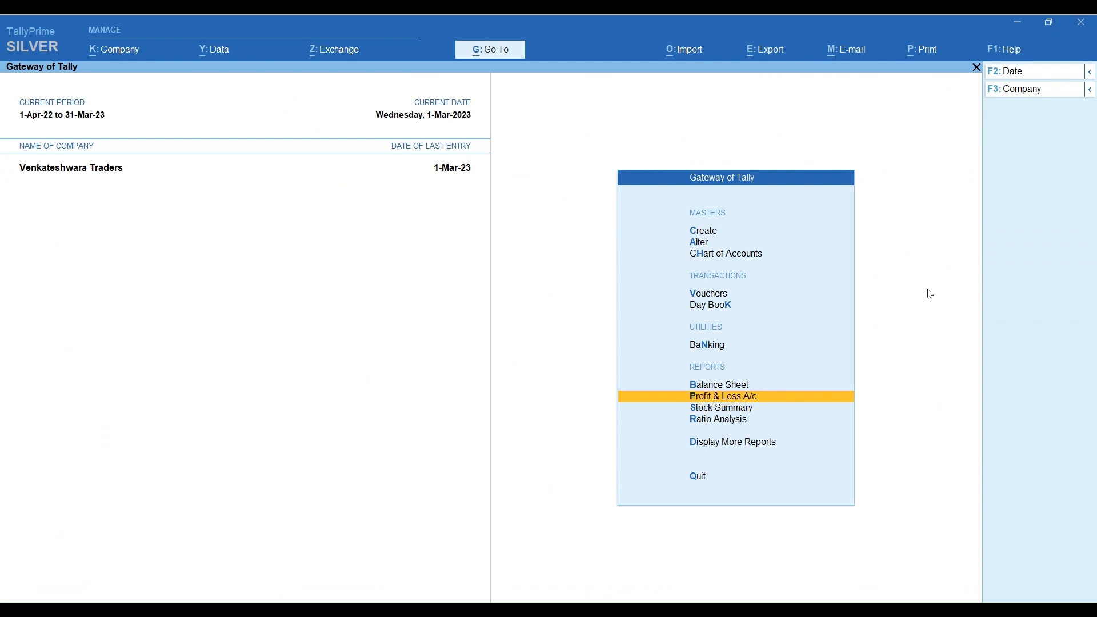
pyautogui.press('Return')
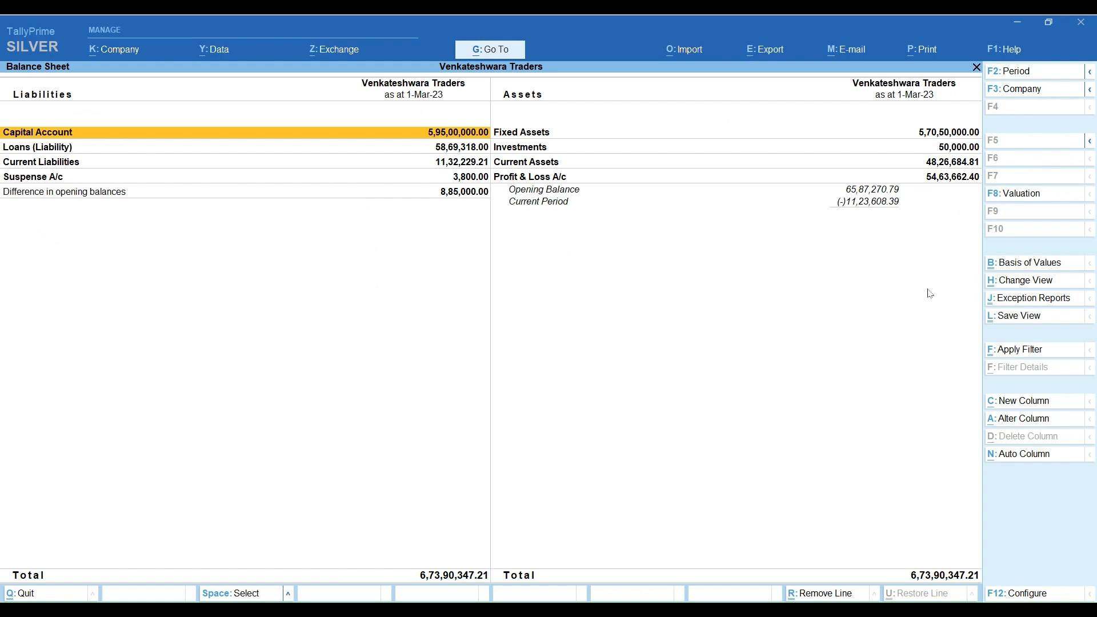
pyautogui.press('Down')
pyautogui.press('Right')
pyautogui.press('Down')
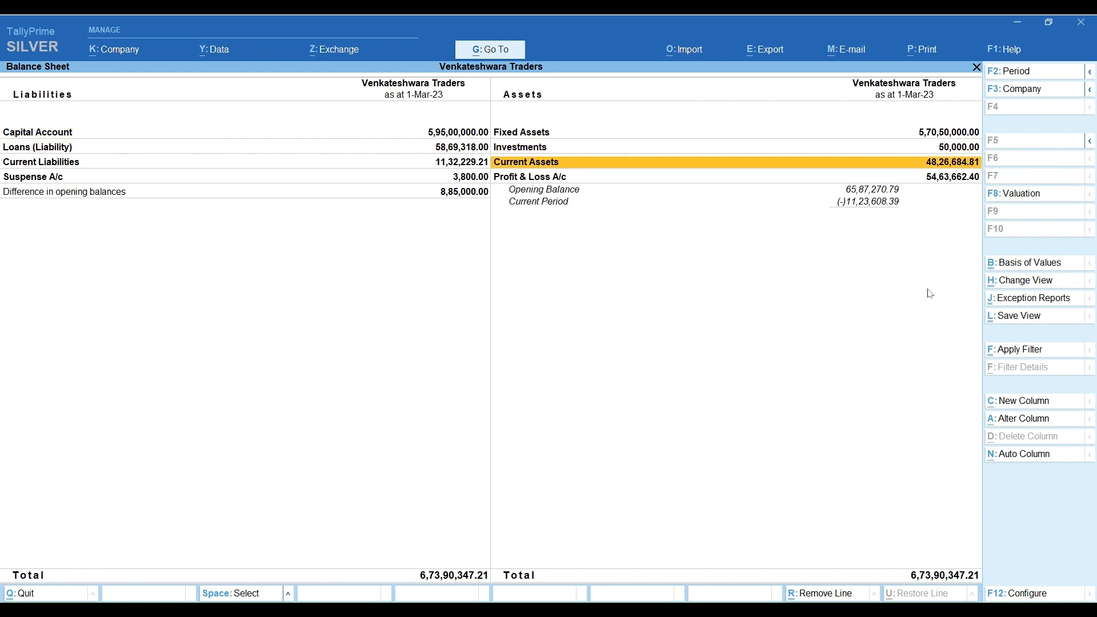
pyautogui.press('Return')
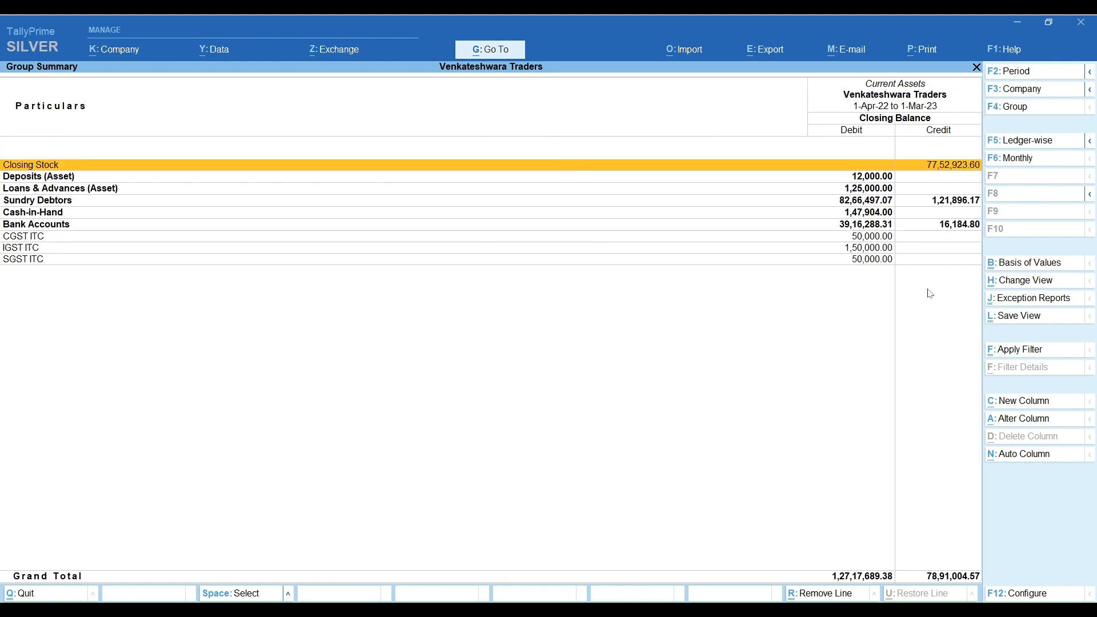
pyautogui.click(1043, 407)
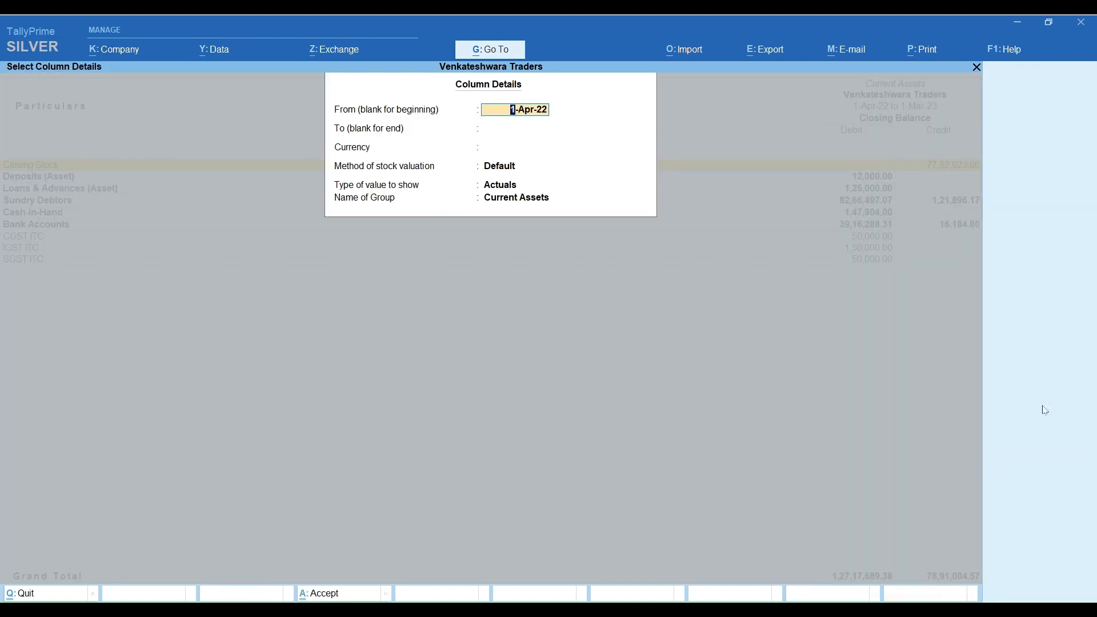
pyautogui.write('apr')
pyautogui.press('Escape')
# Step: Set the Current Assets summary's period to 1-Apr-20 through 31-Mar-21
pyautogui.press('F2')
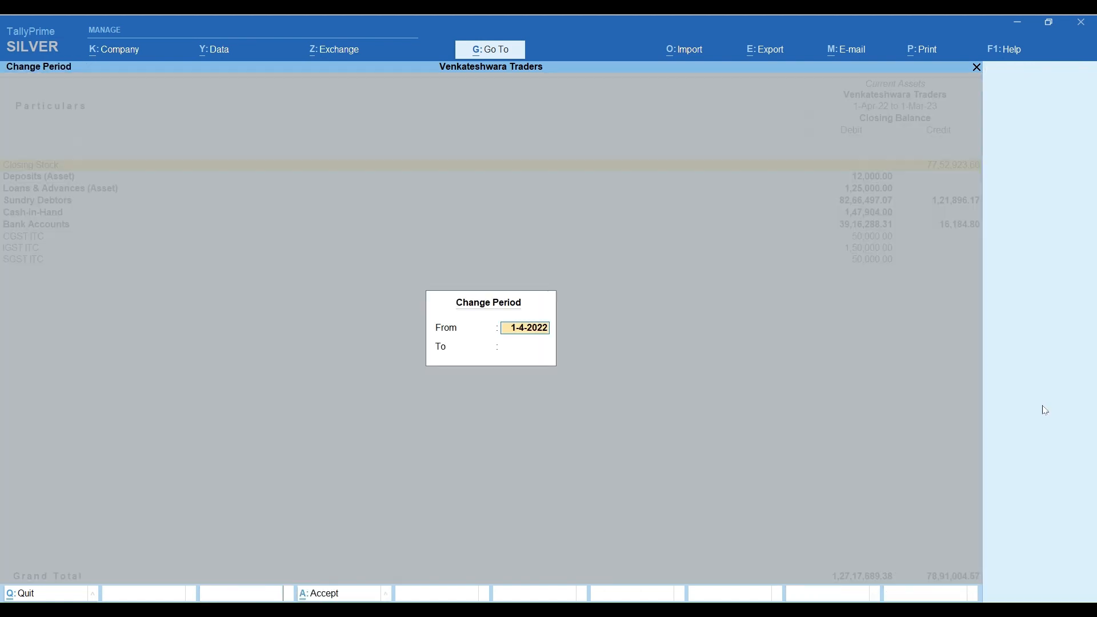
pyautogui.write('apr 20')
pyautogui.press('Return')
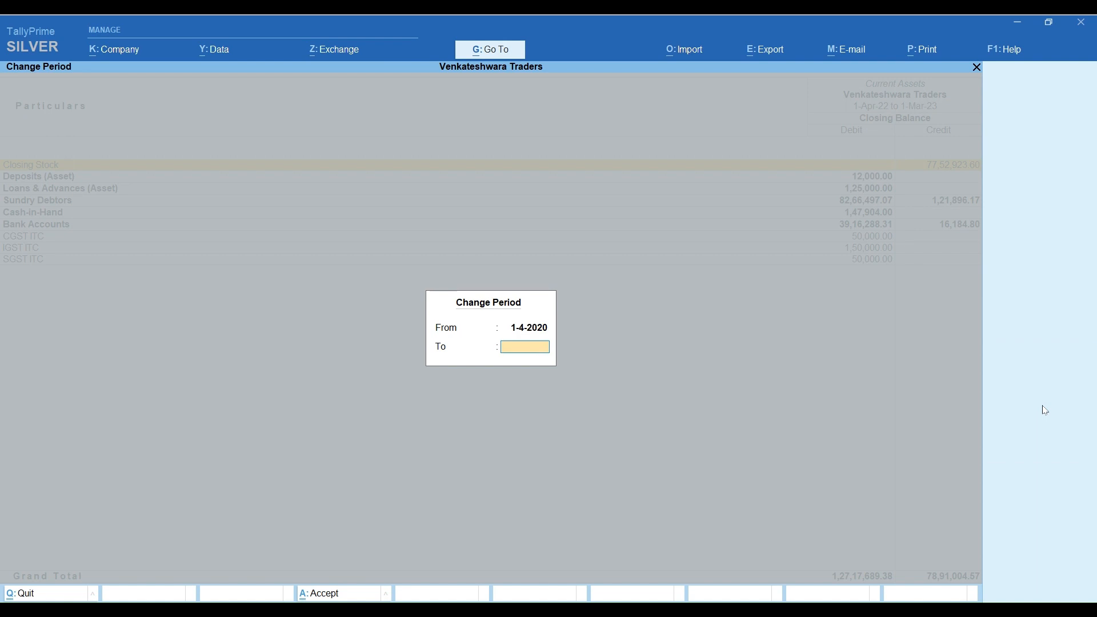
pyautogui.write('mar 21')
pyautogui.press('Return')
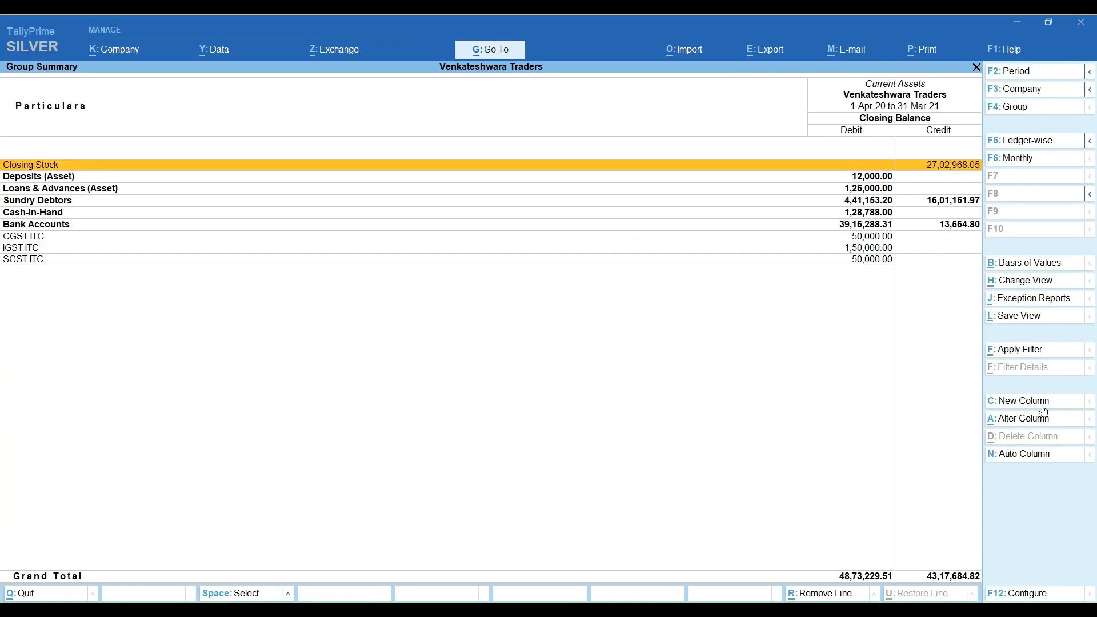
# Step: Try a Current Assets column for 1-Apr-21 to 31-Mar-22 in Base Currency with Default valuation and Actuals, and return to the Balance Sheet
pyautogui.hotkey('alt', 'c')
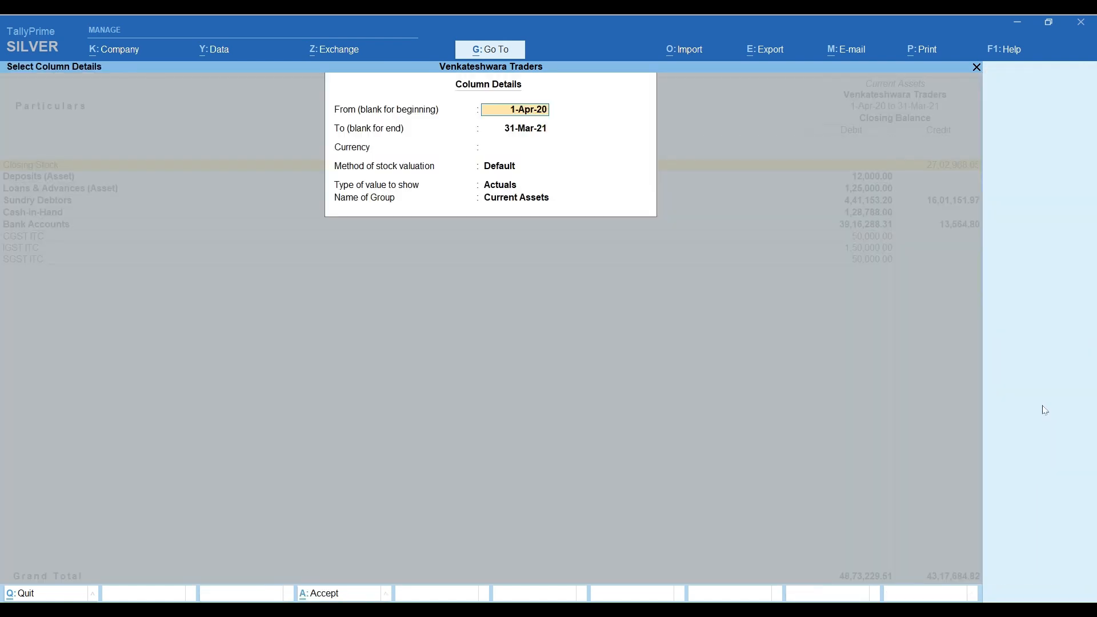
pyautogui.write('apr 21')
pyautogui.press('Return')
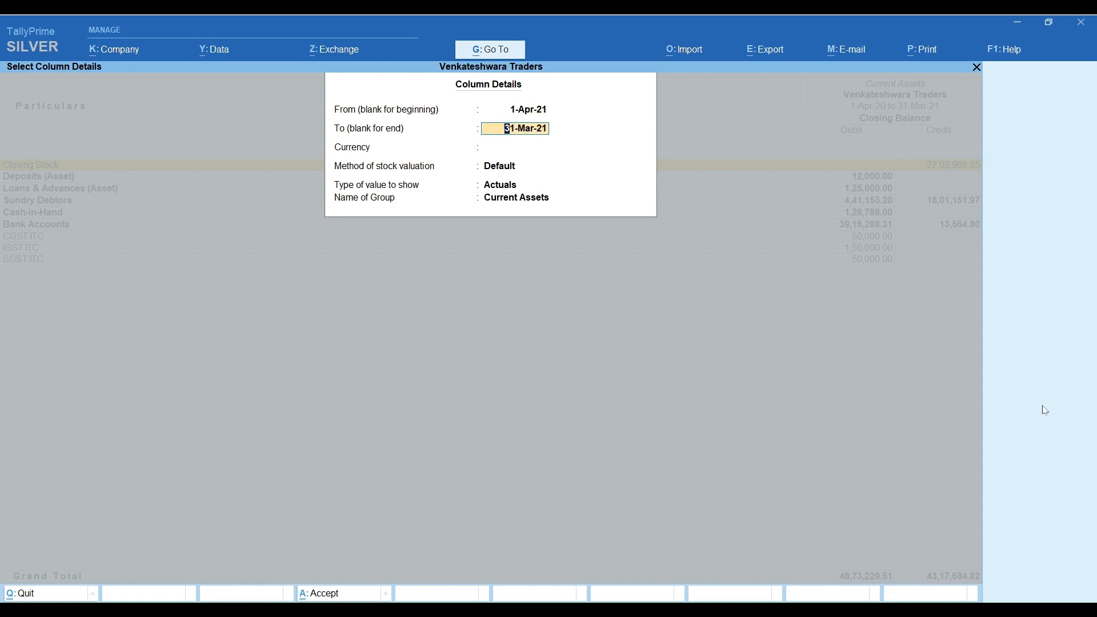
pyautogui.write('mar 22')
pyautogui.press('Return')
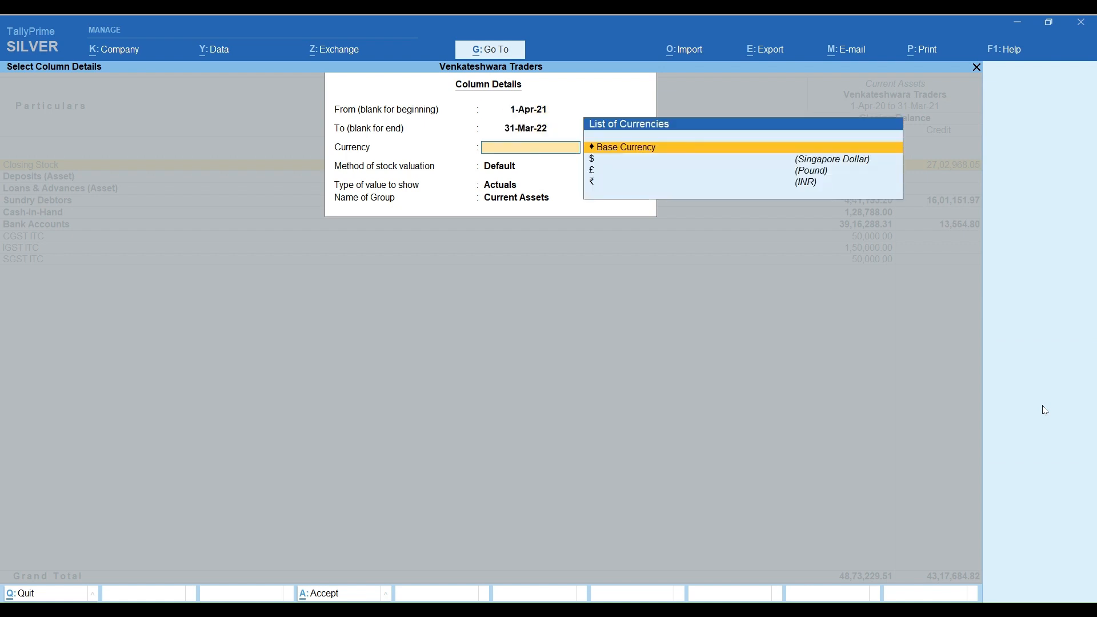
pyautogui.press('Return')
pyautogui.press('Return')
pyautogui.press('Return')
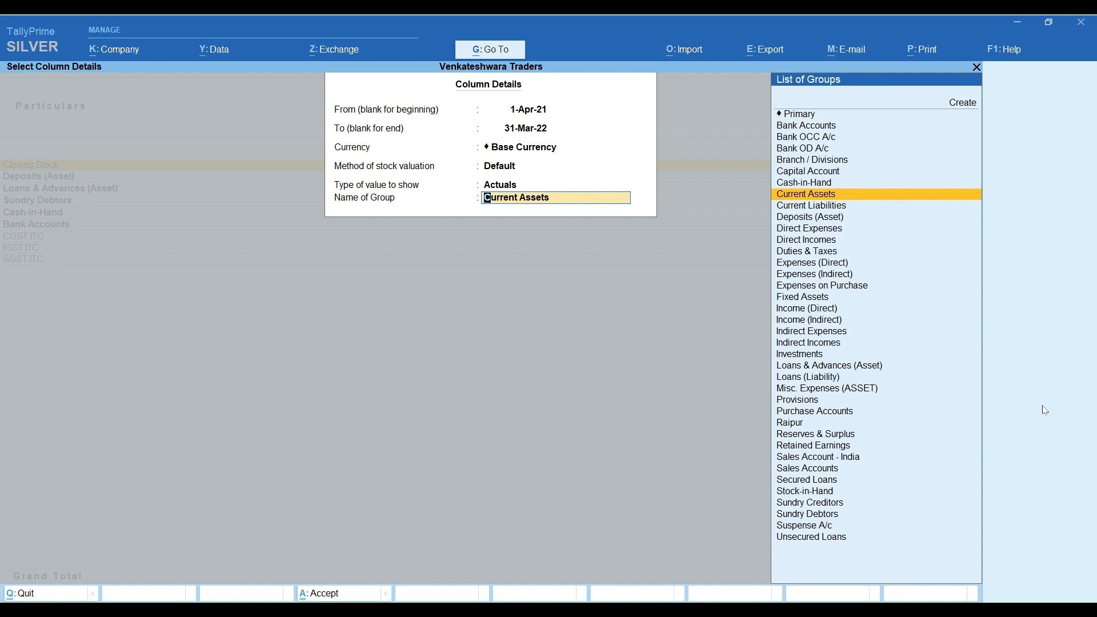
pyautogui.press('Return')
pyautogui.press('Escape')
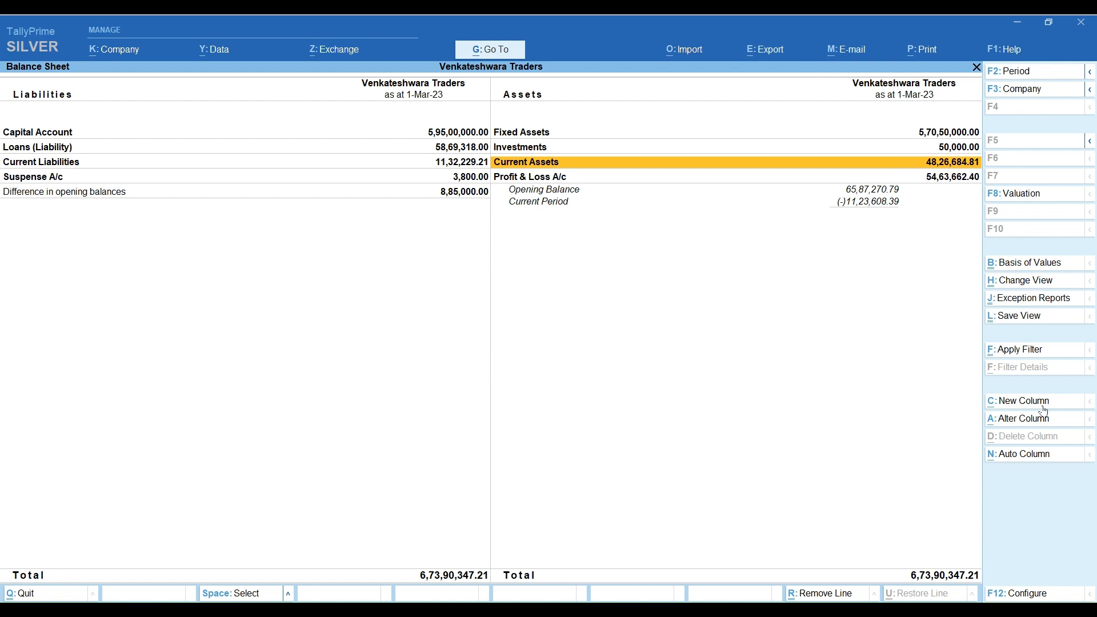
# Step: Reopen the Current Assets group summary from the Balance Sheet and set its period from 1-Apr-20 to 31-Mar-21
pyautogui.press('Return')
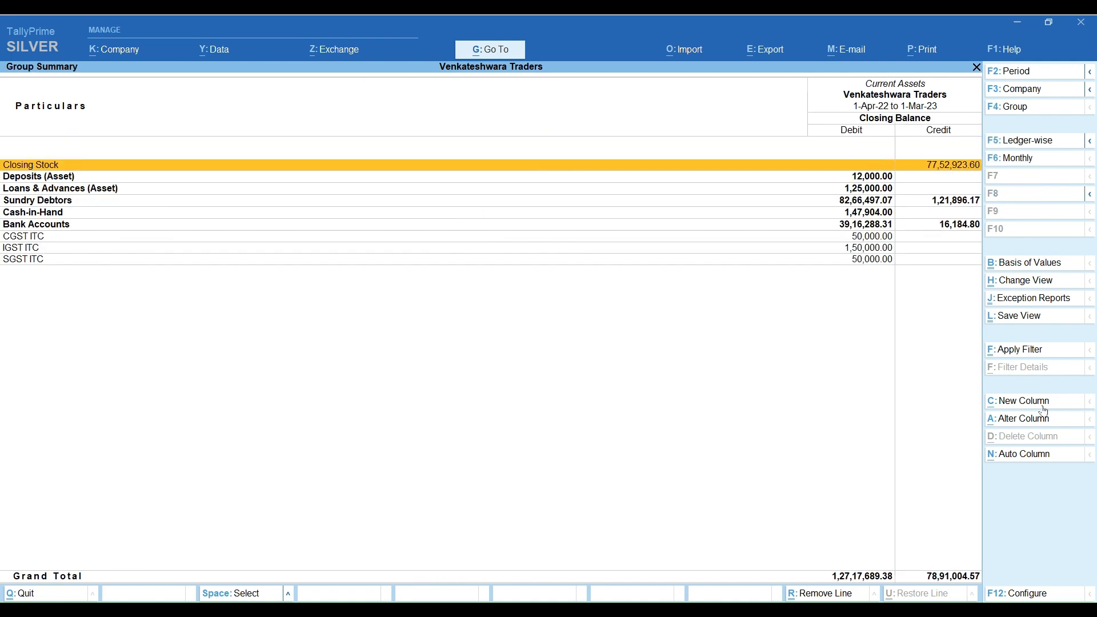
pyautogui.press('F2')
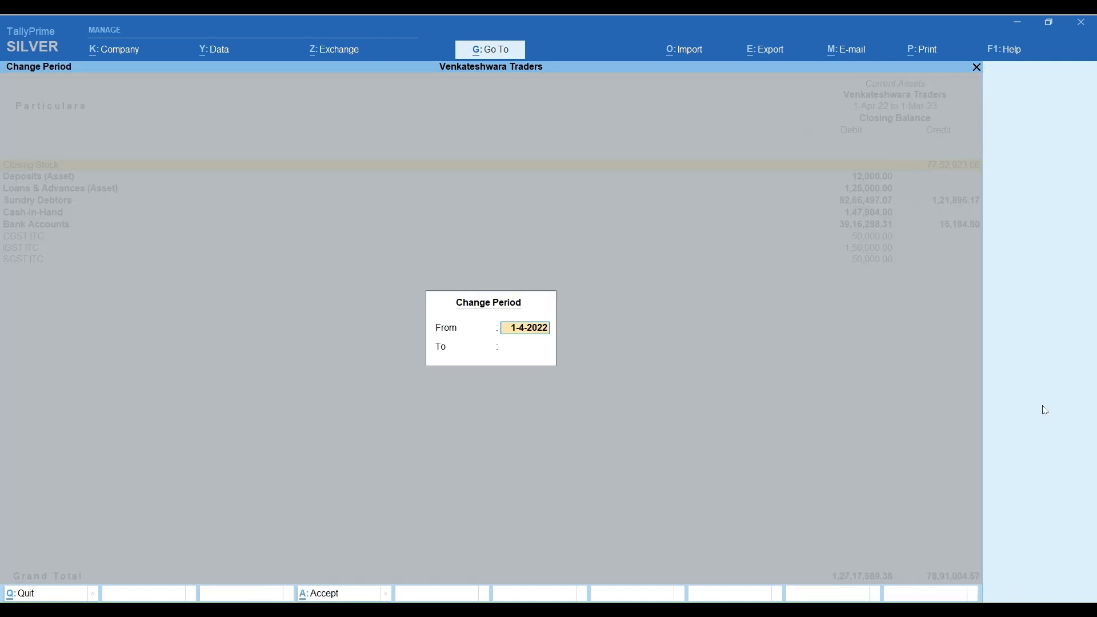
pyautogui.write('apr')
pyautogui.write(' 20')
pyautogui.press('Return')
pyautogui.write('am')
pyautogui.press('BackSpace')
pyautogui.press('BackSpace')
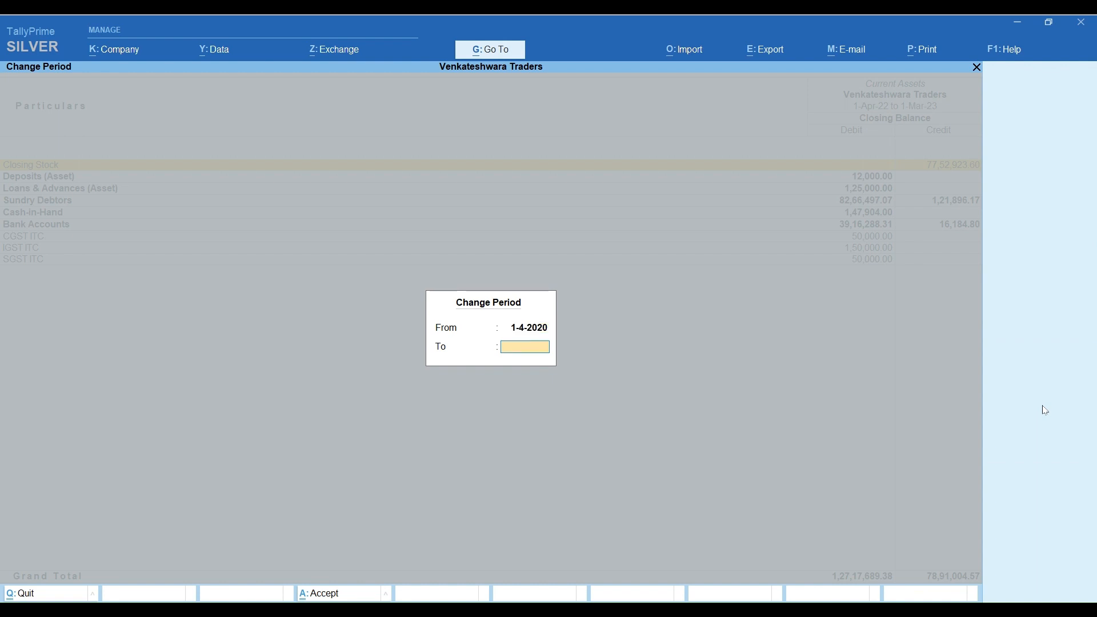
pyautogui.write('amr')
pyautogui.press('BackSpace')
pyautogui.press('BackSpace')
pyautogui.press('BackSpace')
pyautogui.press('BackSpace')
pyautogui.write('mar 21')
pyautogui.press('Return')
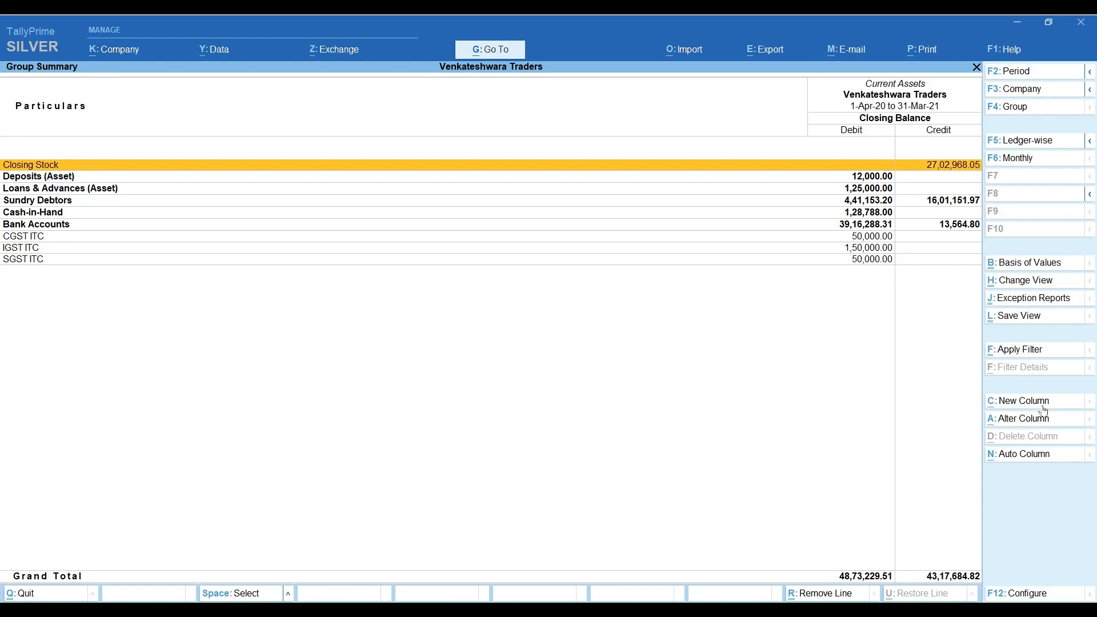
# Step: Start a new column in the group summary with its period set from 1-Apr-21 to 31-Mar-22
pyautogui.hotkey('alt', 'c')
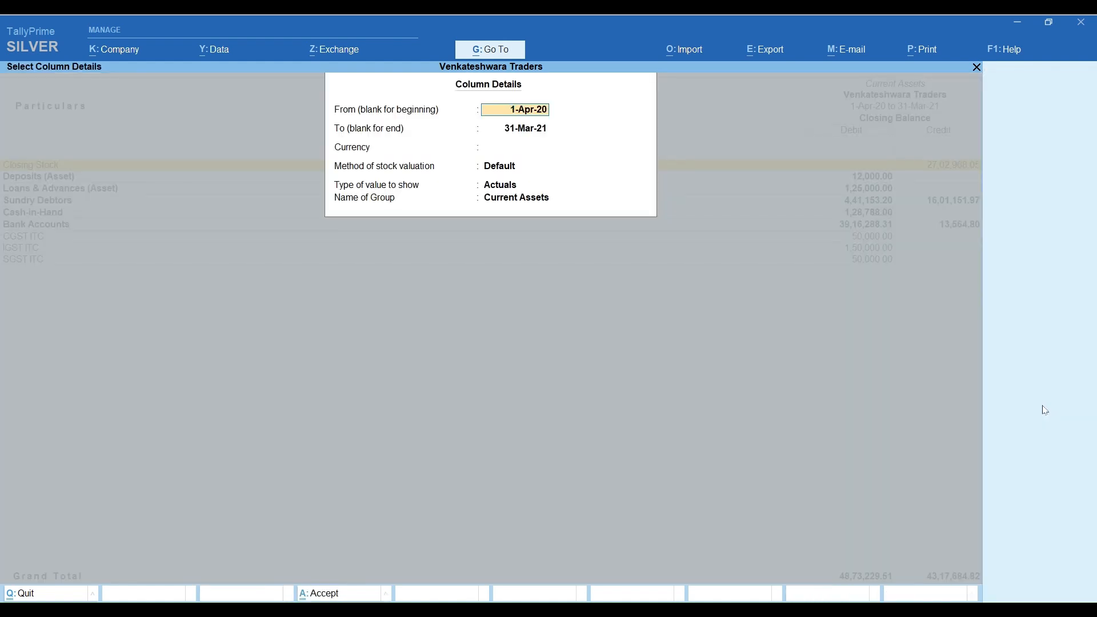
pyautogui.write('apr 21')
pyautogui.press('Return')
pyautogui.write('mar')
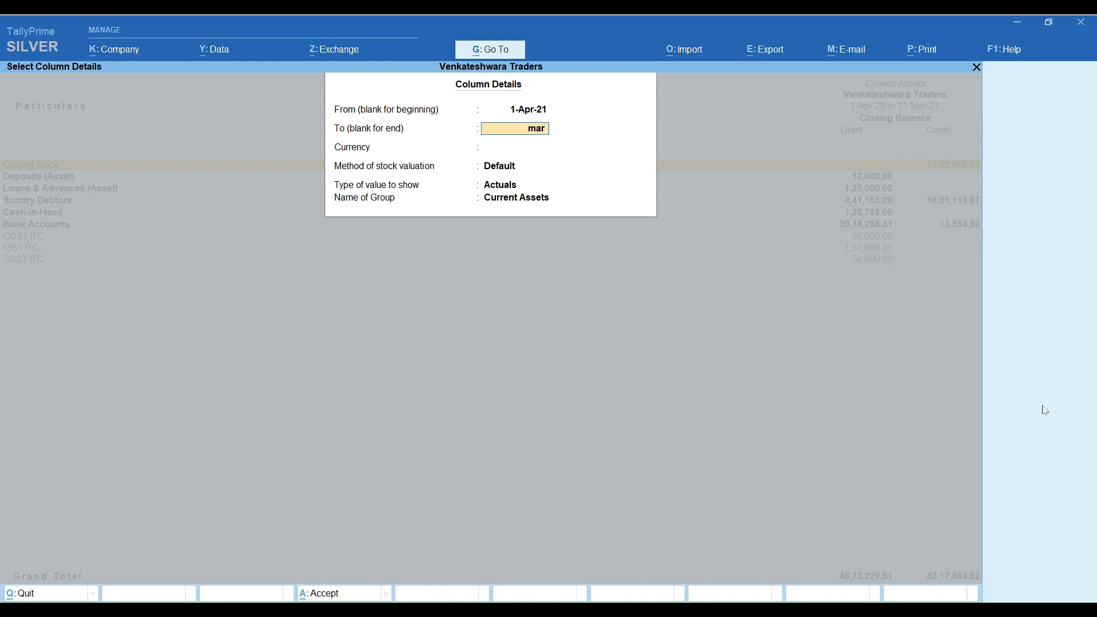
pyautogui.write(' 22')
pyautogui.press('Return')
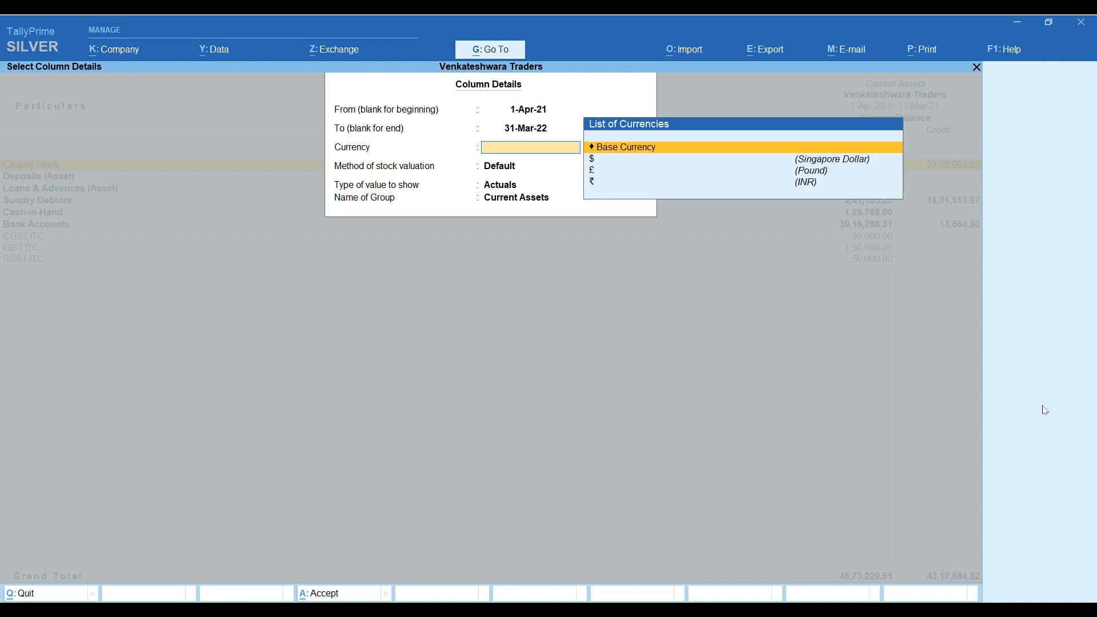
# Step: Add the column for Current Liabilities in Base Currency with Default valuation and Actuals, and select its Sundry Creditors balance
pyautogui.press('Return')
pyautogui.press('Return')
pyautogui.press('Return')
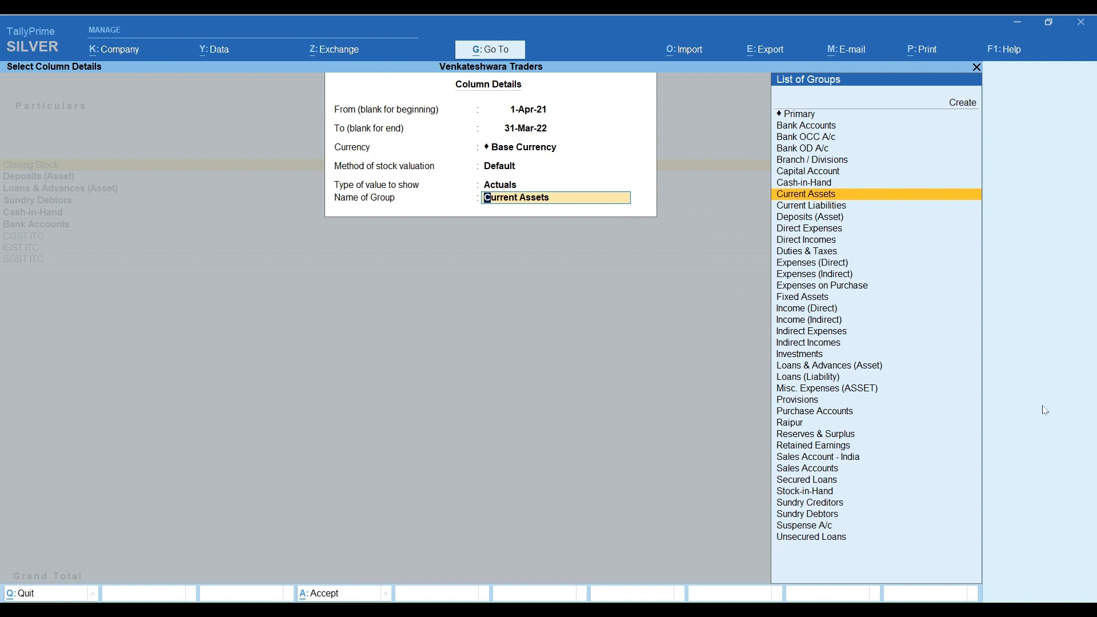
pyautogui.press('Down')
pyautogui.press('Return')
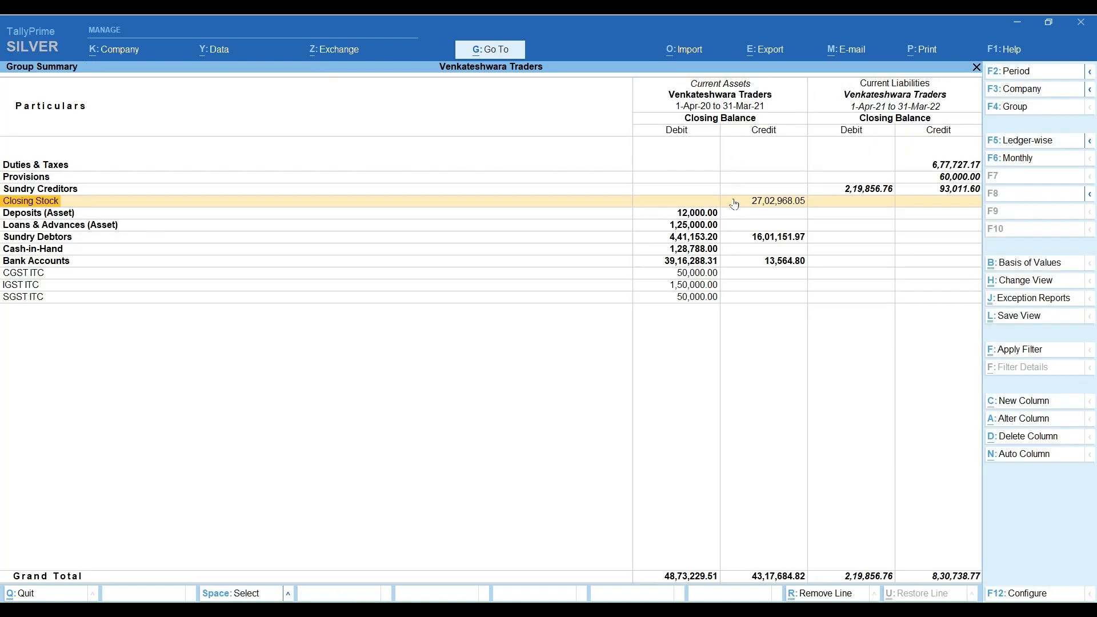
pyautogui.click(918, 192)
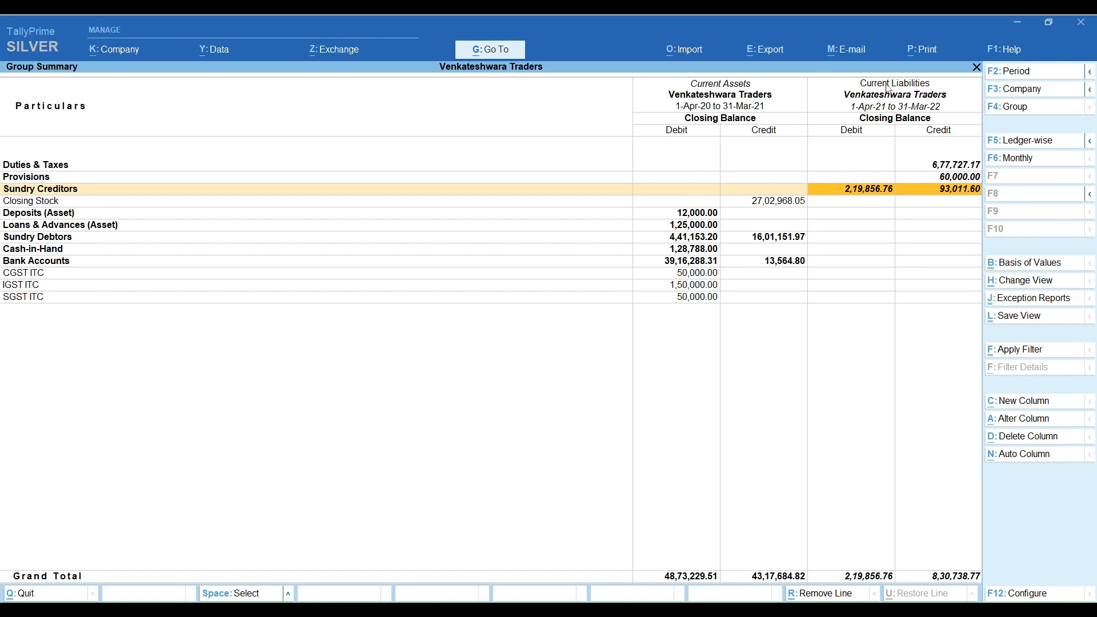
# Step: Alter the second column's group to Current Assets, keeping Base Currency, Default valuation and Actuals for 1-Apr-21 to 31-Mar-22
pyautogui.click(1022, 426)
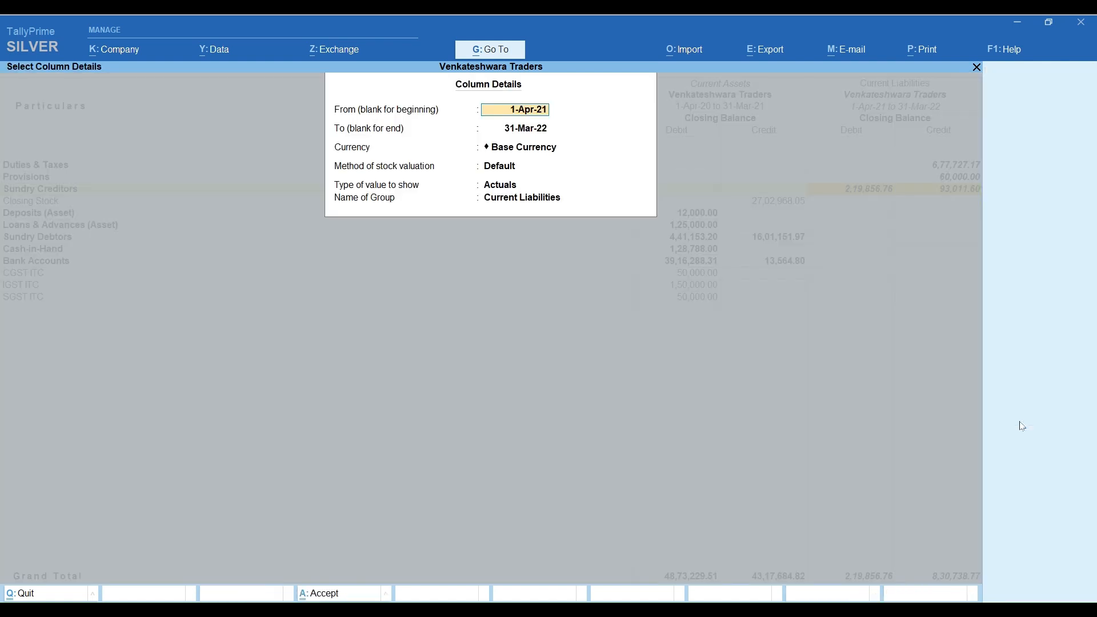
pyautogui.press('Return')
pyautogui.press('Return')
pyautogui.press('Return')
pyautogui.press('Return')
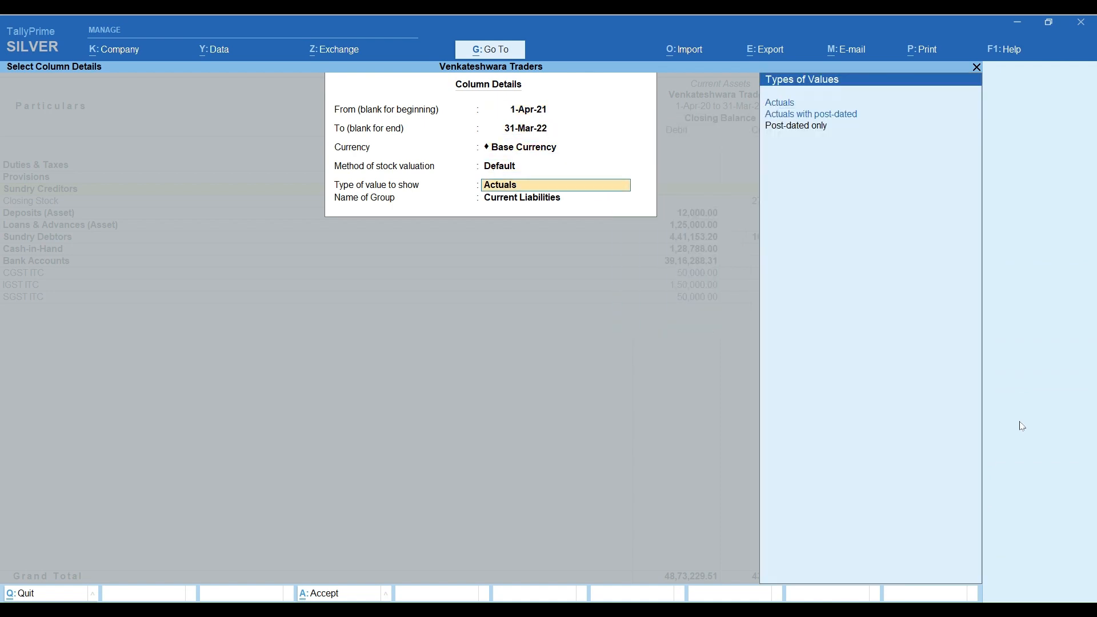
pyautogui.press('Return')
pyautogui.press('Up')
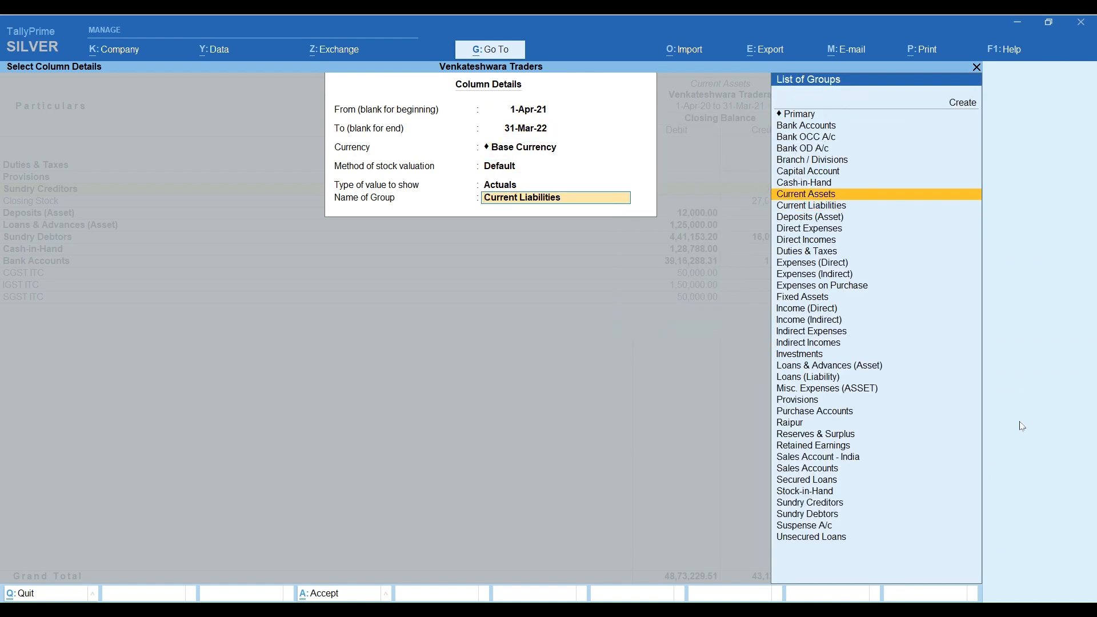
pyautogui.press('Return')
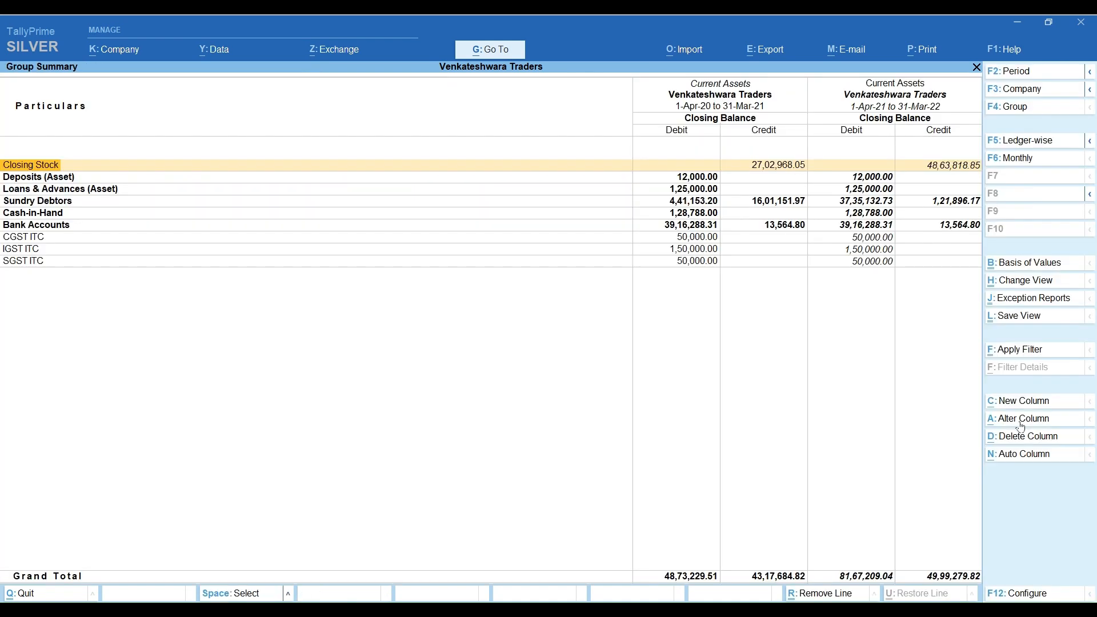
# Step: Open the two-period Sundry Debtors breakdown and drill down to the monthly summary of Alfa Provisions
pyautogui.press('Down')
pyautogui.press('Down')
pyautogui.press('Down')
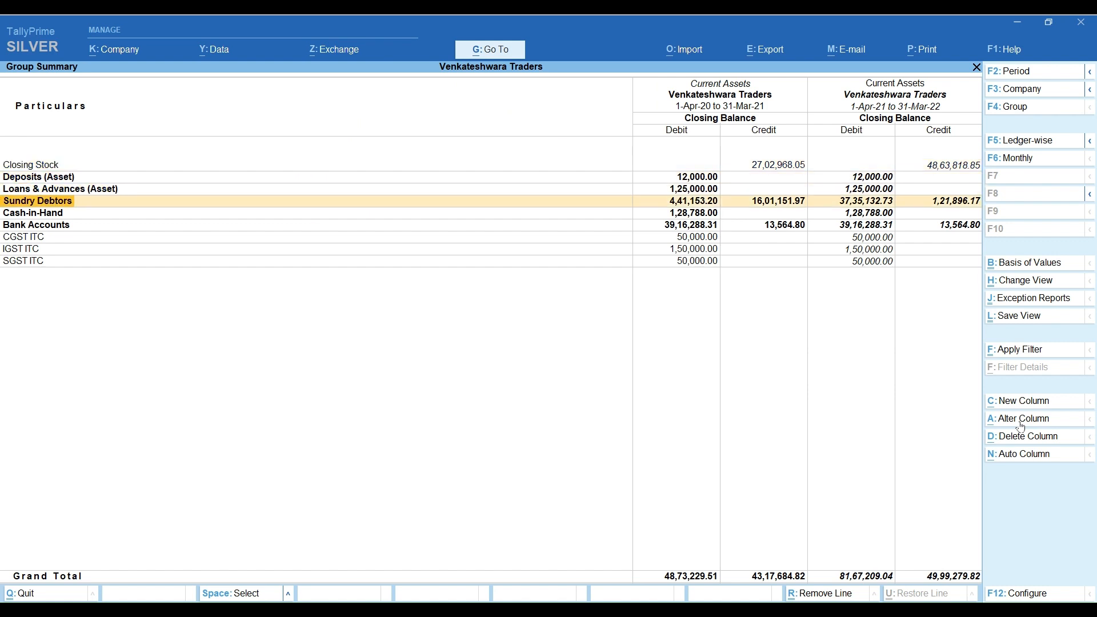
pyautogui.press('Return')
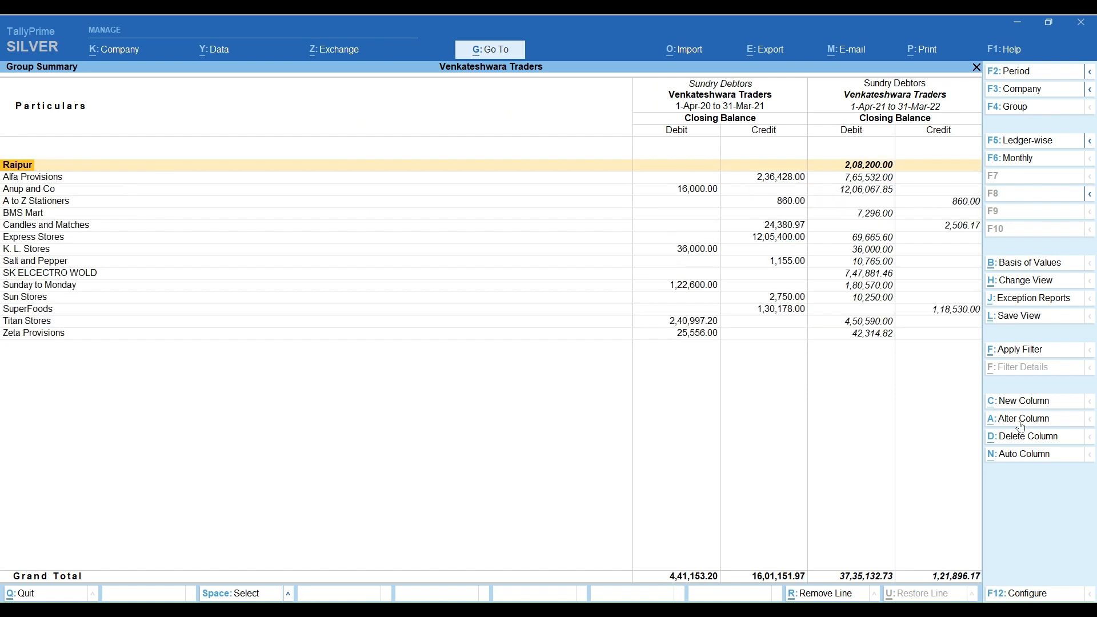
pyautogui.press('Down')
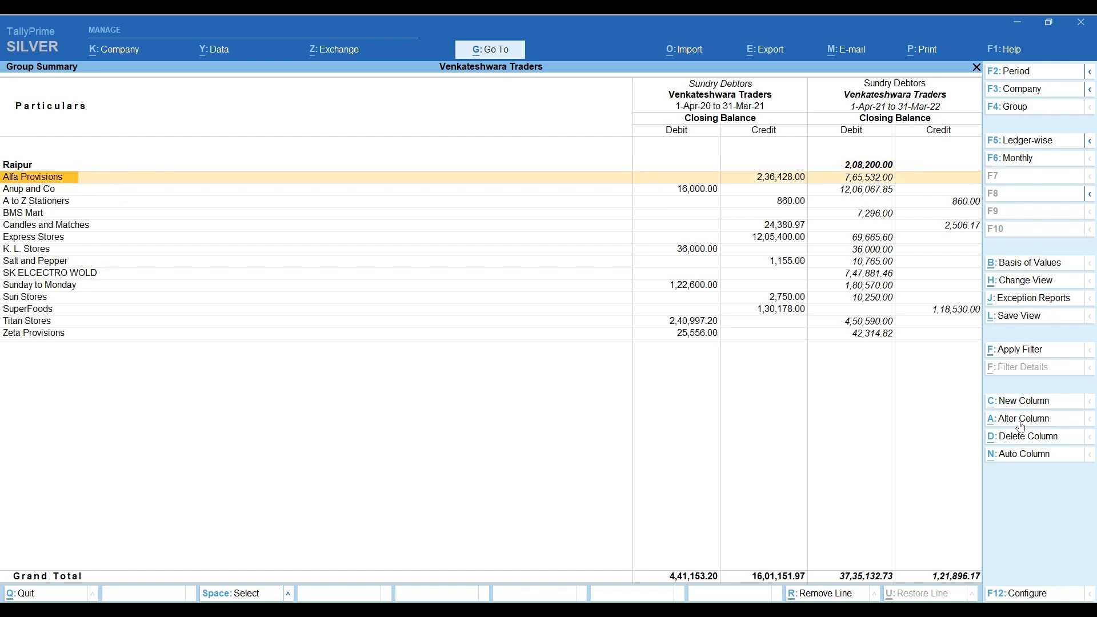
pyautogui.press('Return')
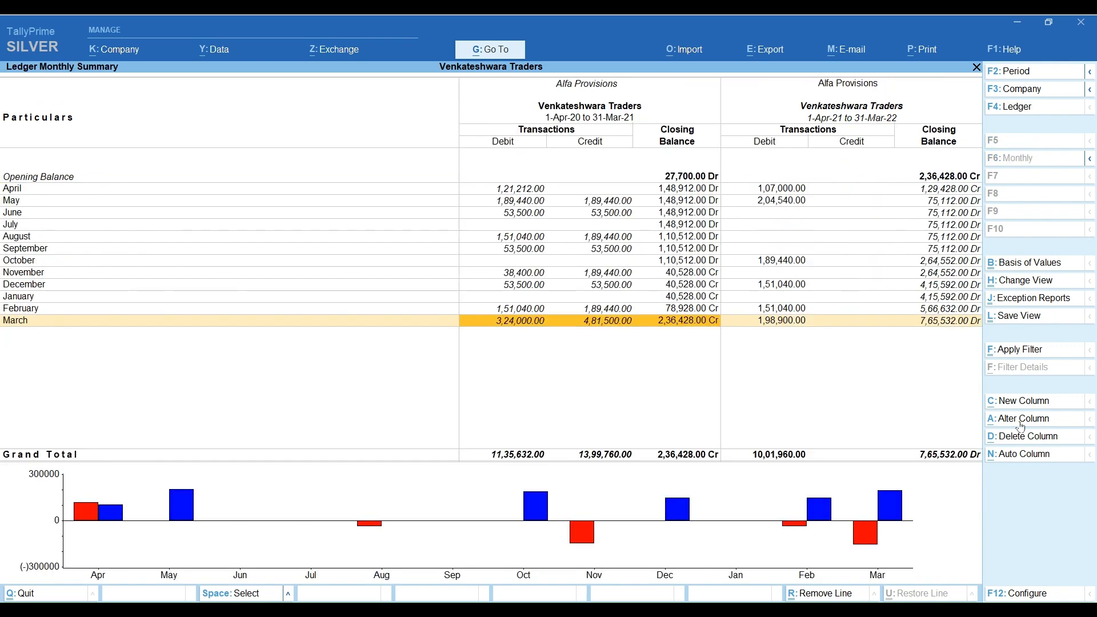
# Step: Examine Alfa Provisions' monthly transactions across both periods and return to the Current Assets group summary
pyautogui.press('Up')
pyautogui.press('Up')
pyautogui.press('Up')
pyautogui.press('Up')
pyautogui.press('Up')
pyautogui.press('Up')
pyautogui.press('Up')
pyautogui.press('Up')
pyautogui.press('Up')
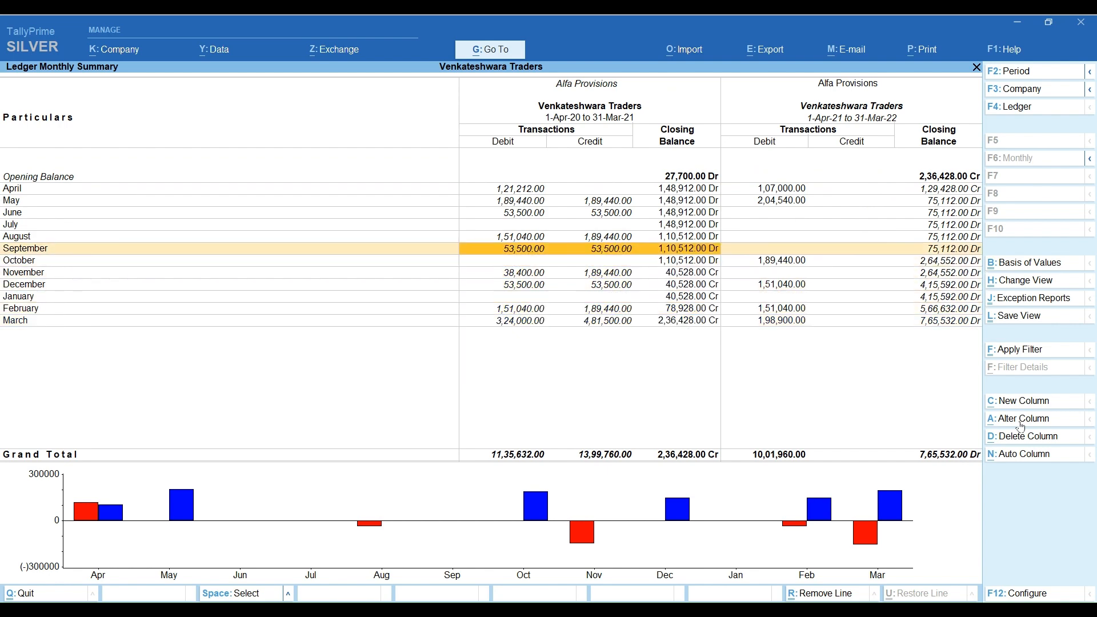
pyautogui.press('Up')
pyautogui.press('Up')
pyautogui.press('Escape')
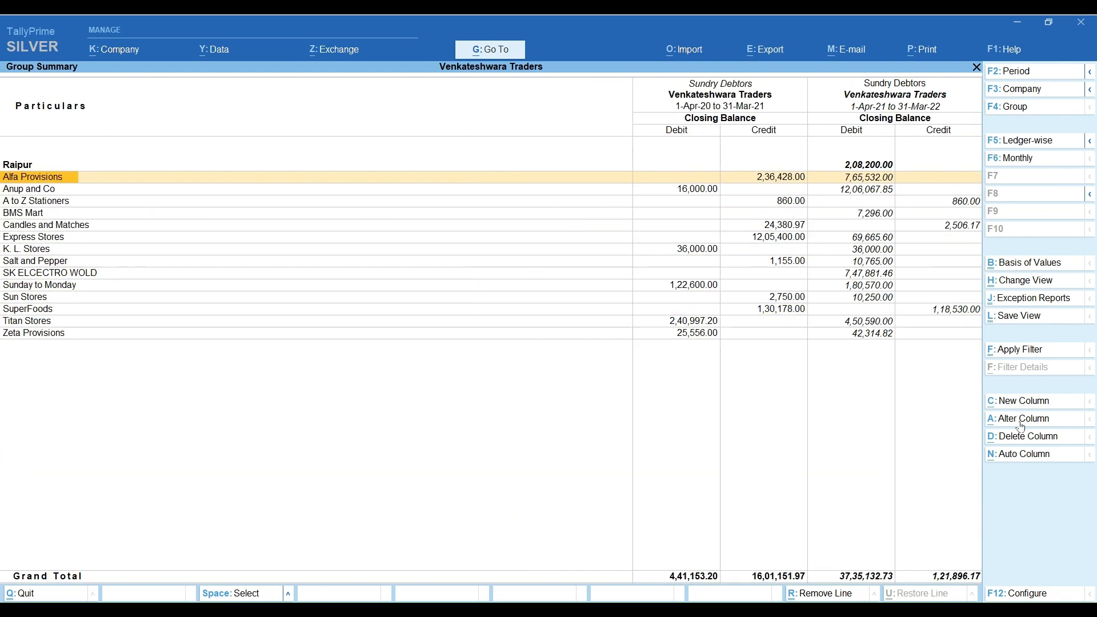
pyautogui.press('Escape')
# Step: View the Sundry Debtors breakdown separately for 1-Apr-21 to 31-Mar-22 and for 1-Apr-20 to 31-Mar-21
pyautogui.press('Right')
pyautogui.press('Right')
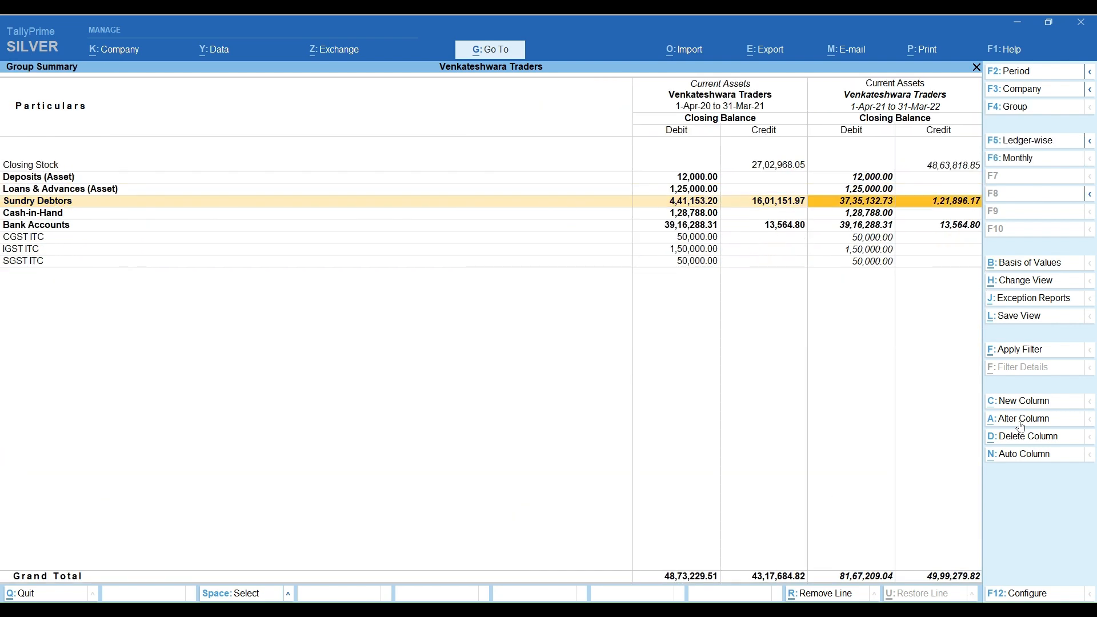
pyautogui.press('Return')
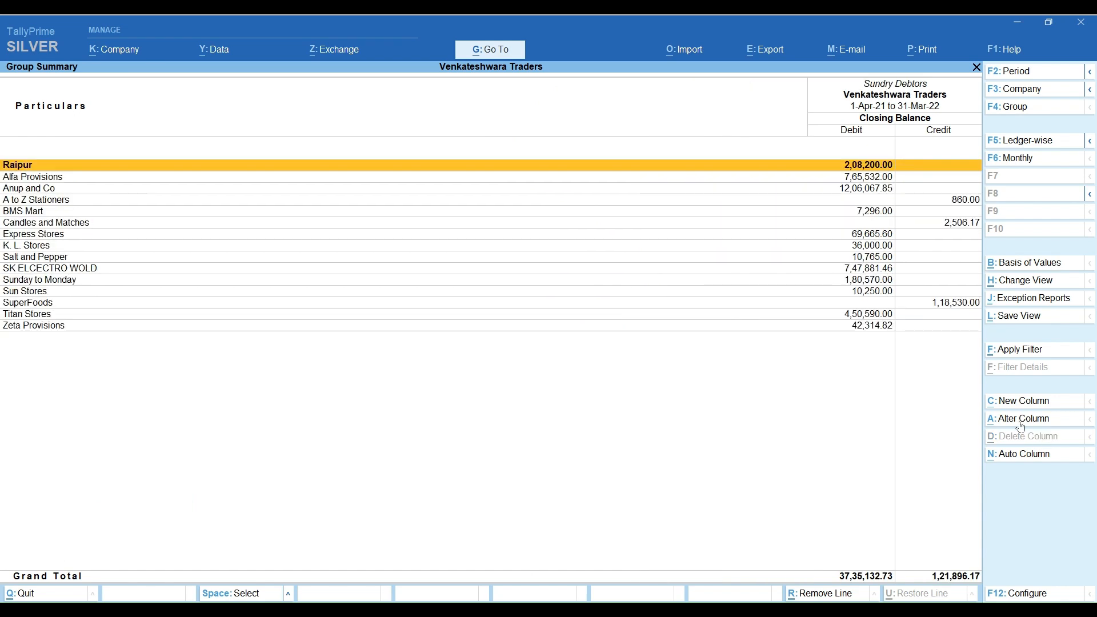
pyautogui.press('Escape')
pyautogui.press('Left')
pyautogui.press('Return')
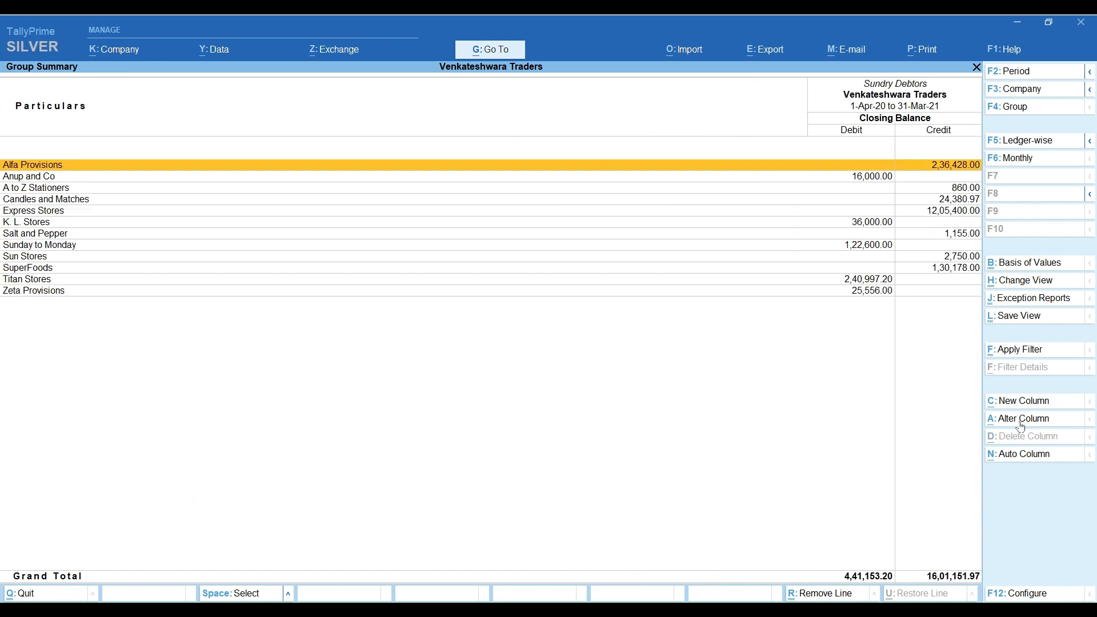
pyautogui.press('Escape')
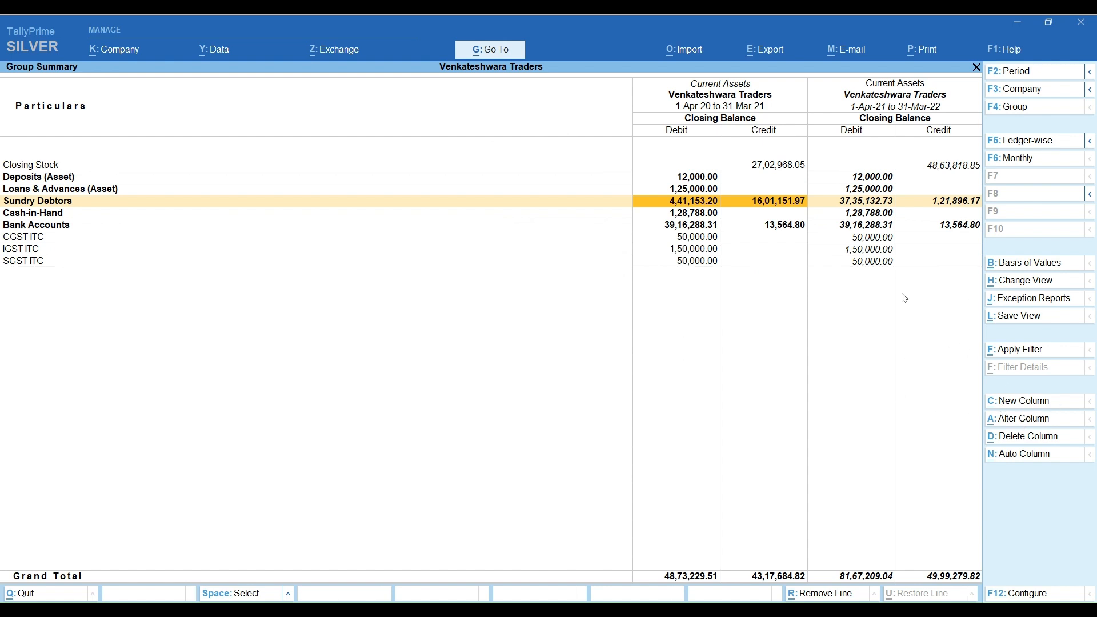
# Step: Reopen the Current Assets group summary from the Balance Sheet with its period set from April 2020 to March 2021
pyautogui.press('Escape')
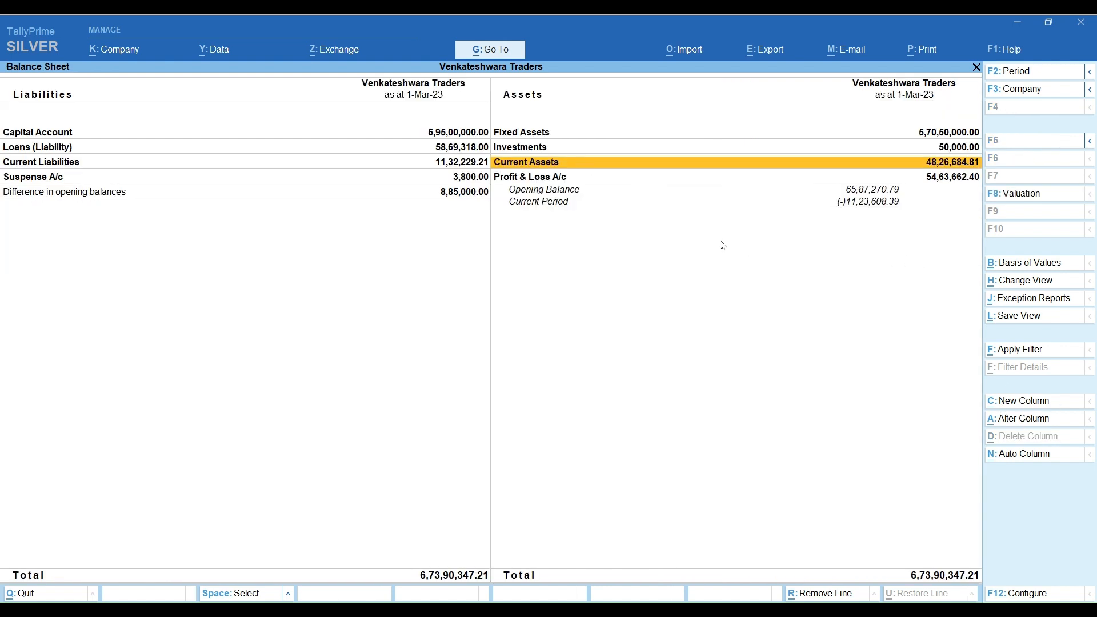
pyautogui.press('Return')
pyautogui.hotkey('alt', 'F2')
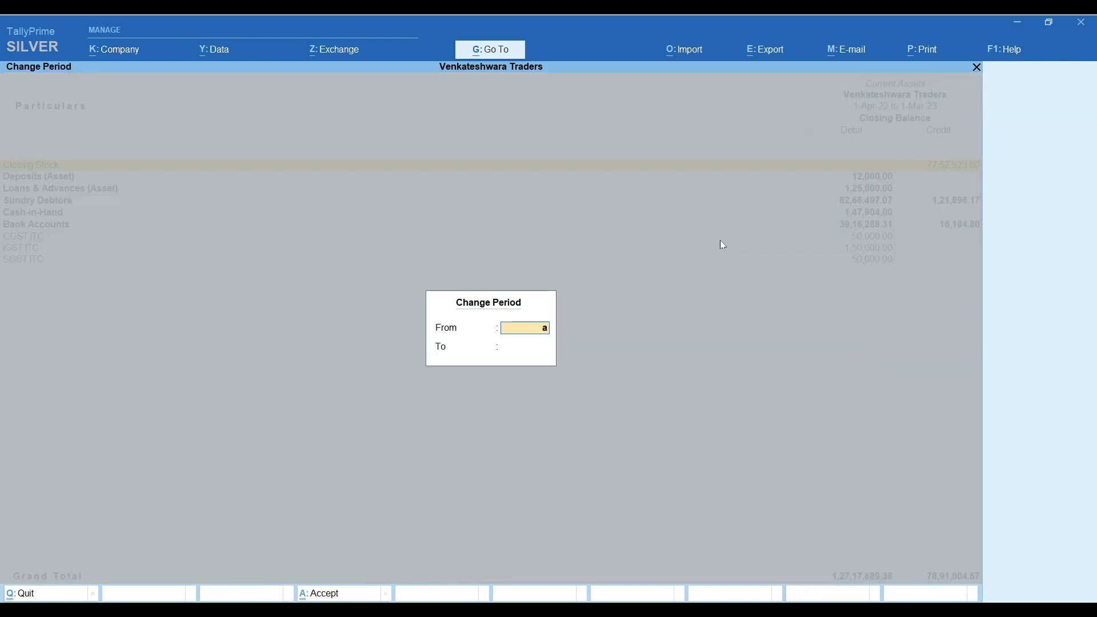
pyautogui.write('apr 20')
pyautogui.press('Return')
pyautogui.write('mar')
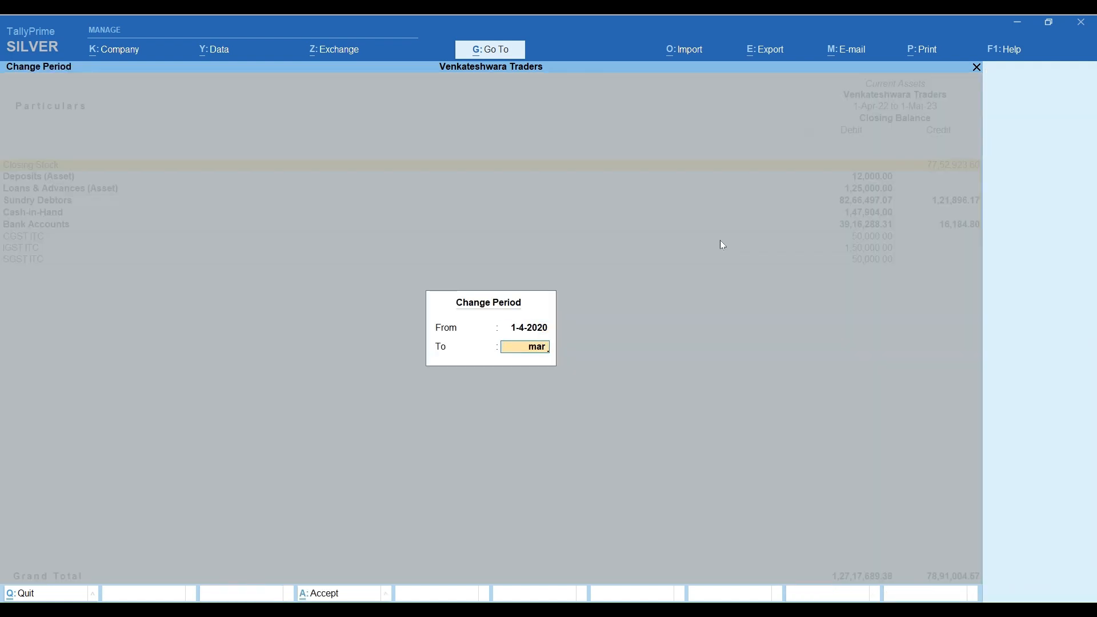
pyautogui.write(' 21')
pyautogui.press('Return')
# Step: Start a new Current Assets column with its period set from 1-Apr-21 to 31-Mar-22
pyautogui.hotkey('alt', 'c')
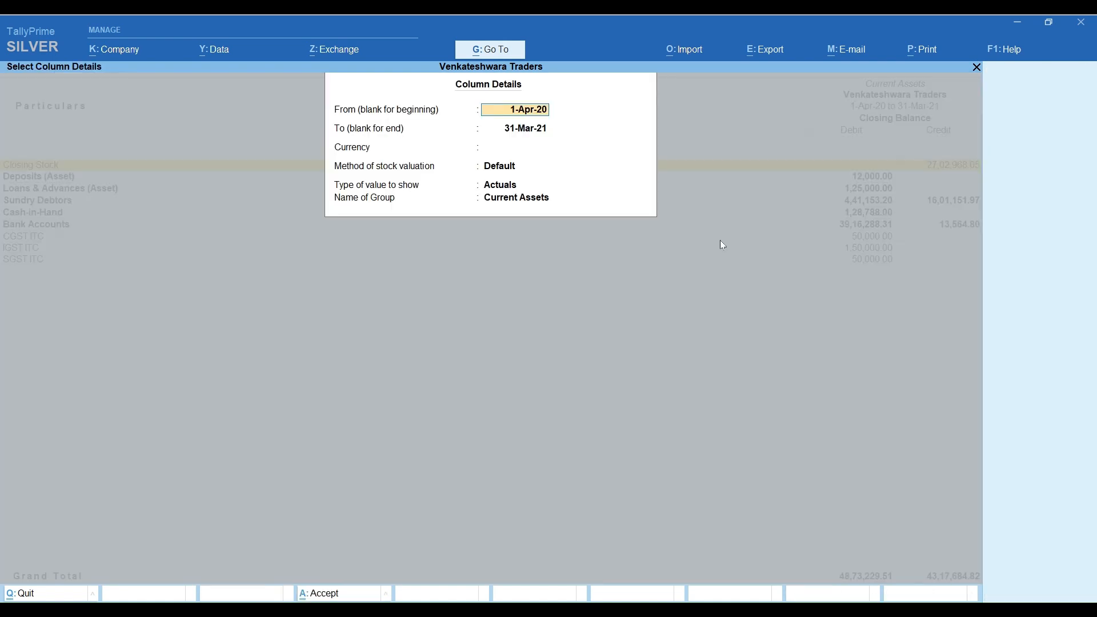
pyautogui.write('apr 21')
pyautogui.press('BackSpace')
pyautogui.write('2')
pyautogui.press('Return')
pyautogui.write('mar')
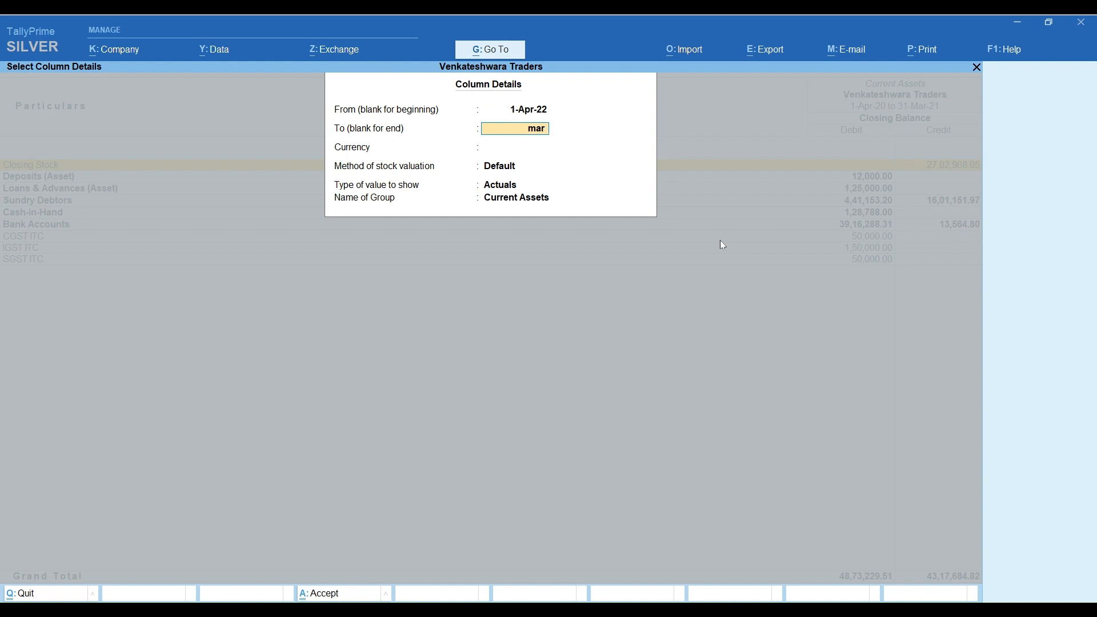
pyautogui.write(' 23')
pyautogui.hotkey('shift', 'Tab')
pyautogui.write('apr')
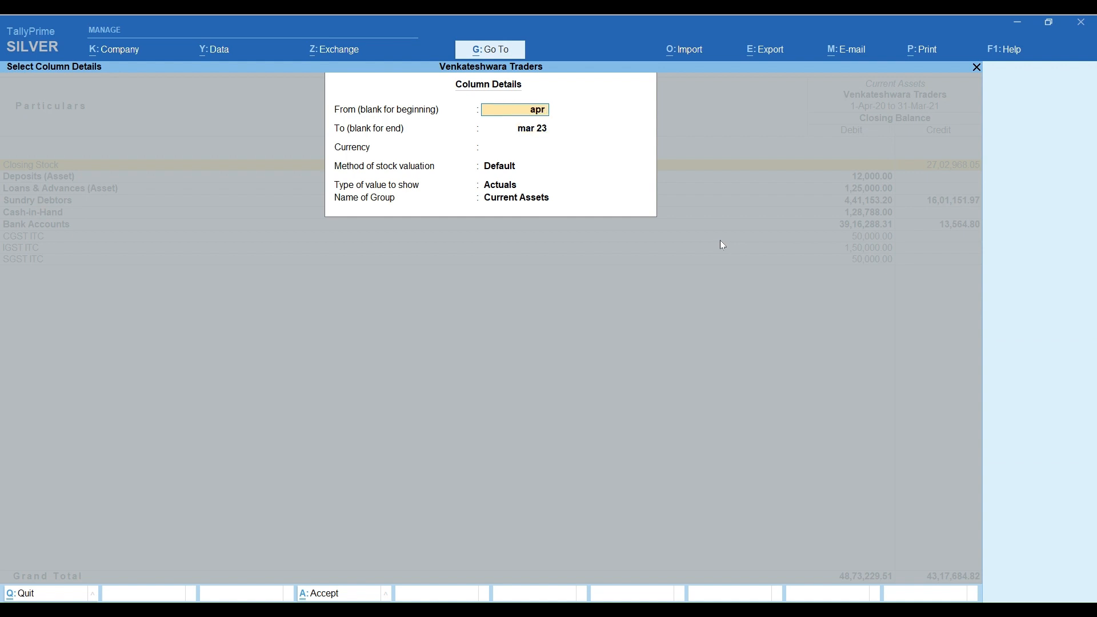
pyautogui.write(' 21')
pyautogui.press('Return')
pyautogui.write('mar')
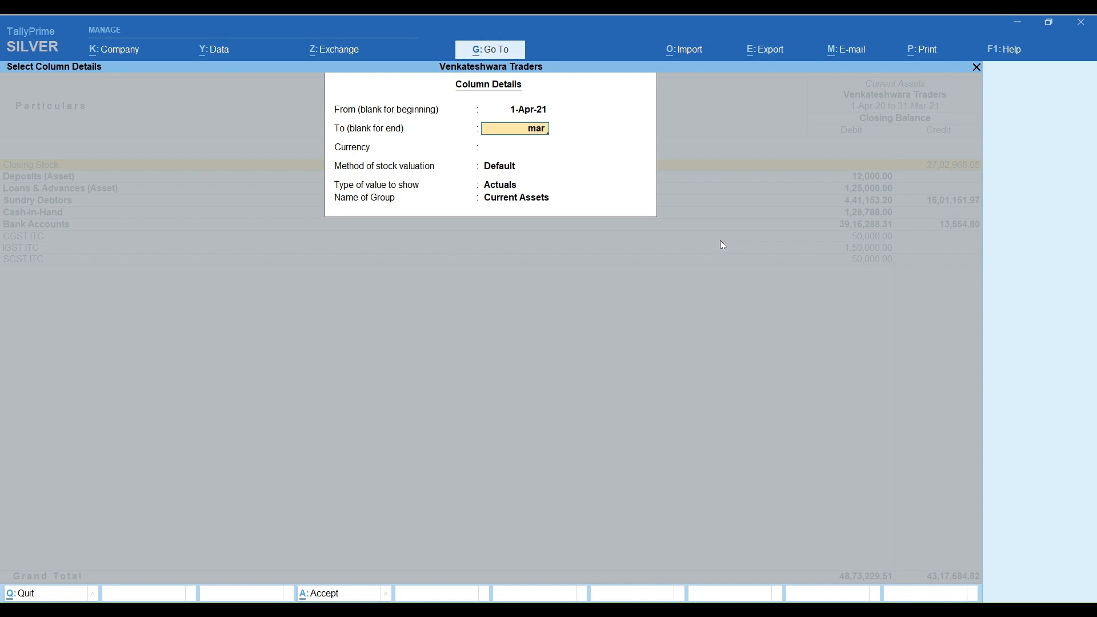
pyautogui.press('Return')
# Step: Add the column with Base Currency, Default stock valuation, Actuals and the Current Assets group
pyautogui.press('Return')
pyautogui.press('Return')
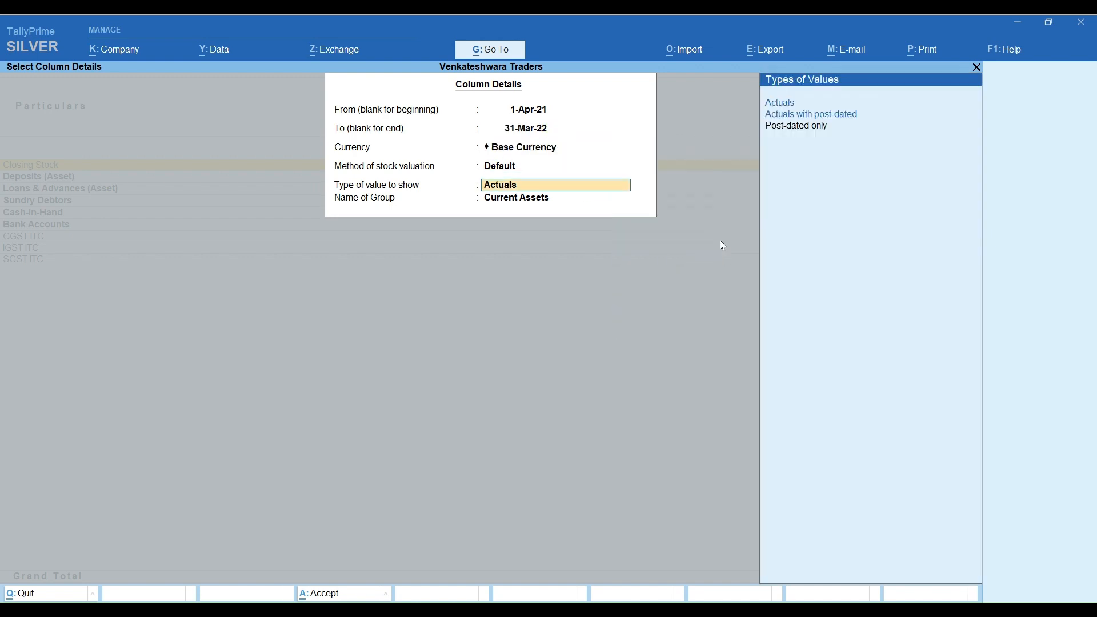
pyautogui.press('Return')
pyautogui.press('Return')
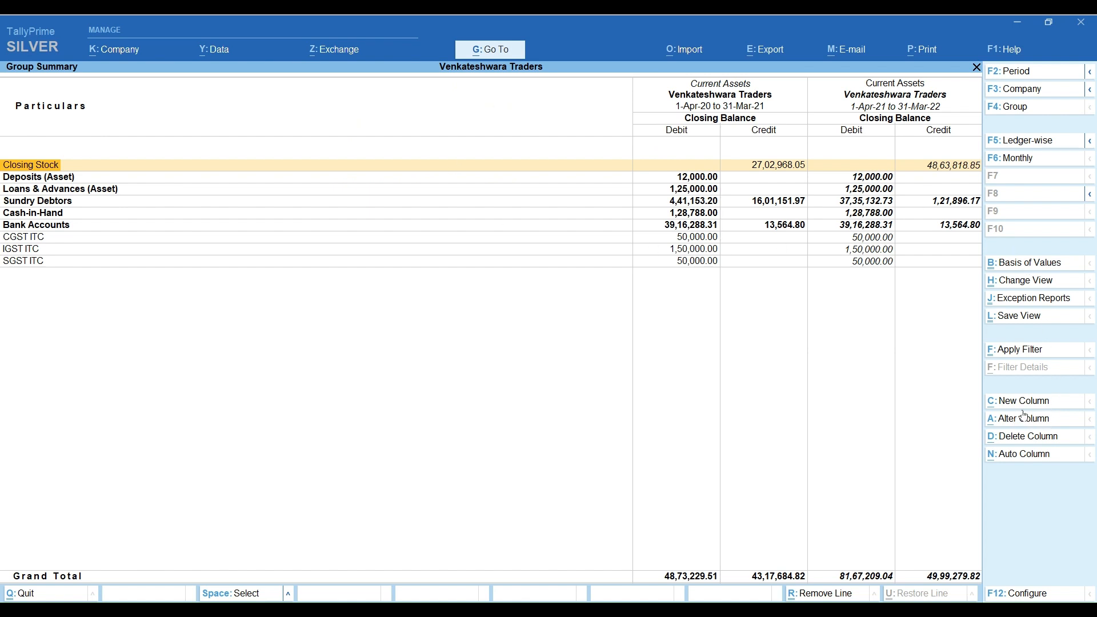
# Step: Start saving the two-column group summary as a view named "Current Ass 20-21 and 21-22 Report"
pyautogui.click(1022, 318)
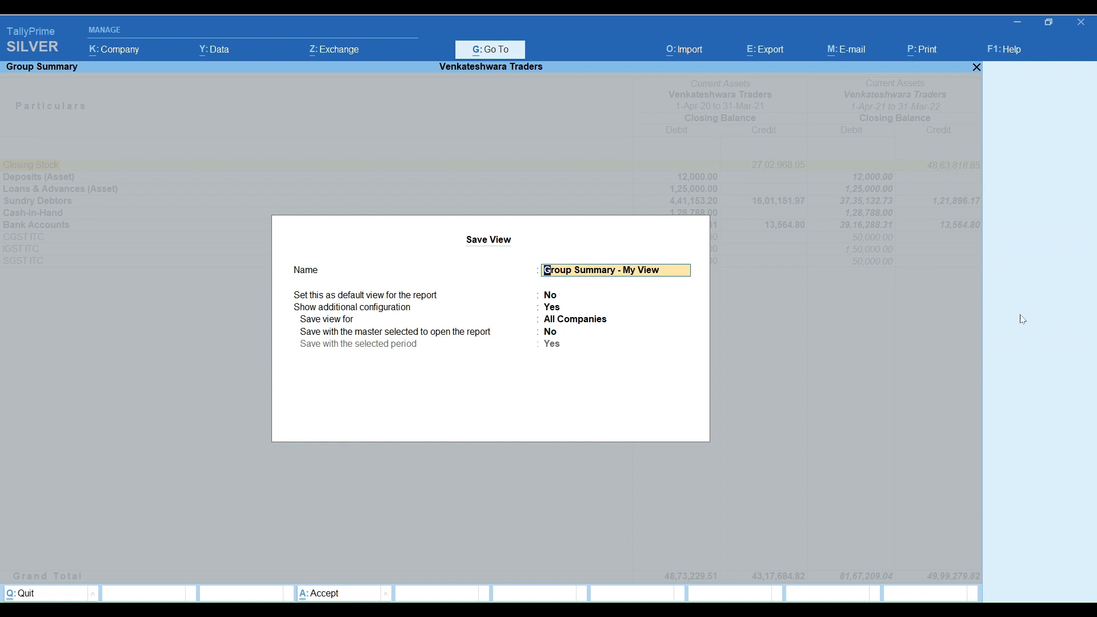
pyautogui.write('Curr')
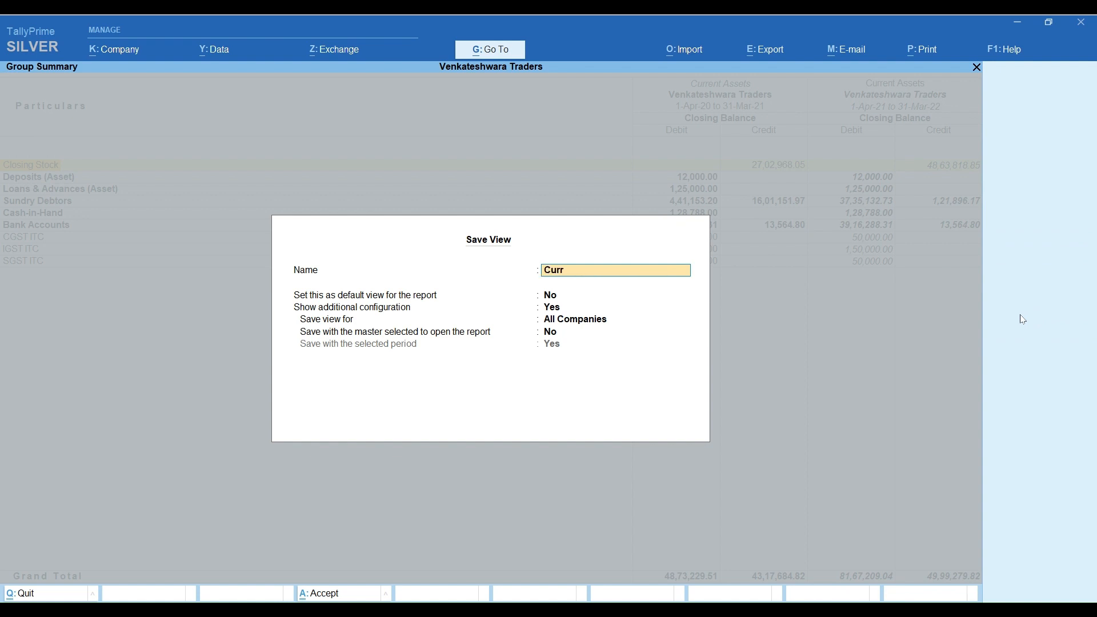
pyautogui.write('ent ass 20-21 an')
pyautogui.press('BackSpace')
pyautogui.press('BackSpace')
pyautogui.press('BackSpace')
pyautogui.write('Anf')
pyautogui.press('BackSpace')
pyautogui.press('BackSpace')
pyautogui.press('BackSpace')
pyautogui.write('at')
pyautogui.press('BackSpace')
pyautogui.write('nd 21-22 R')
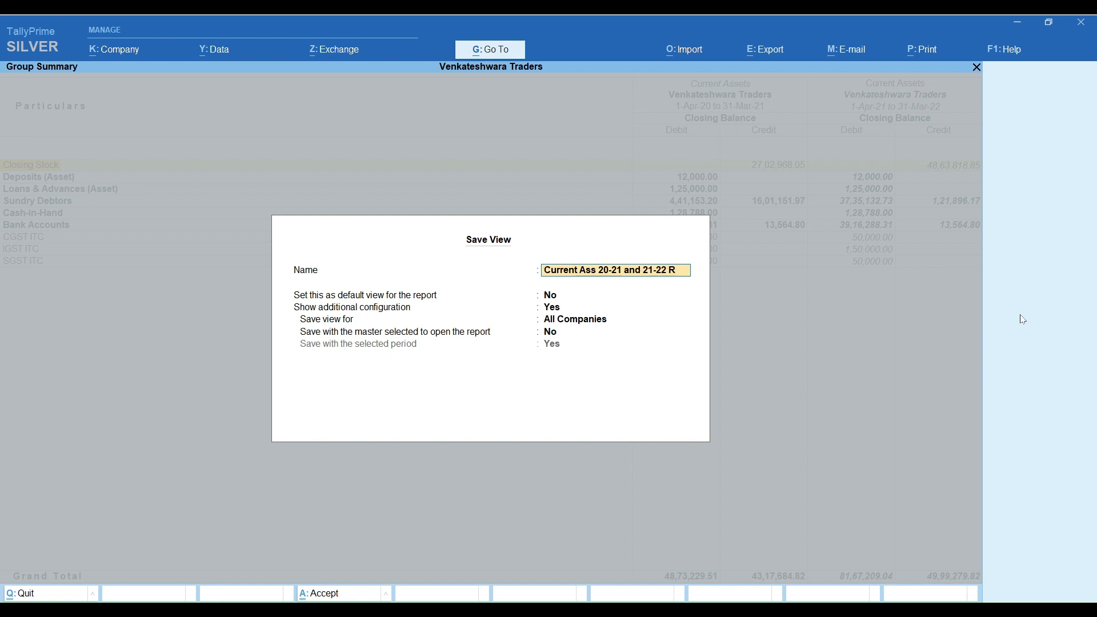
pyautogui.write('eport')
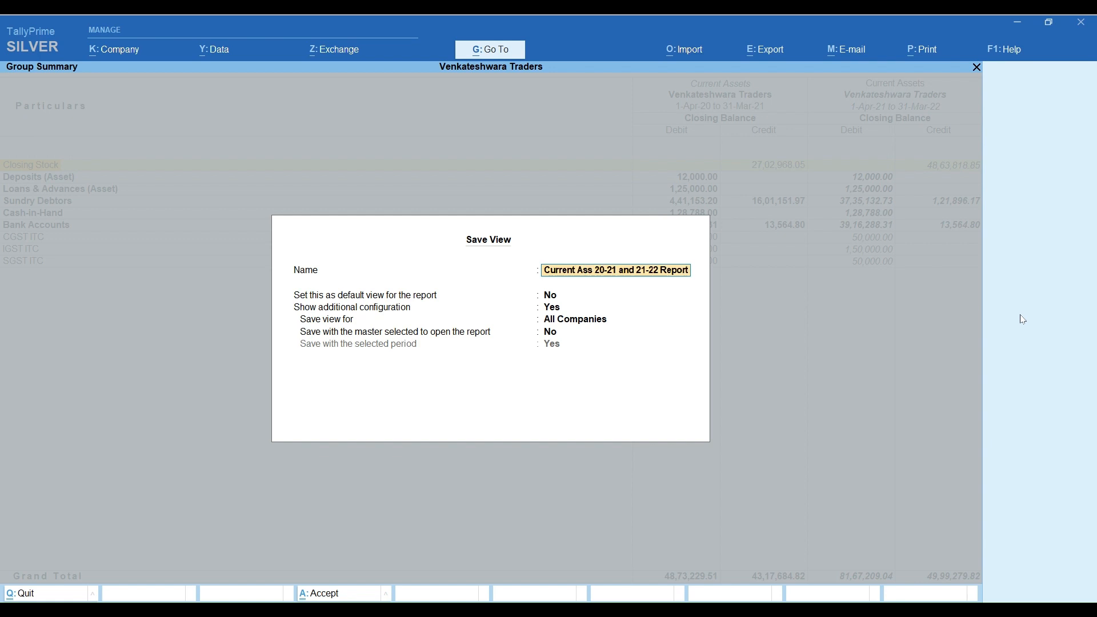
pyautogui.press('Return')
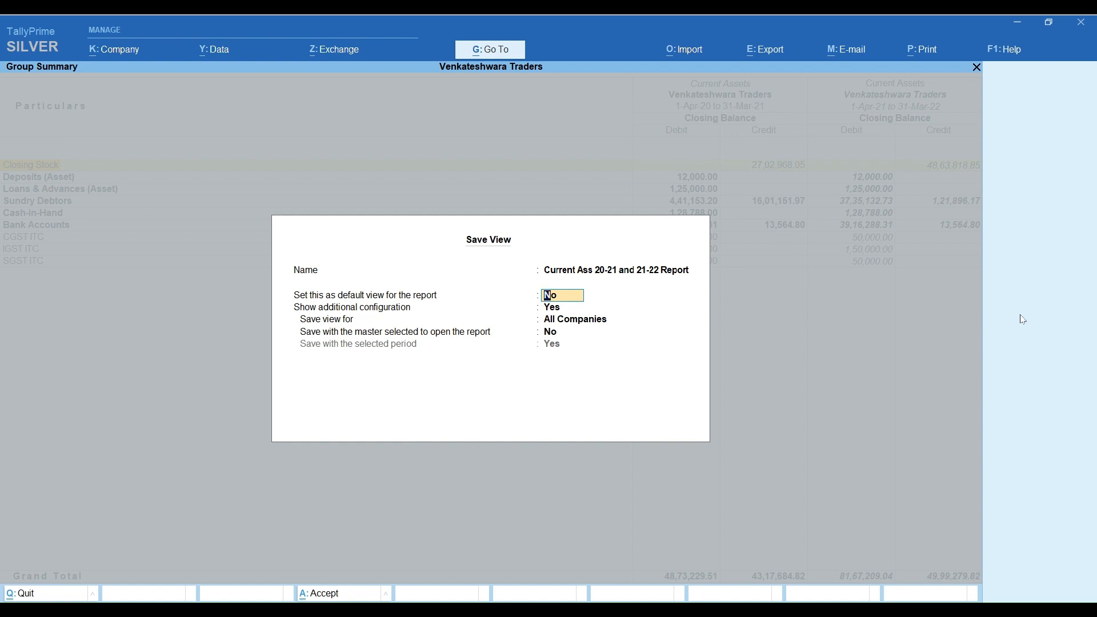
# Step: Set the view as the report's default, limit it to This Company, and save it
pyautogui.press('y')
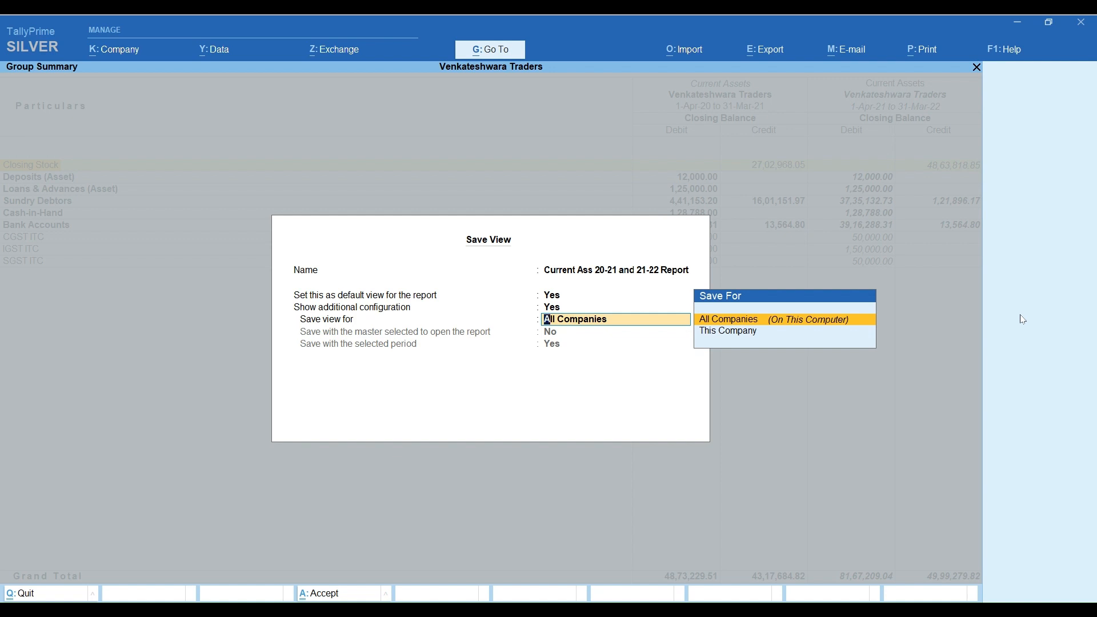
pyautogui.press('Down')
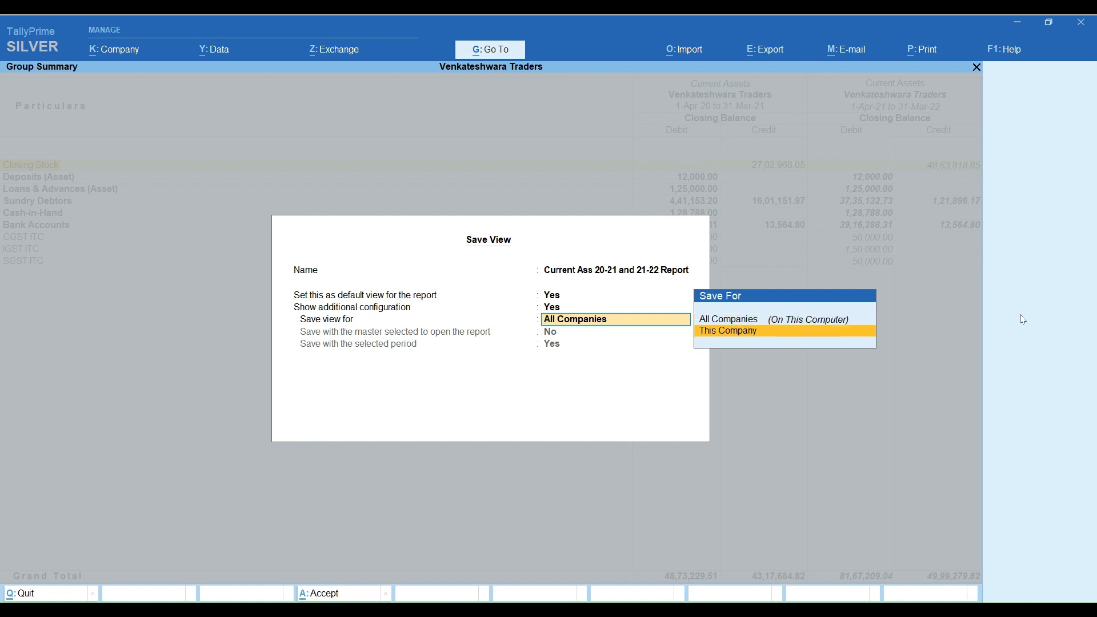
pyautogui.press('Return')
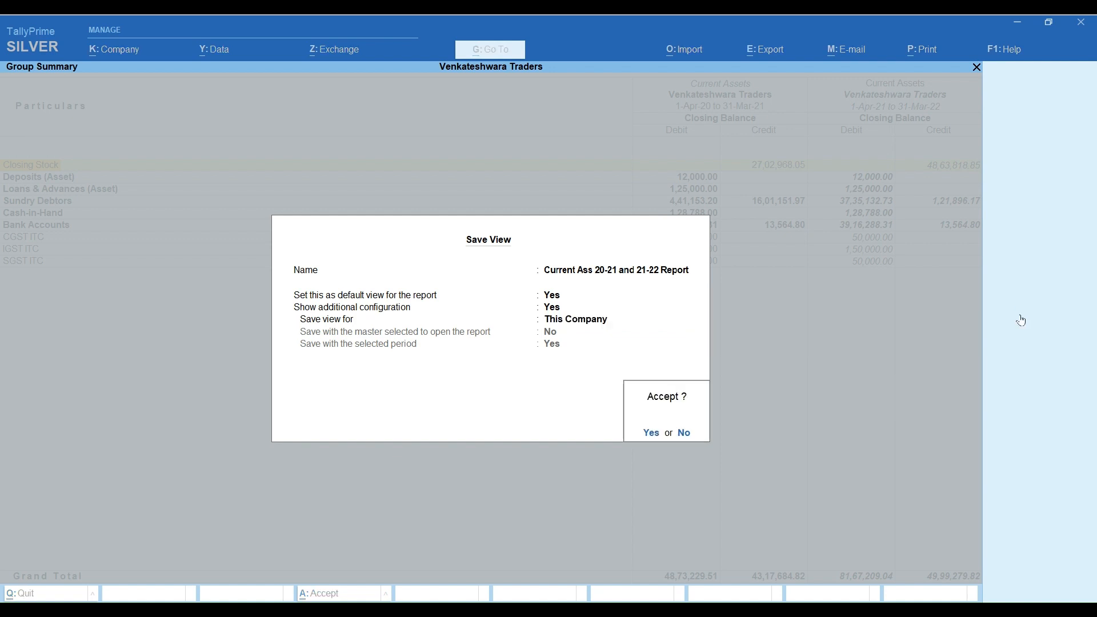
pyautogui.press('Return')
# Step: Reopen Current Assets from the Balance Sheet to check its default view, and return to the Balance Sheet
pyautogui.press('Escape')
pyautogui.press('Return')
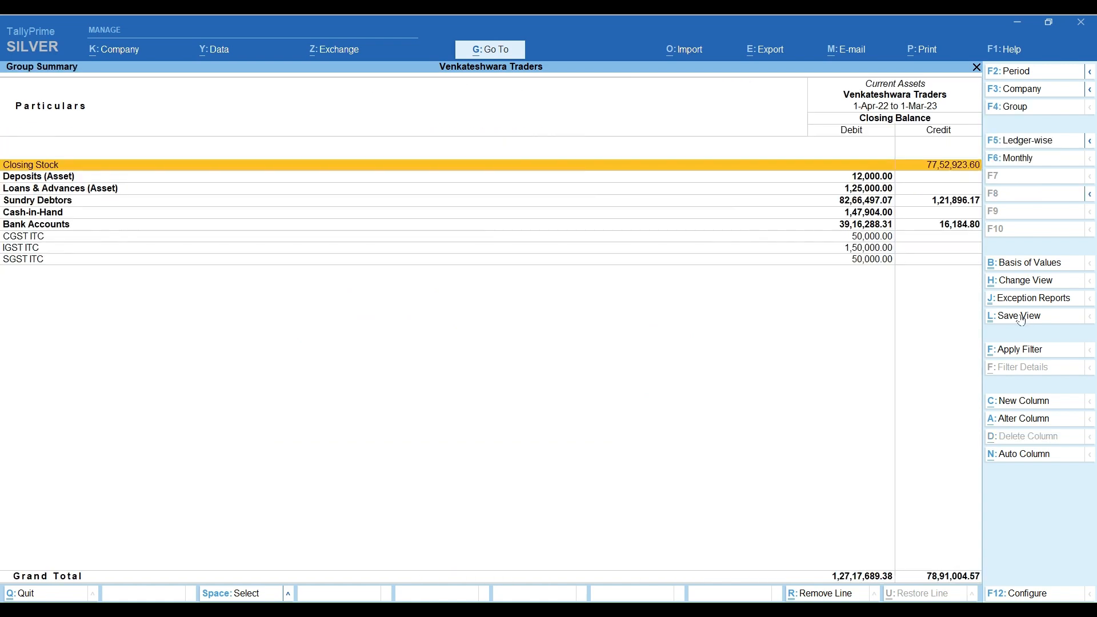
pyautogui.press('Escape')
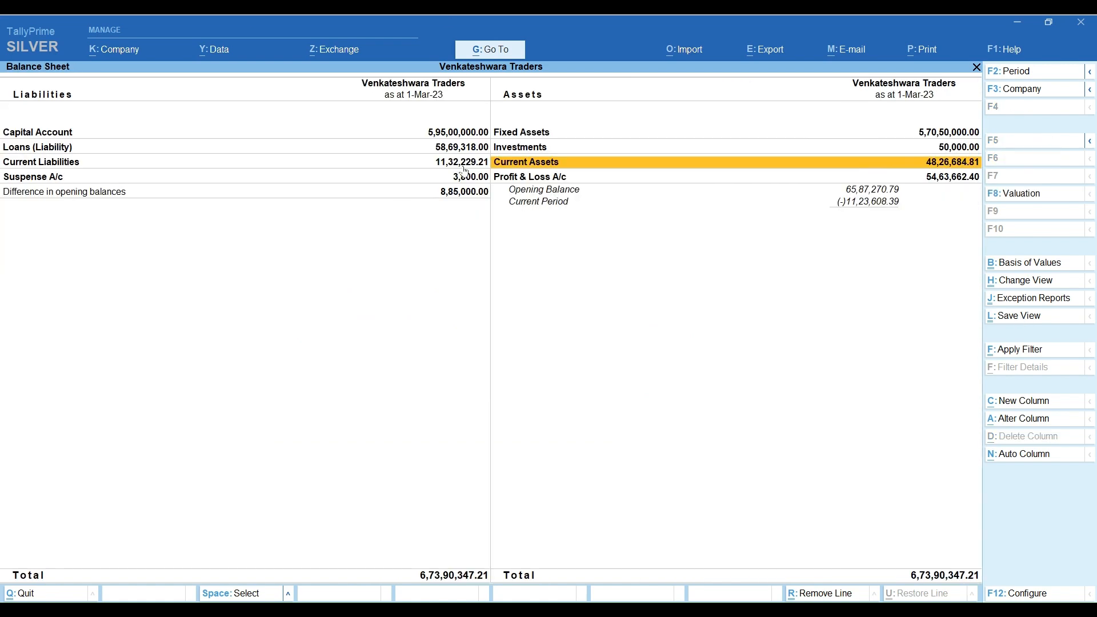
# Step: Look through the saved views in the list of reports and open "Current Ass 20-21 and 21-22 Report"
pyautogui.click(488, 56)
pyautogui.press('Down')
pyautogui.press('Down')
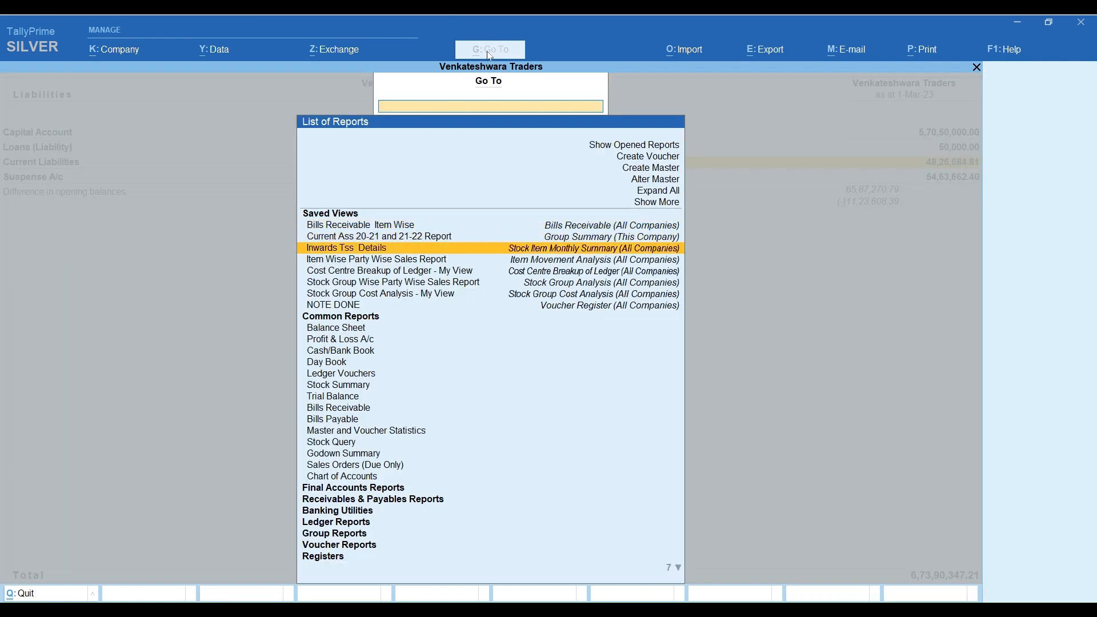
pyautogui.press('Down')
pyautogui.press('Down')
pyautogui.press('Down')
pyautogui.press('Down')
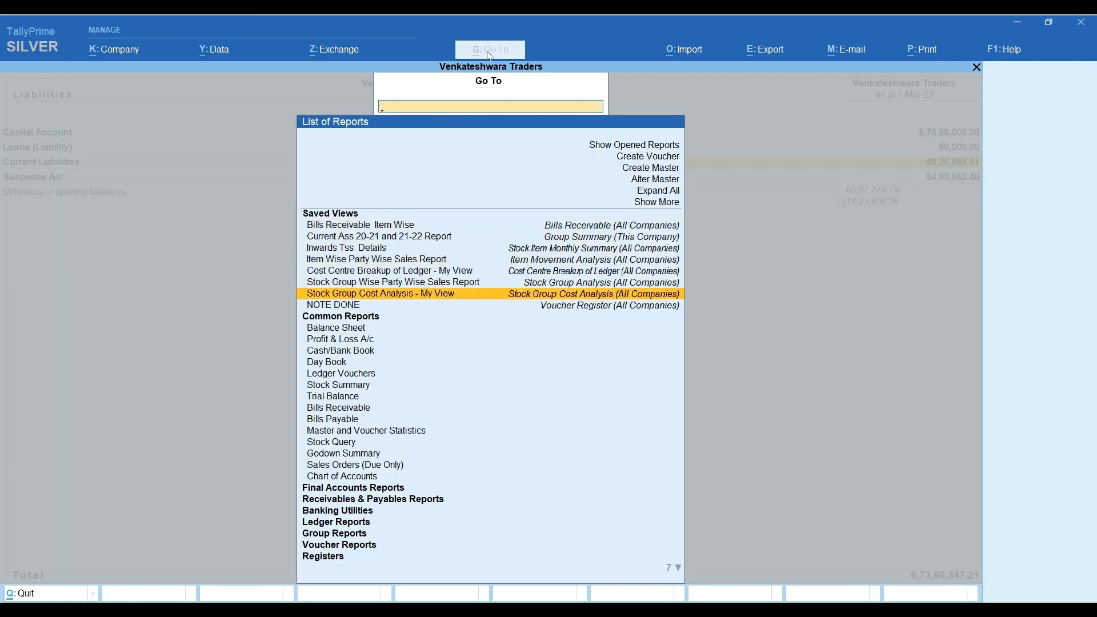
pyautogui.press('Up')
pyautogui.press('Up')
pyautogui.press('Up')
pyautogui.press('Up')
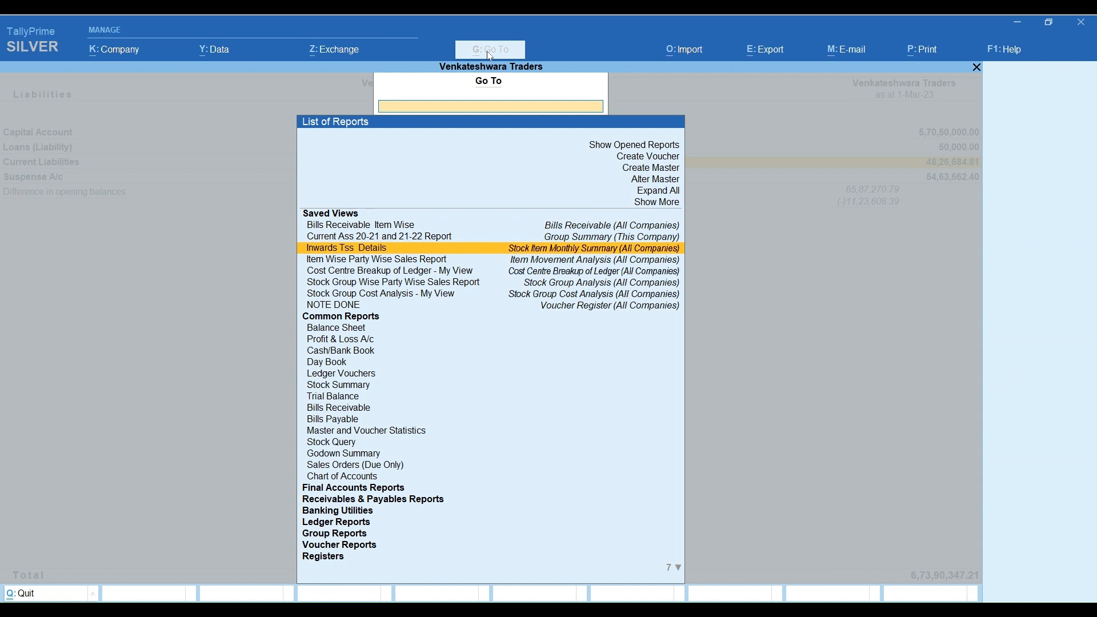
pyautogui.press('Up')
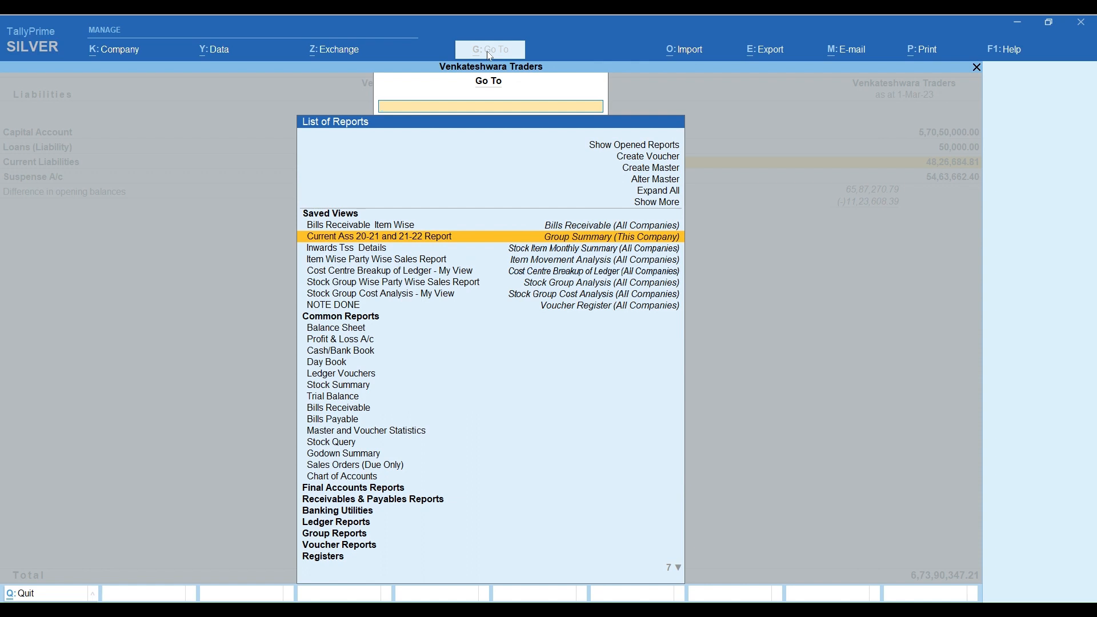
pyautogui.press('Return')
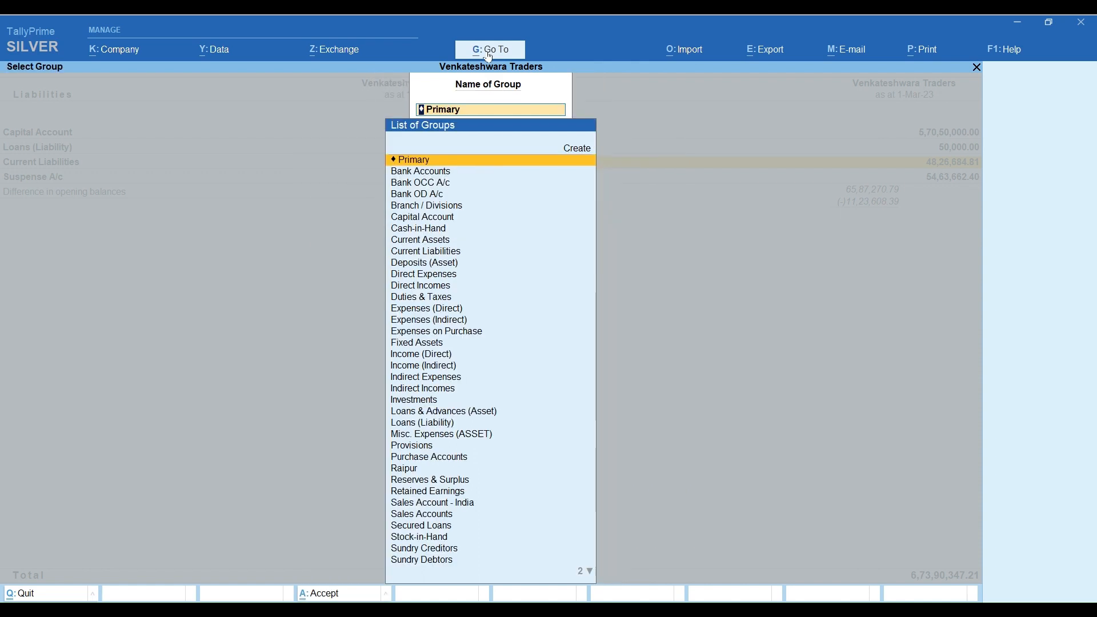
# Step: Display the saved two-column view for the Current Assets group
pyautogui.write('Cu')
pyautogui.press('Down')
pyautogui.press('Down')
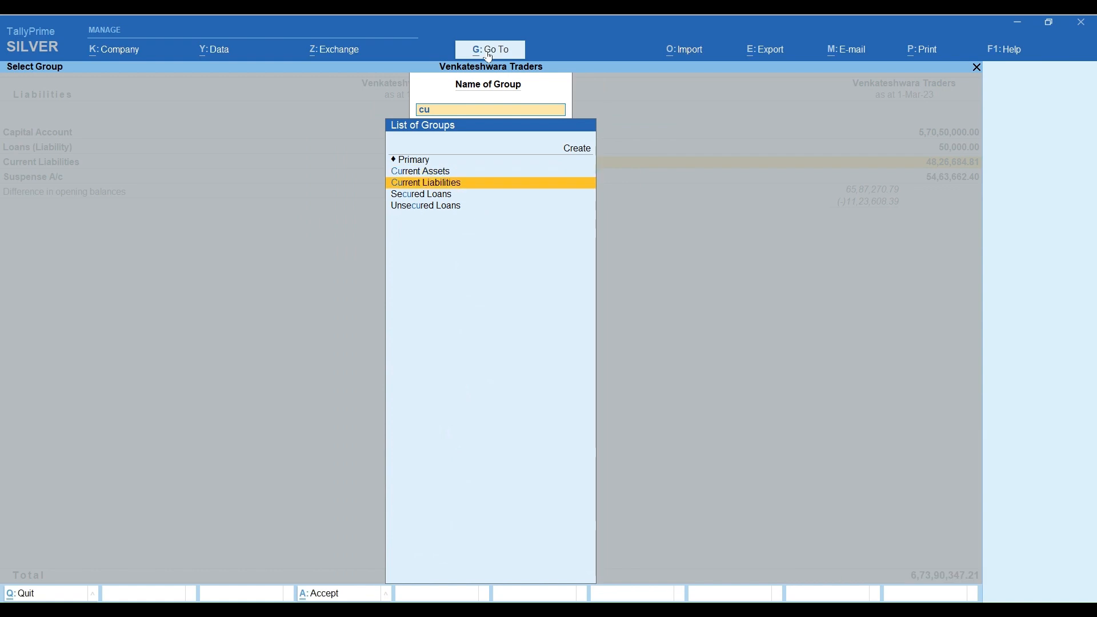
pyautogui.press('Up')
pyautogui.press('Return')
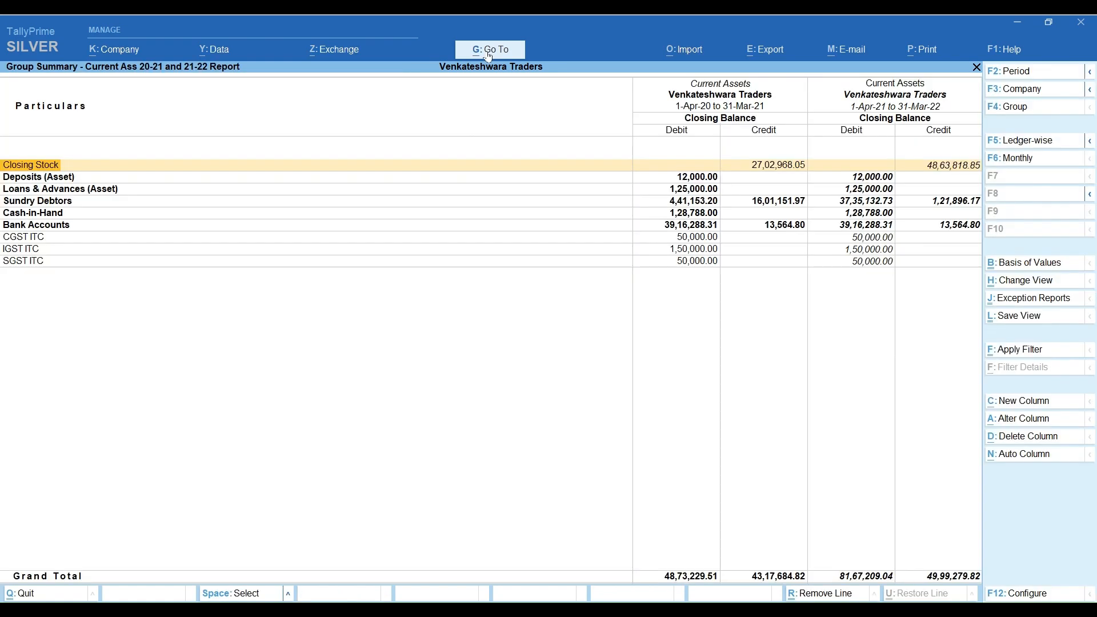
# Step: Return to the group selection and display the same saved view for Current Liabilities
pyautogui.press('Escape')
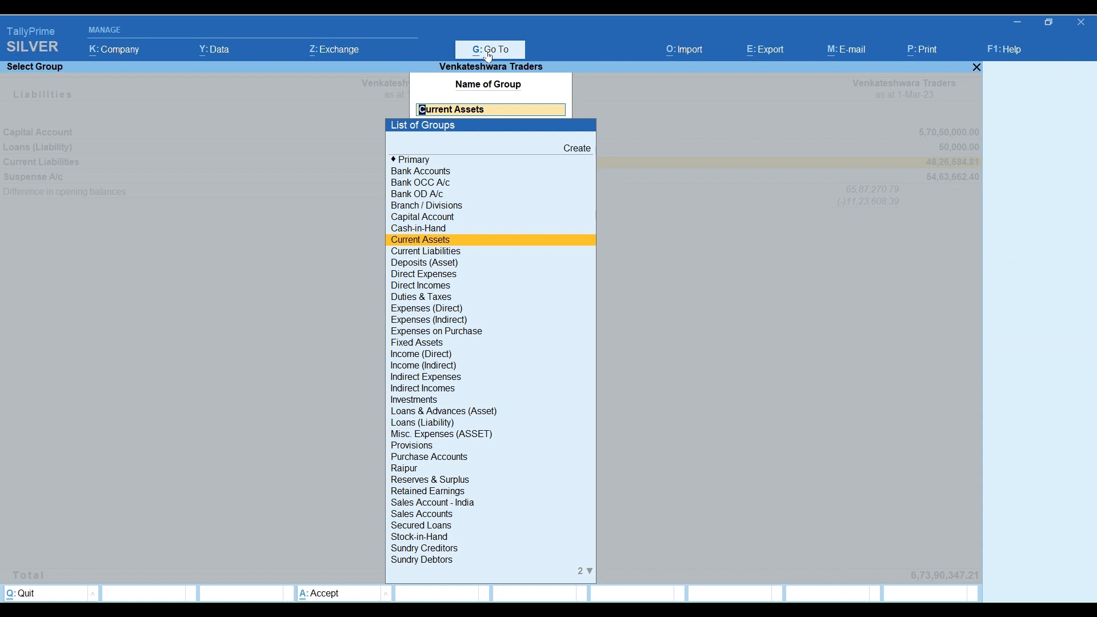
pyautogui.press('Down')
pyautogui.press('Return')
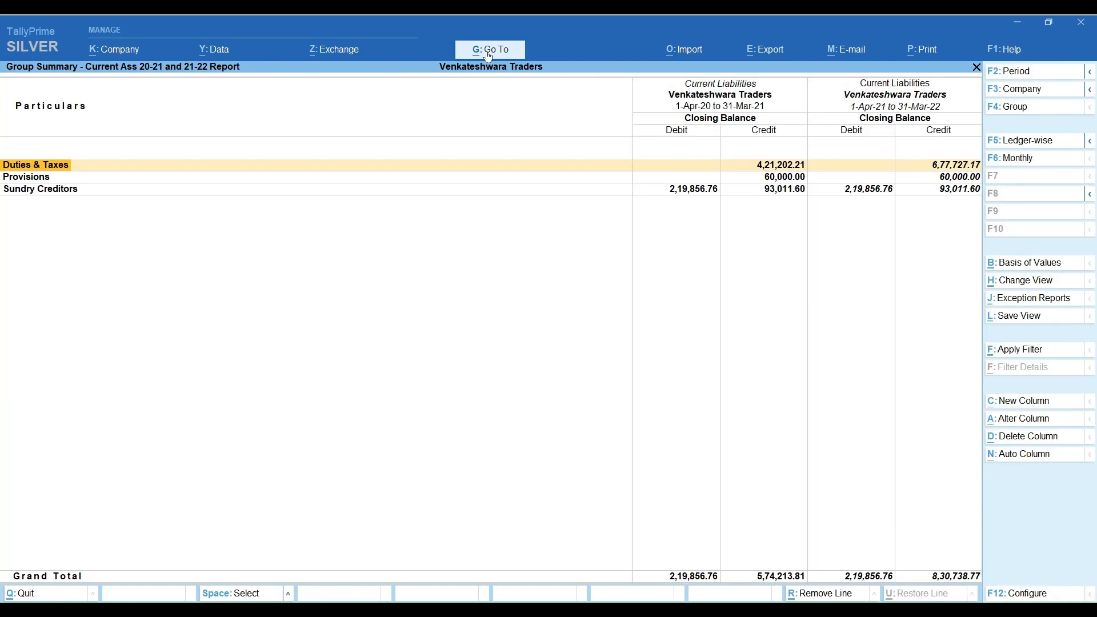
# Step: Switch the saved view to the Sales Accounts group to compare both years
pyautogui.press('Escape')
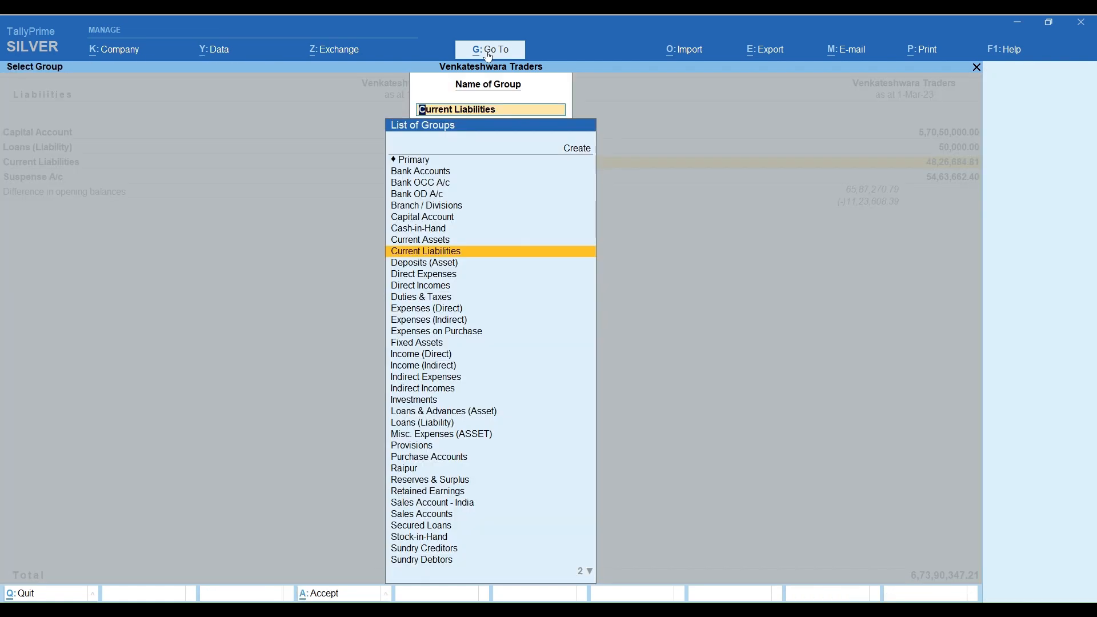
pyautogui.write('Sales')
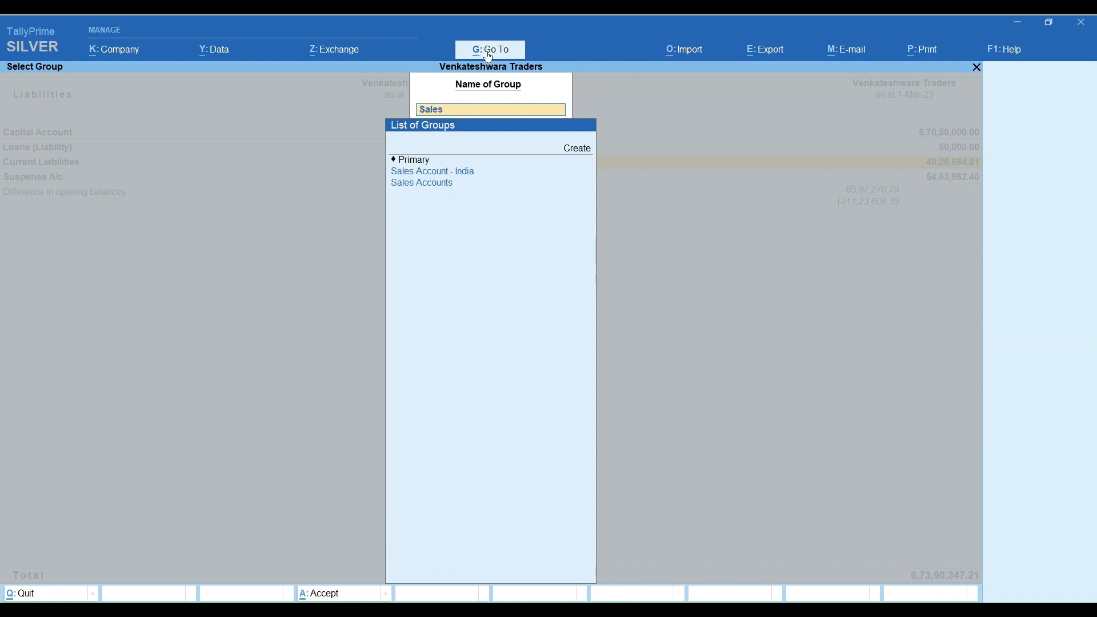
pyautogui.press('Down')
pyautogui.press('Down')
pyautogui.press('Return')
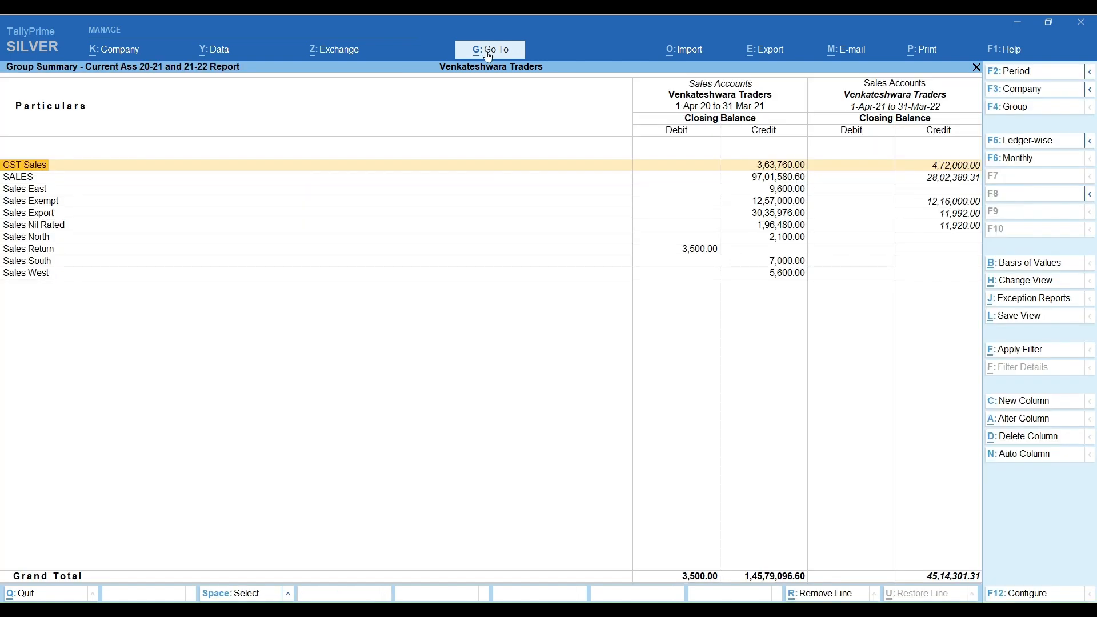
# Step: Show the Purchase Accounts group in the saved two-column view
pyautogui.press('Escape')
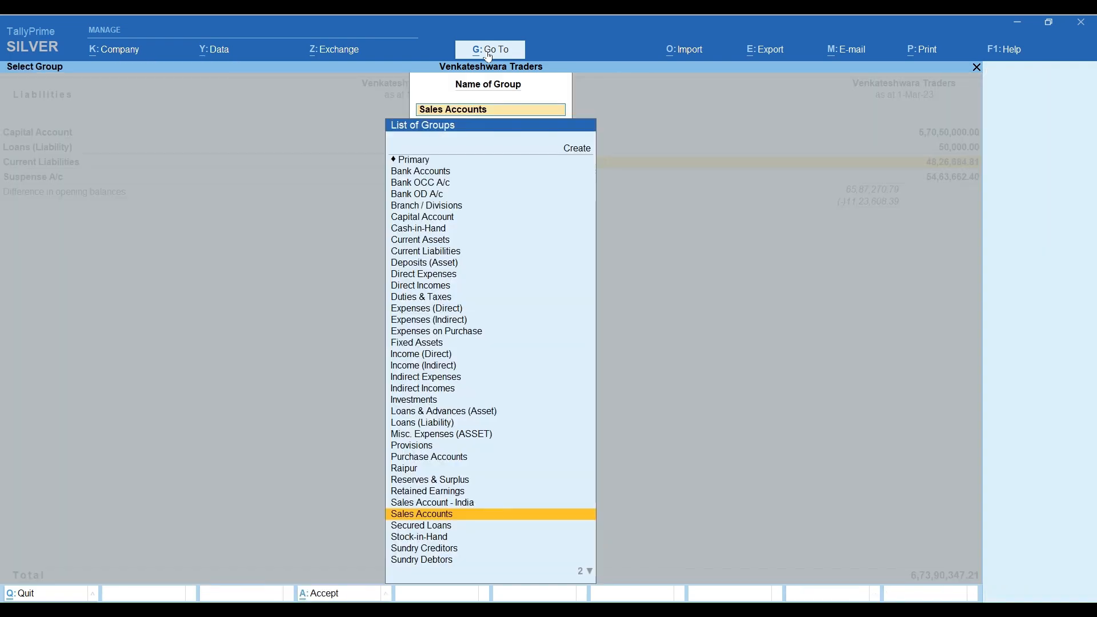
pyautogui.write('Purch')
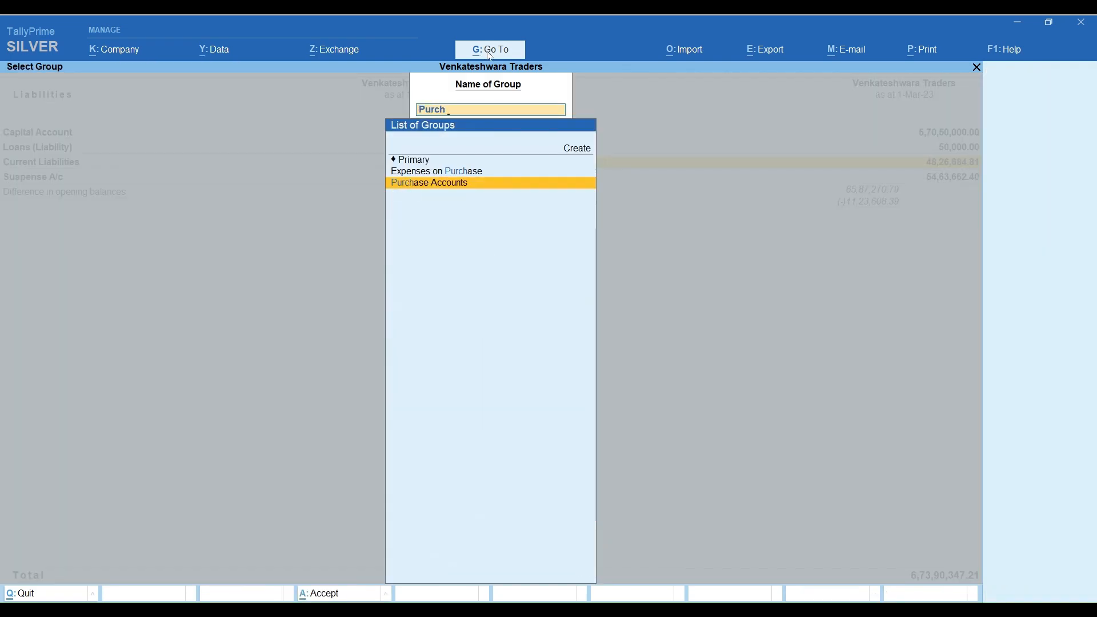
pyautogui.press('Return')
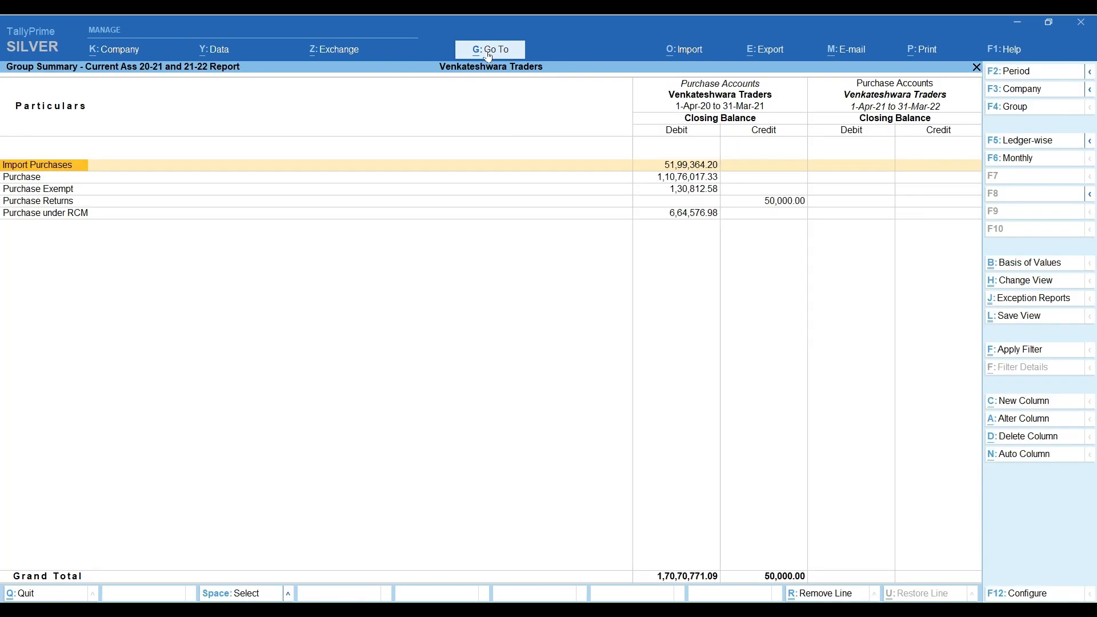
# Step: Close the saved view and the Balance Sheet to return to the Gateway of Tally
pyautogui.press('Escape')
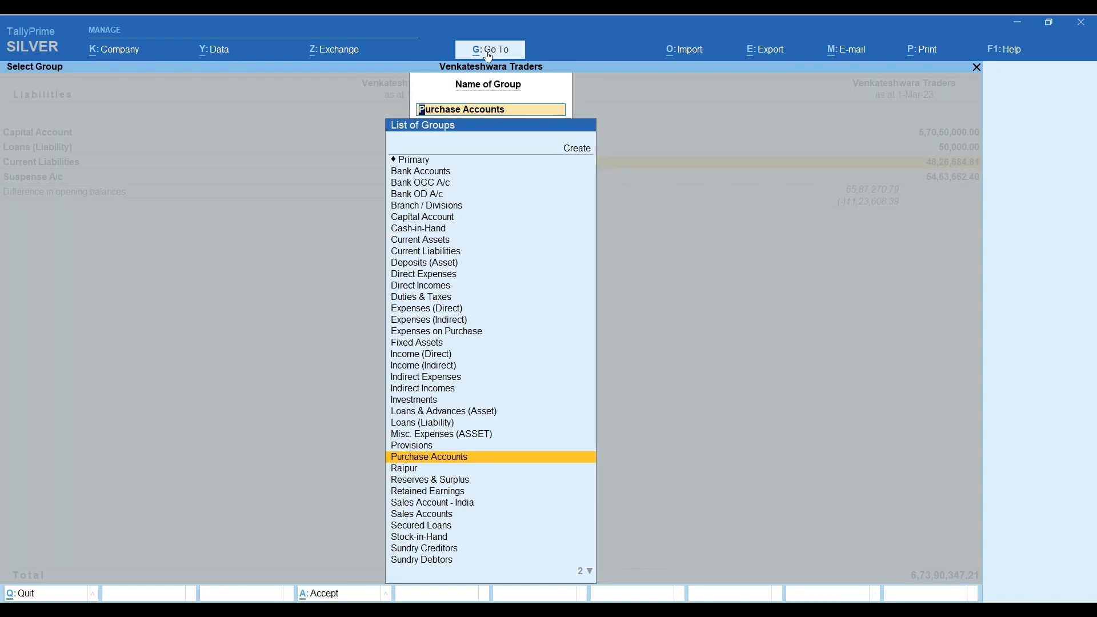
pyautogui.press('BackSpace')
pyautogui.press('Escape')
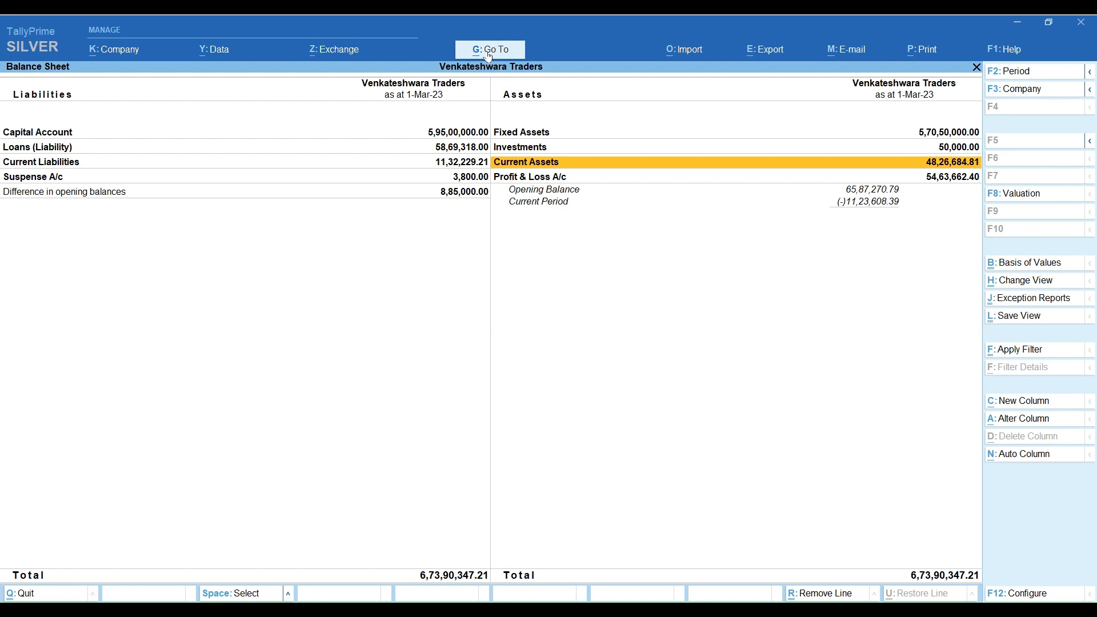
pyautogui.press('Escape')
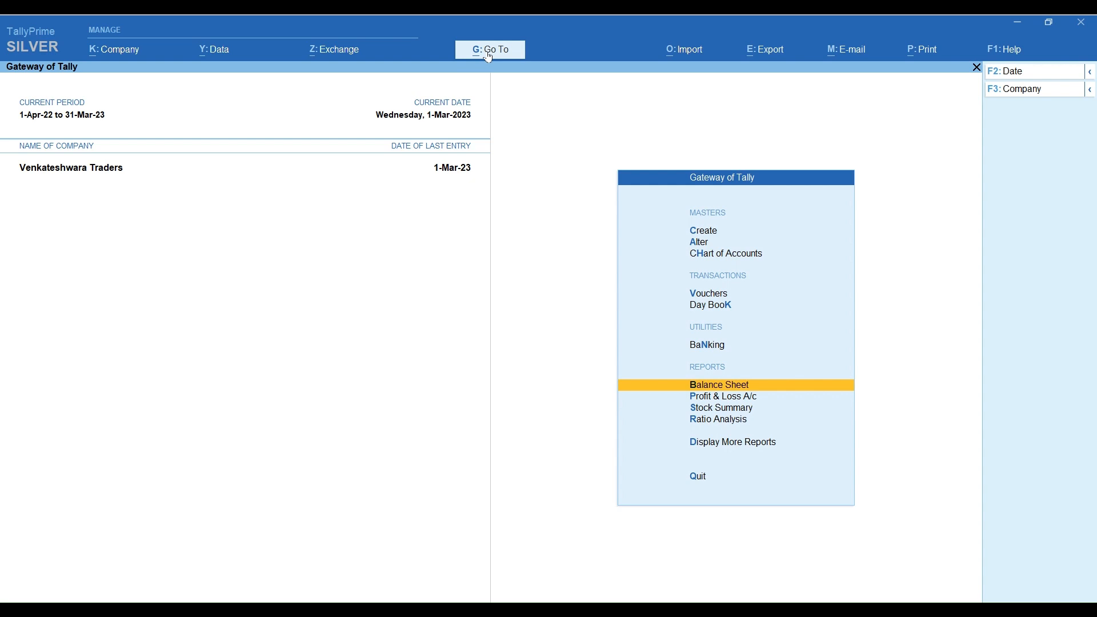
# Step: Open the list of reports from the Gateway of Tally
pyautogui.hotkey('alt', 'g')
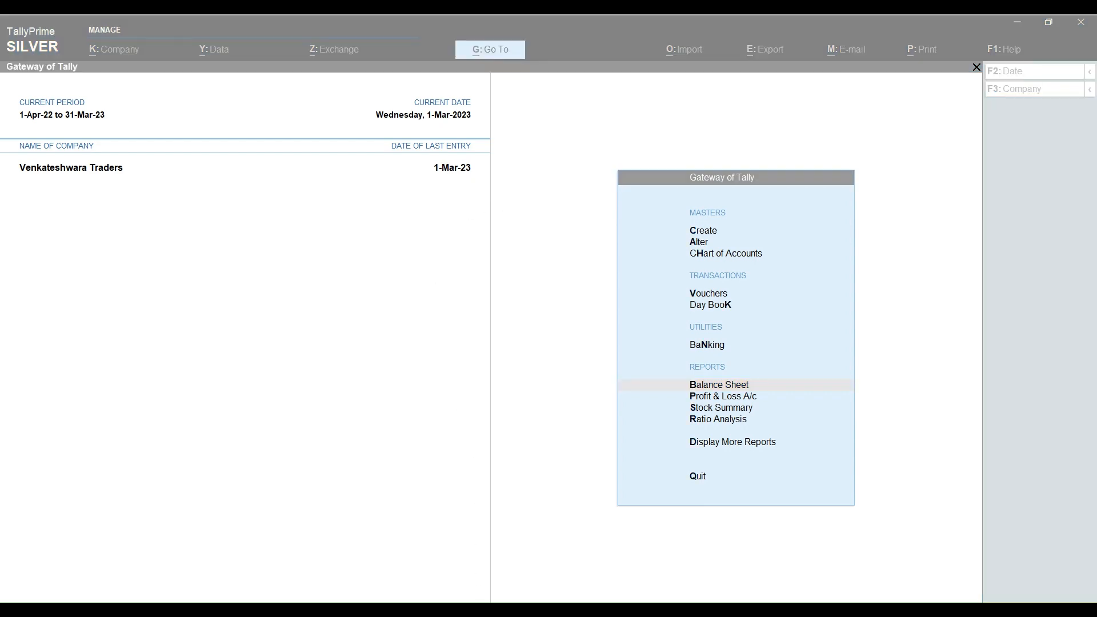